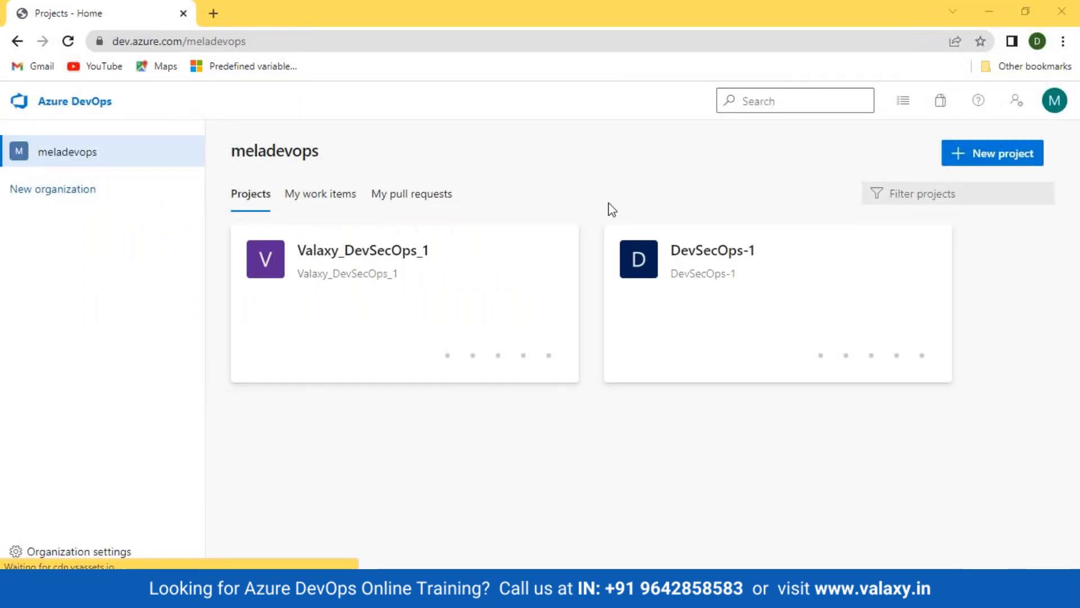
Open the Valaxy_DevSecOps_1 project's Pipelines page
click(362, 251)
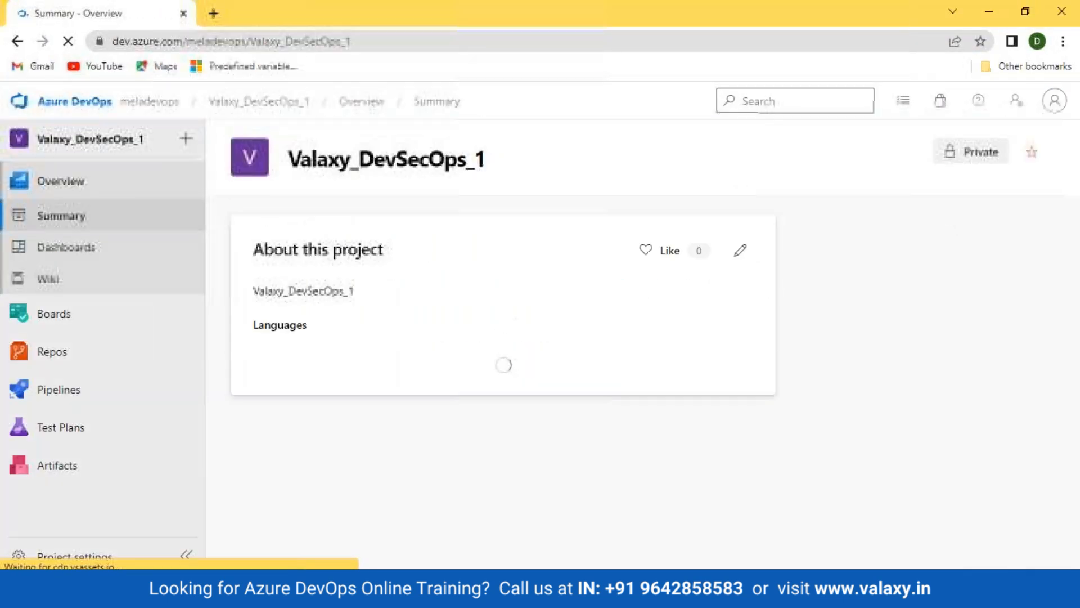
click(62, 389)
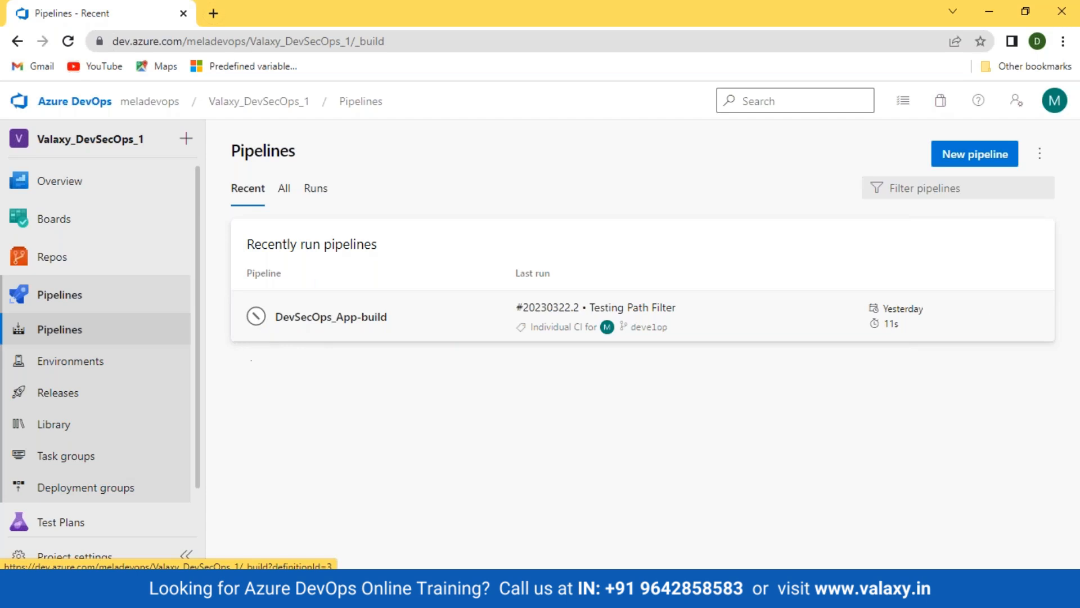
click(66, 397)
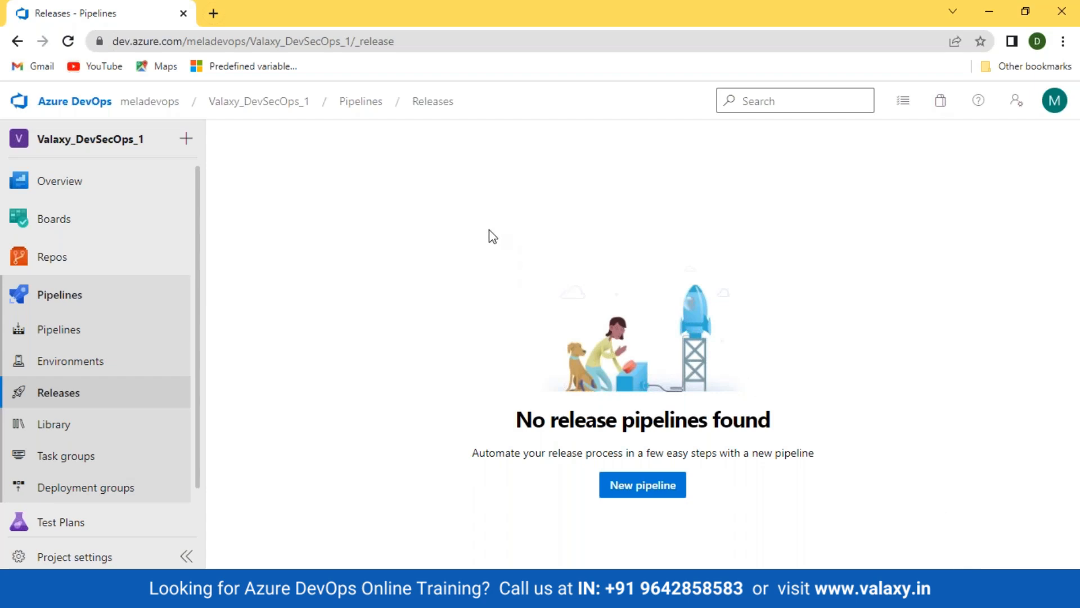
click(43, 336)
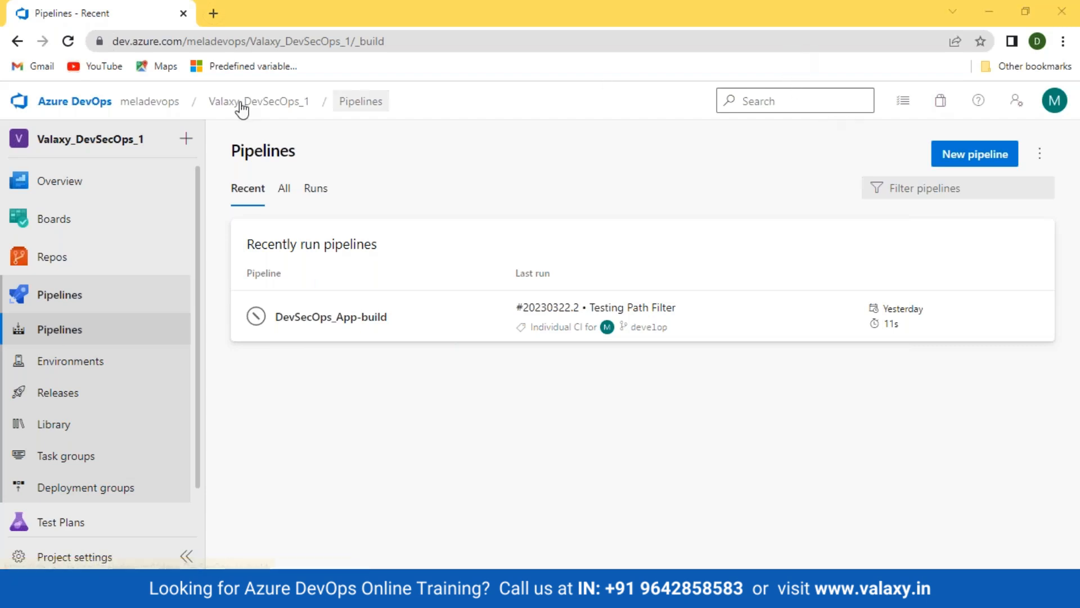
Go to portal.azure.com in a new tab and sign in with the existing account
click(213, 13)
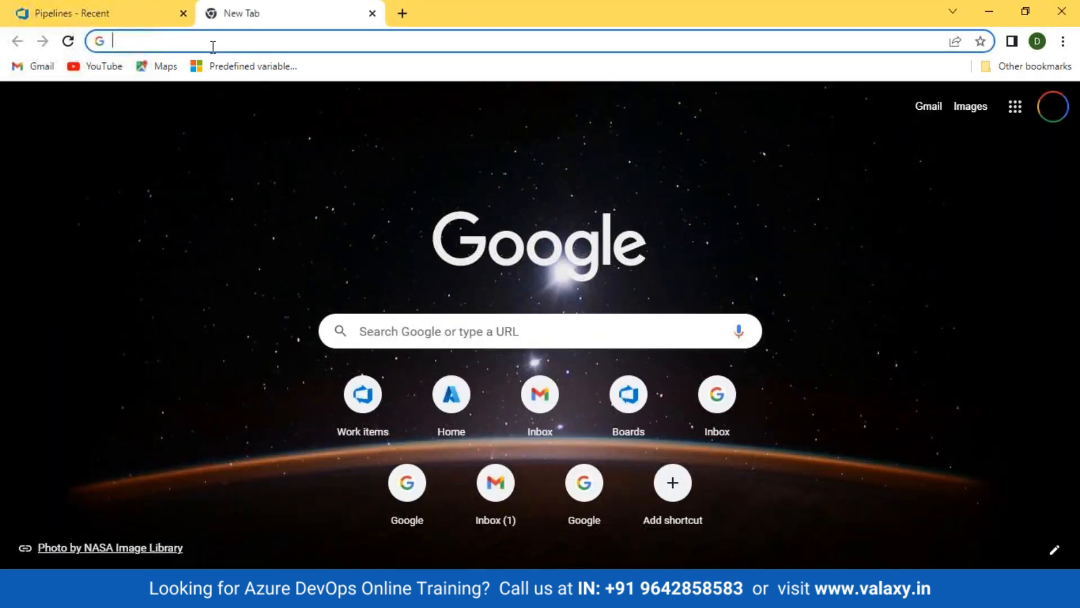
text(p)
key(Return)
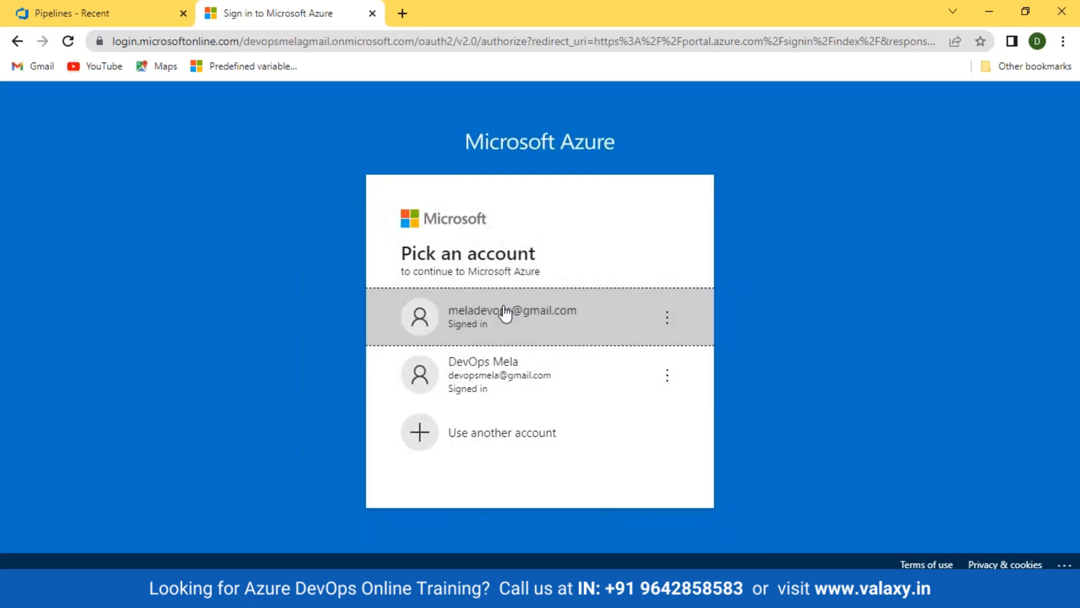
click(437, 314)
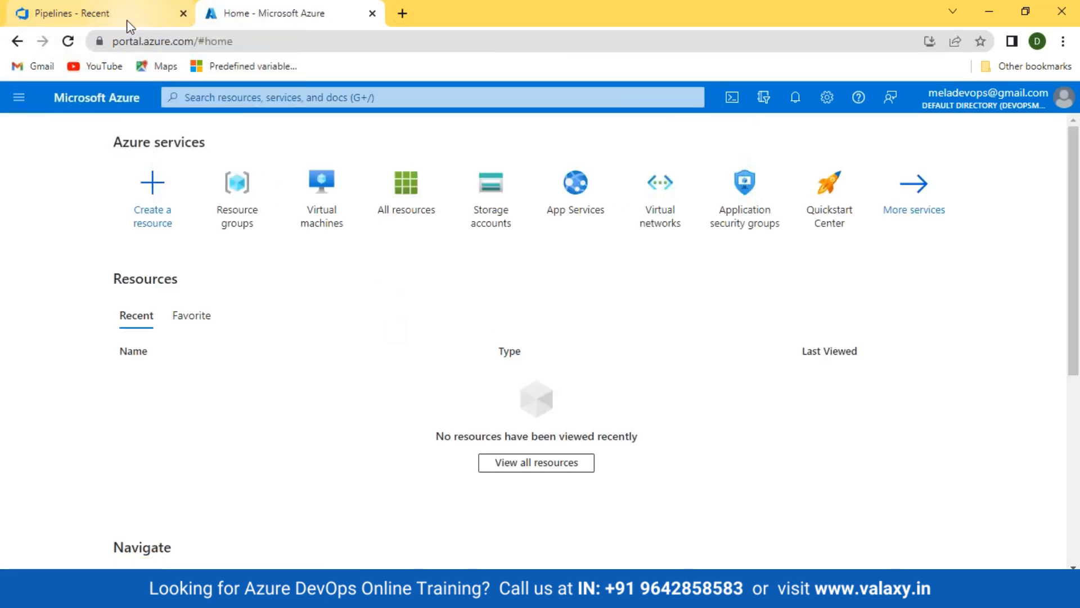
Move the Azure portal tab into its own maximized window
drag(257, 20, 276, 145)
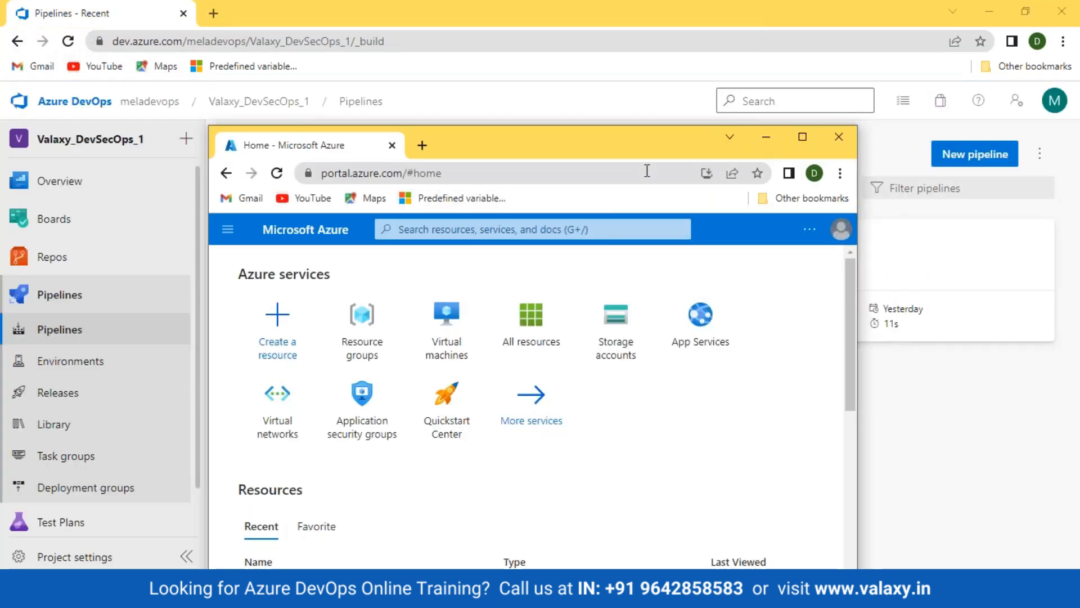
click(802, 137)
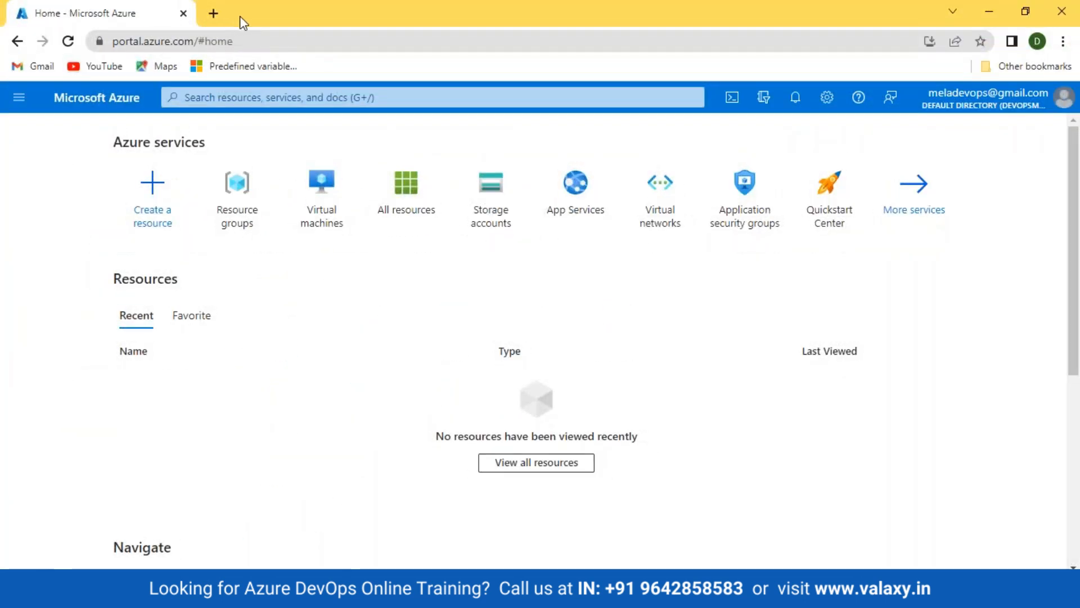
mouse_move(191, 588)
click(107, 523)
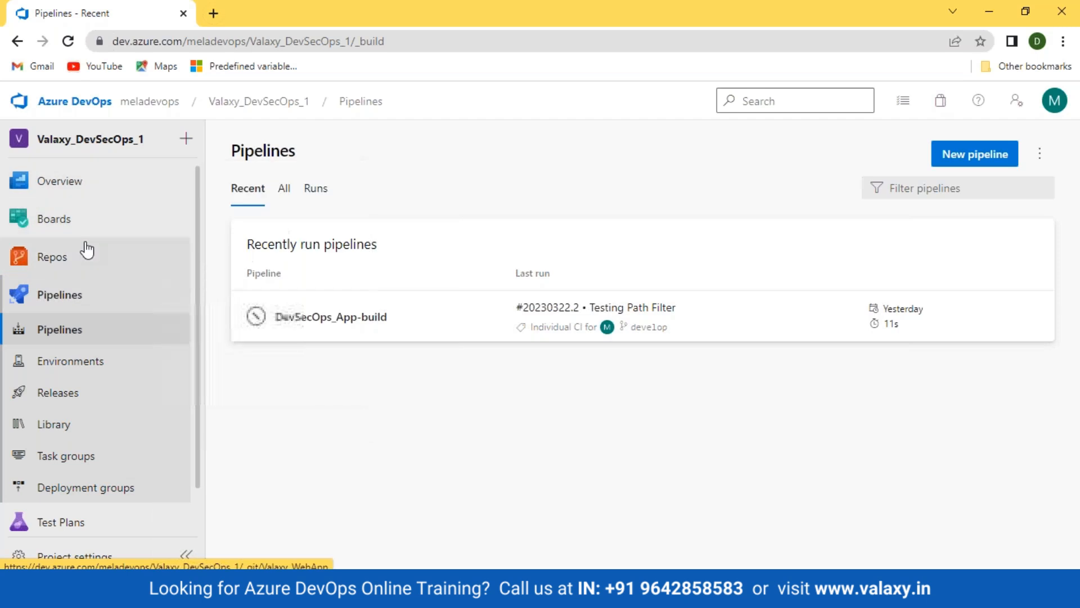
mouse_move(86, 249)
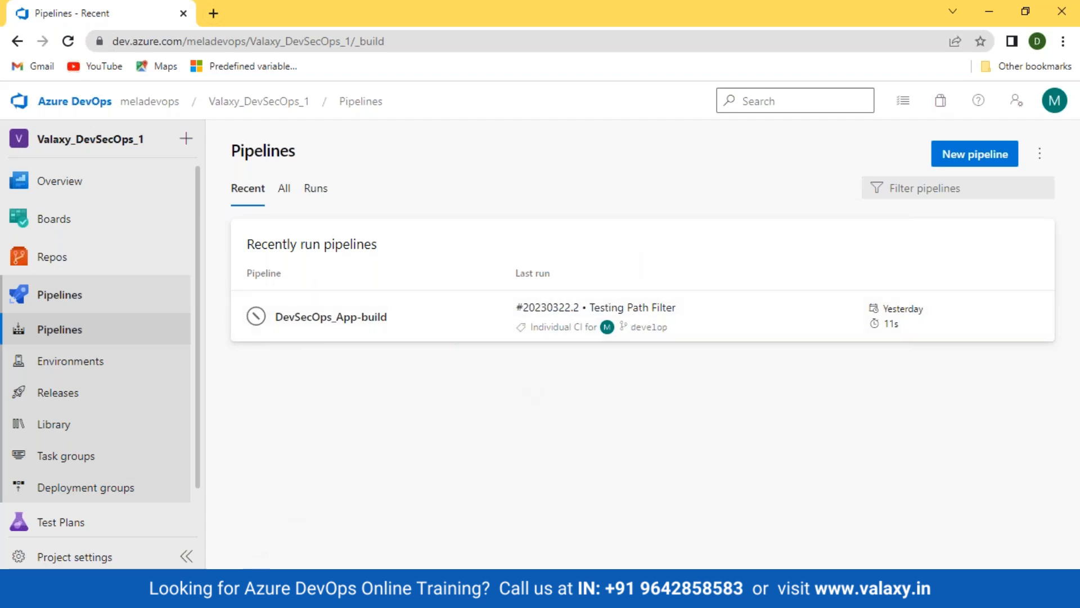
mouse_move(169, 596)
click(225, 559)
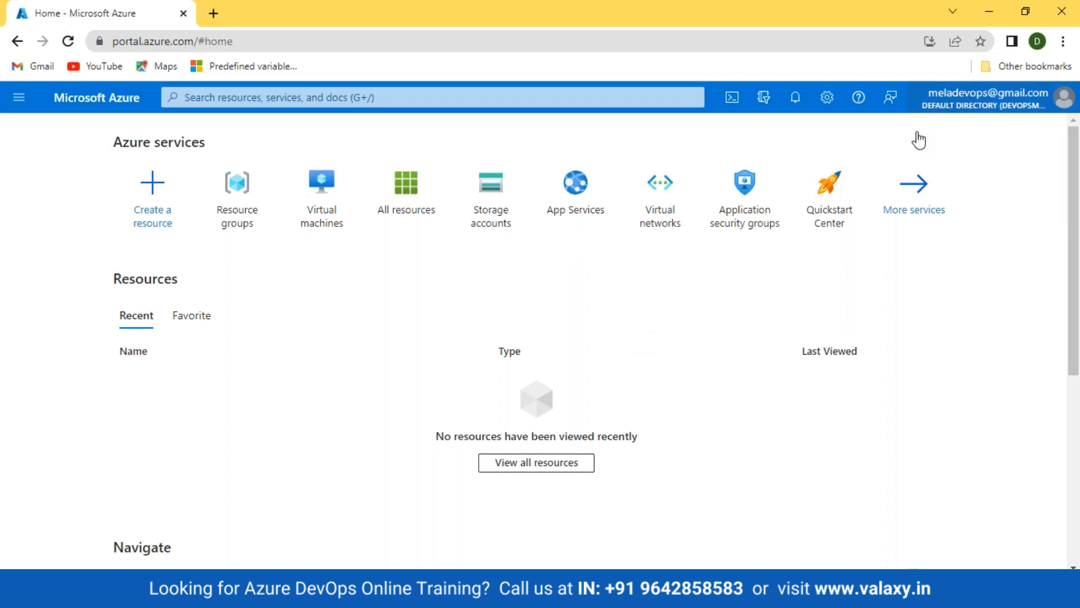
Check the account details, then search 'azure AD' and open Azure Active Directory's Users list
click(938, 103)
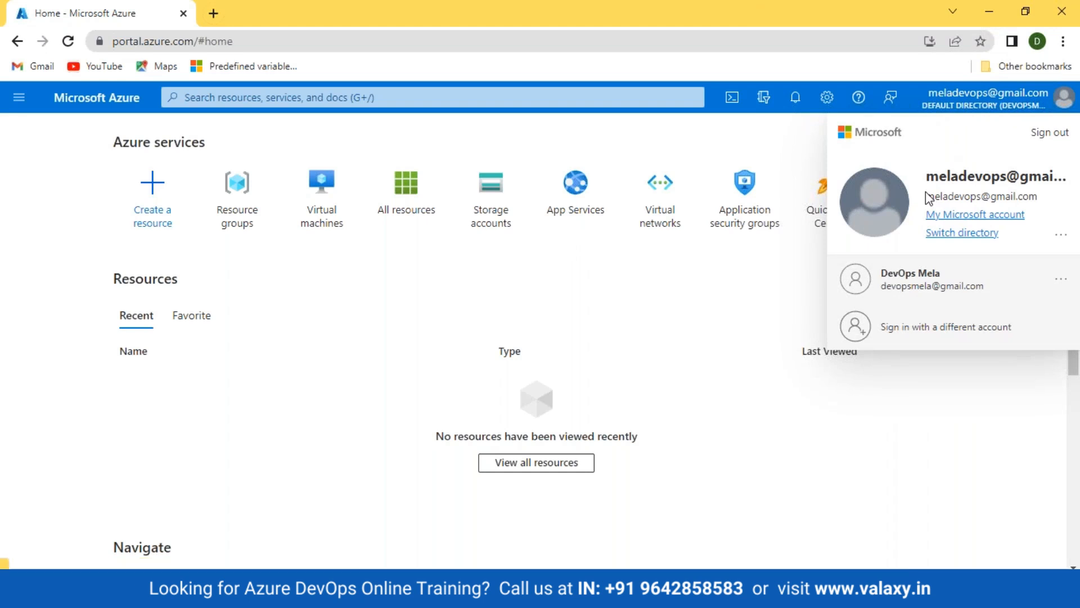
click(371, 471)
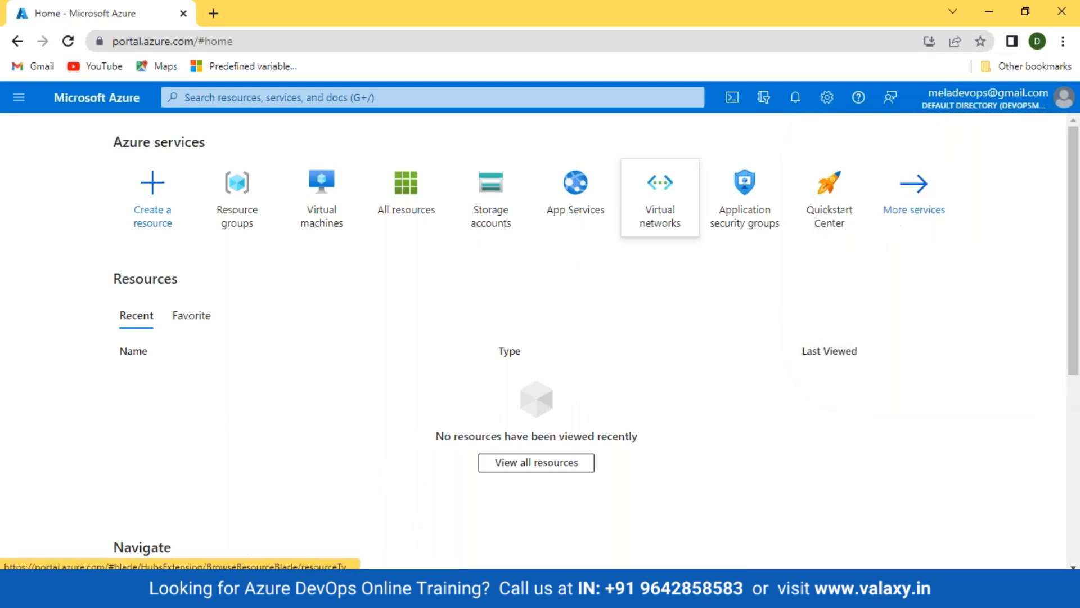
click(298, 98)
text(azure AD)
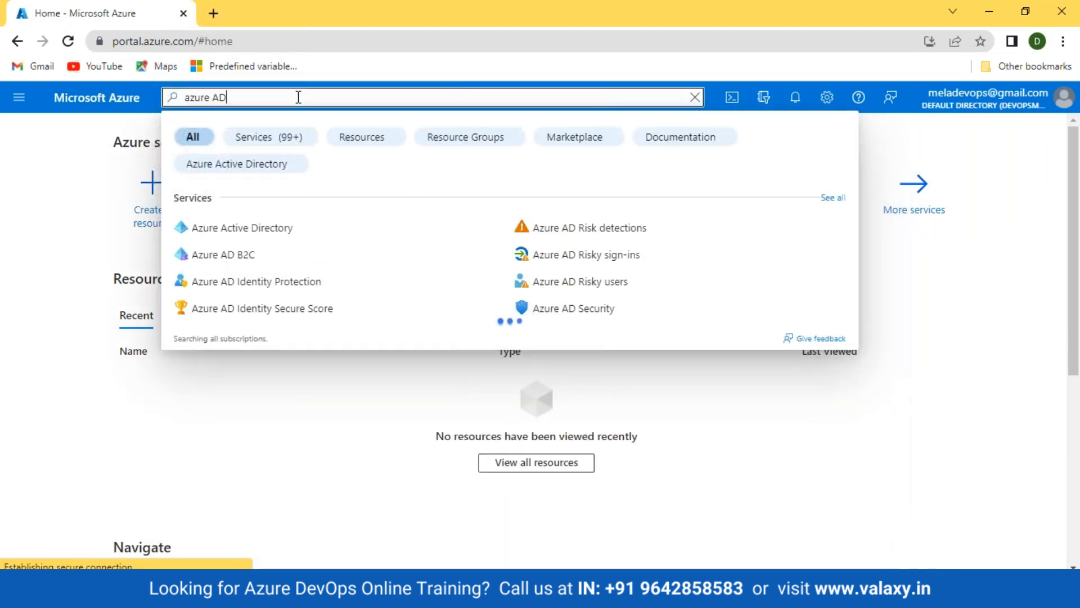
click(252, 232)
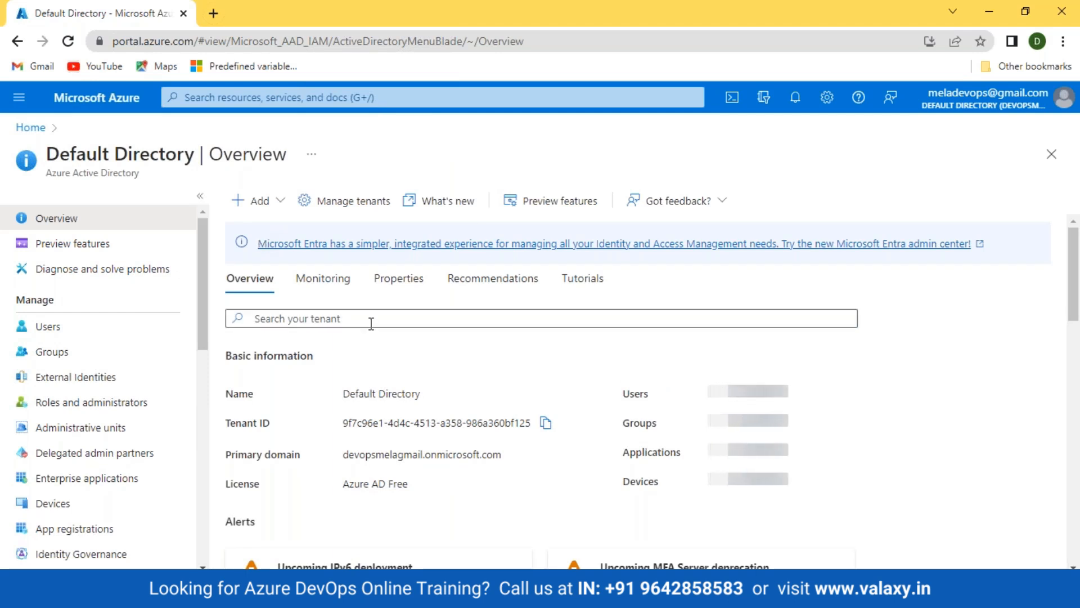
scroll(258, 237, down, 3)
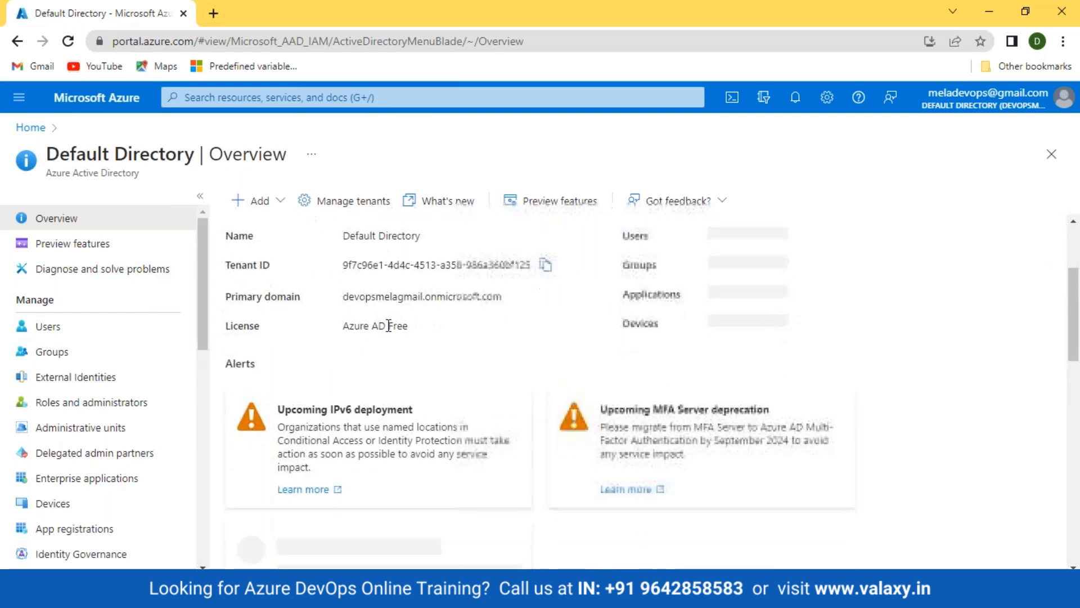
click(48, 327)
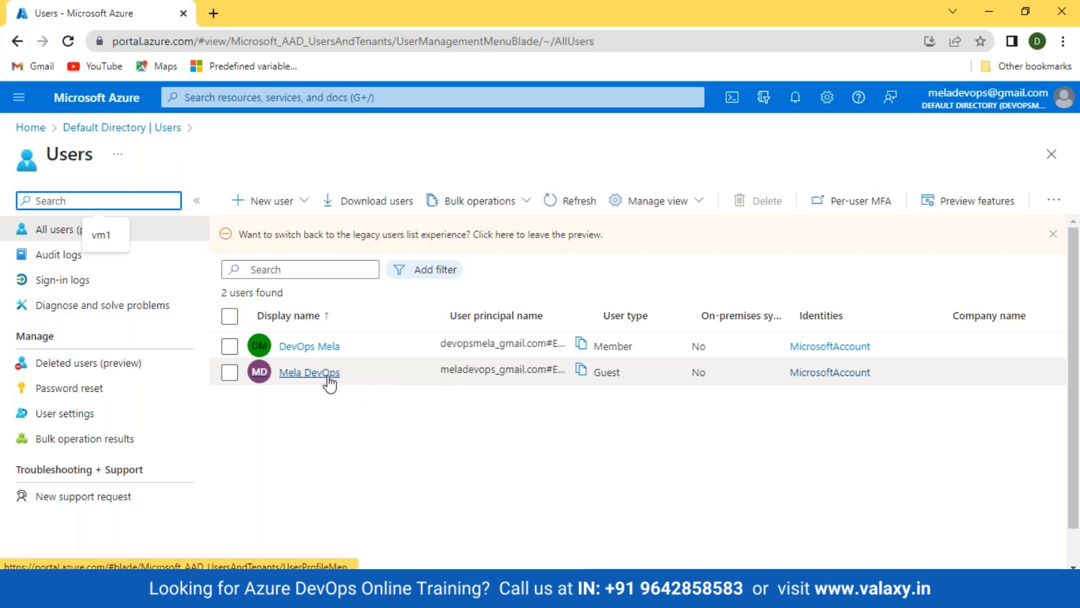
Select the guest user, attempt to delete it, check the connection error, and go Home
click(232, 375)
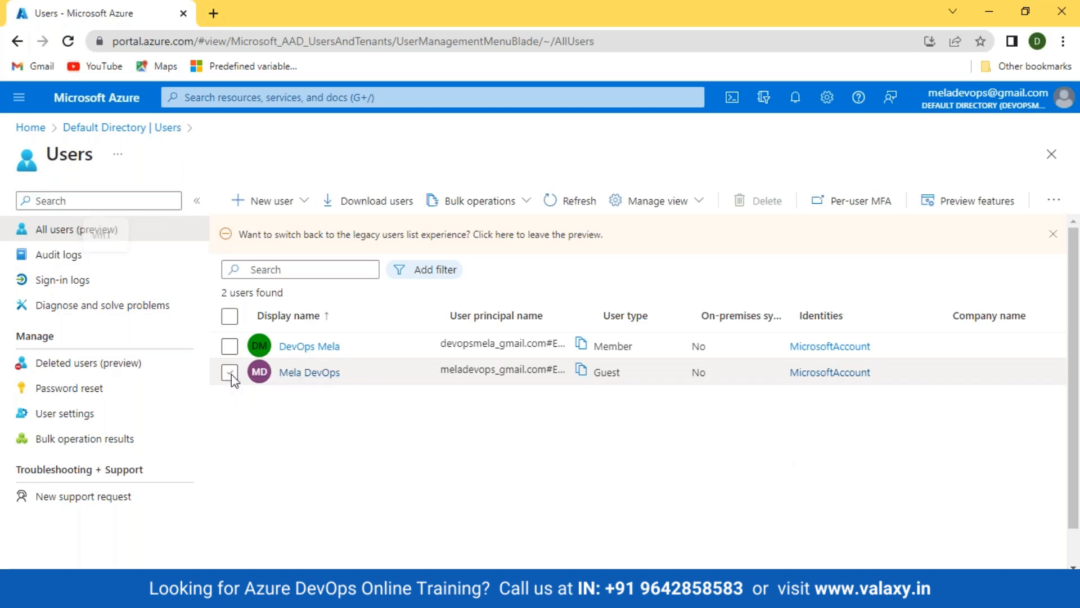
click(740, 211)
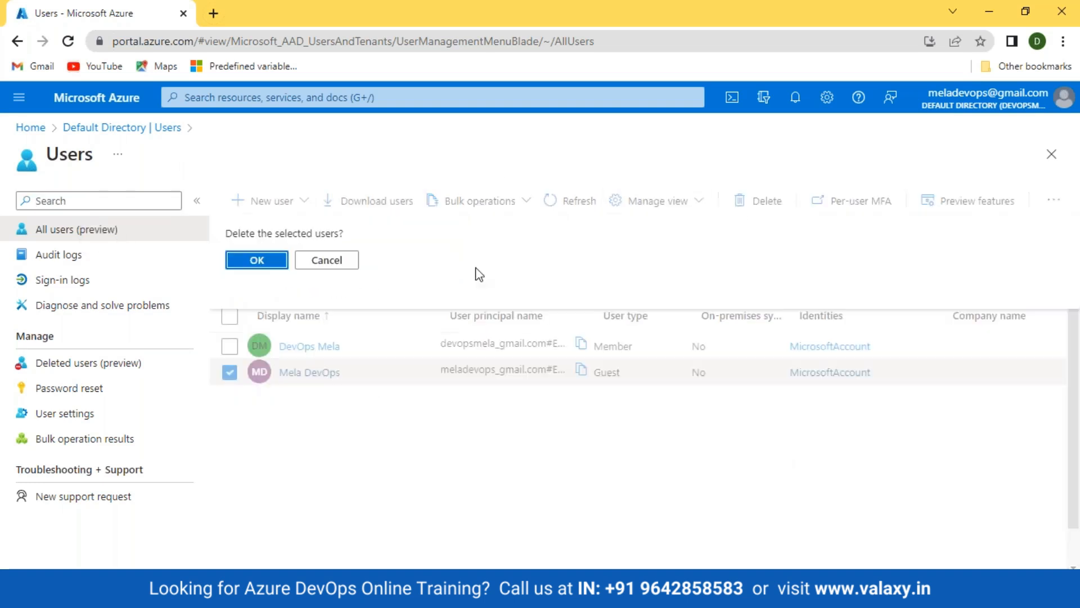
click(259, 260)
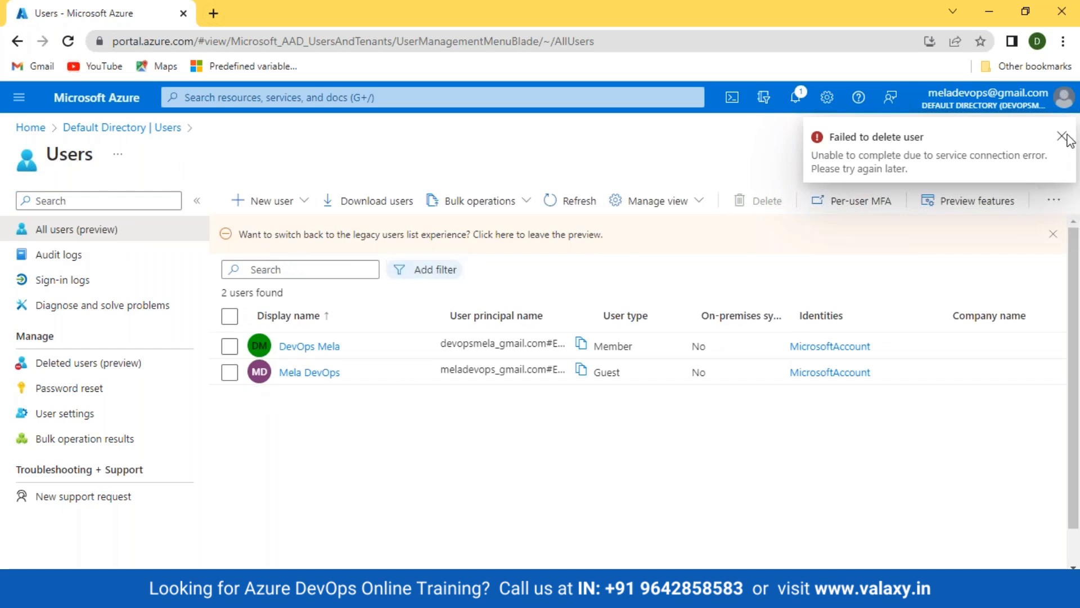
click(926, 590)
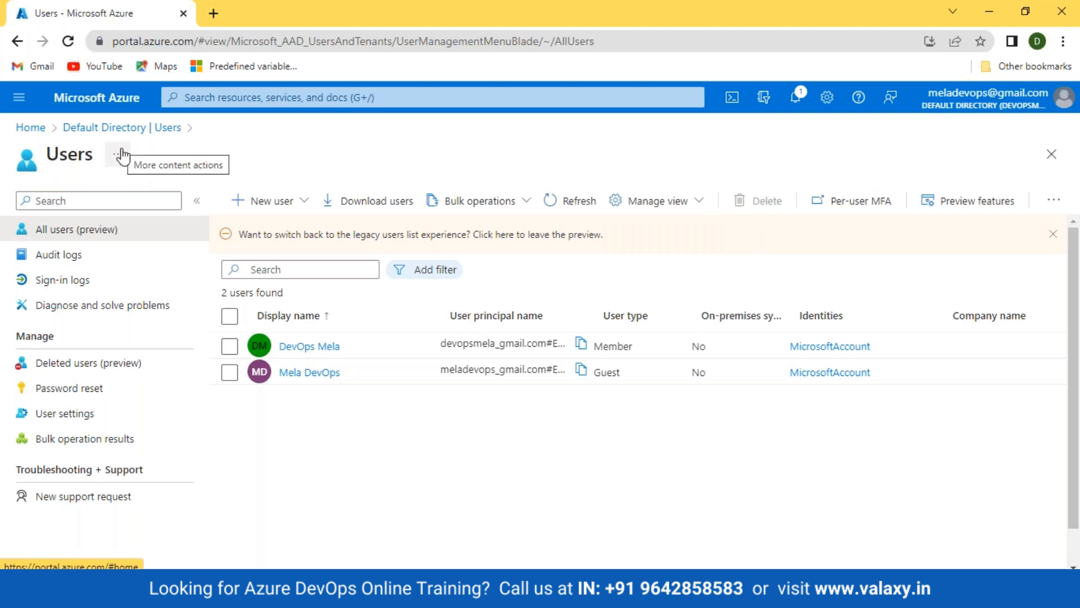
click(30, 127)
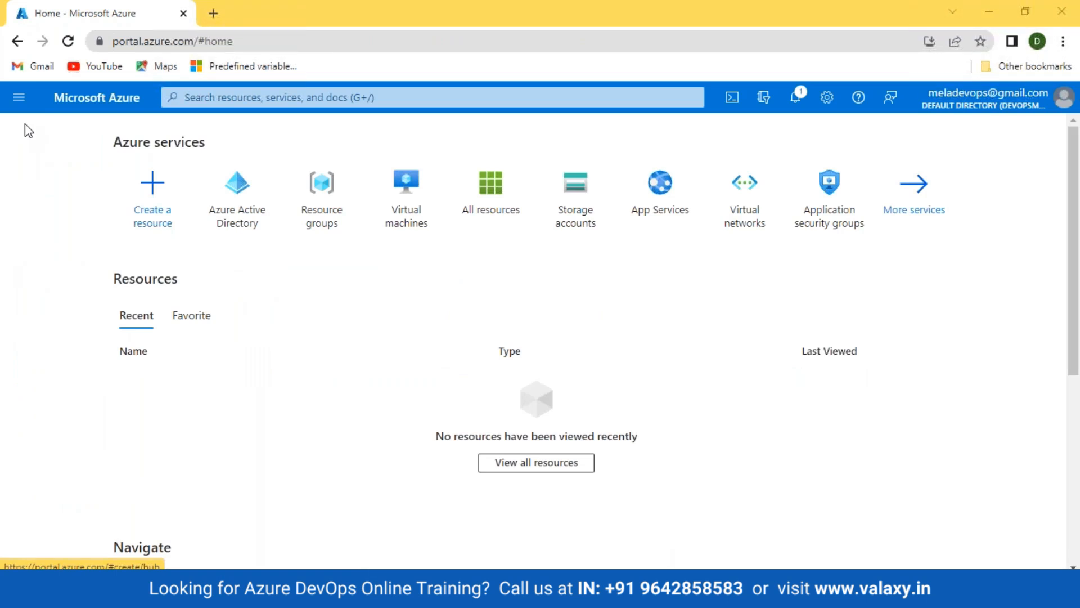
key(super)
Launch Paint and draw a large rounded rectangle across the canvas's right half
text(paint)
key(Return)
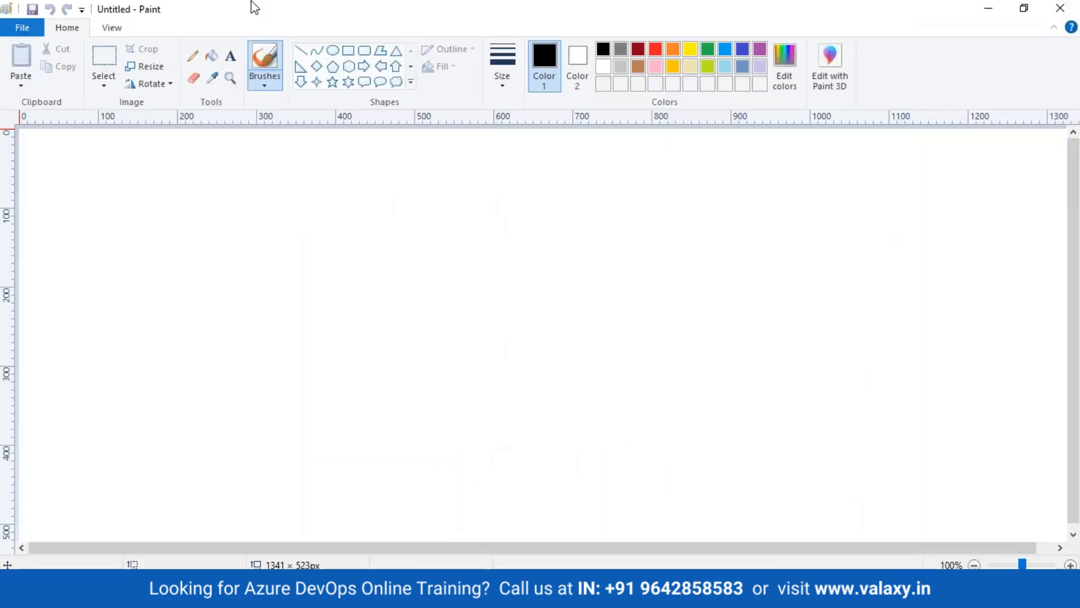
click(364, 52)
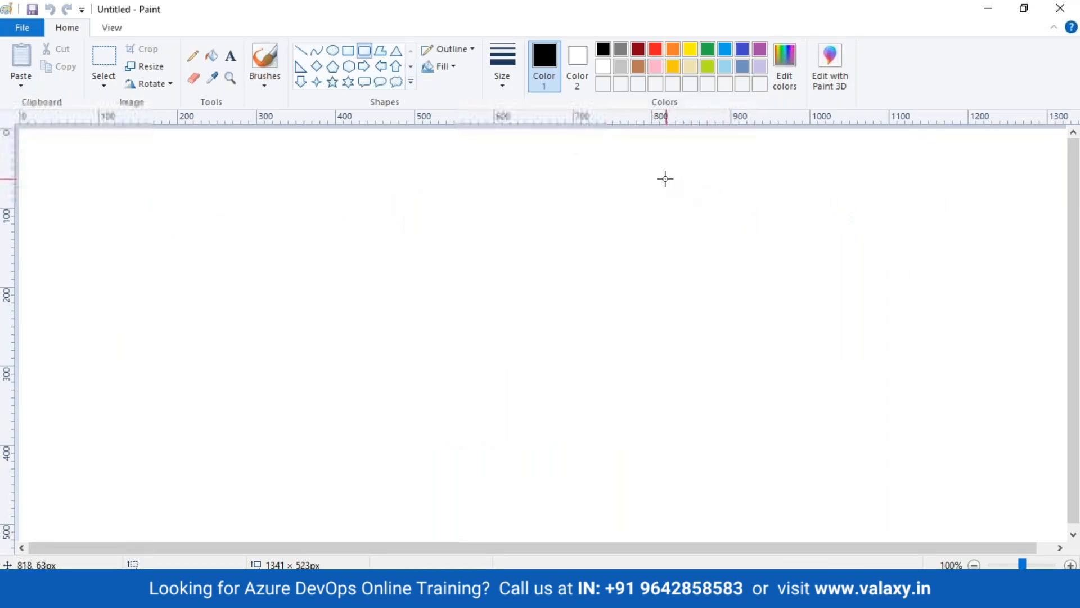
drag(591, 138, 1056, 534)
drag(977, 436, 961, 441)
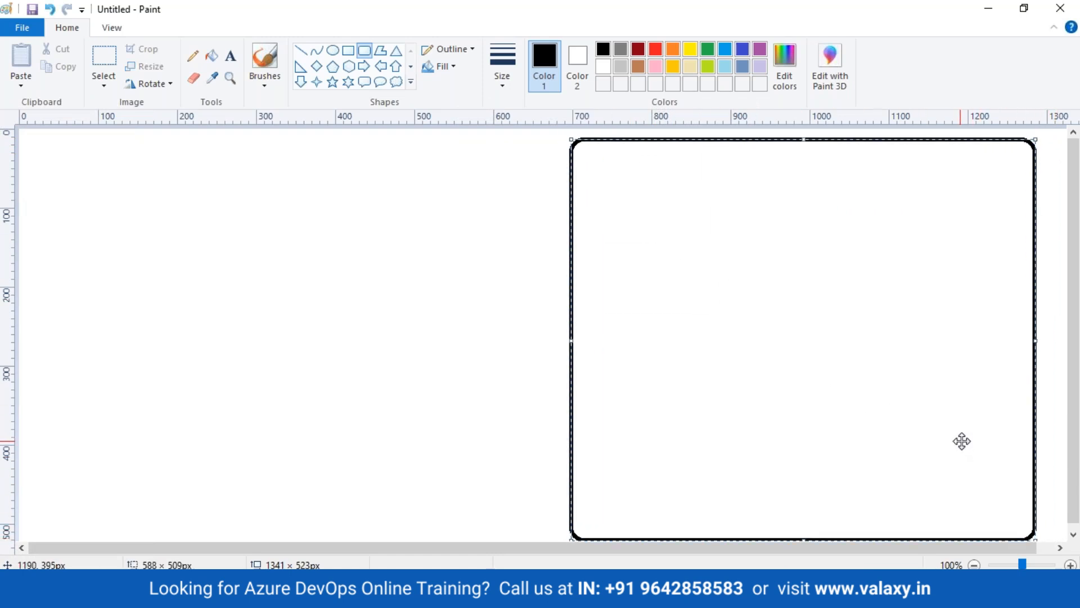
click(1055, 332)
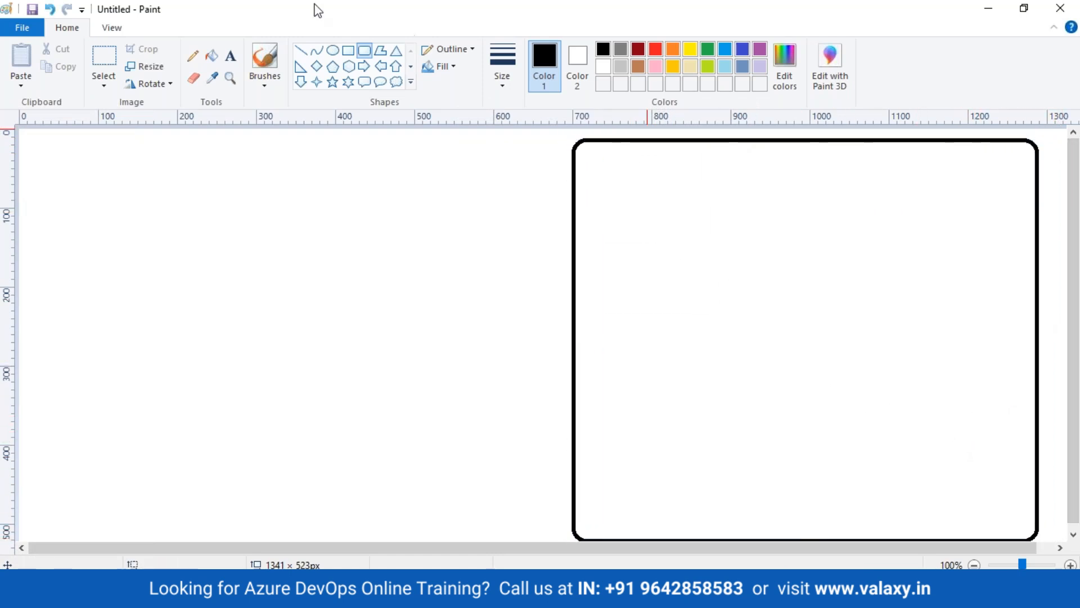
Label the box 'Azure Cloud' and draw an orange rounded rectangle inside it on the left
click(232, 57)
click(721, 149)
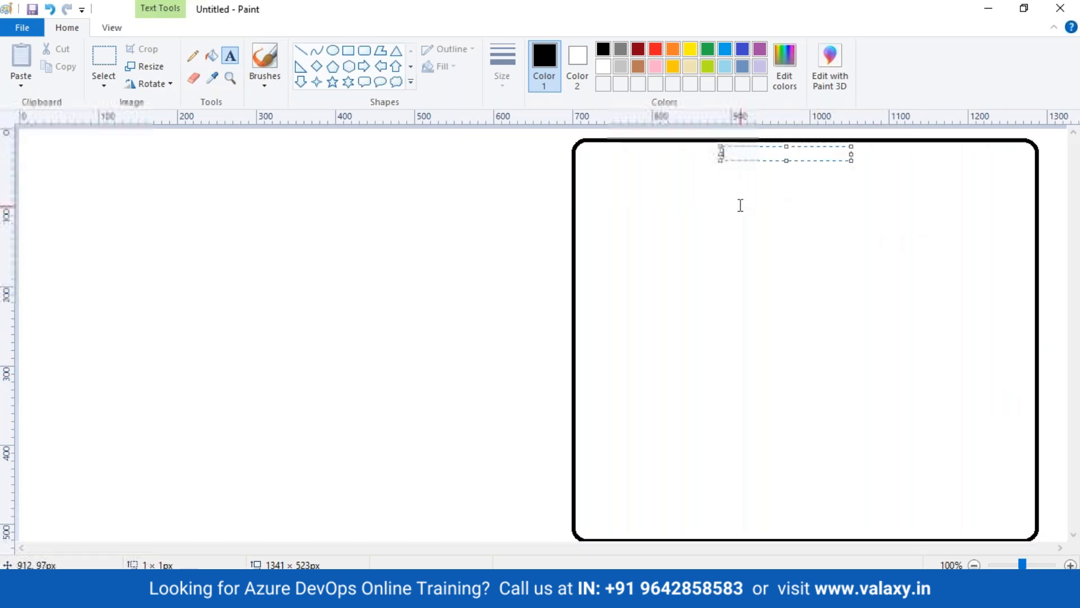
text(Azure )
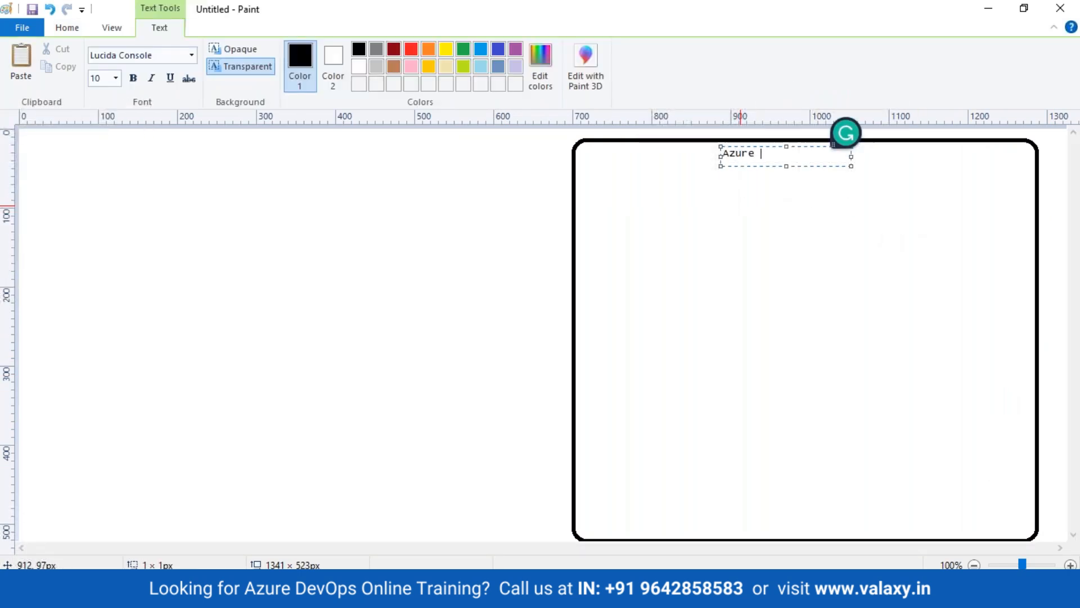
text(Cloud)
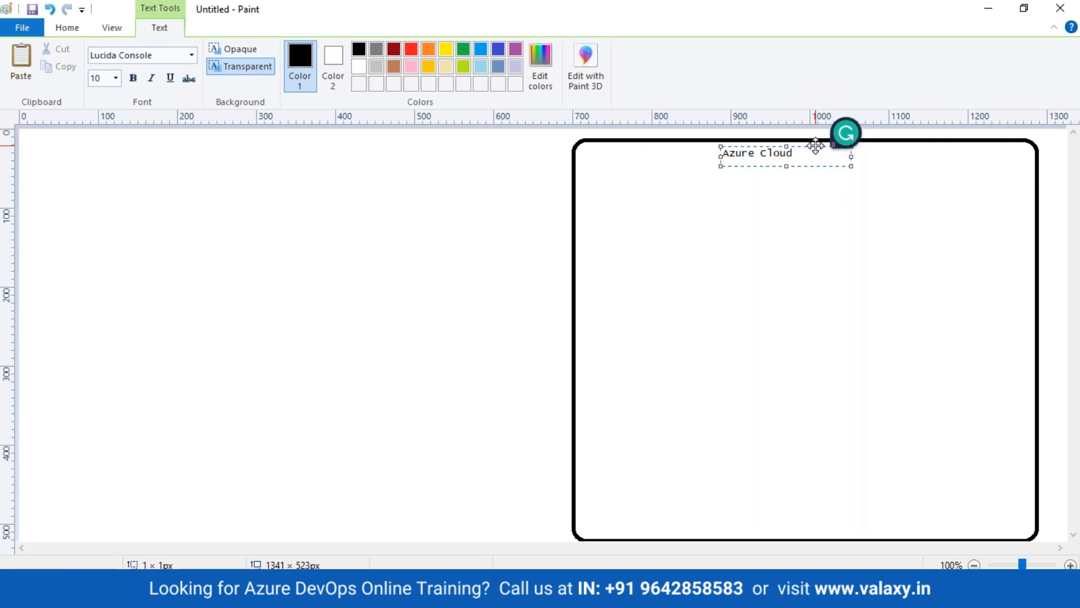
drag(814, 140, 832, 140)
click(440, 142)
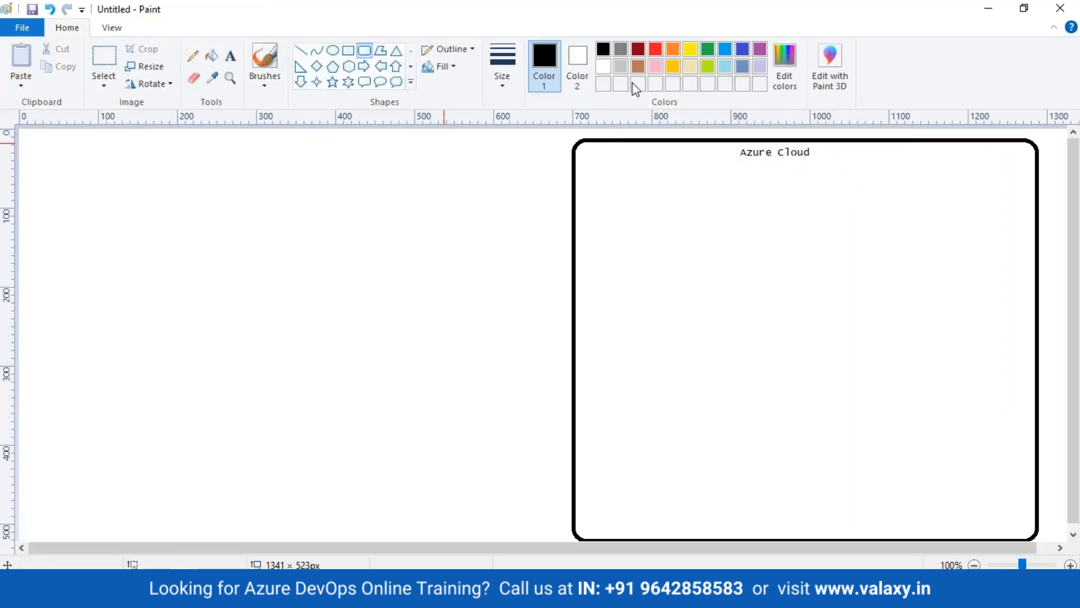
click(671, 51)
drag(600, 183, 821, 524)
Label the orange box 'Azure AD'
click(230, 55)
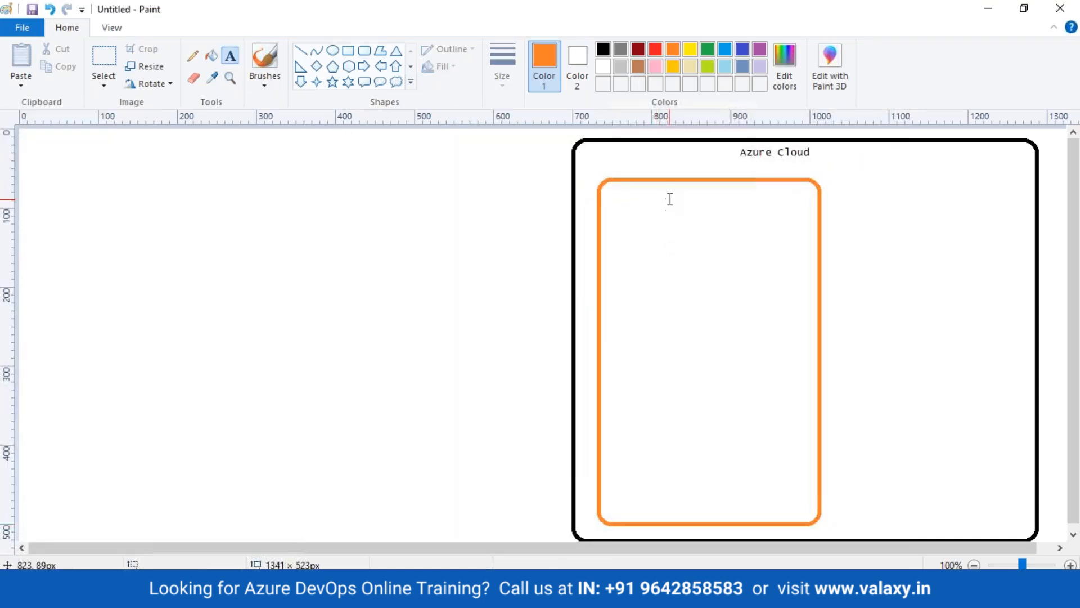
click(658, 185)
text(Azure AD)
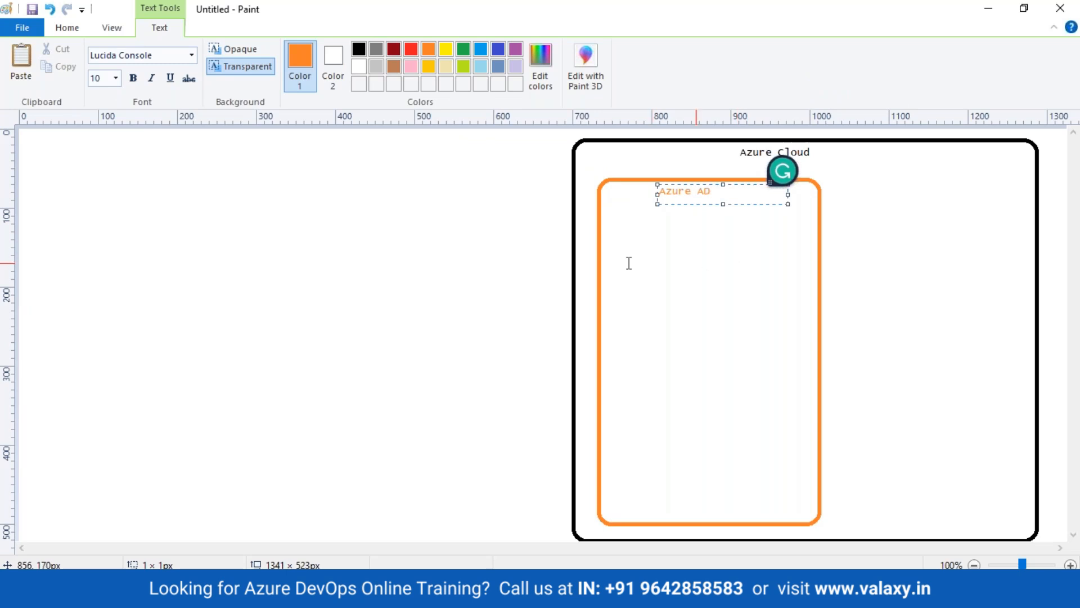
click(518, 229)
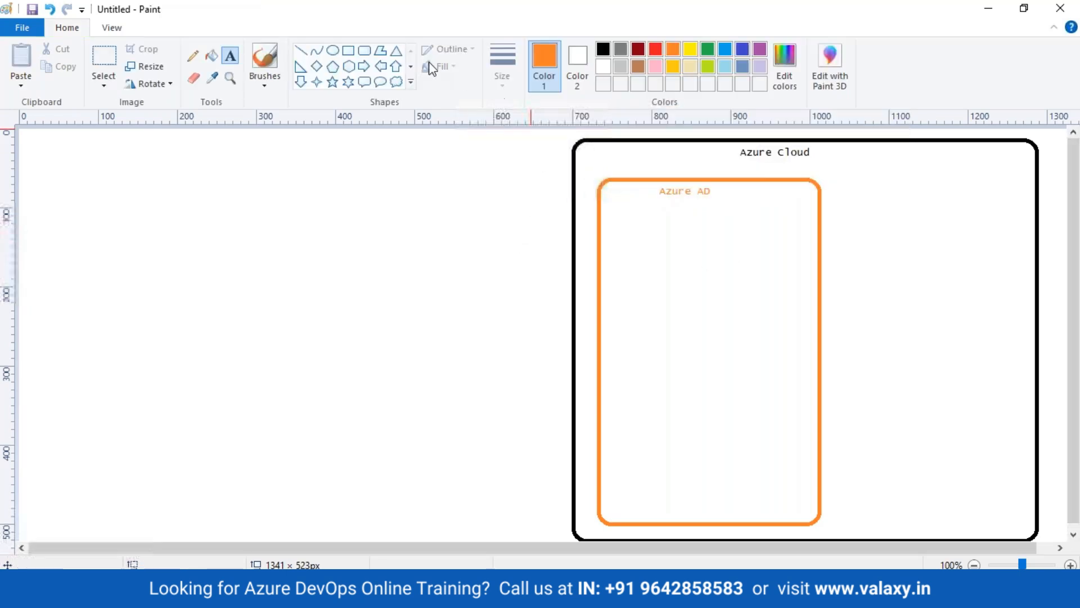
Draw a brown rounded rectangle to the right of Azure AD
click(334, 50)
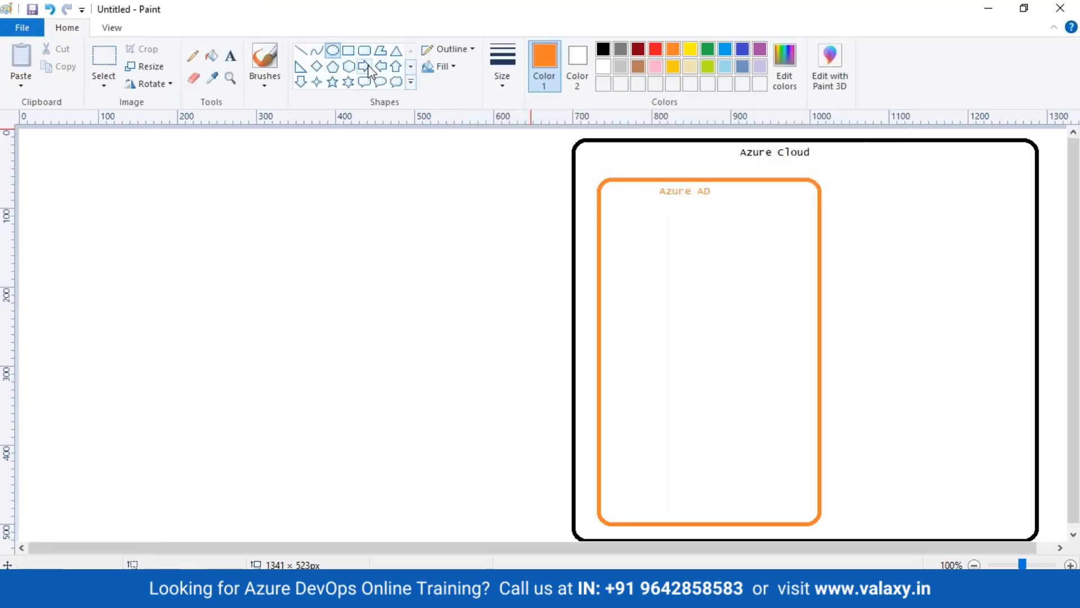
click(363, 50)
click(638, 66)
drag(844, 205, 1015, 484)
drag(951, 425, 956, 439)
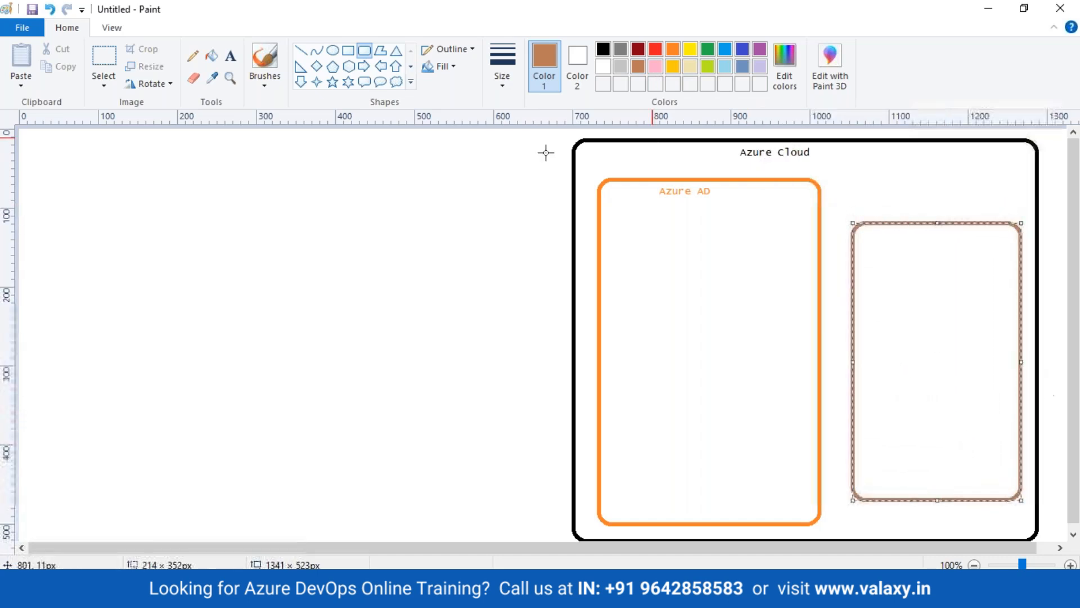
click(230, 55)
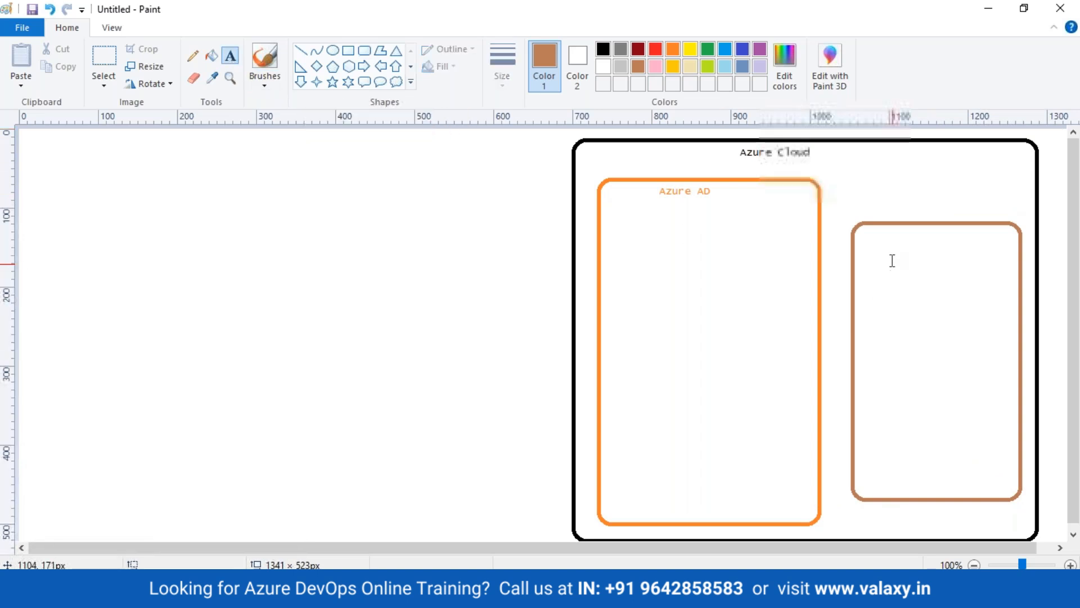
Label the brown box 'Azure Subscription' at its top
click(895, 232)
text(Azure )
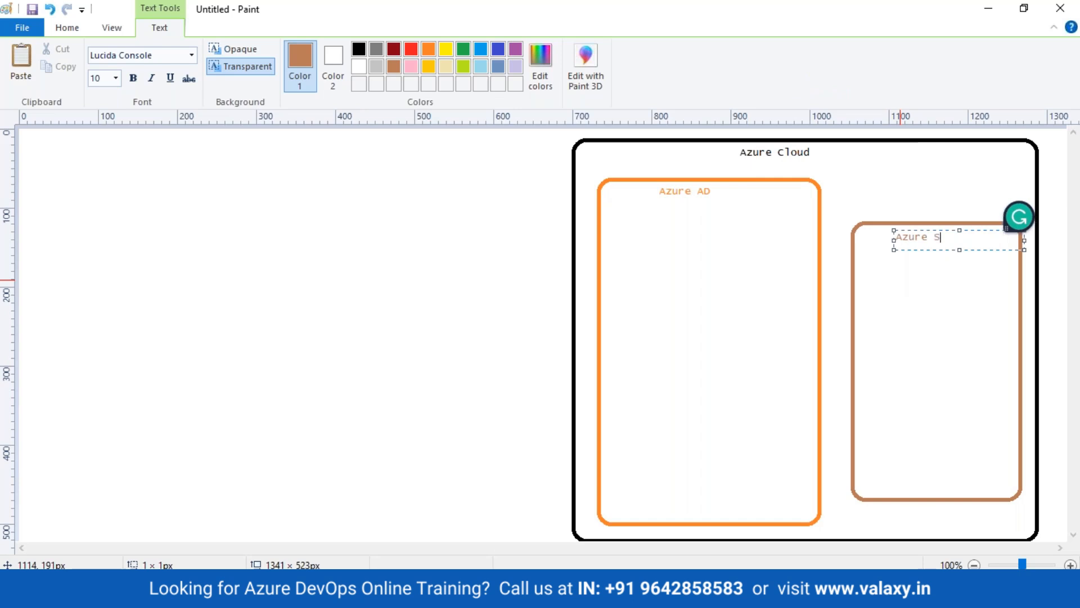
text(Subscription)
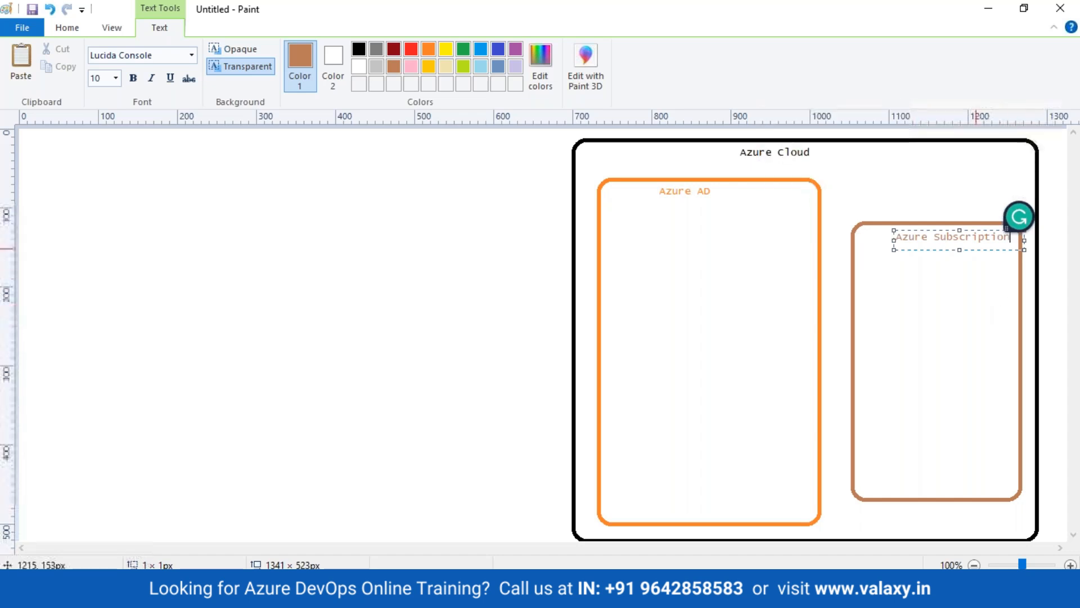
drag(941, 230, 933, 226)
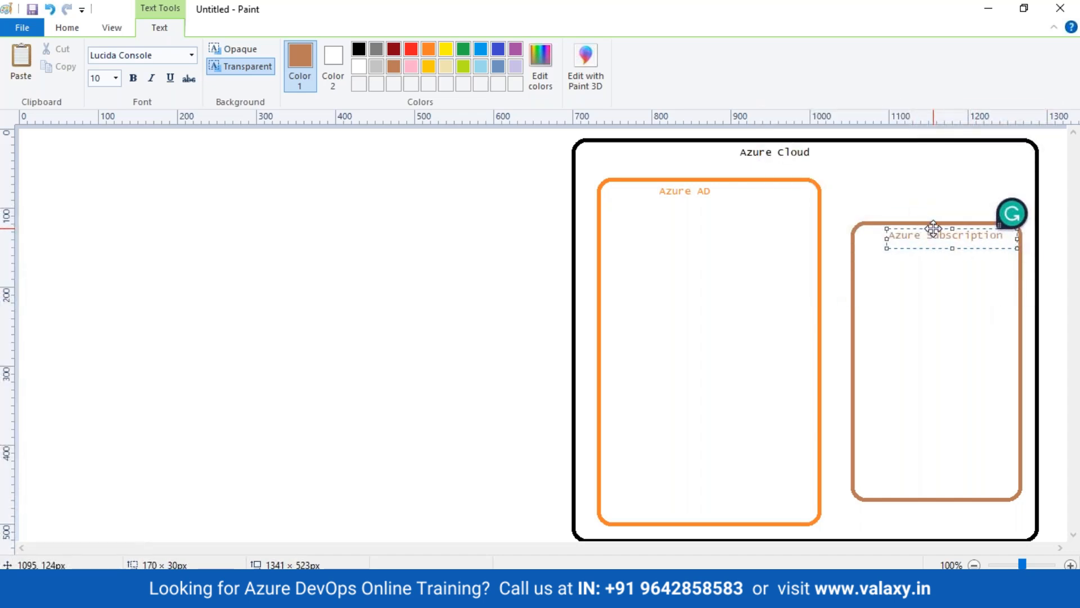
click(959, 212)
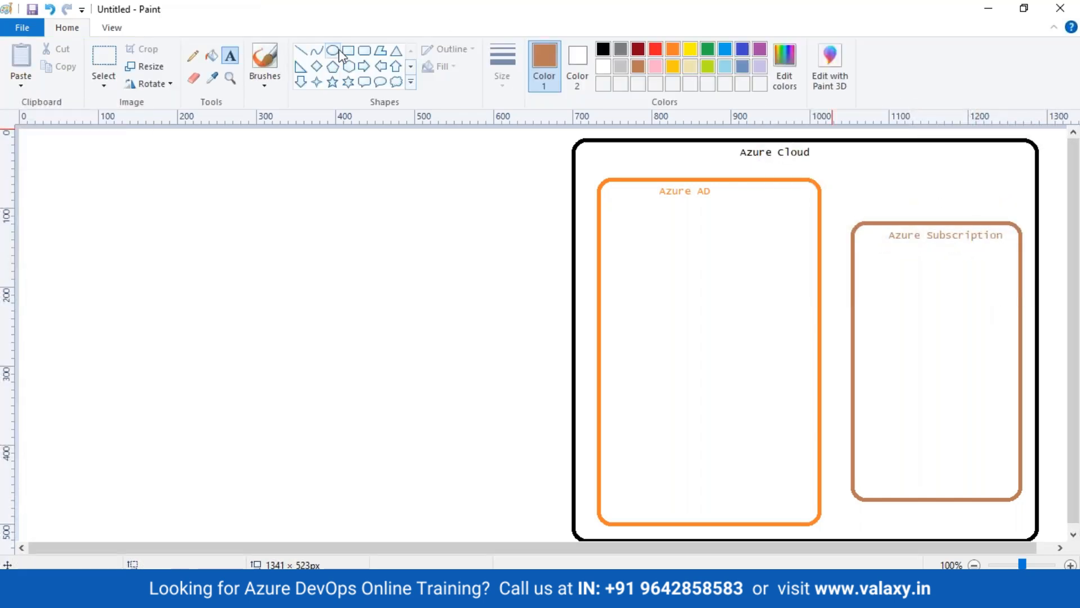
click(336, 49)
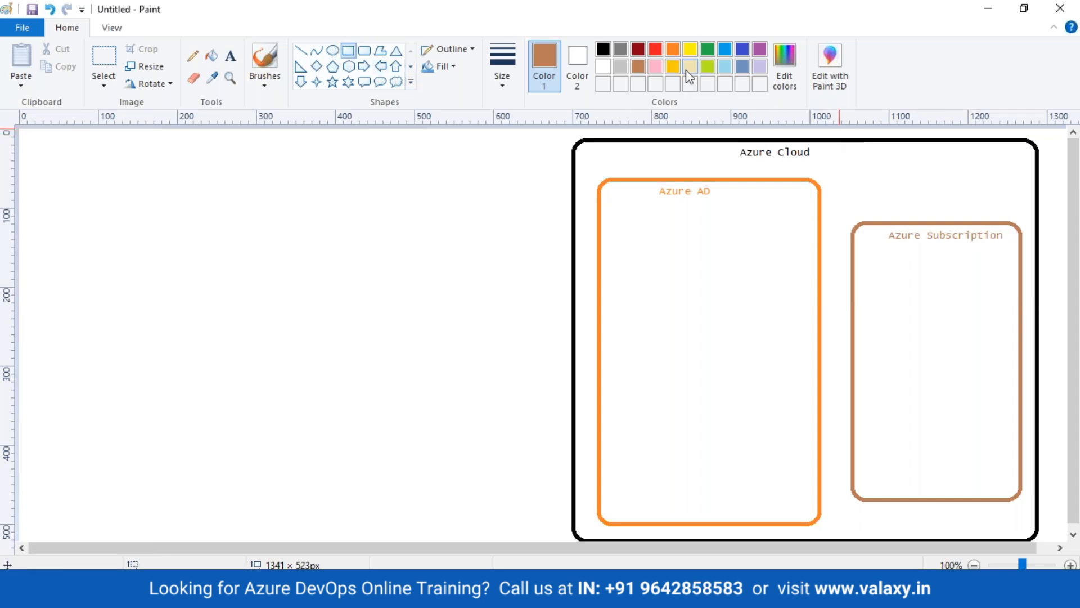
Draw a red rectangle inside Azure Subscription and label it 'Resource Group'
click(654, 51)
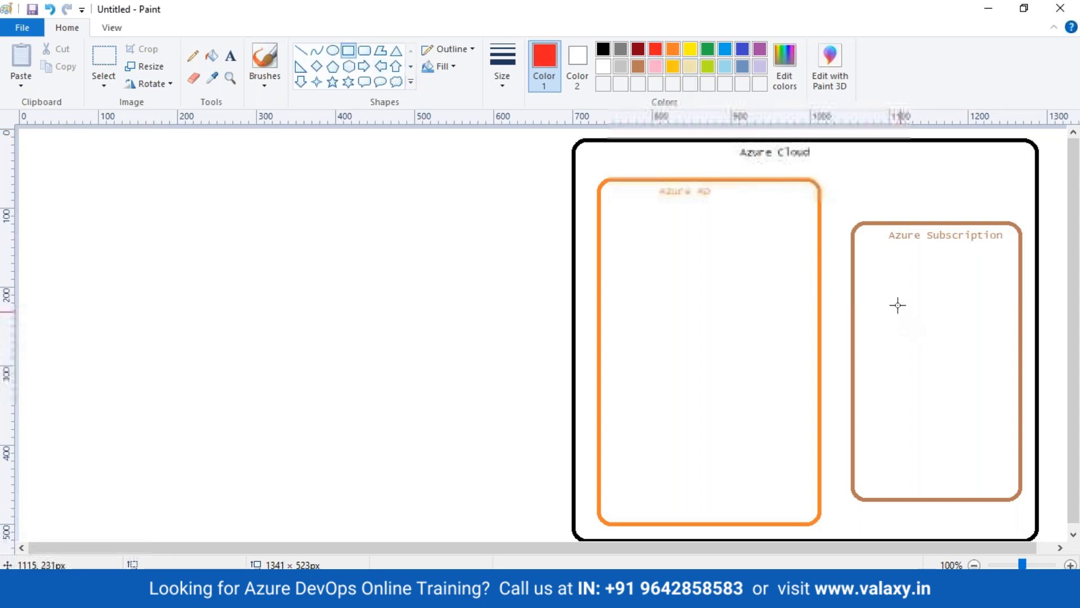
mouse_move(872, 273)
mouse_down()
mouse_move(986, 410)
mouse_move(1000, 459)
mouse_up()
click(230, 56)
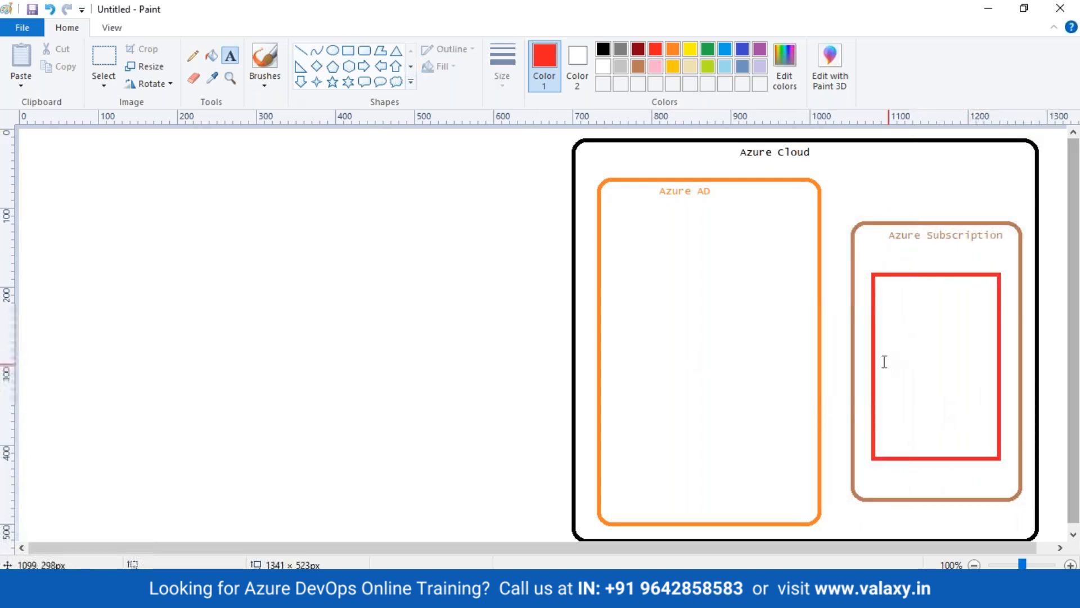
click(903, 281)
text(Resource Group)
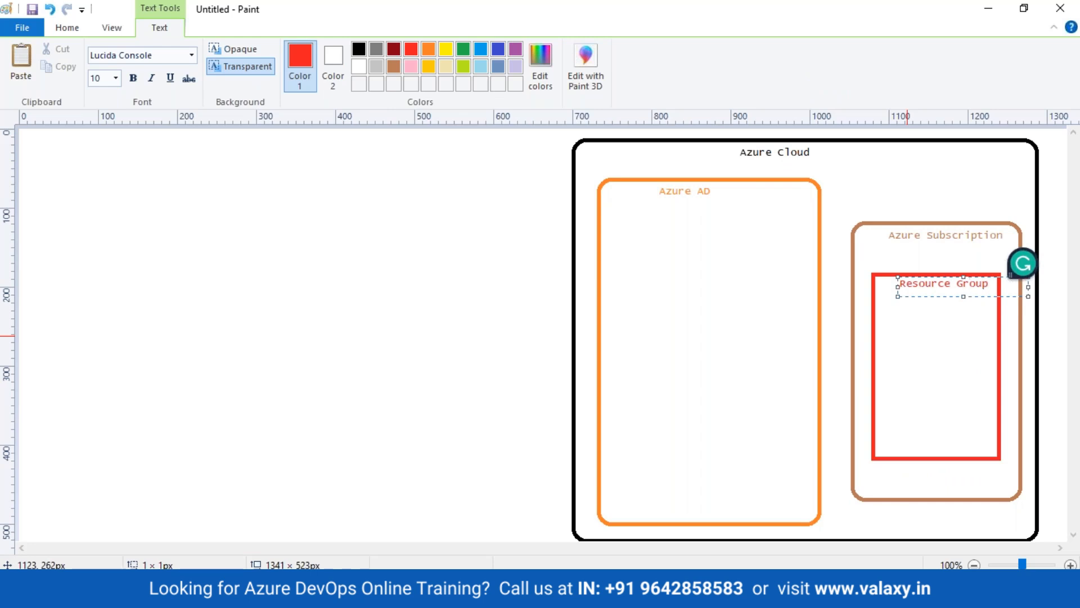
click(356, 321)
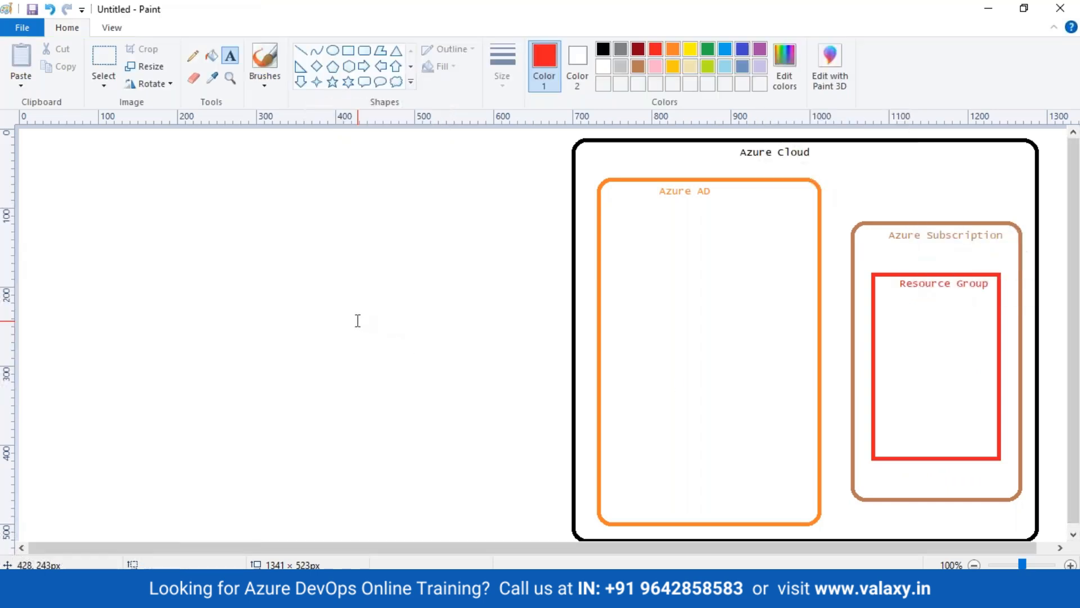
Draw a black circle inside Resource Group and label it 'Azure VM'
click(331, 52)
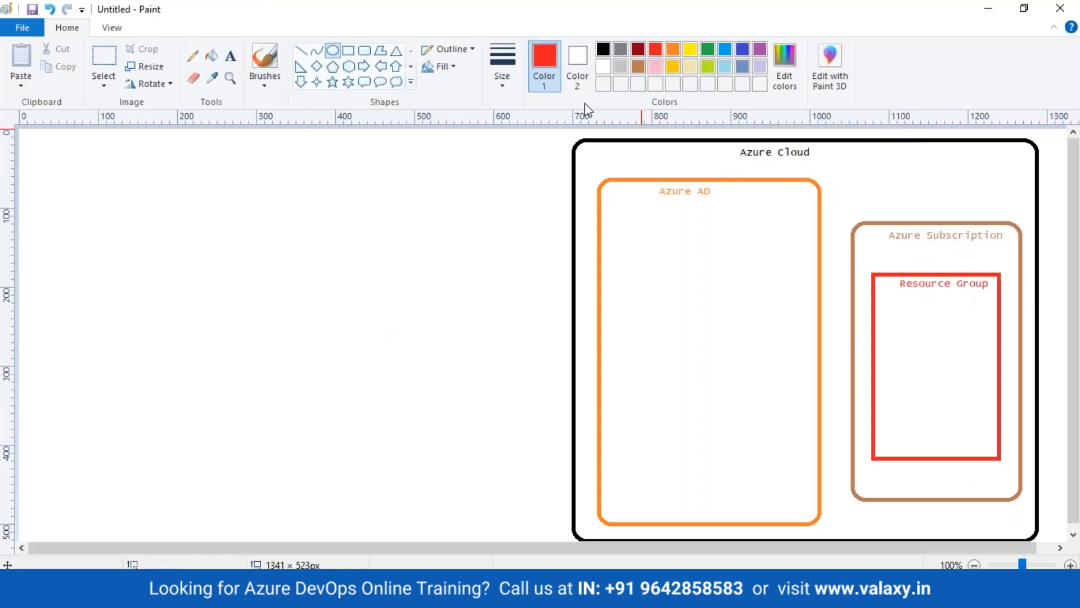
click(603, 53)
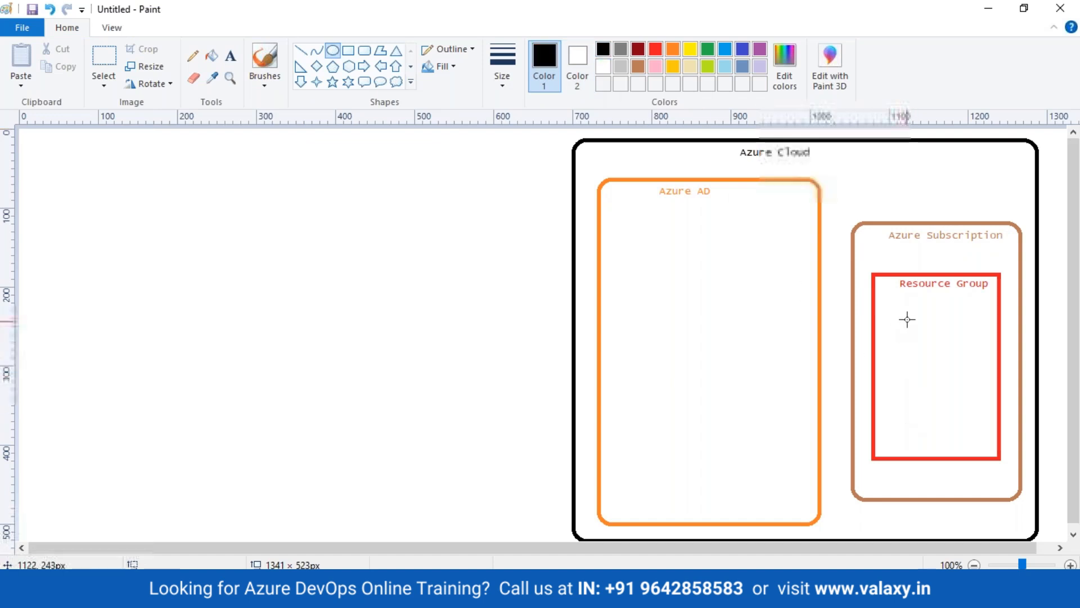
drag(893, 299, 971, 372)
click(962, 427)
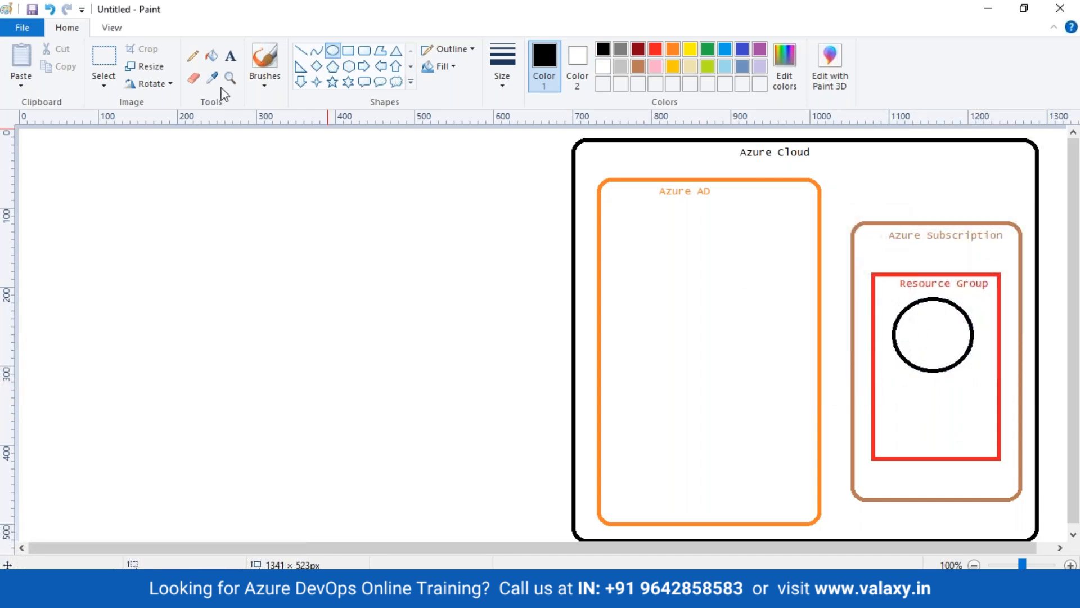
click(230, 56)
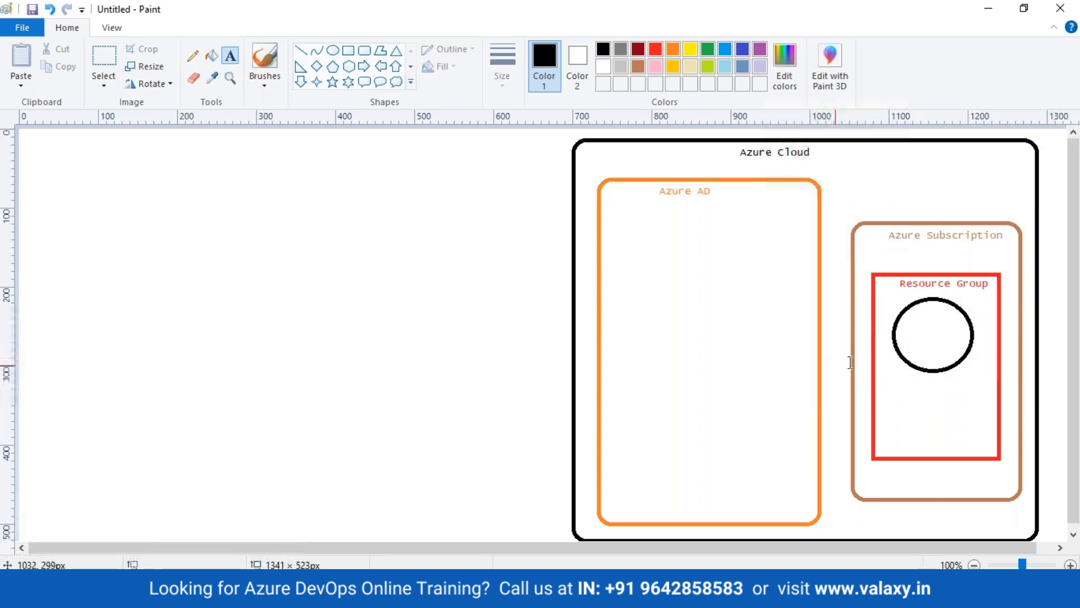
click(903, 332)
text(Az)
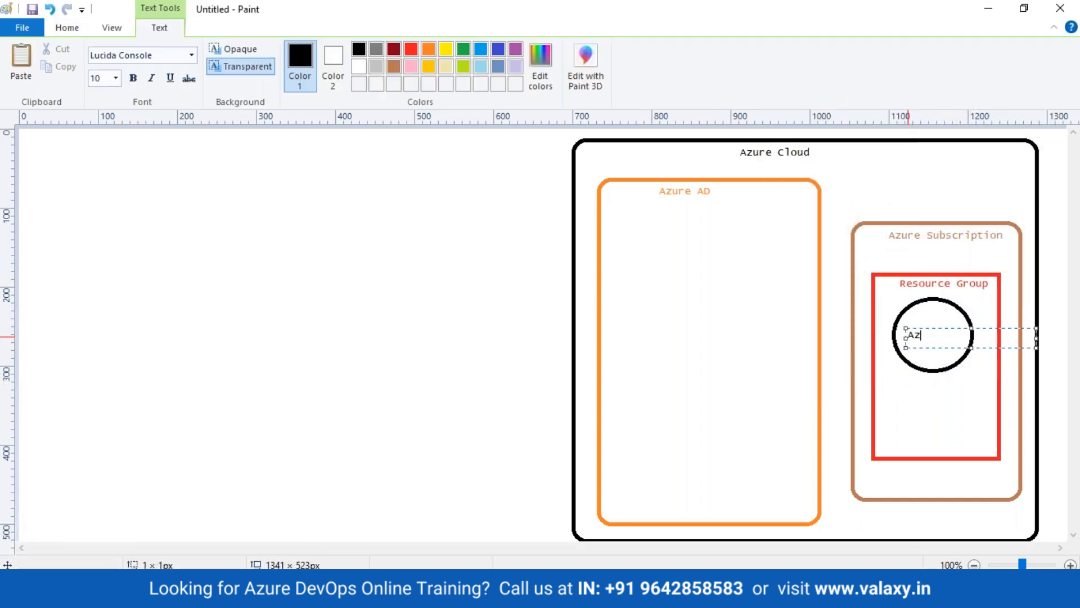
text(ure VM)
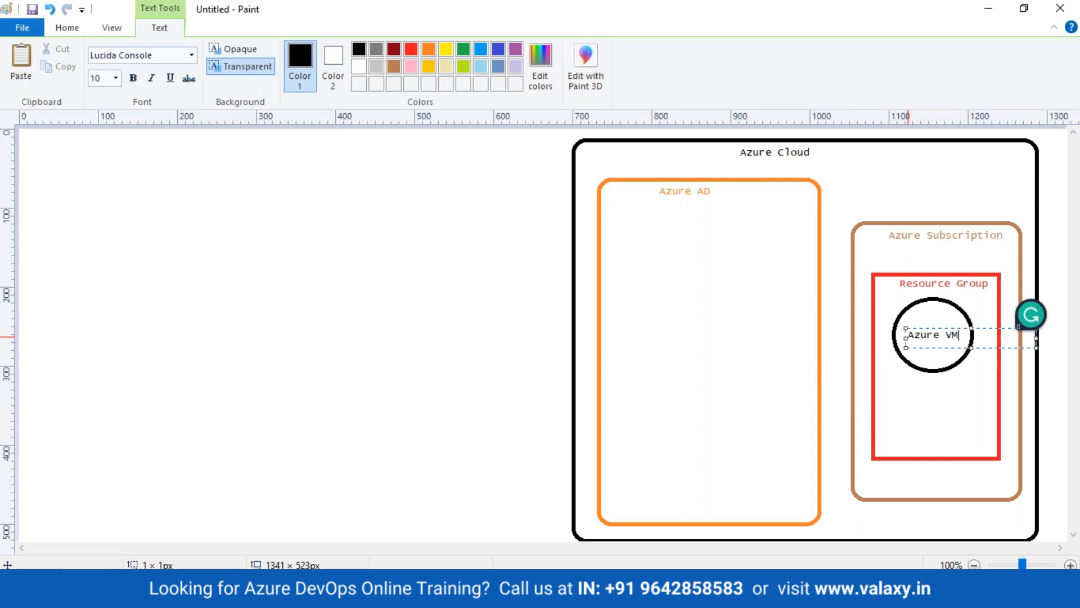
click(380, 348)
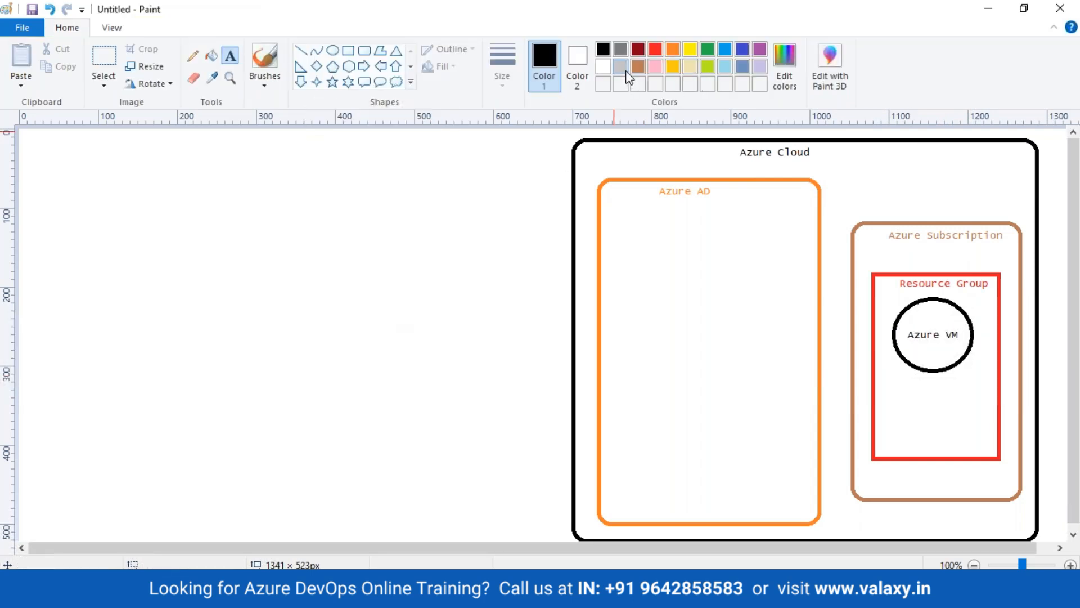
Draw a hexagon below the Azure VM circle and label it 'AKS' at its centre
click(349, 68)
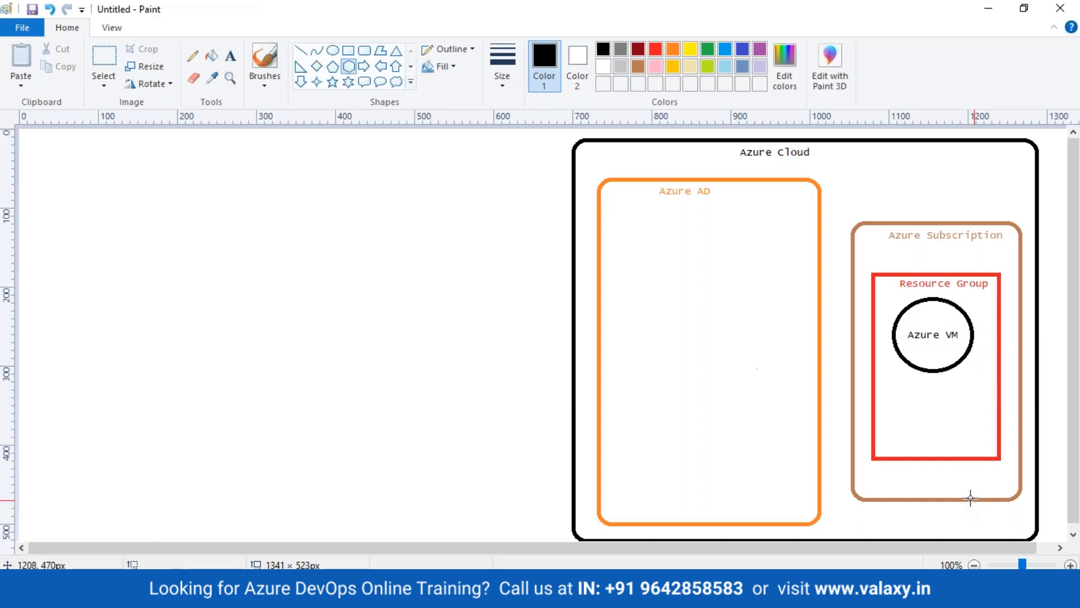
drag(903, 385, 967, 441)
click(283, 359)
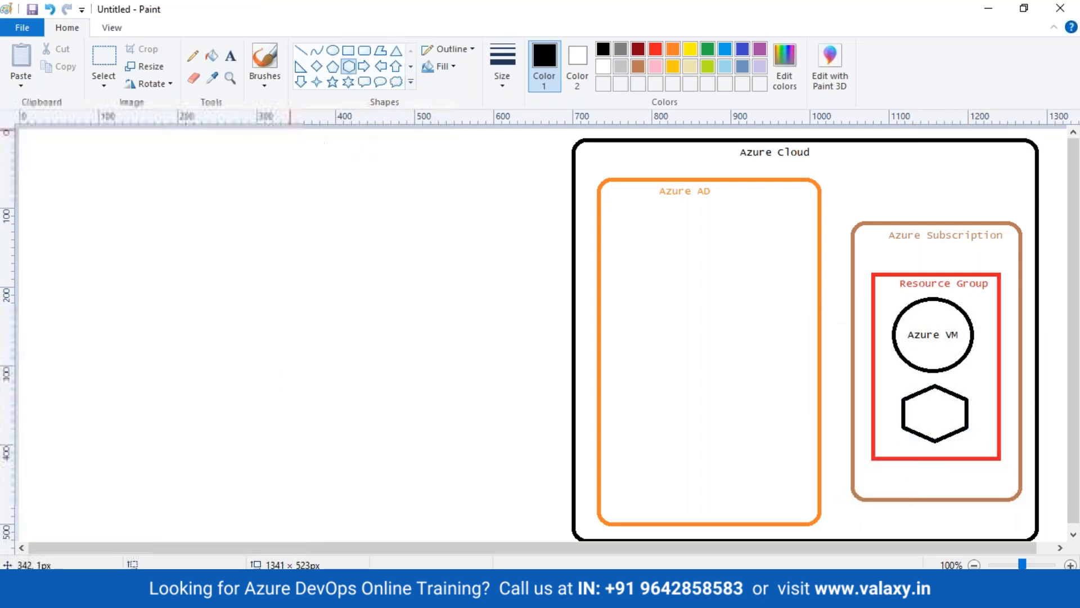
click(229, 58)
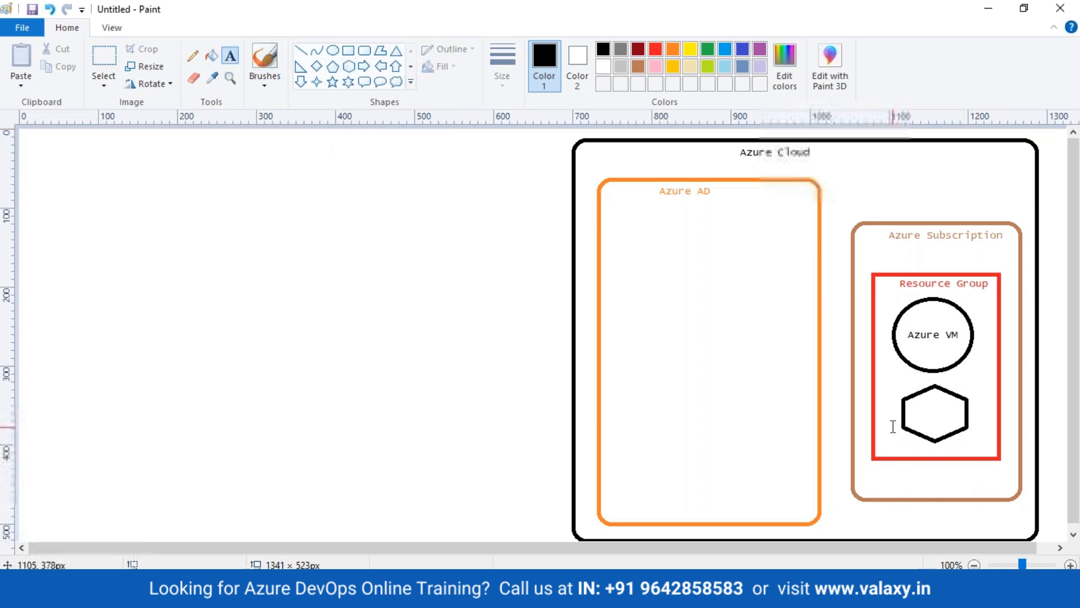
click(908, 405)
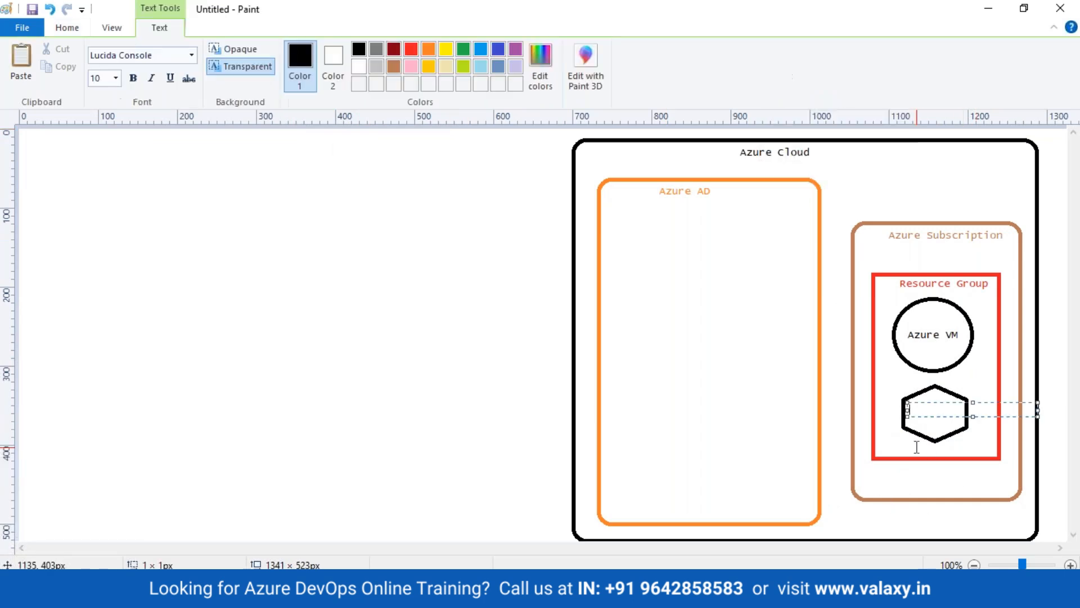
text(AKS)
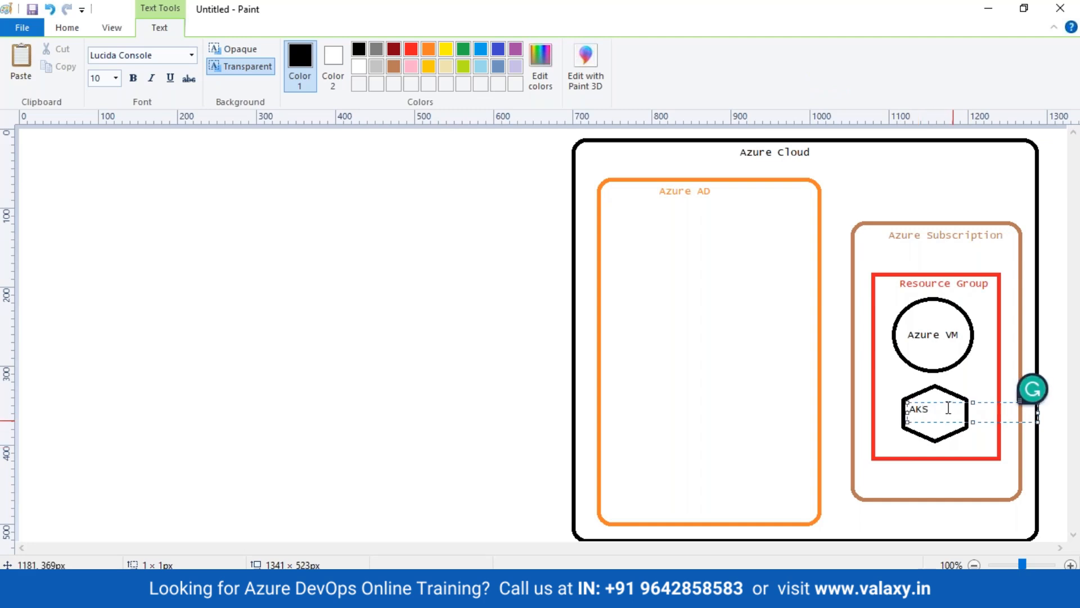
drag(943, 403, 954, 406)
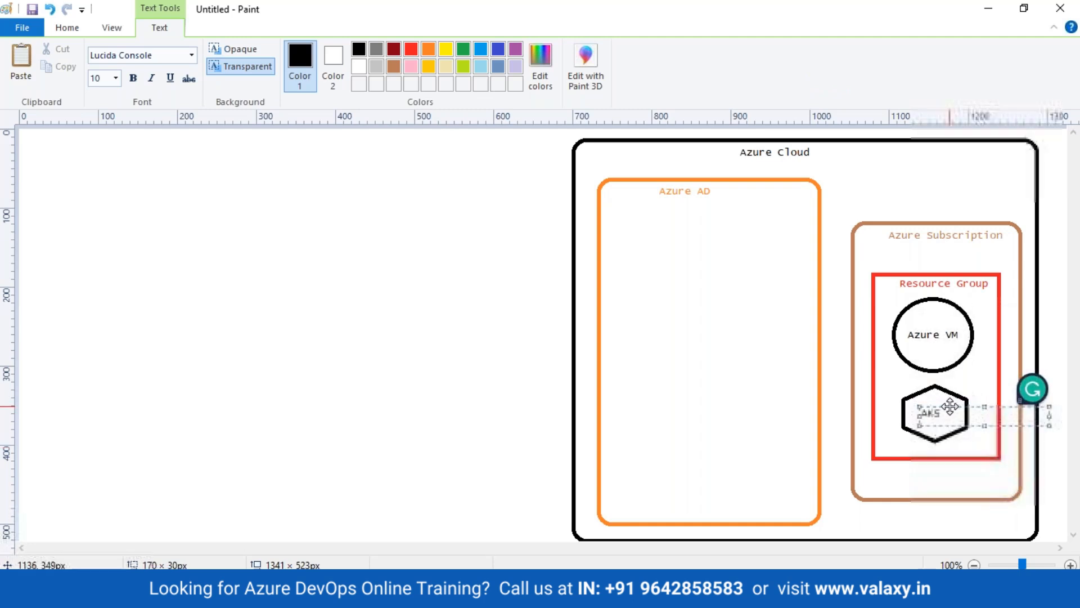
click(280, 404)
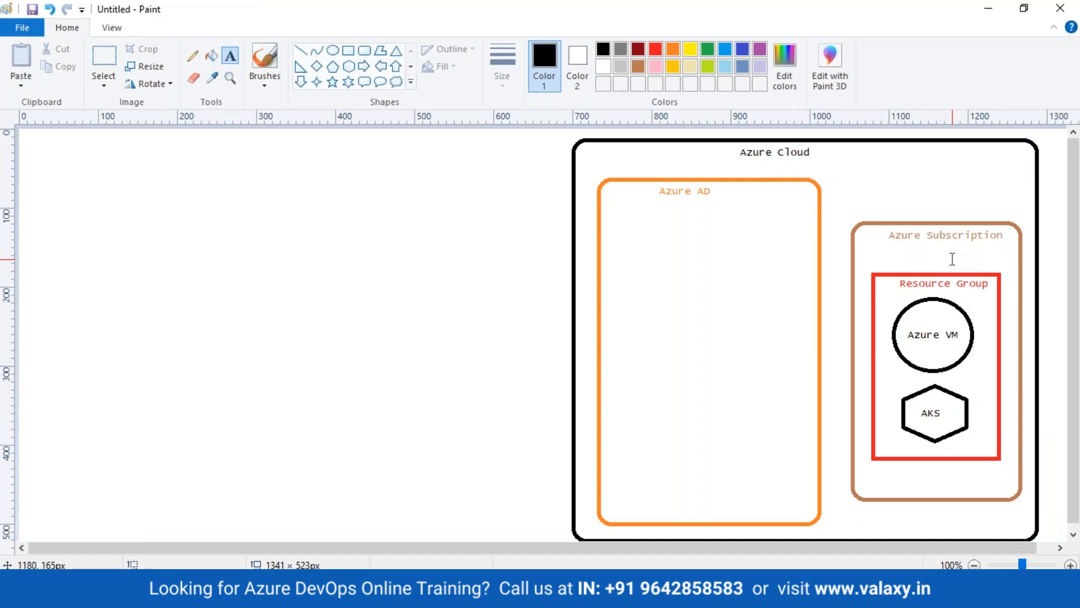
Draw a cloud shape on the left side and label it 'Internet'
click(396, 82)
mouse_move(57, 162)
mouse_down()
mouse_move(169, 301)
mouse_move(208, 330)
mouse_up()
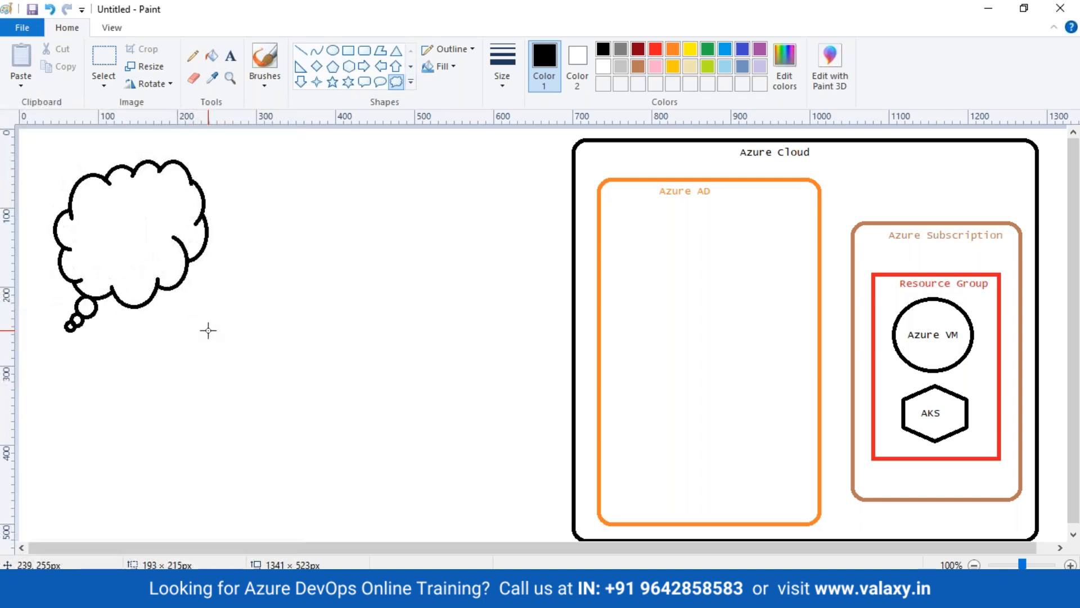
mouse_move(147, 239)
mouse_down()
mouse_move(145, 296)
mouse_move(135, 297)
mouse_up()
click(231, 256)
click(230, 56)
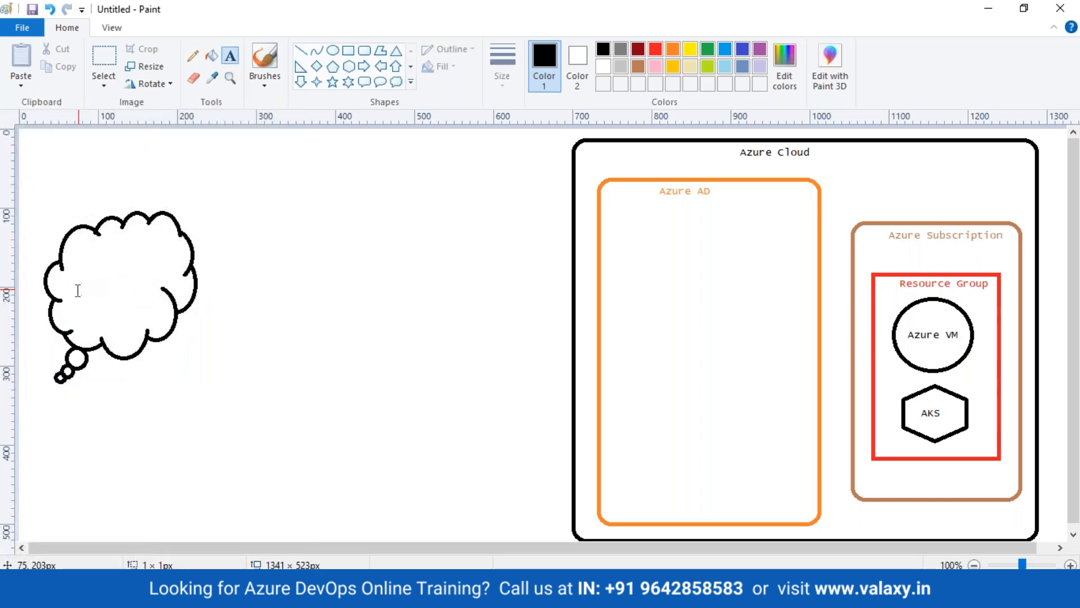
click(78, 289)
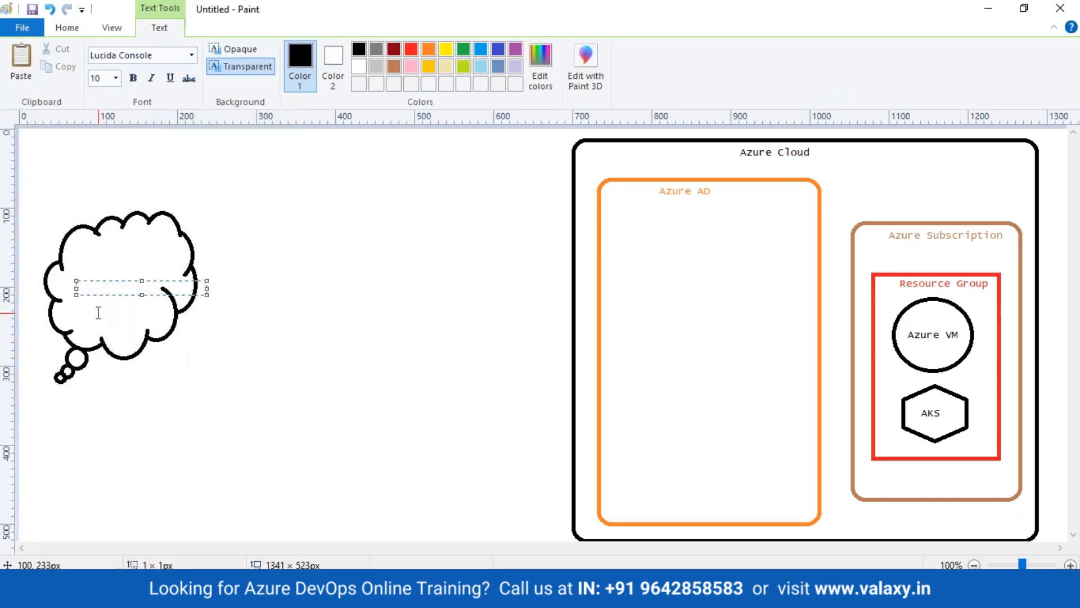
text(Internet)
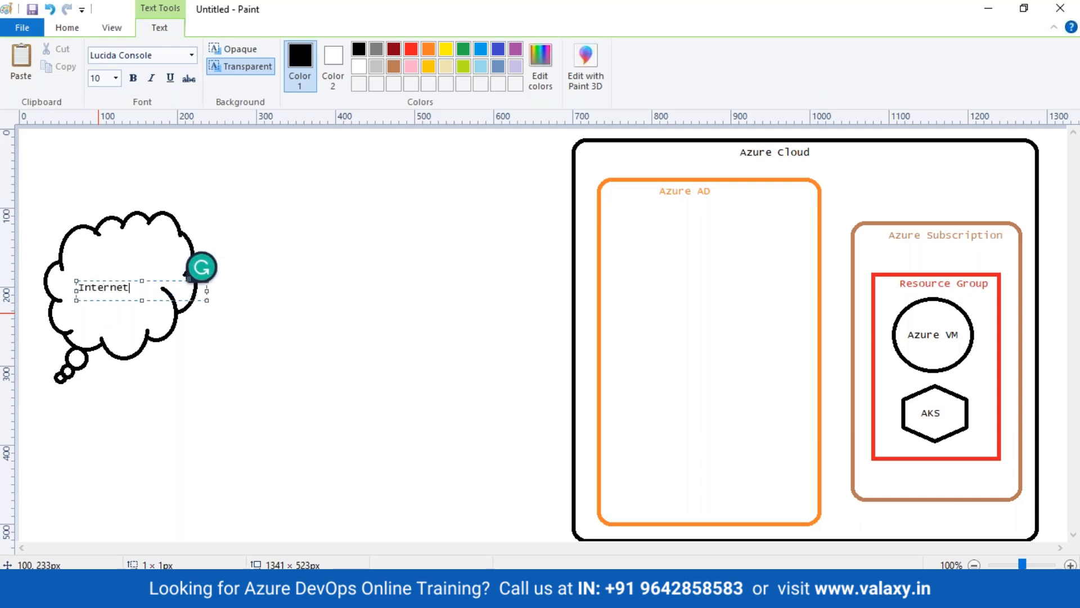
click(499, 323)
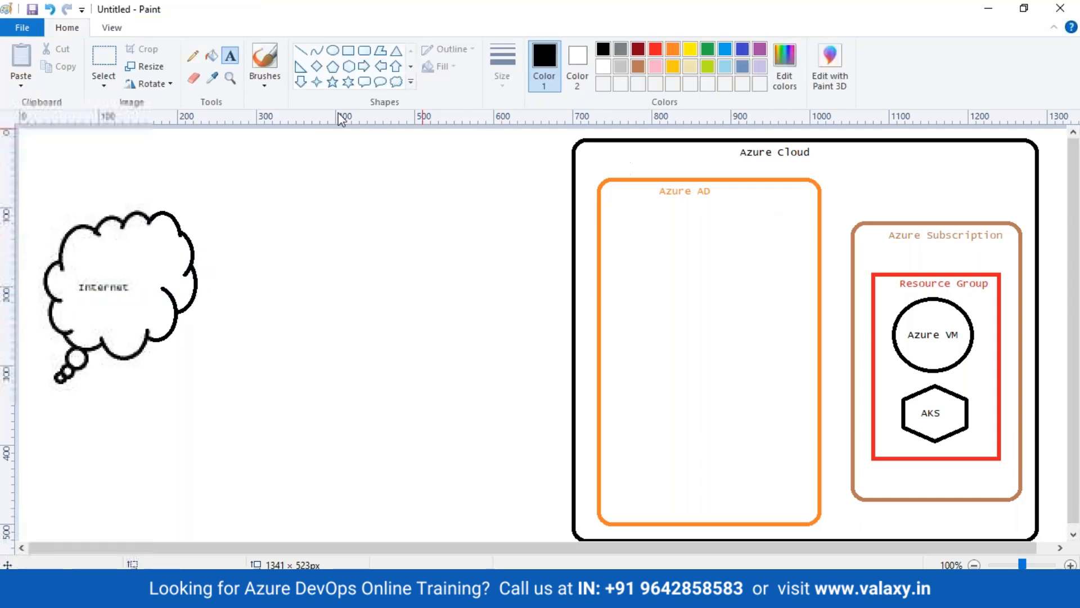
Draw a freehand line from Internet to Azure VM, then undo it
click(192, 56)
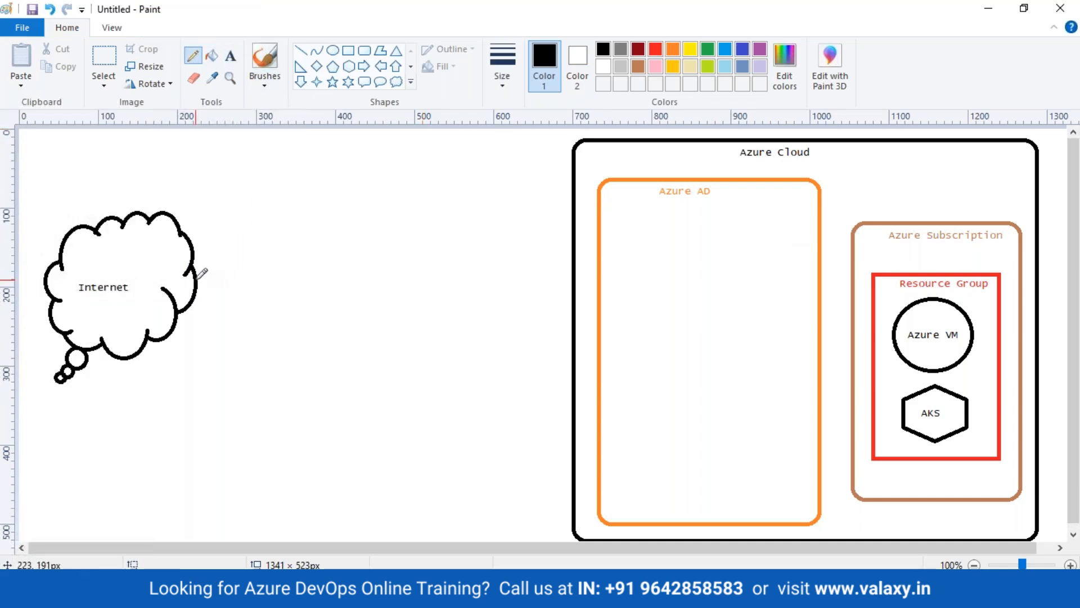
mouse_move(198, 279)
mouse_down()
mouse_move(633, 265)
mouse_move(810, 336)
mouse_move(879, 345)
mouse_move(884, 355)
mouse_move(869, 362)
mouse_up()
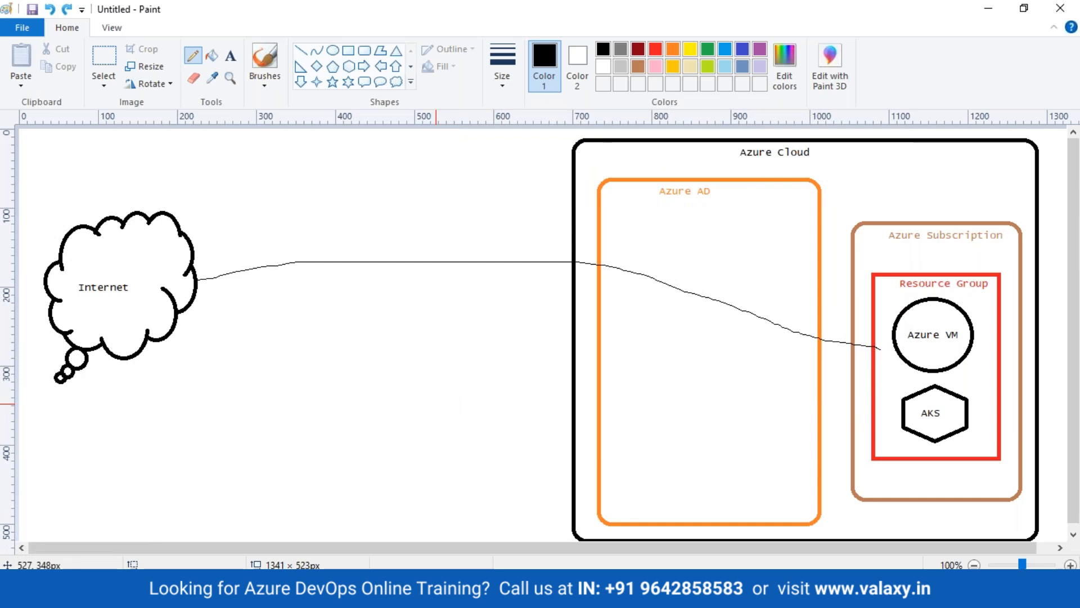
key(ctrl+z)
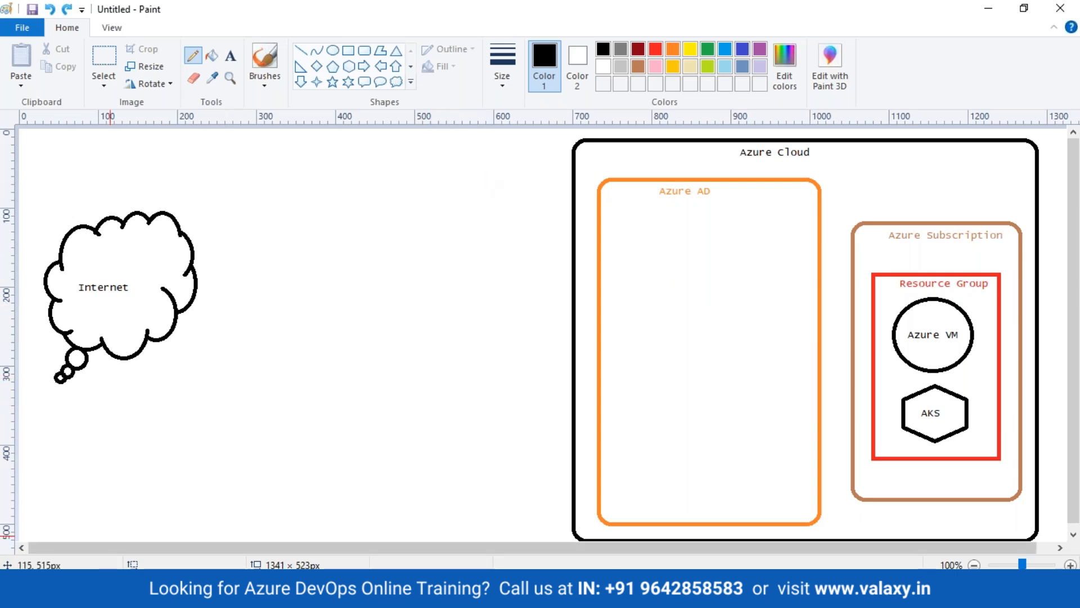
click(122, 592)
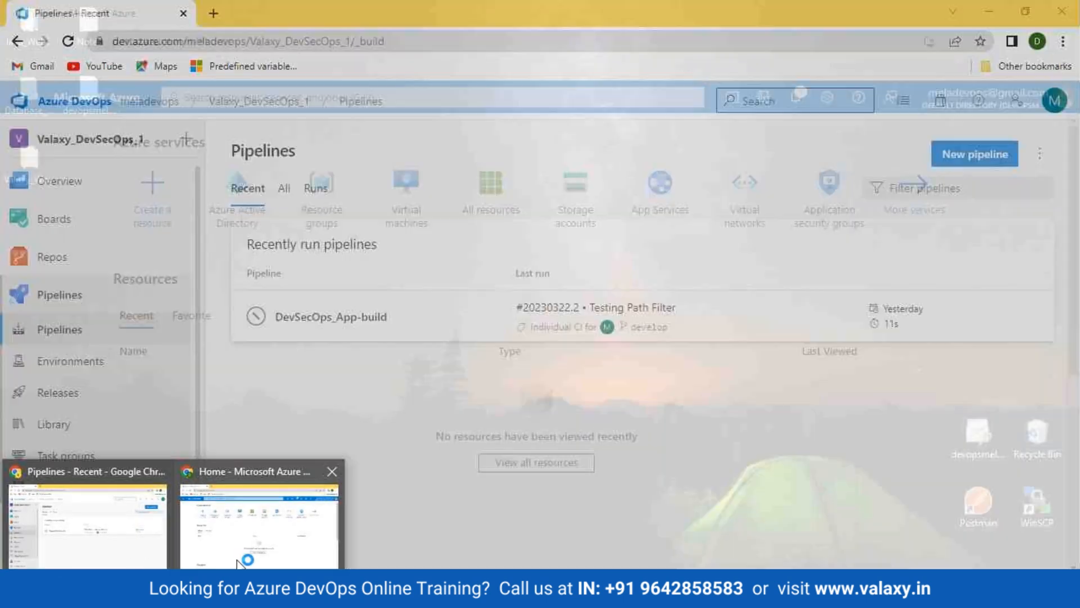
click(245, 560)
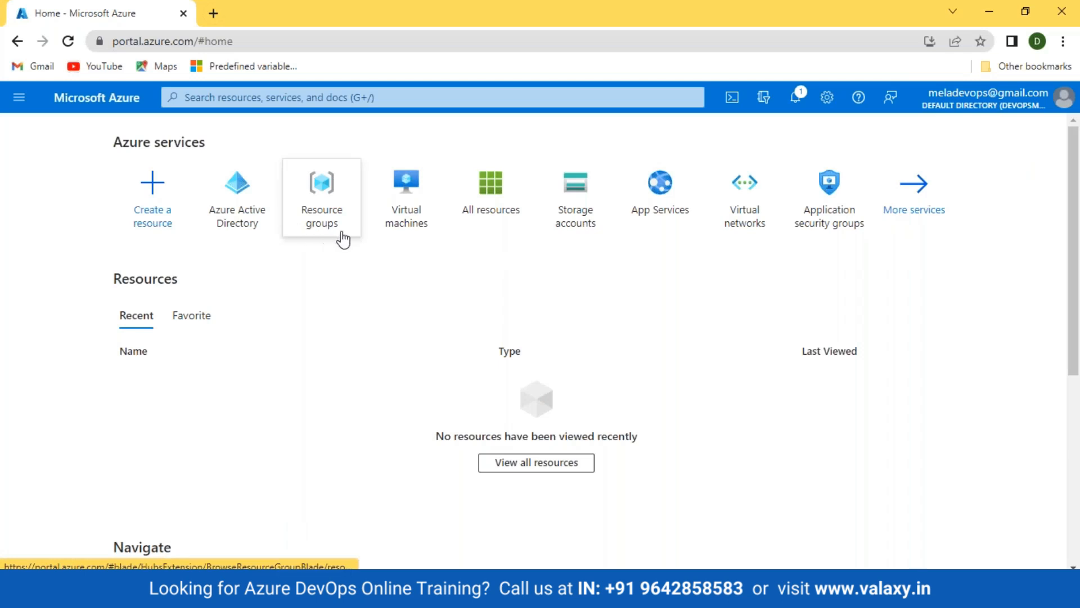
mouse_move(489, 229)
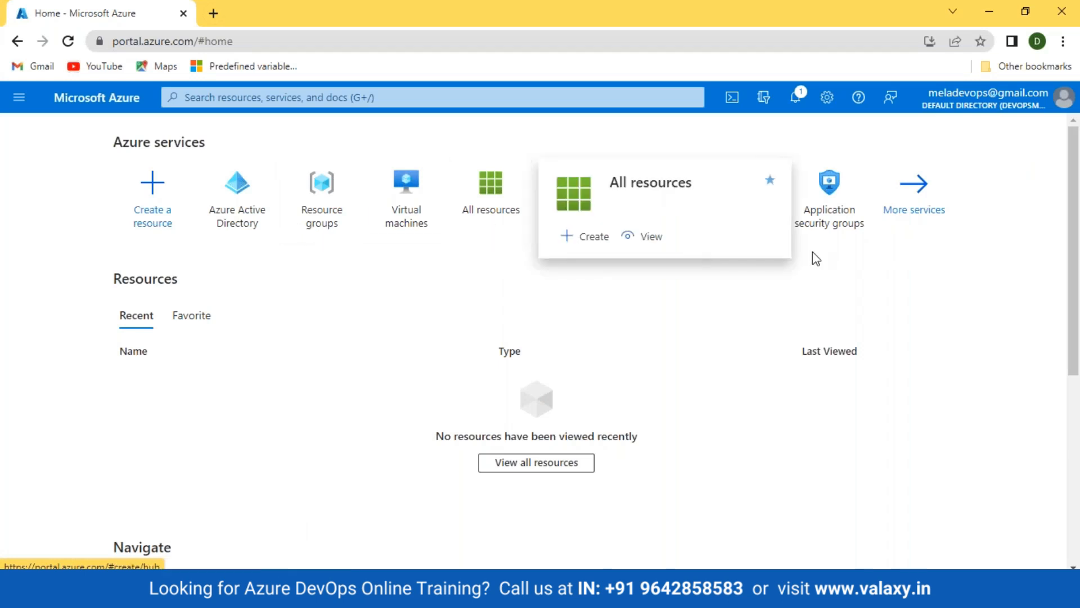
click(489, 222)
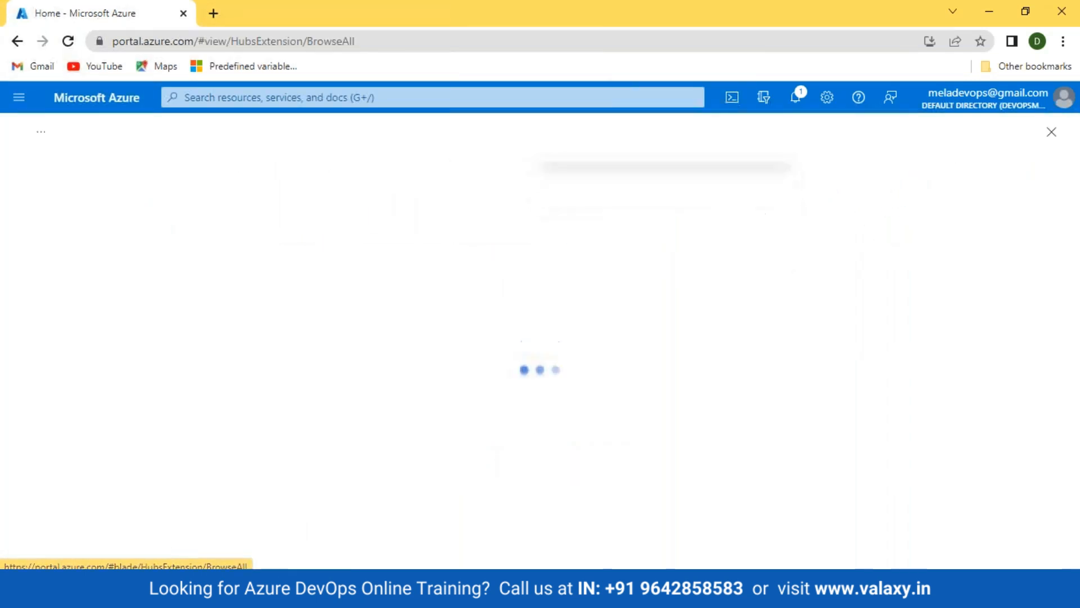
click(78, 236)
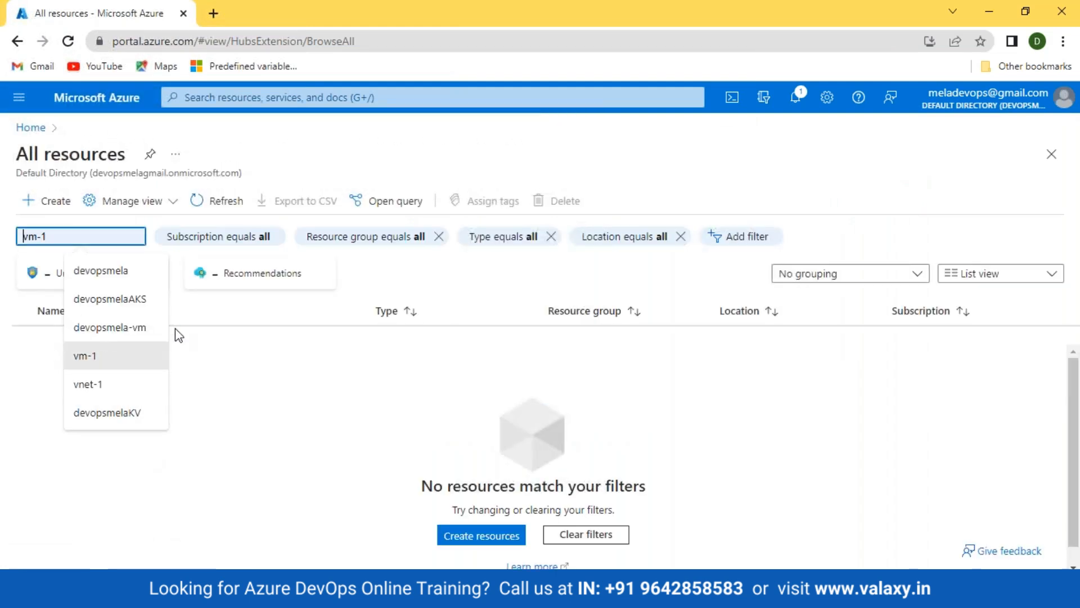
click(30, 127)
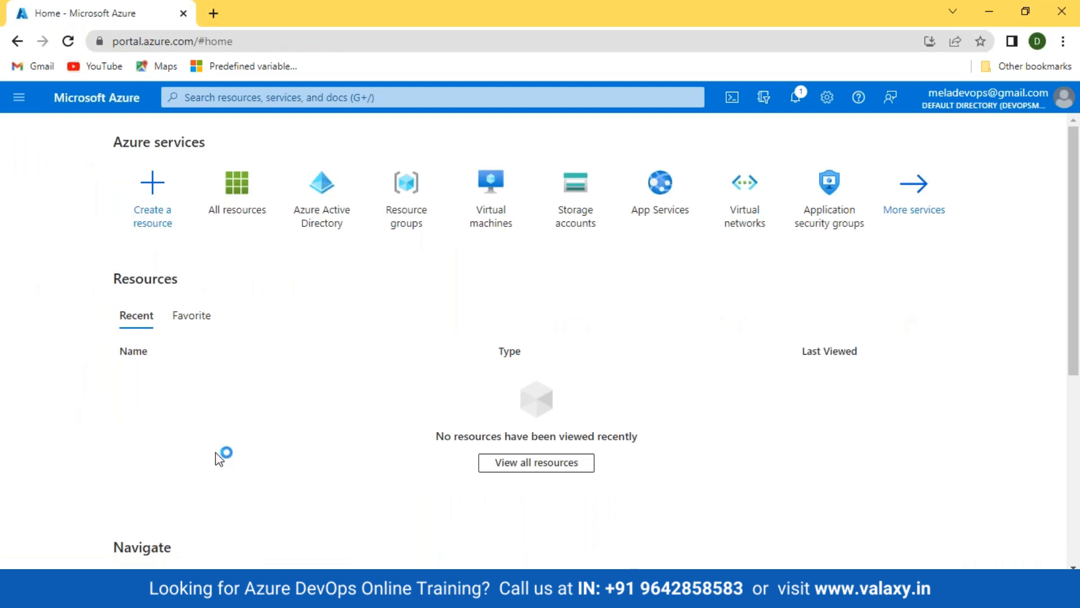
scroll(221, 453, down, 4)
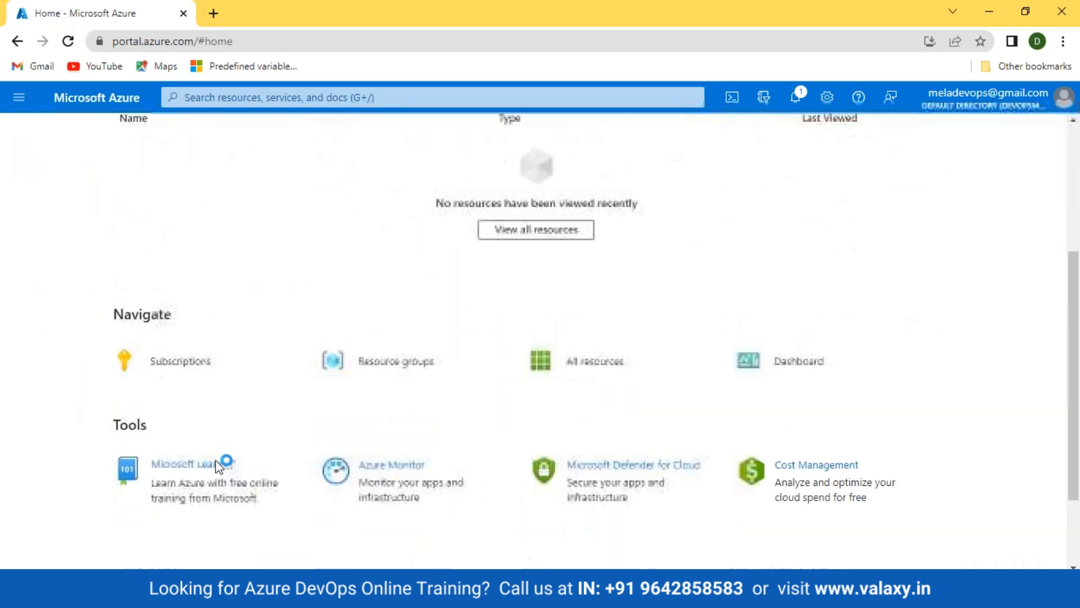
click(167, 366)
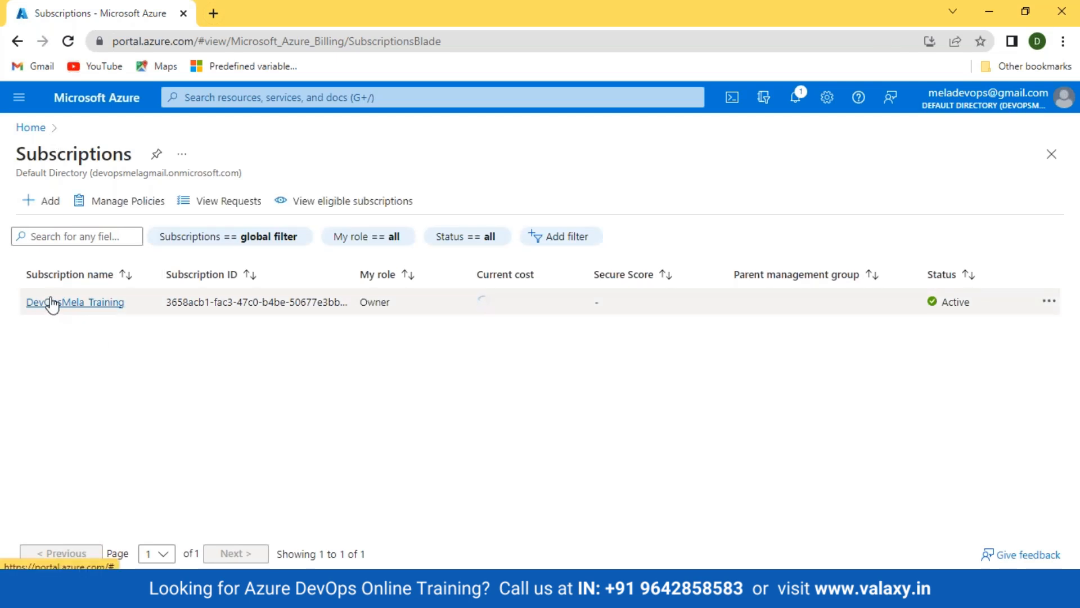
click(35, 132)
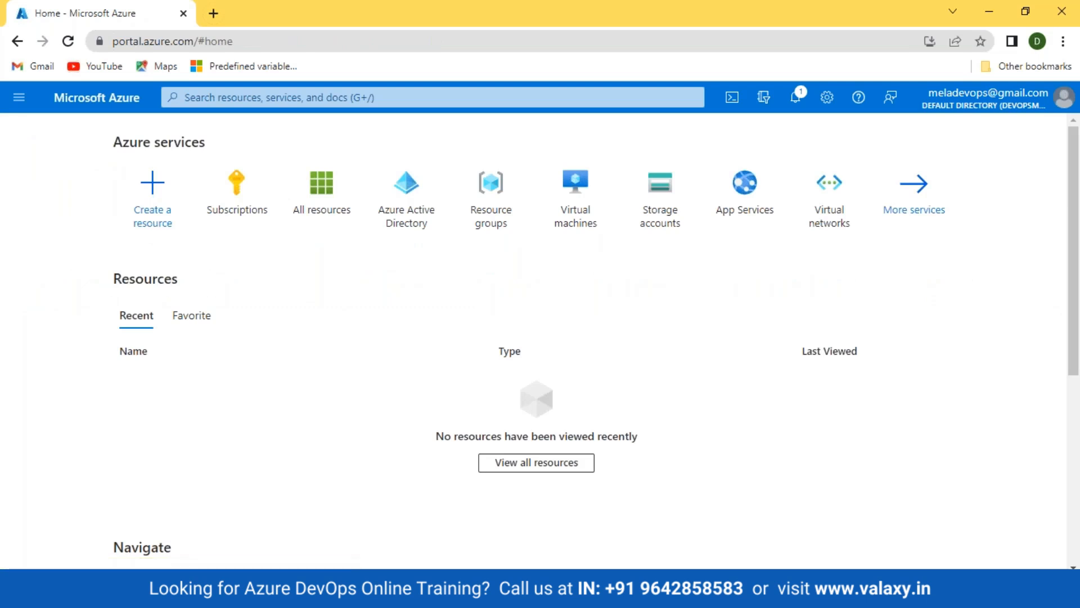
Add 'User1' and dots inside Azure AD, then draw a straight line from Internet to Azure Cloud
click(989, 12)
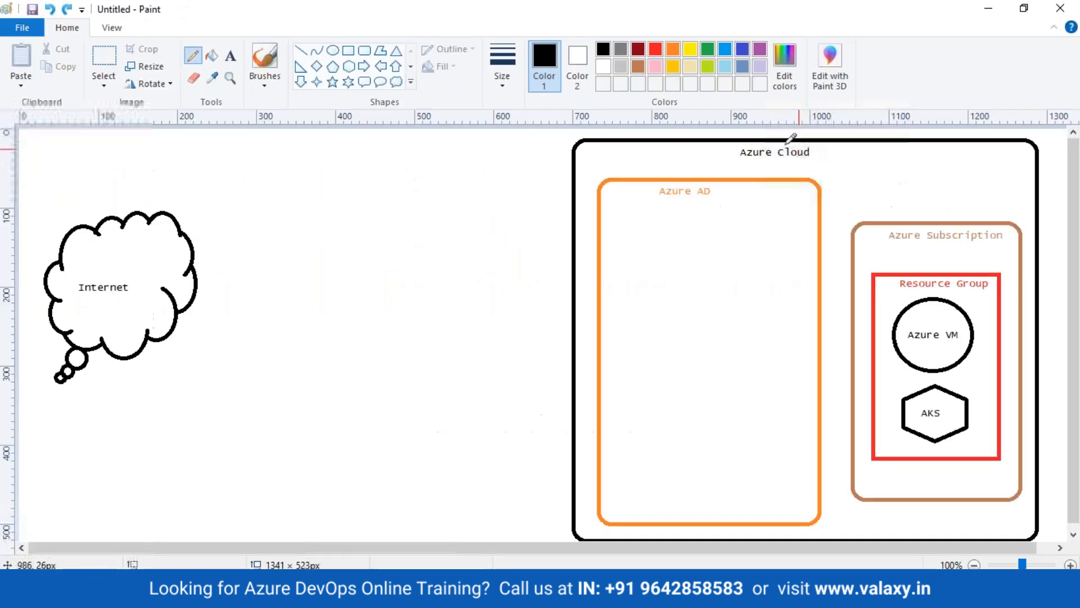
click(231, 56)
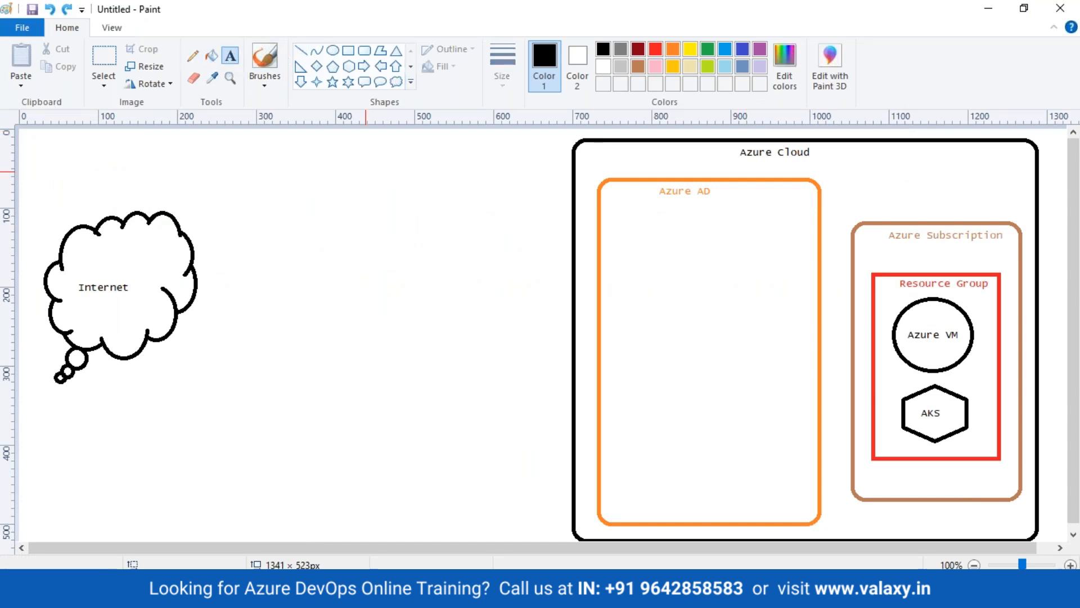
click(607, 215)
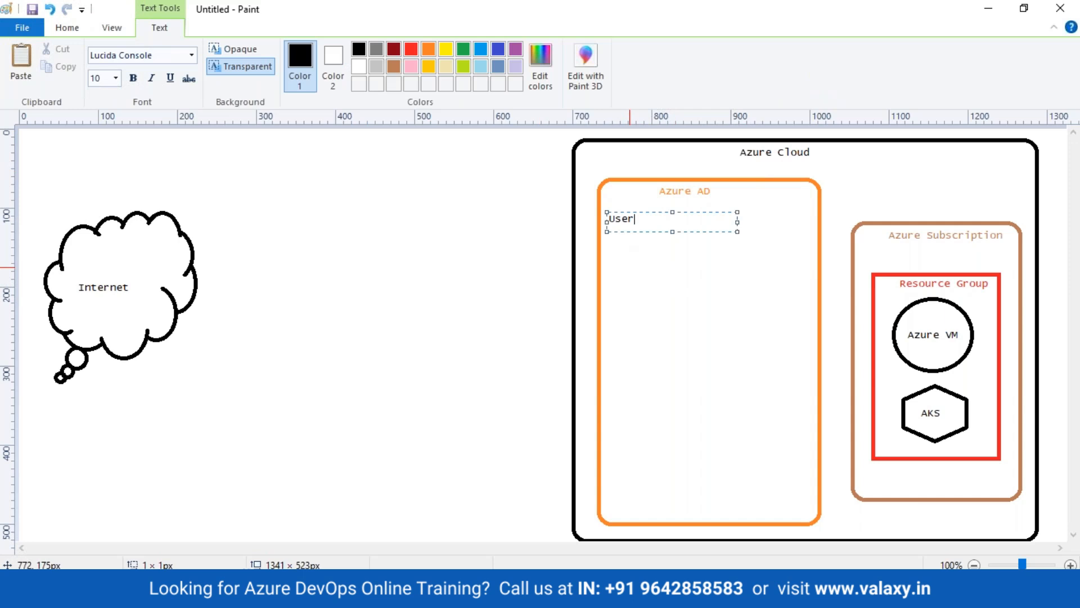
key(Return)
key(Return)
key(Return)
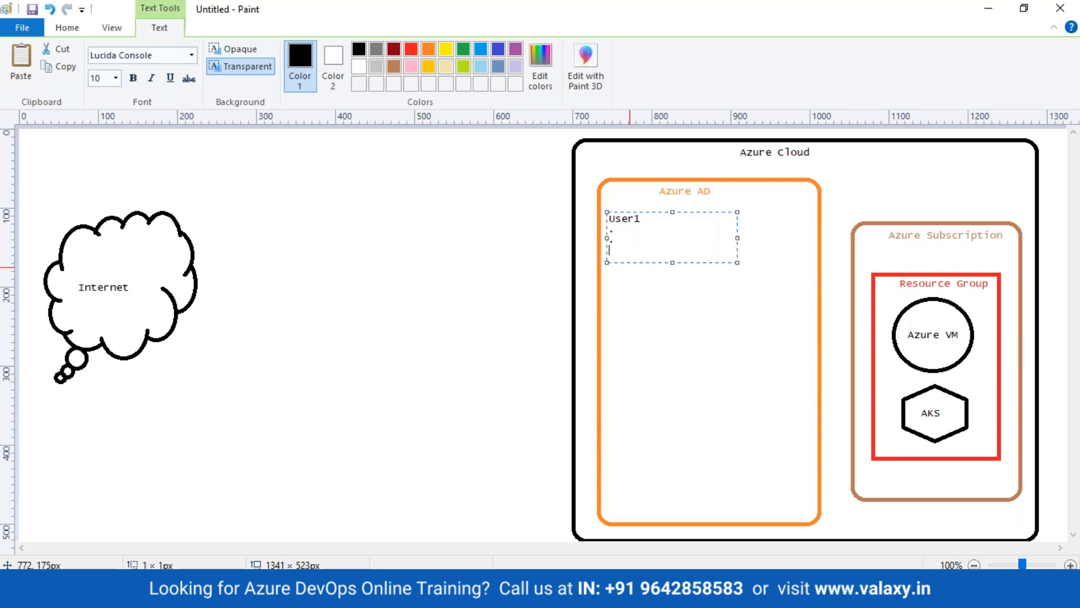
click(373, 304)
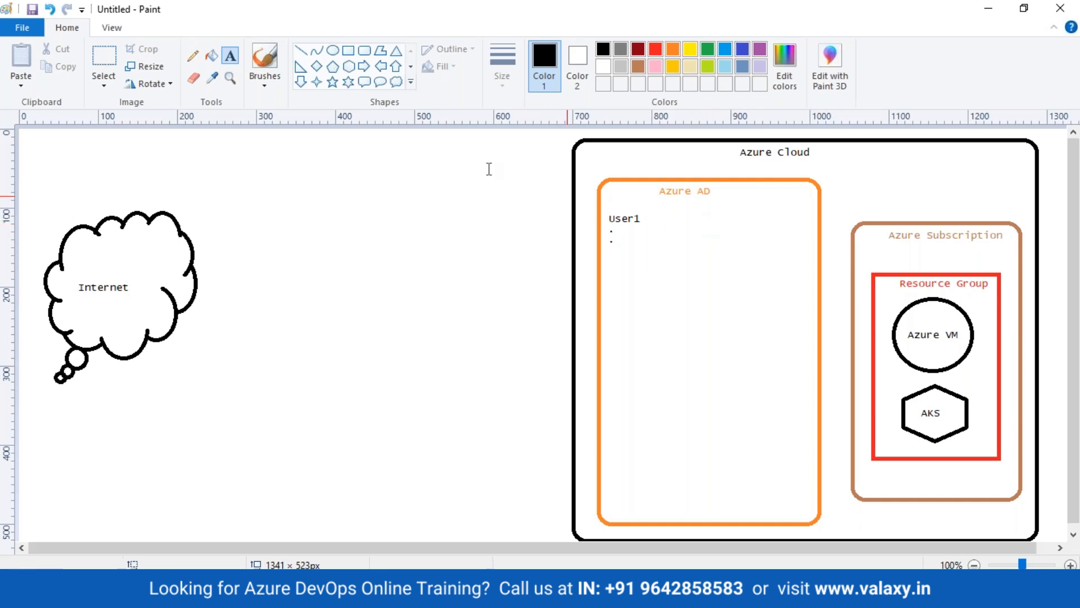
click(300, 51)
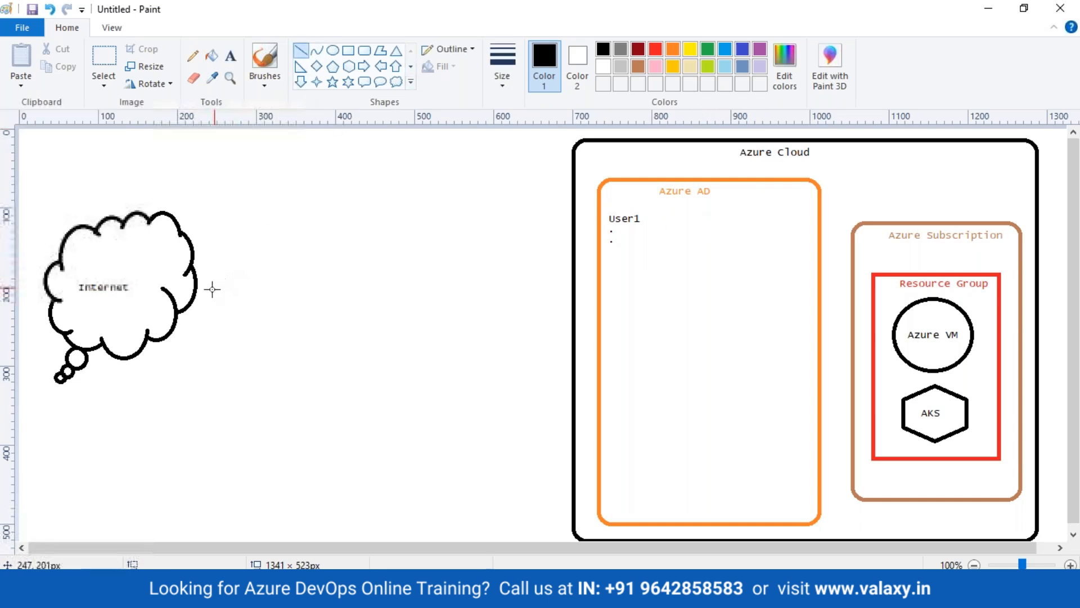
drag(199, 294, 569, 230)
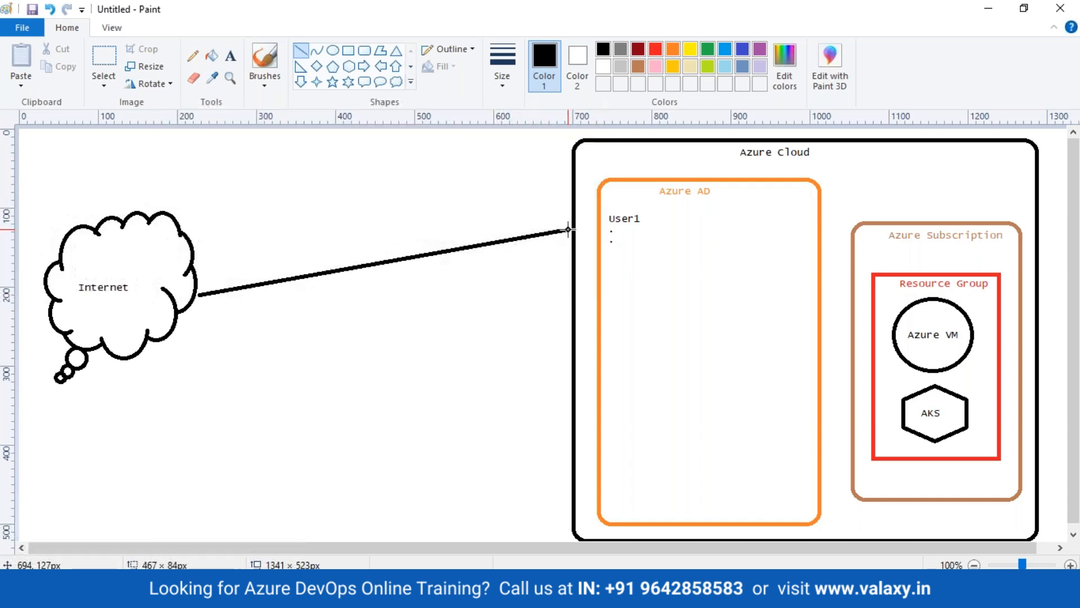
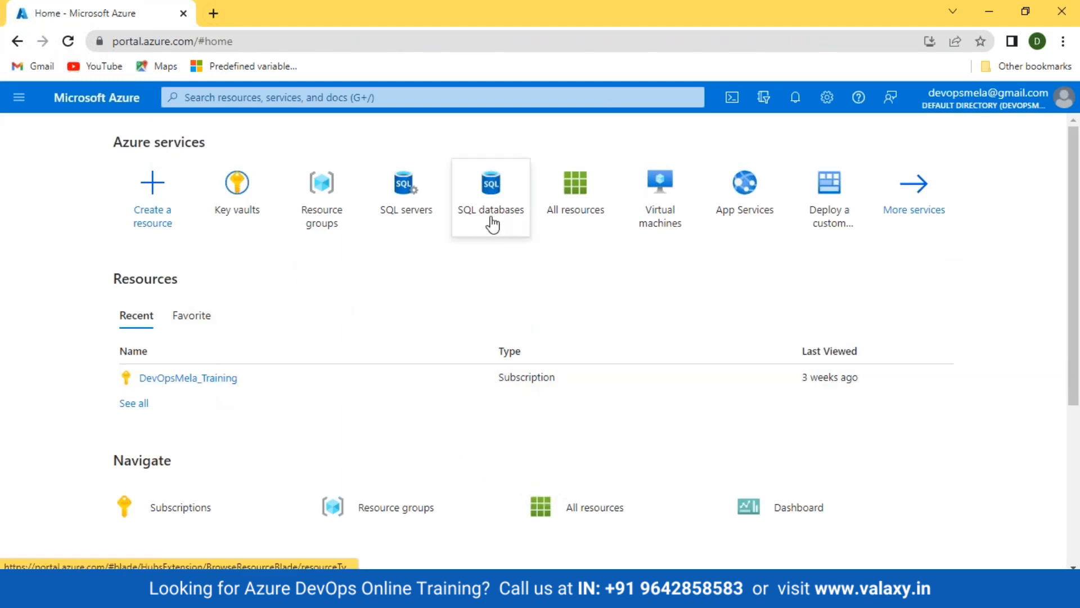
Find Azure Active Directory with an 'azure ad' search and open its Users list
click(578, 212)
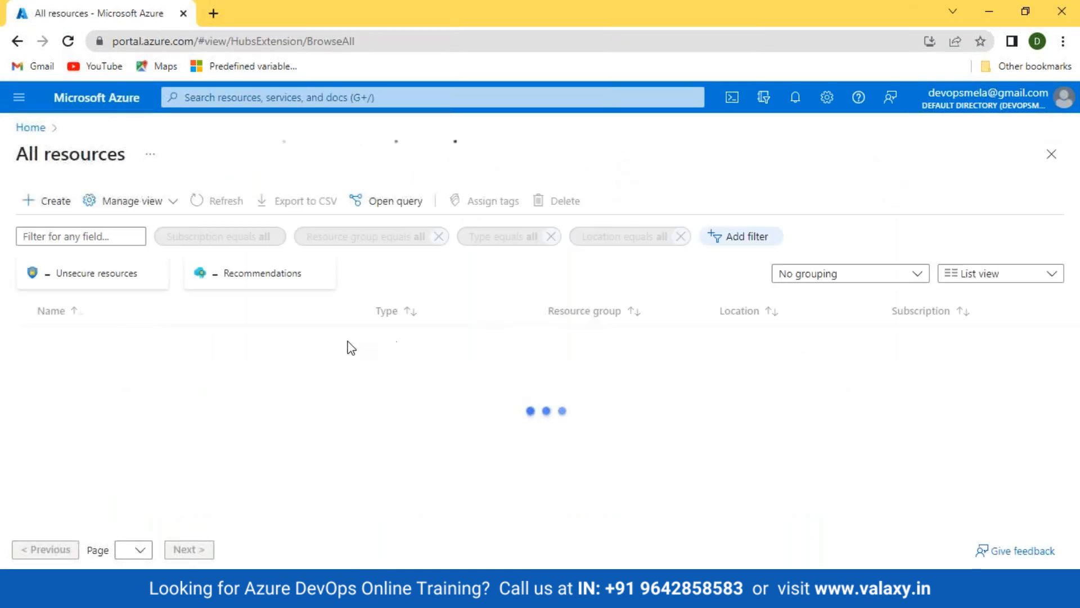
click(66, 99)
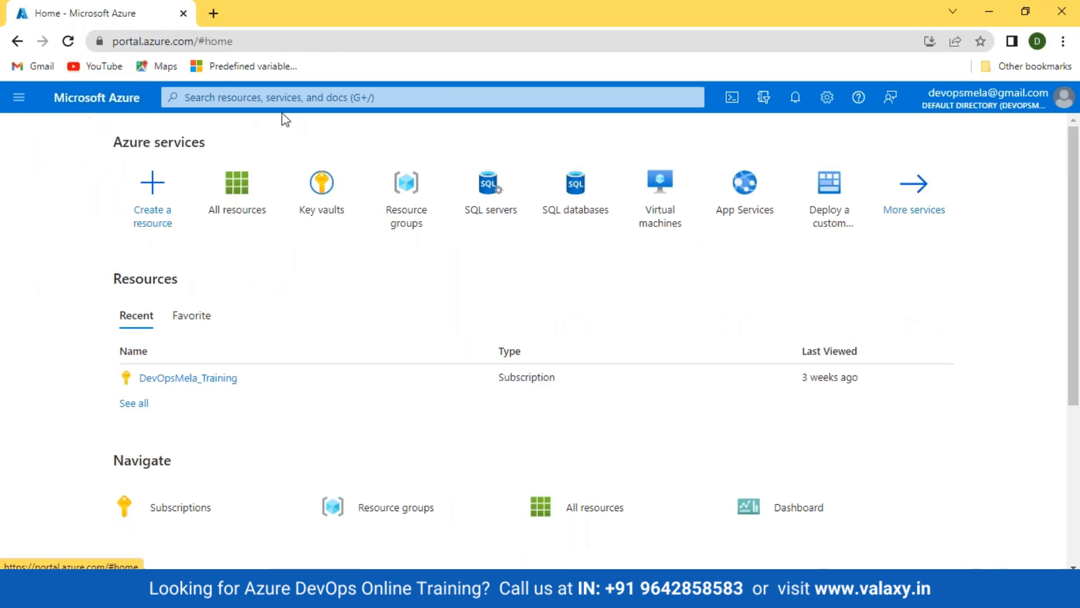
click(283, 98)
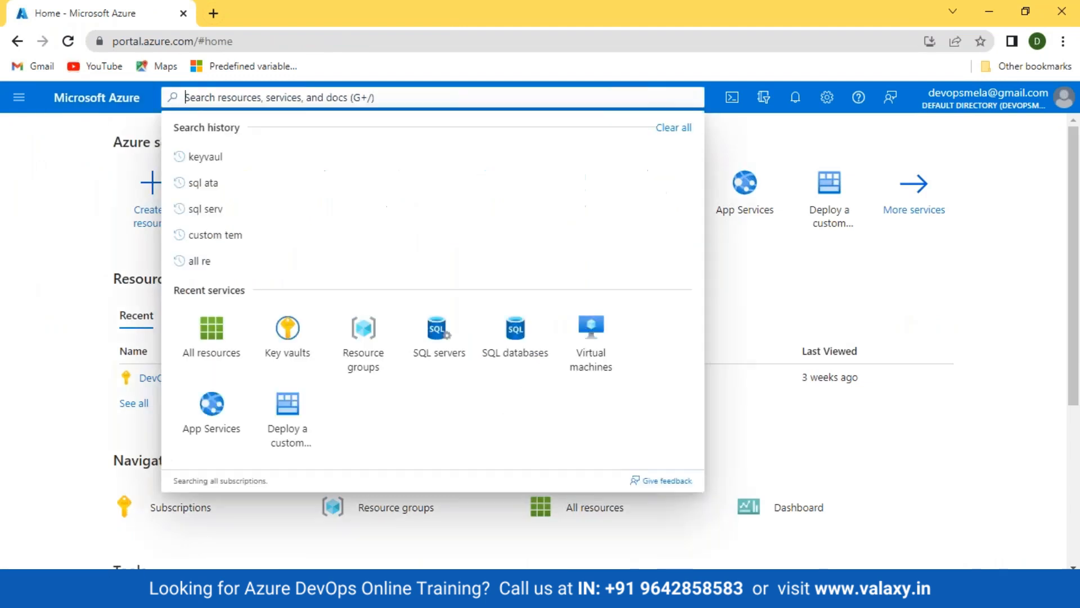
text(azure )
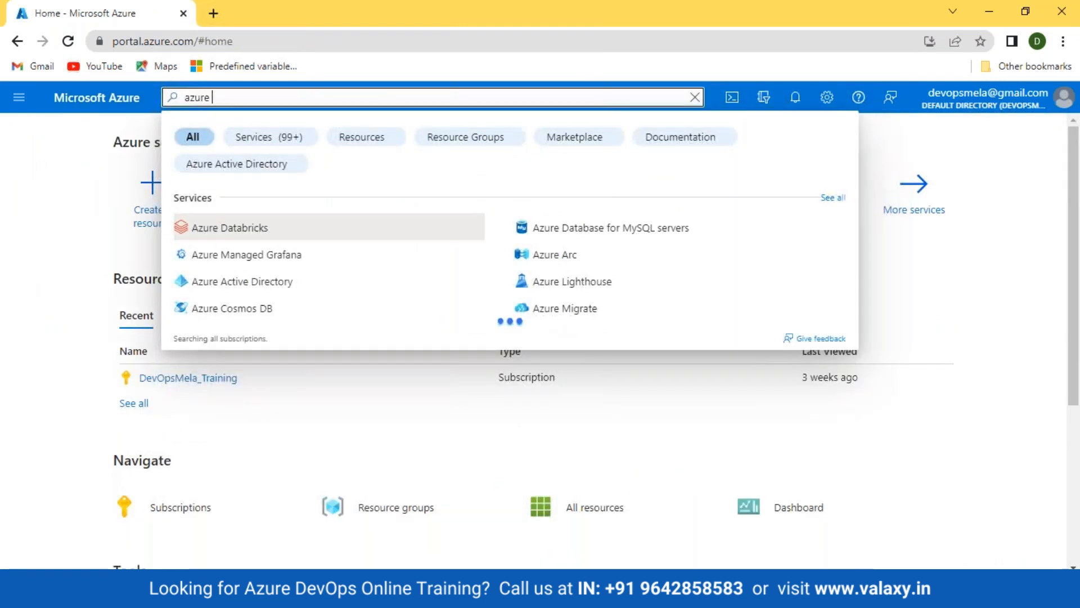
text(a)
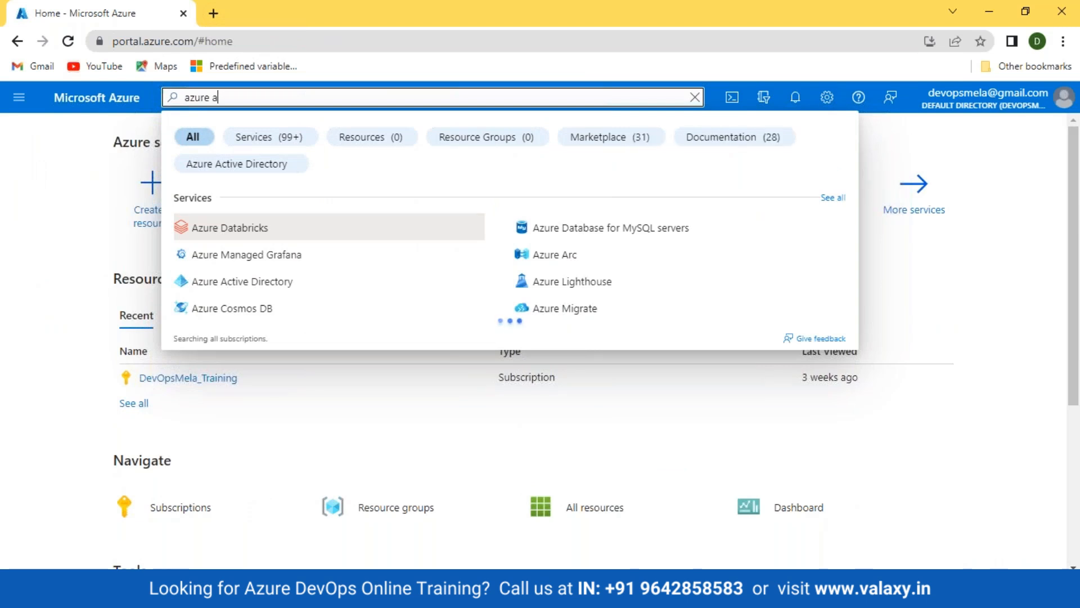
text(d)
click(206, 230)
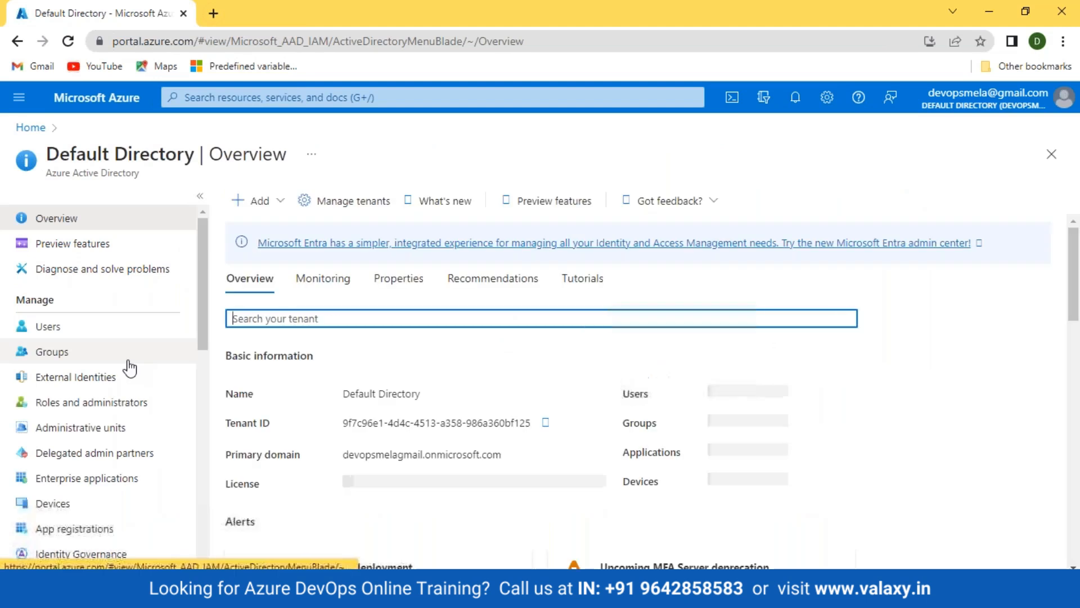
click(73, 335)
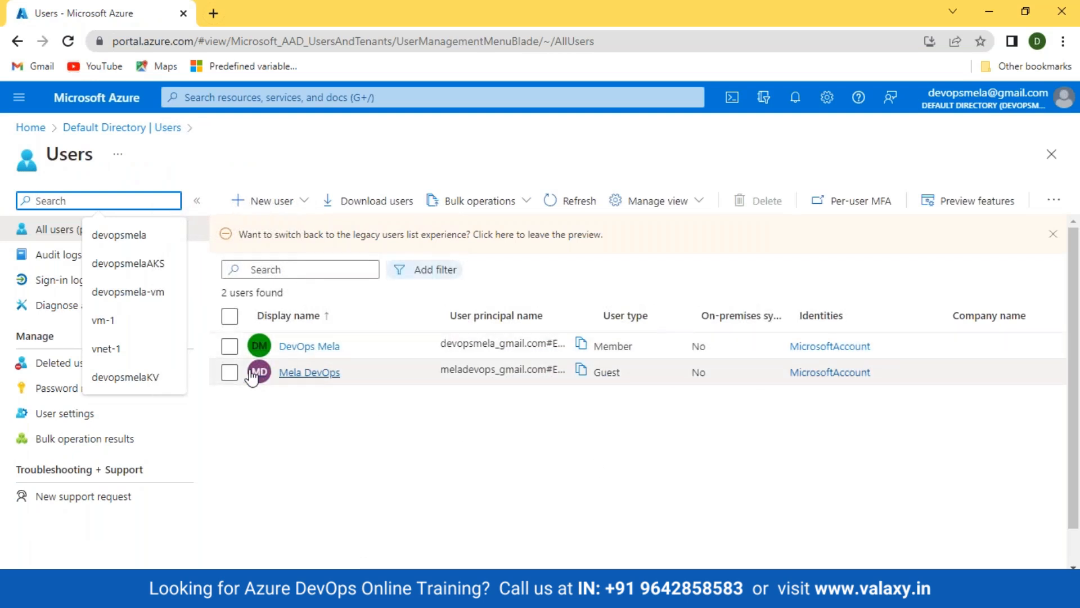
Delete the guest user and go back to the portal home page
click(227, 373)
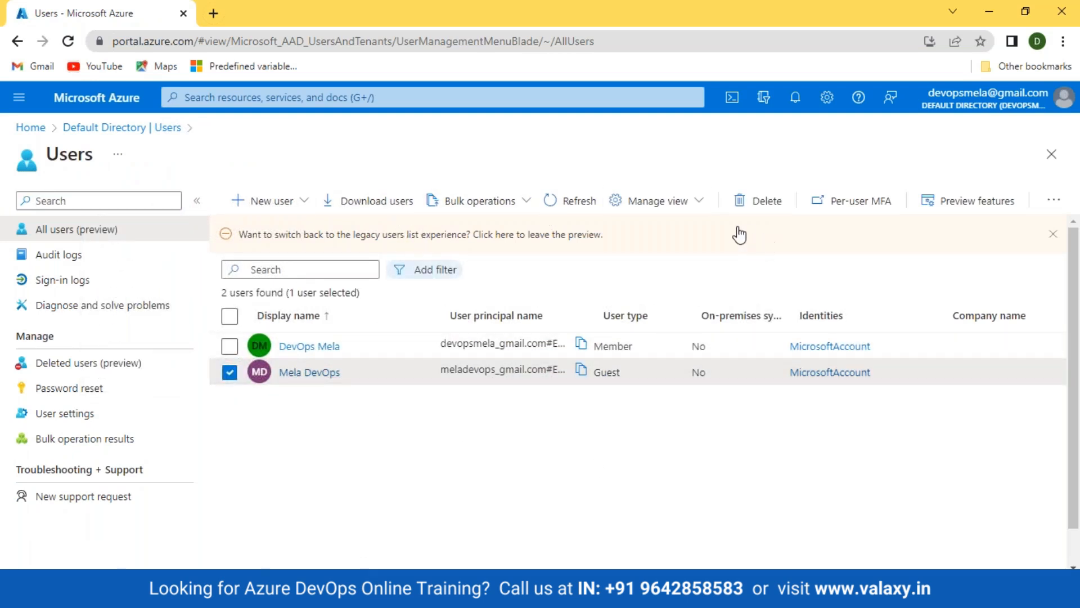
click(750, 211)
click(259, 260)
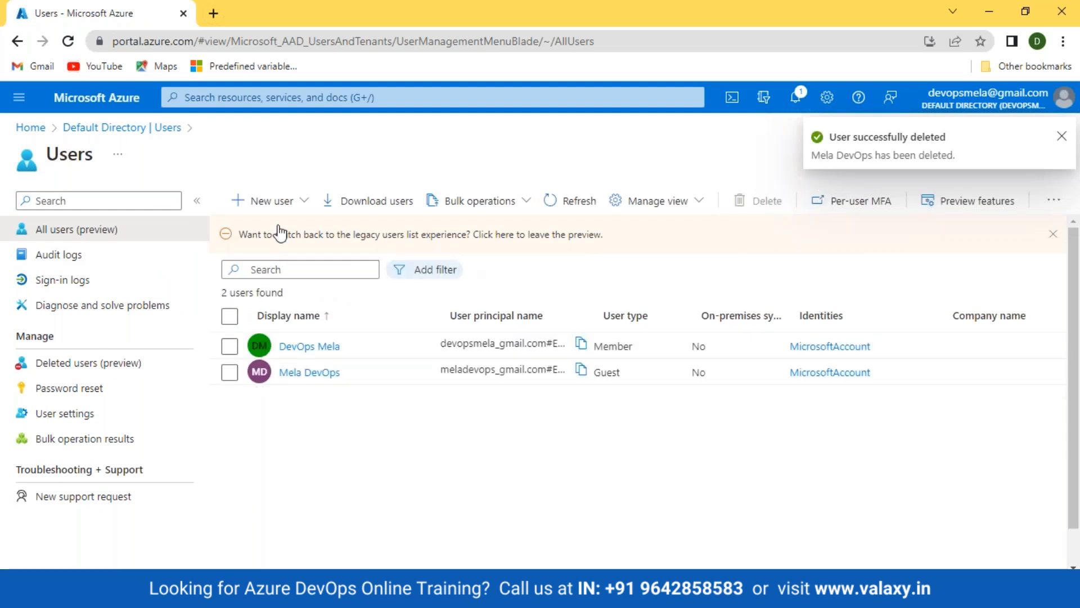
click(30, 128)
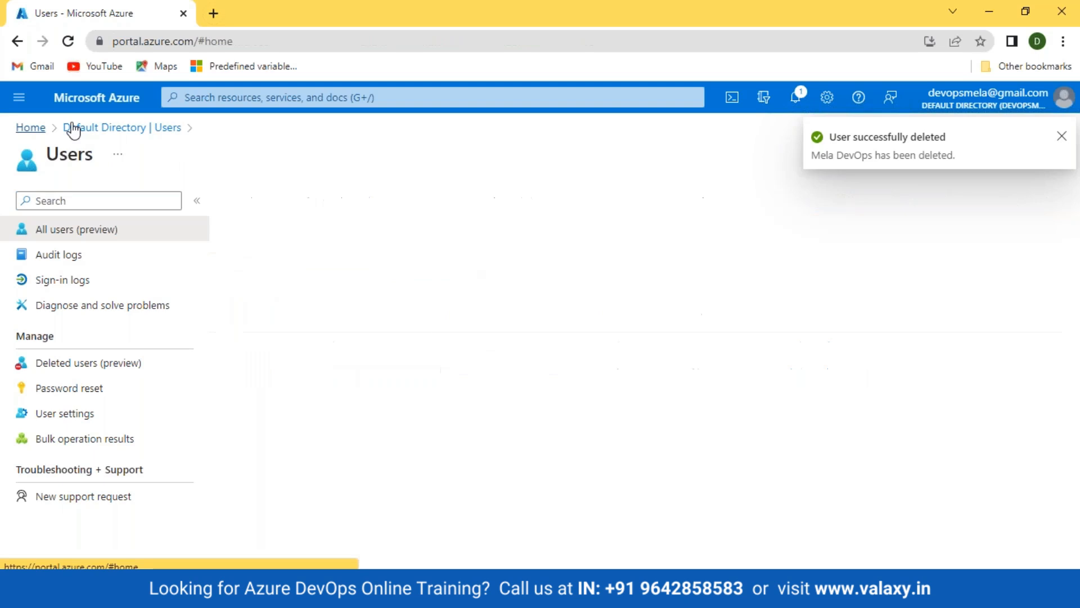
click(1063, 96)
Sign in as the removed guest account and acknowledge the 'Limited or No Access' notice
click(872, 284)
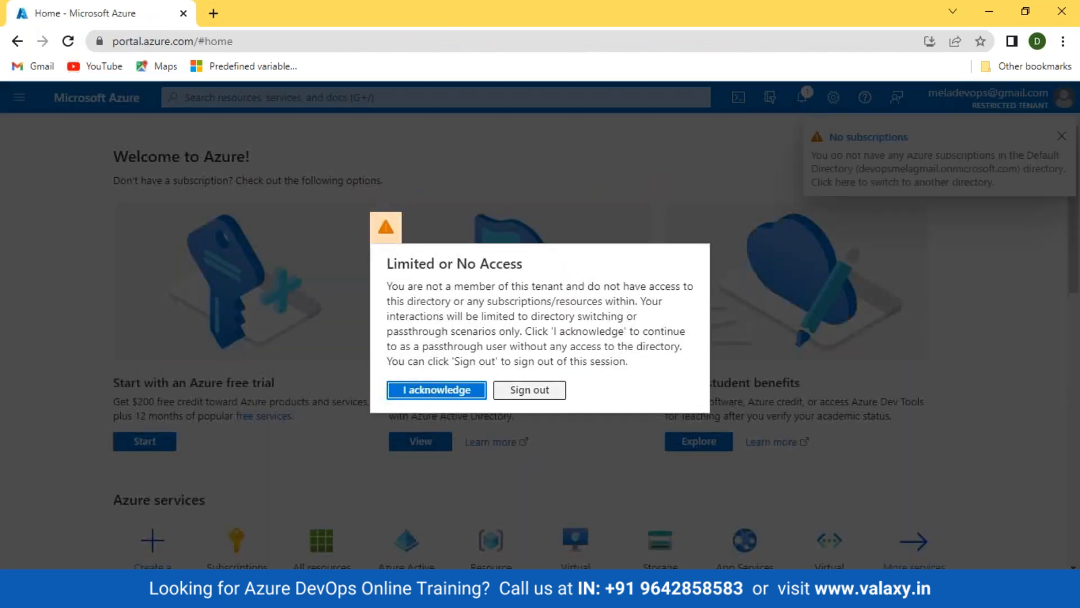
click(529, 391)
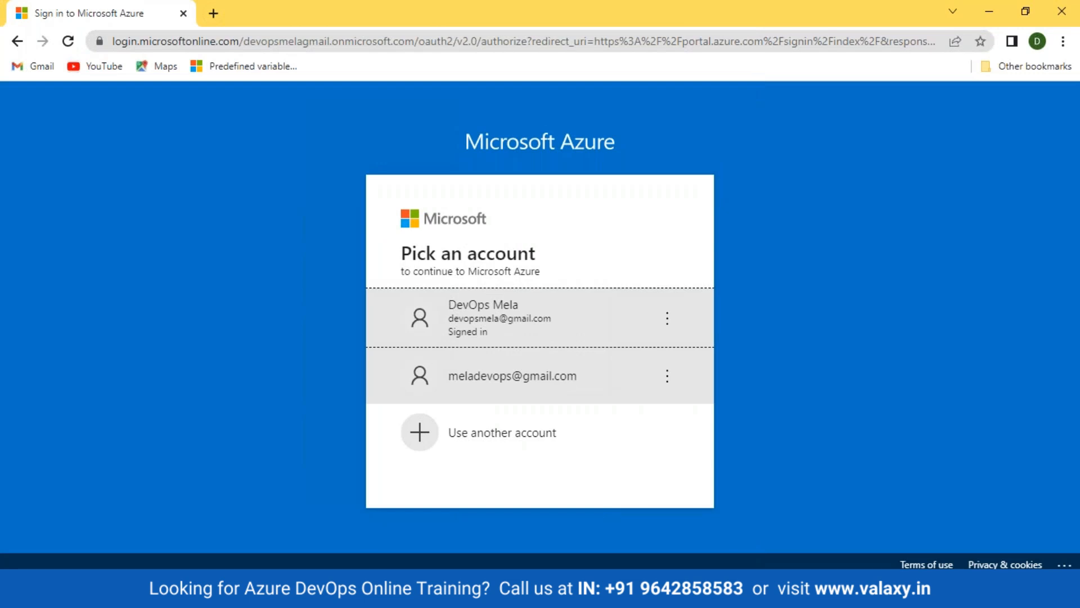
click(509, 381)
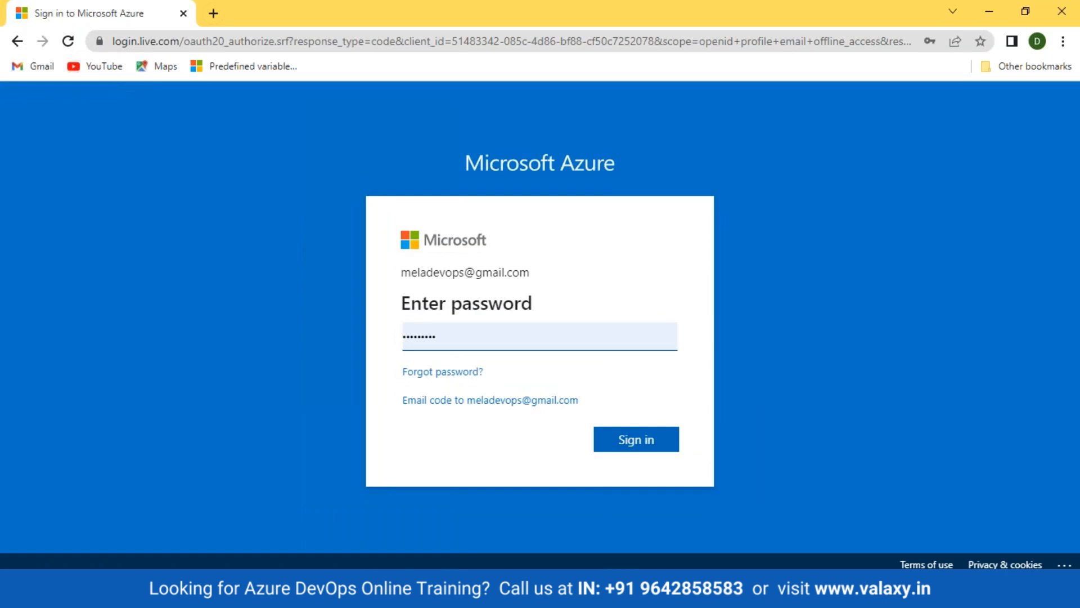
click(667, 448)
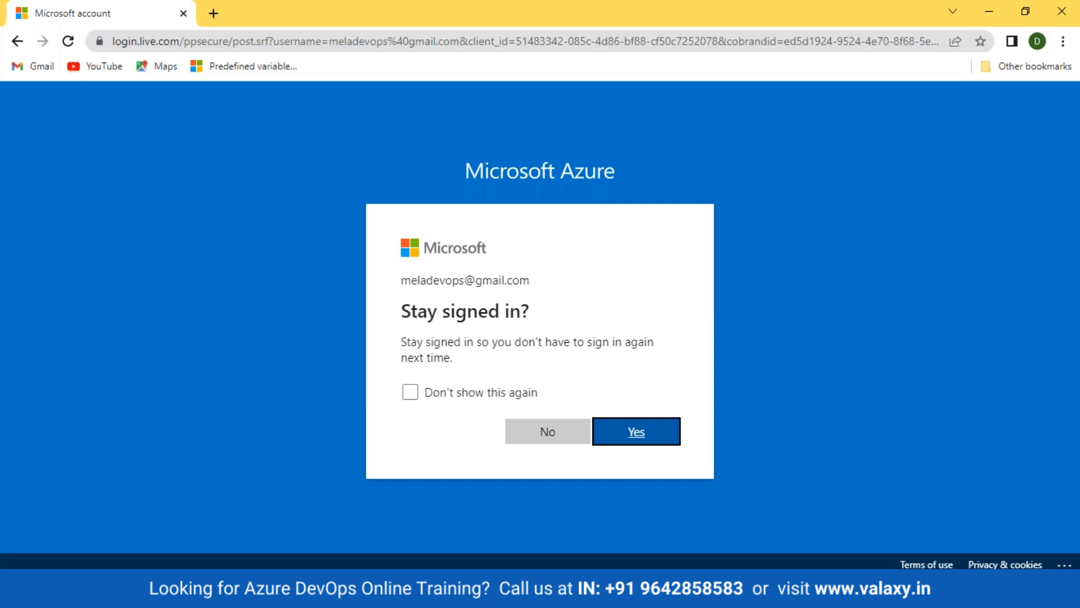
key(Return)
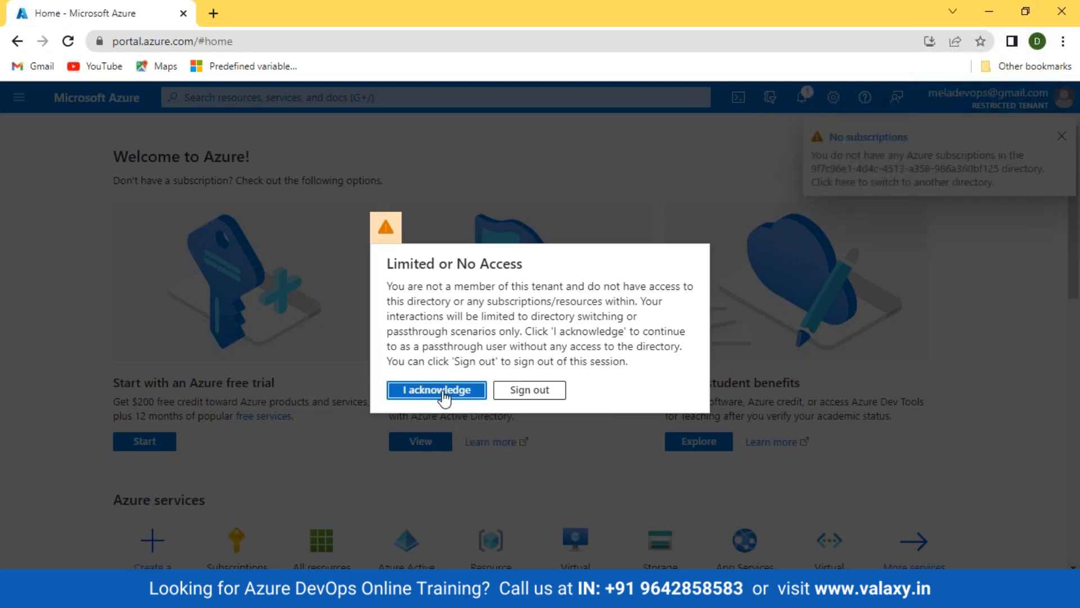
click(442, 392)
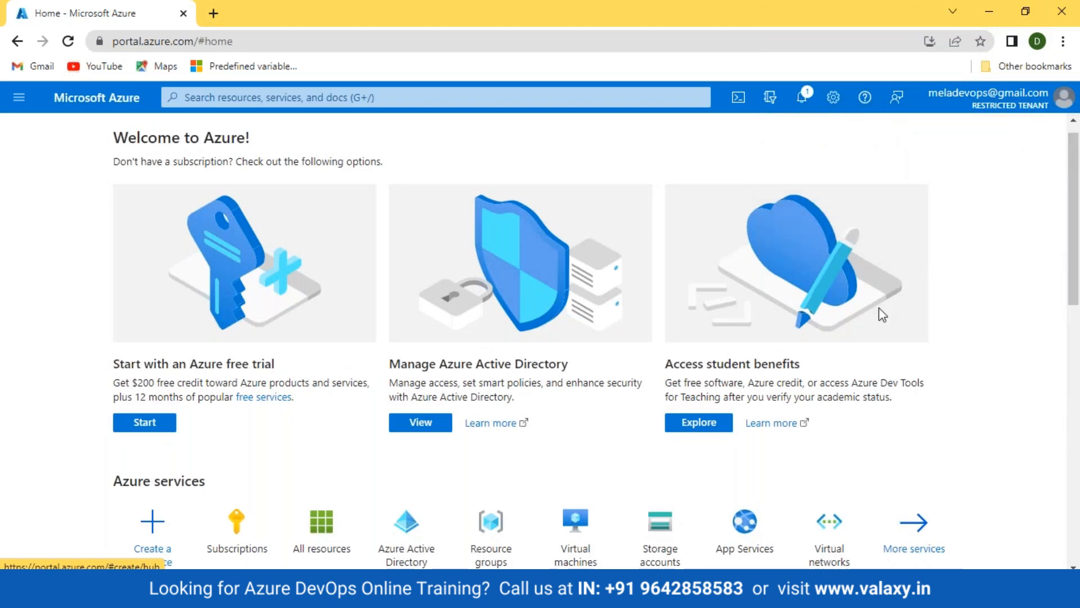
Switch the portal back to the main admin account
scroll(844, 355, down, 5)
scroll(841, 337, up, 3)
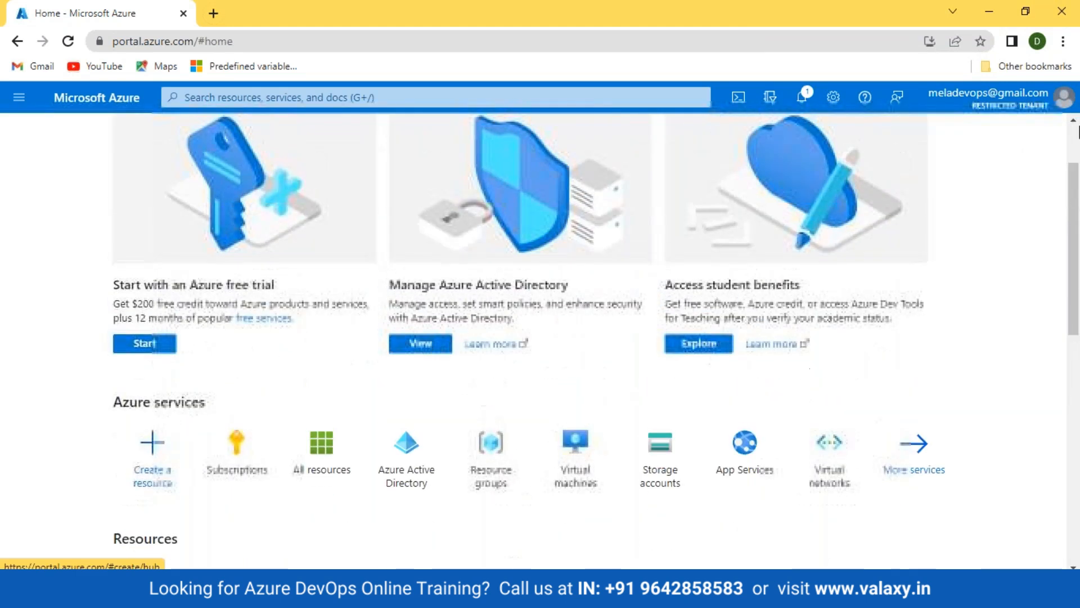
click(1062, 98)
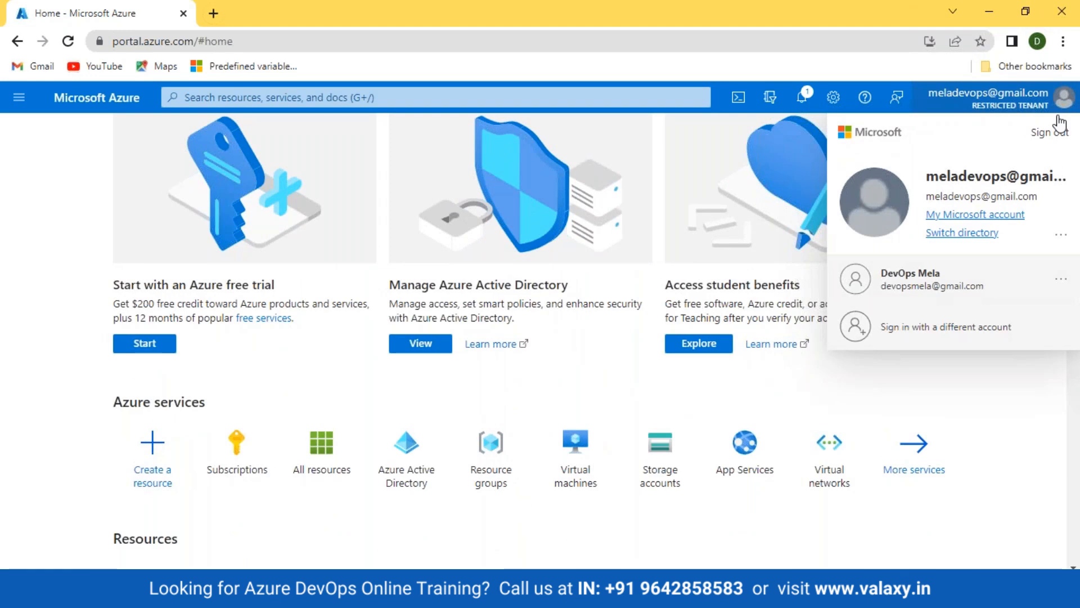
click(920, 284)
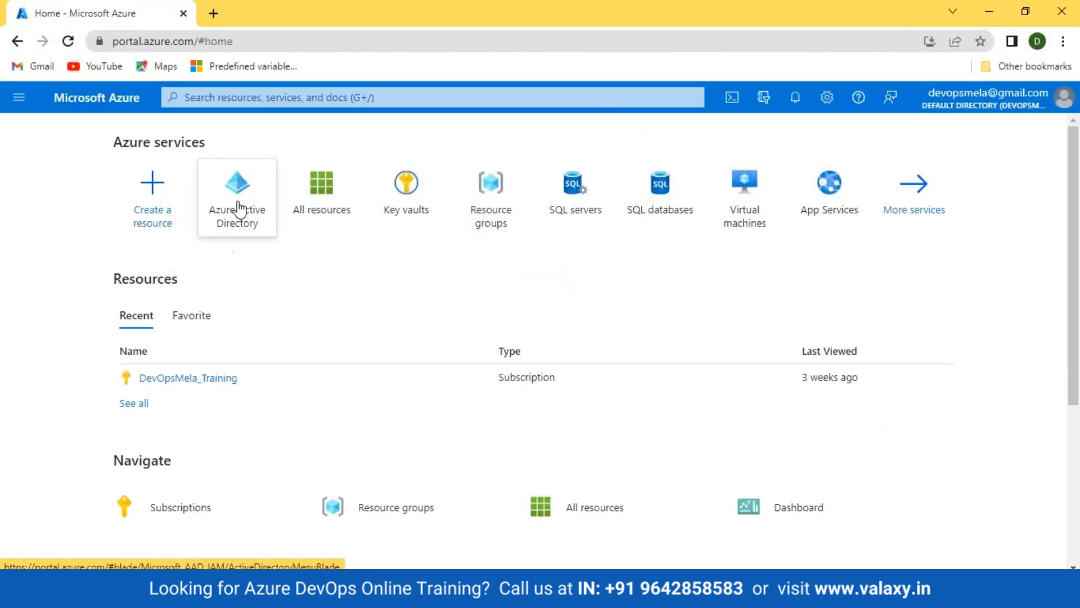
click(236, 210)
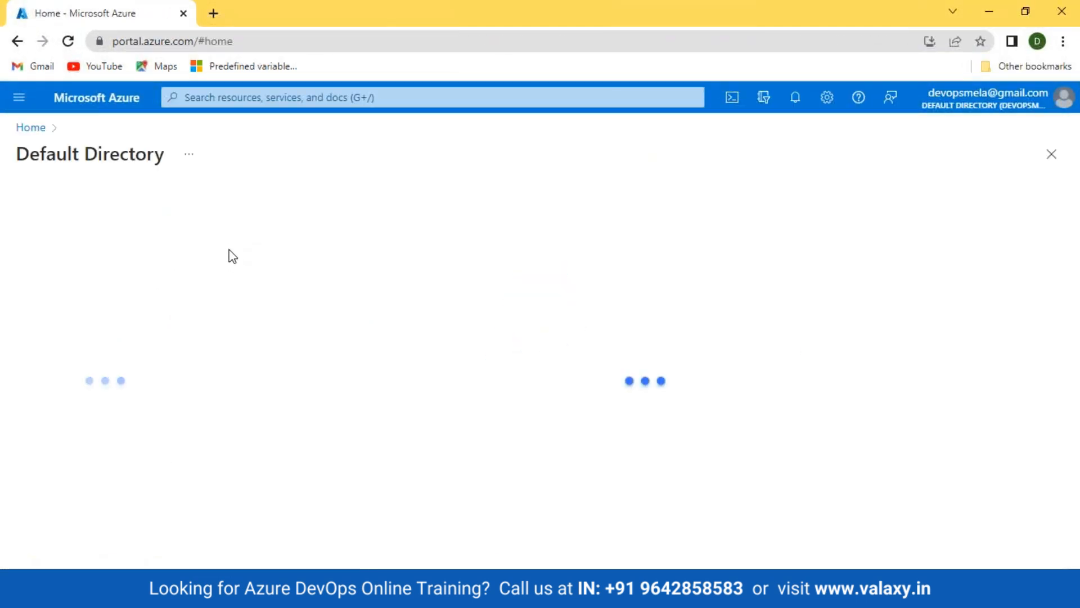
Open the Access control (IAM) role assignments of the DevOpsMela_Training subscription
click(52, 327)
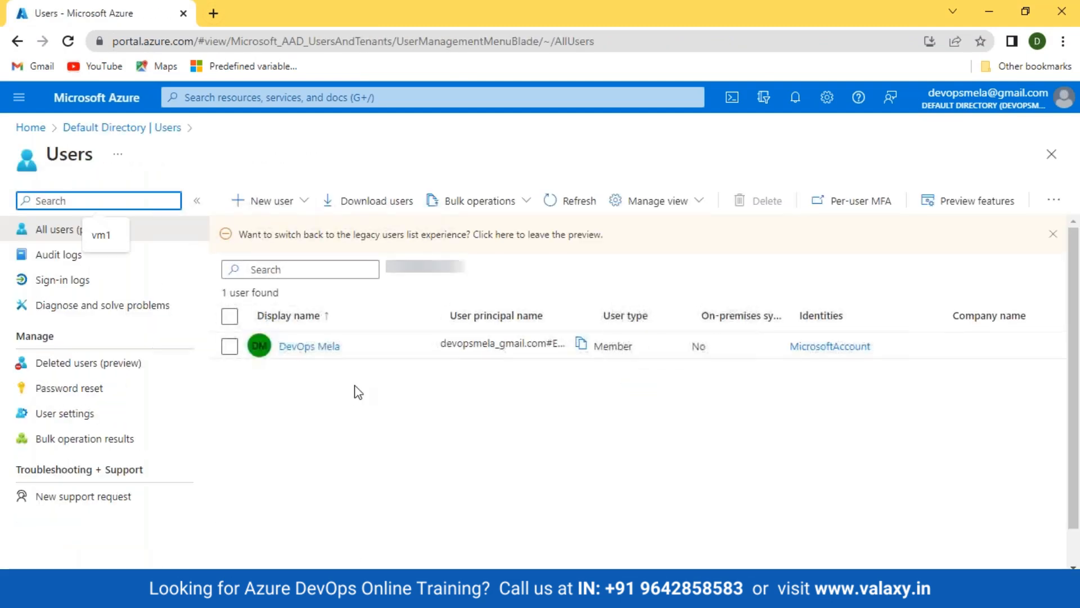
click(31, 128)
click(181, 378)
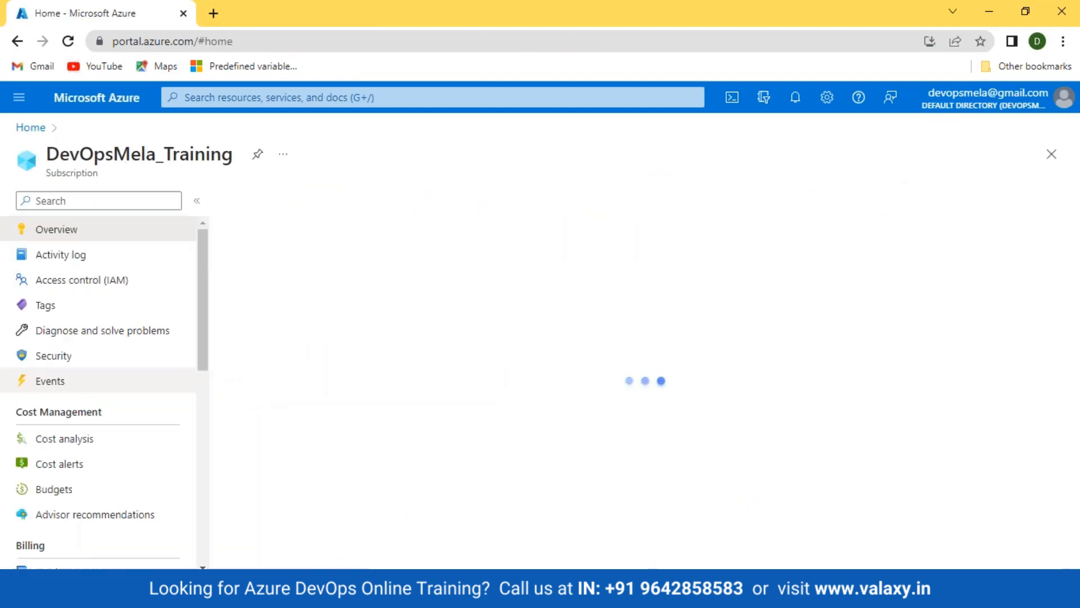
click(76, 280)
scroll(482, 444, down, 1)
scroll(482, 435, up, 1)
click(354, 241)
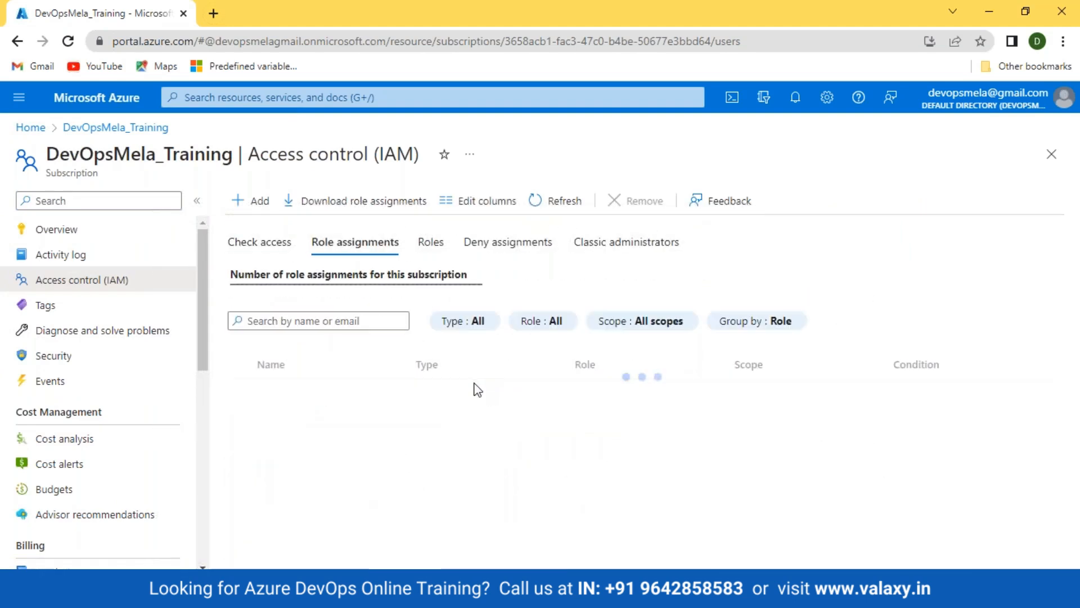
Remove the 'Identity not found' Owner role assignment, then sign out
scroll(473, 387, down, 2)
click(243, 512)
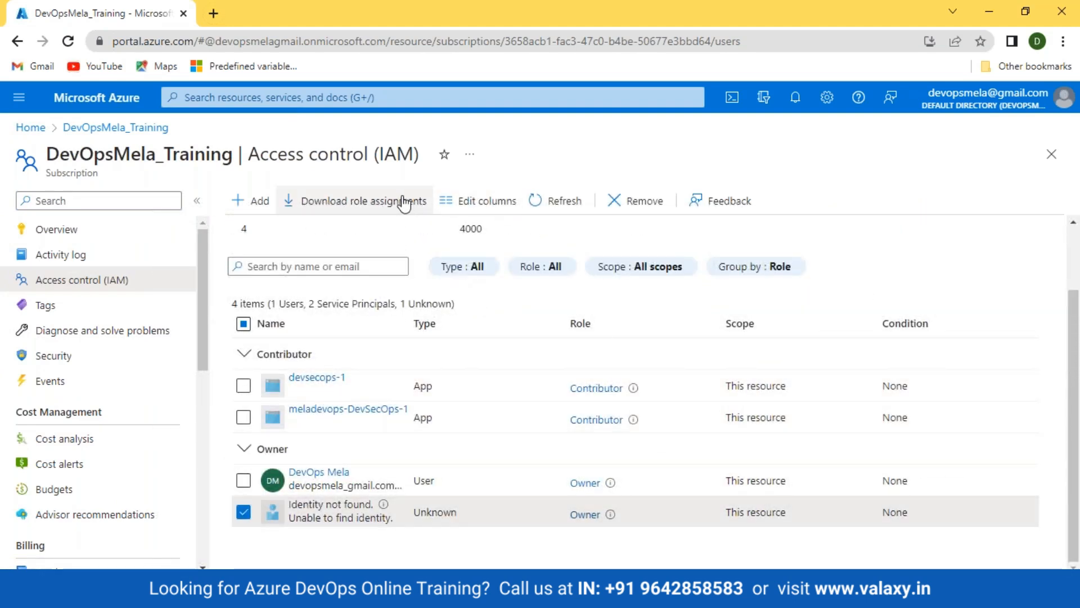
click(635, 200)
click(258, 287)
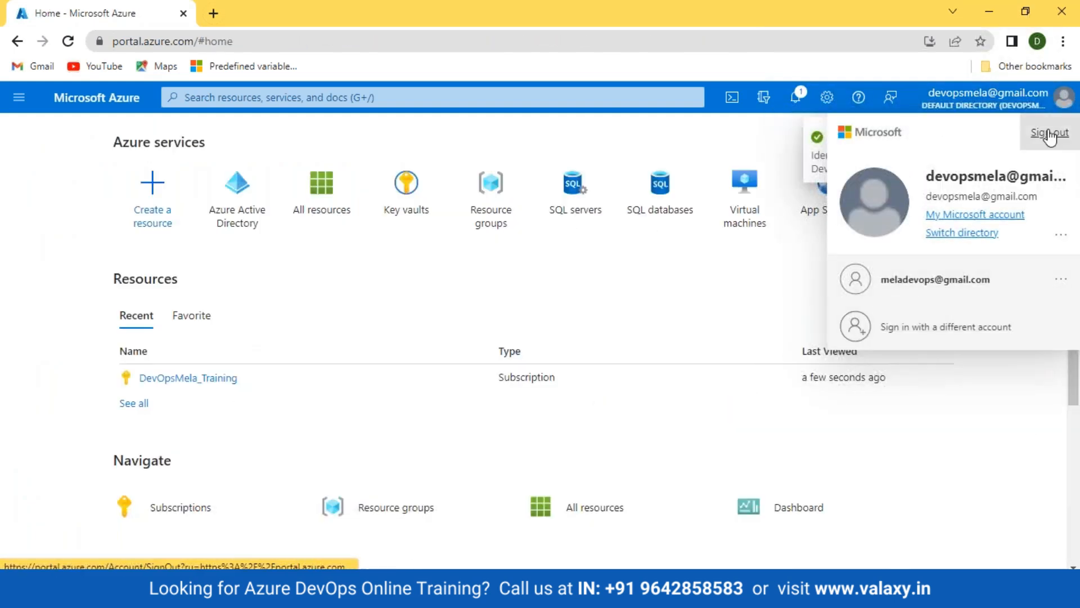
click(1049, 132)
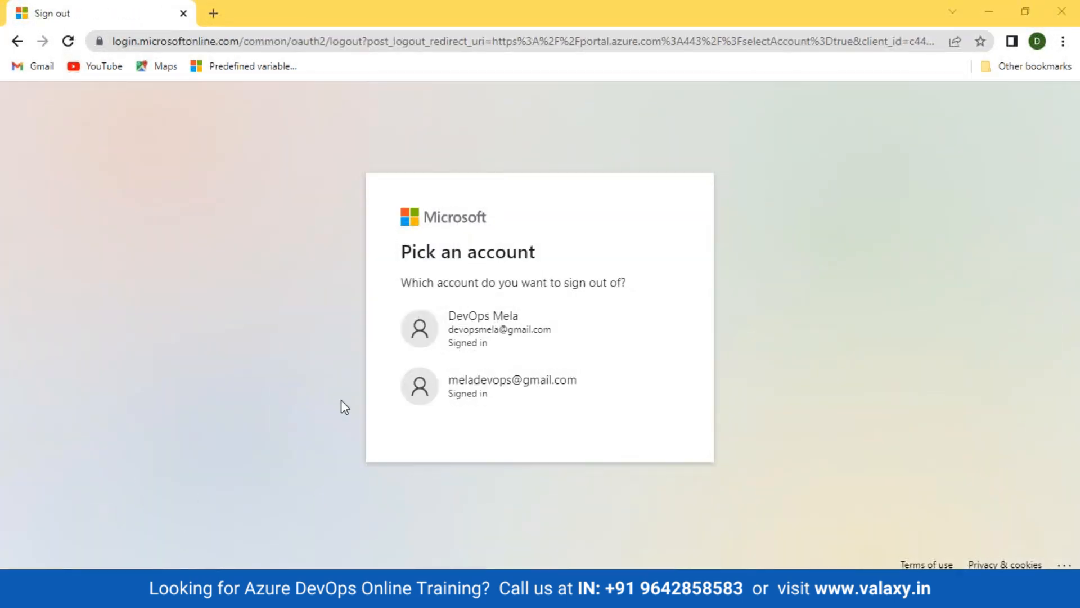
Open the Azure portal in an Incognito window and sign in with the account e-mail and password
key(ctrl+shift+n)
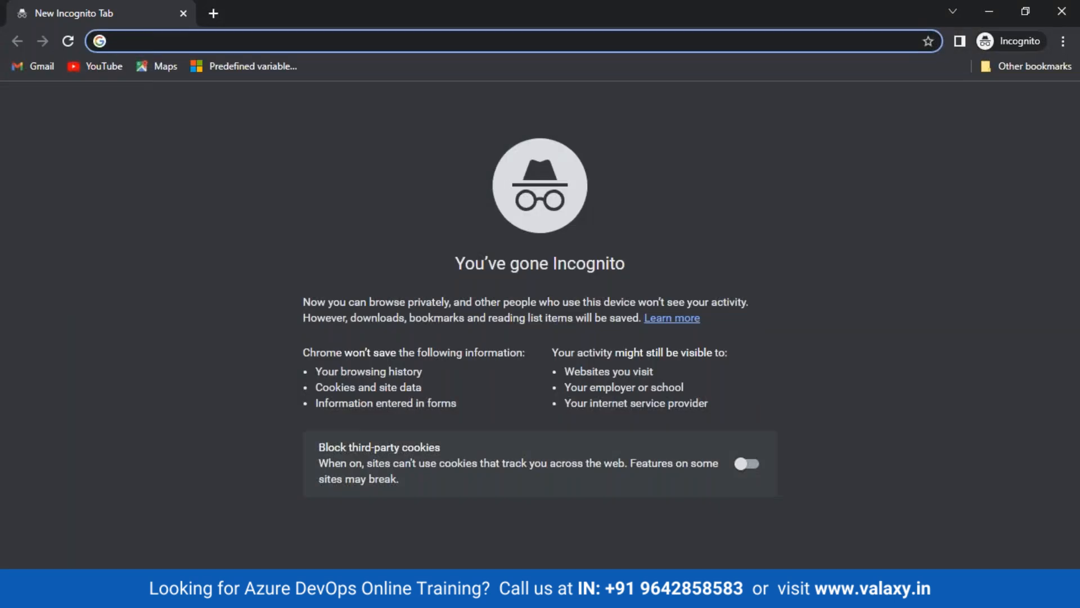
text(por)
key(Return)
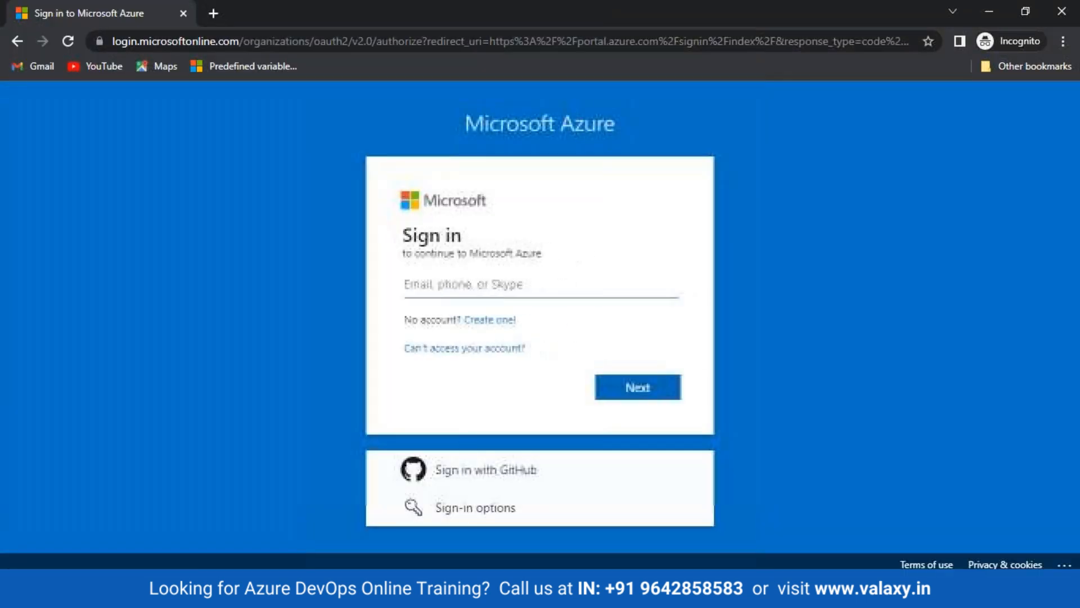
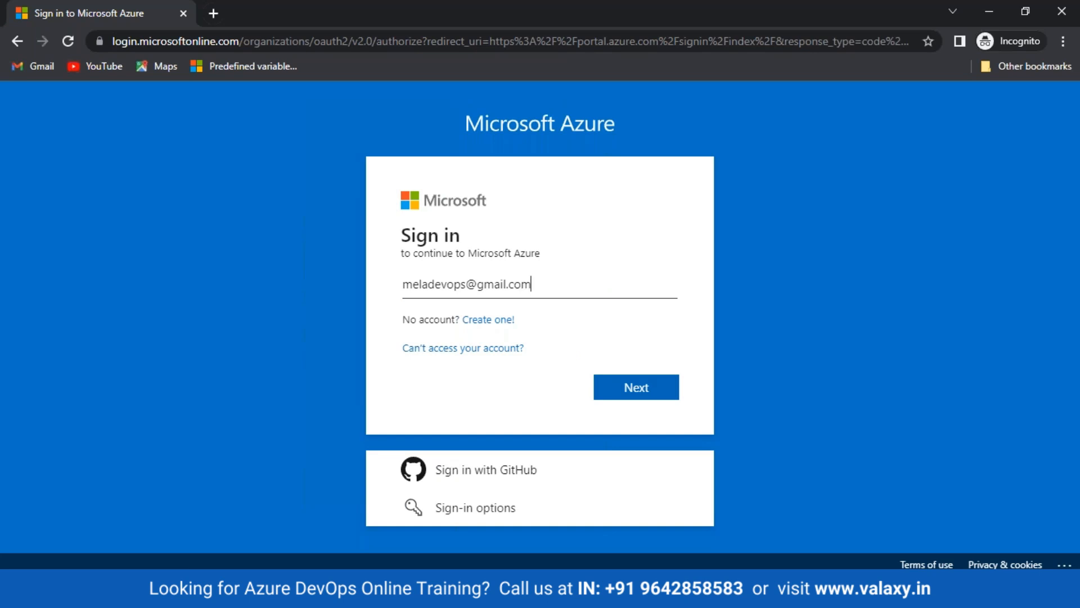
key(Return)
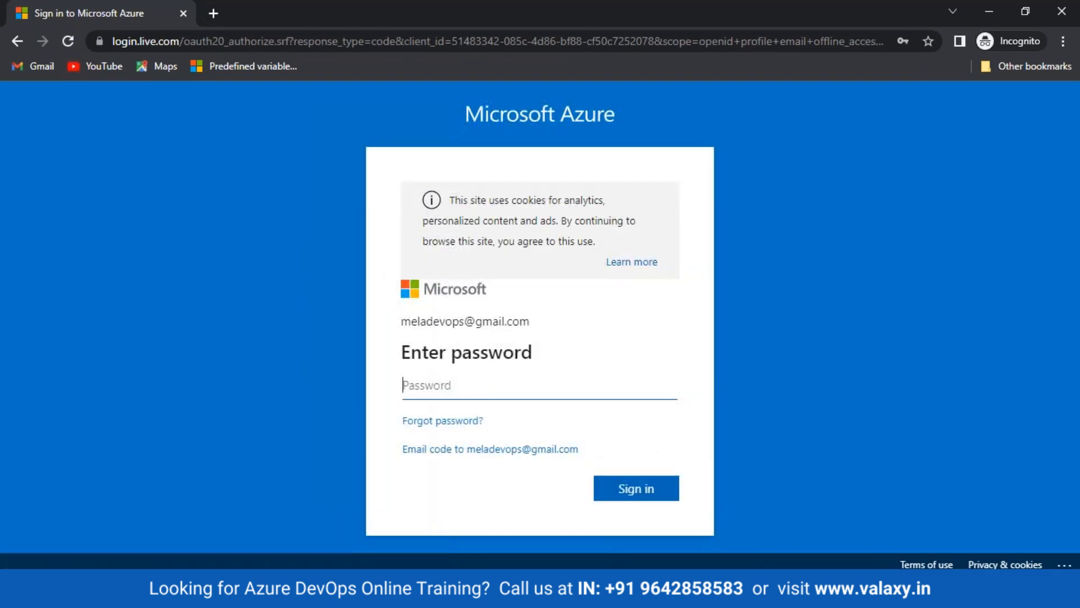
text(•••••••••)
key(Return)
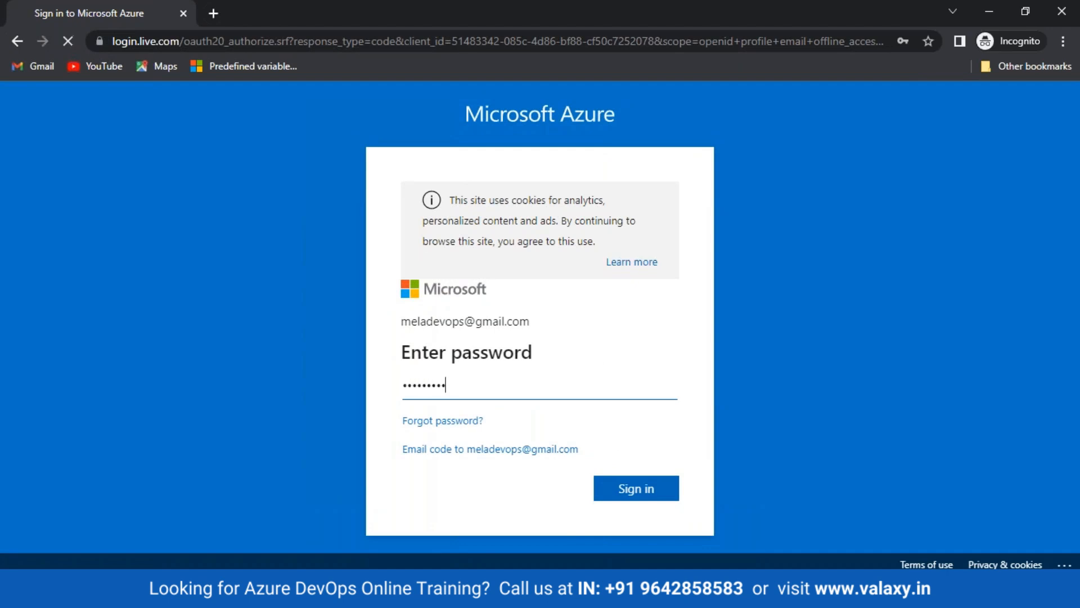
key(Return)
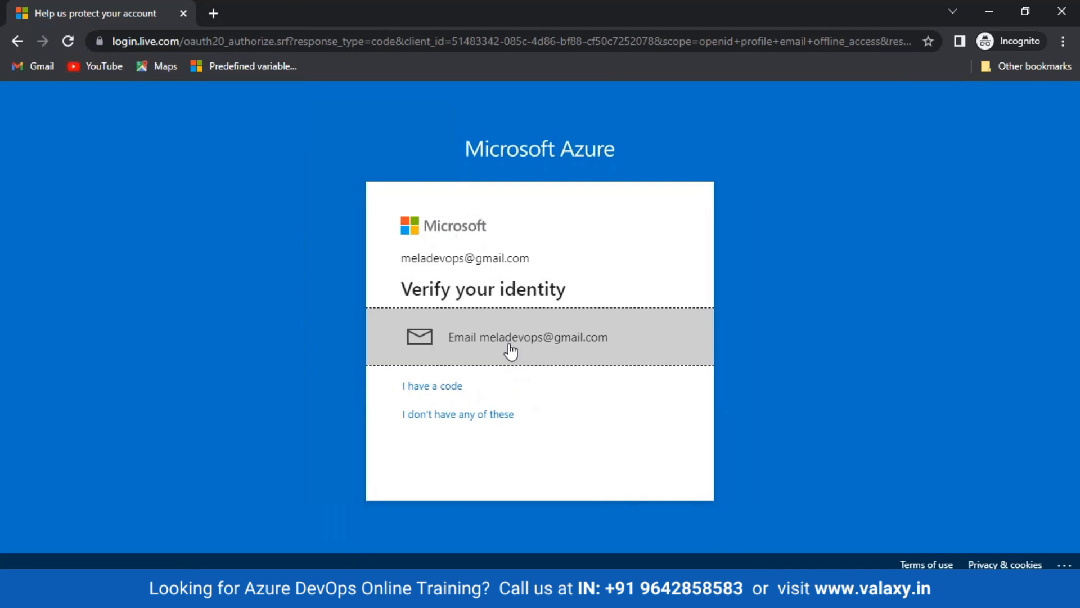
Verify the sign-in with the code sent by e-mail
click(508, 349)
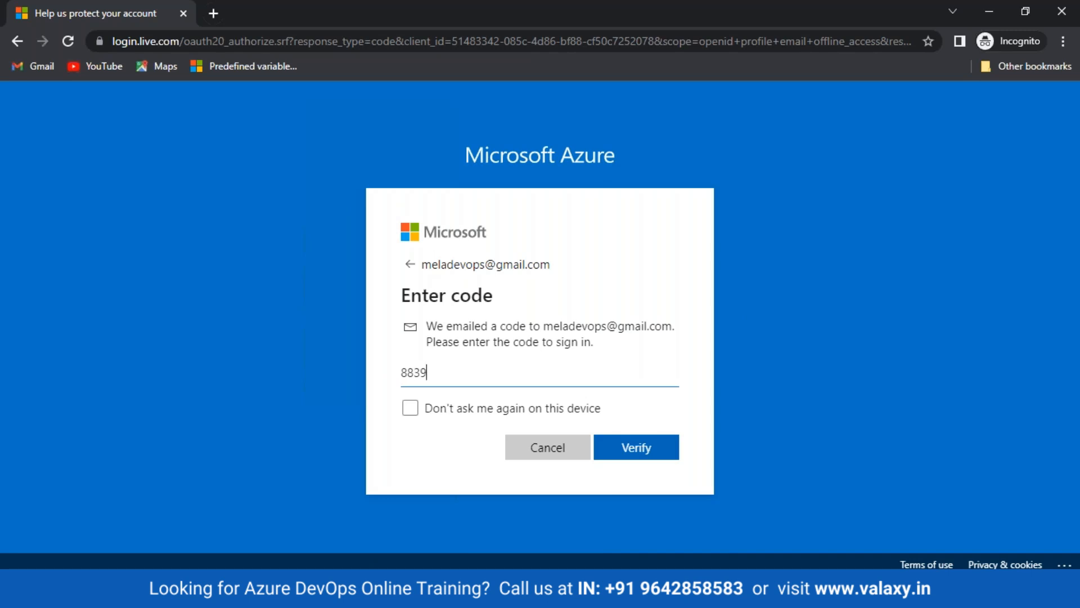
key(Return)
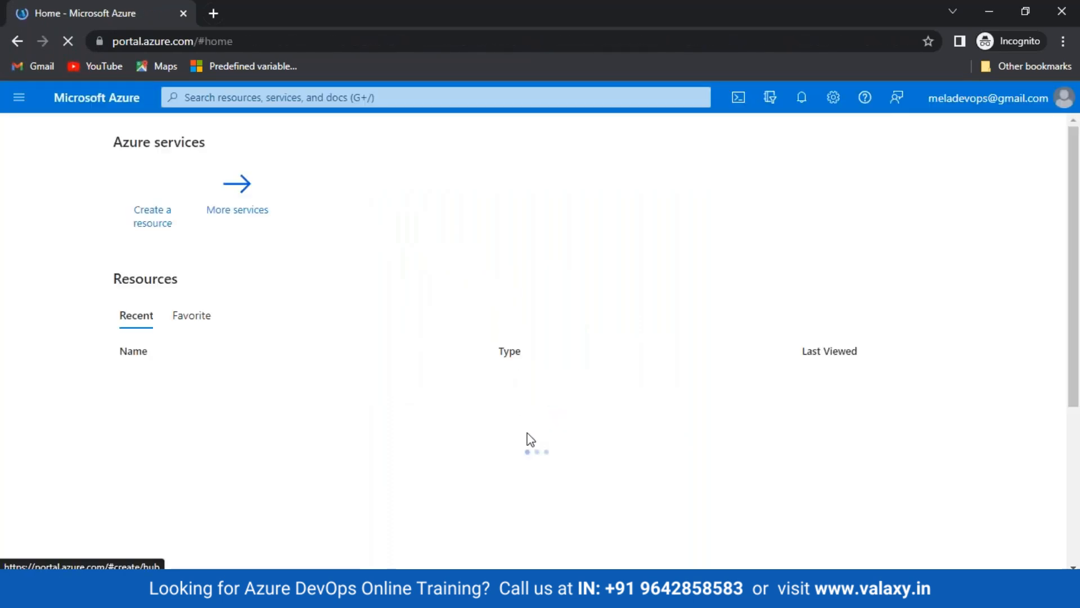
key(alt+Tab)
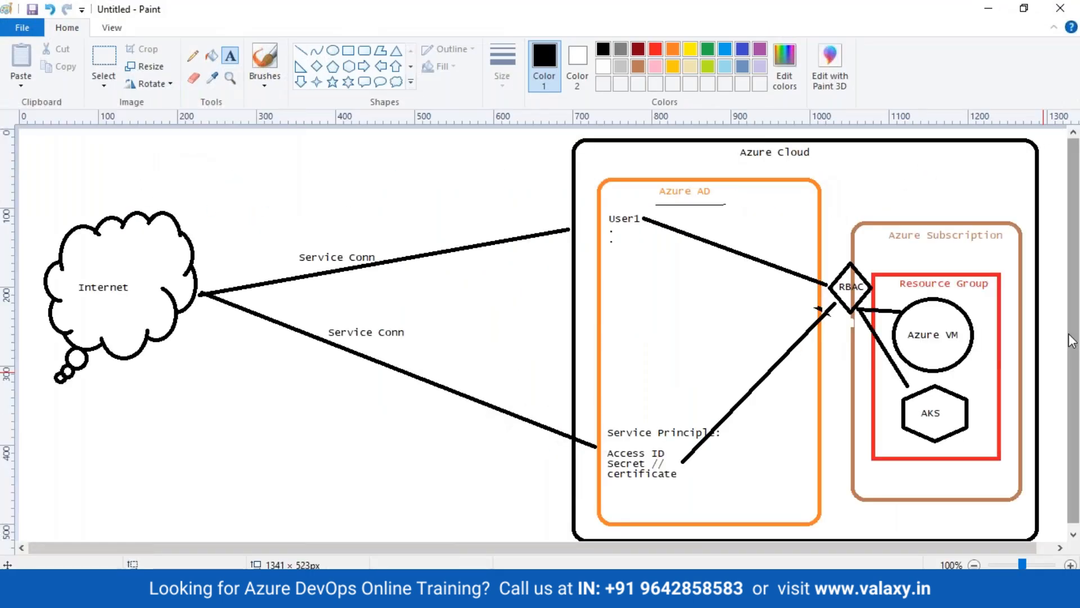
Use the Pencil to circle 'Service Principle:' and both 'Service Conn' labels on the diagram
click(193, 78)
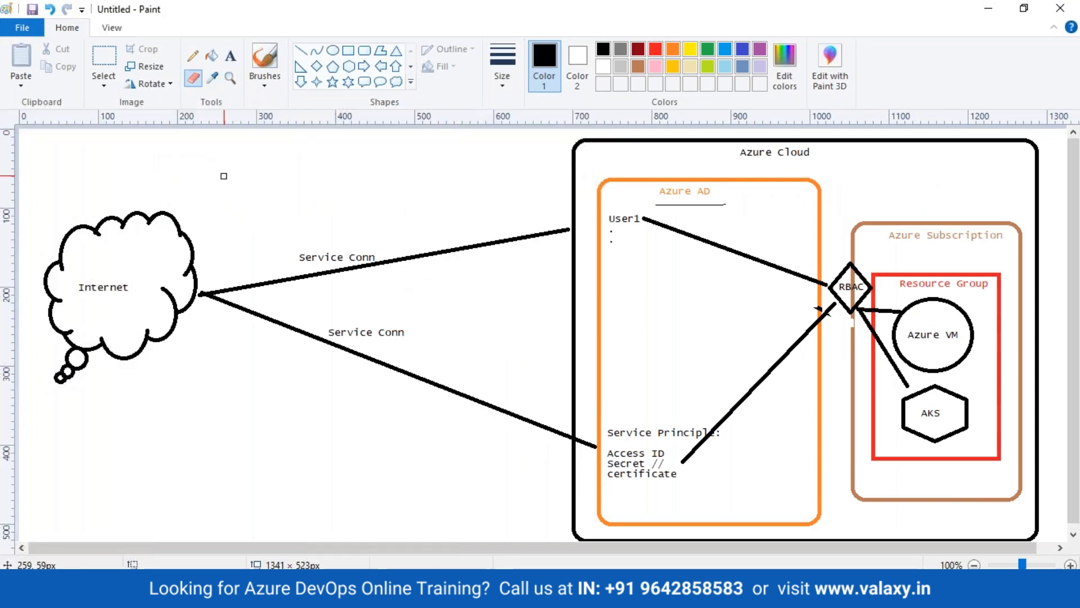
click(193, 56)
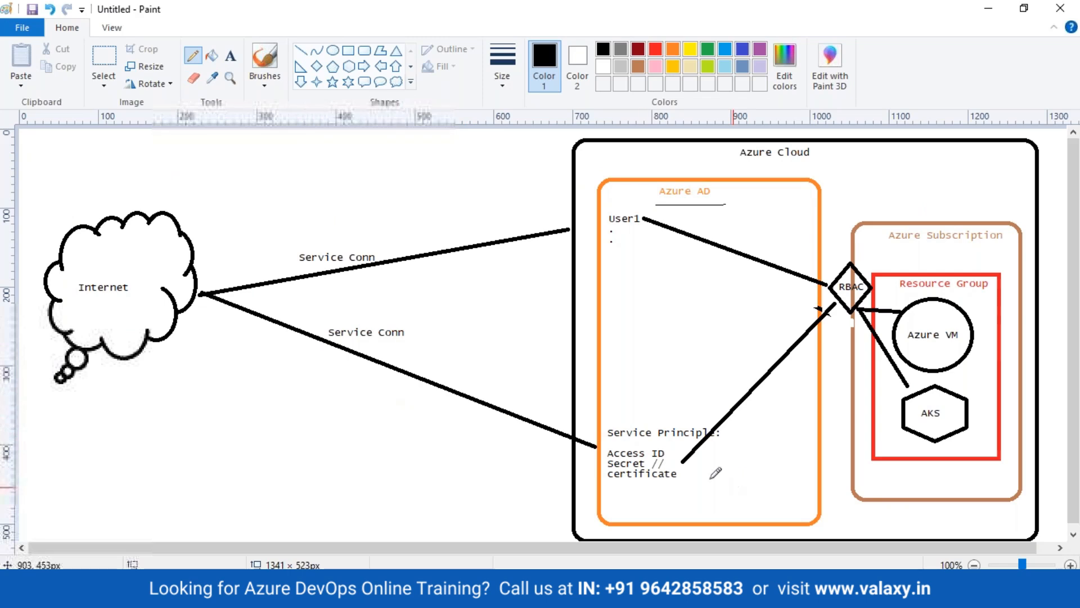
mouse_move(606, 442)
mouse_down()
mouse_move(735, 425)
mouse_move(614, 410)
mouse_move(608, 441)
mouse_up()
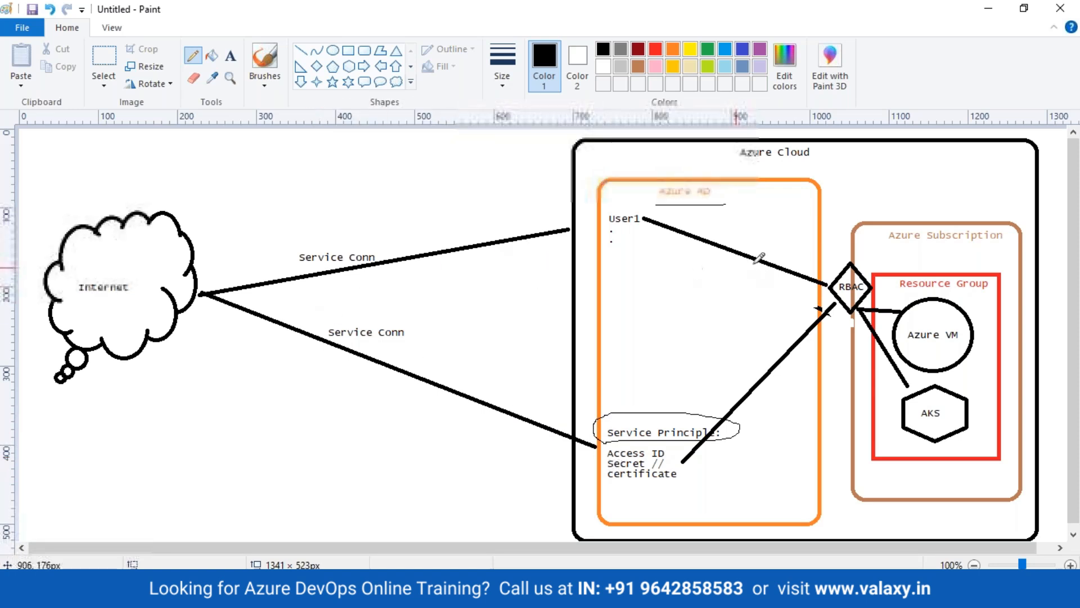
mouse_move(405, 595)
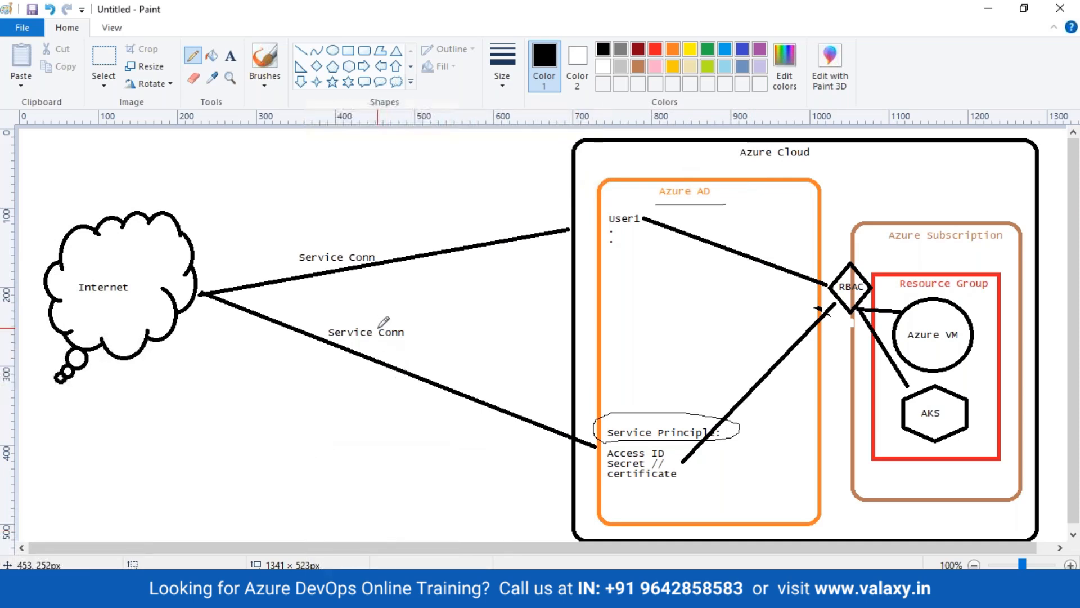
mouse_move(386, 241)
mouse_down()
mouse_move(288, 264)
mouse_move(368, 277)
mouse_move(385, 247)
mouse_up()
mouse_move(411, 310)
mouse_down()
mouse_move(414, 356)
mouse_move(401, 307)
mouse_up()
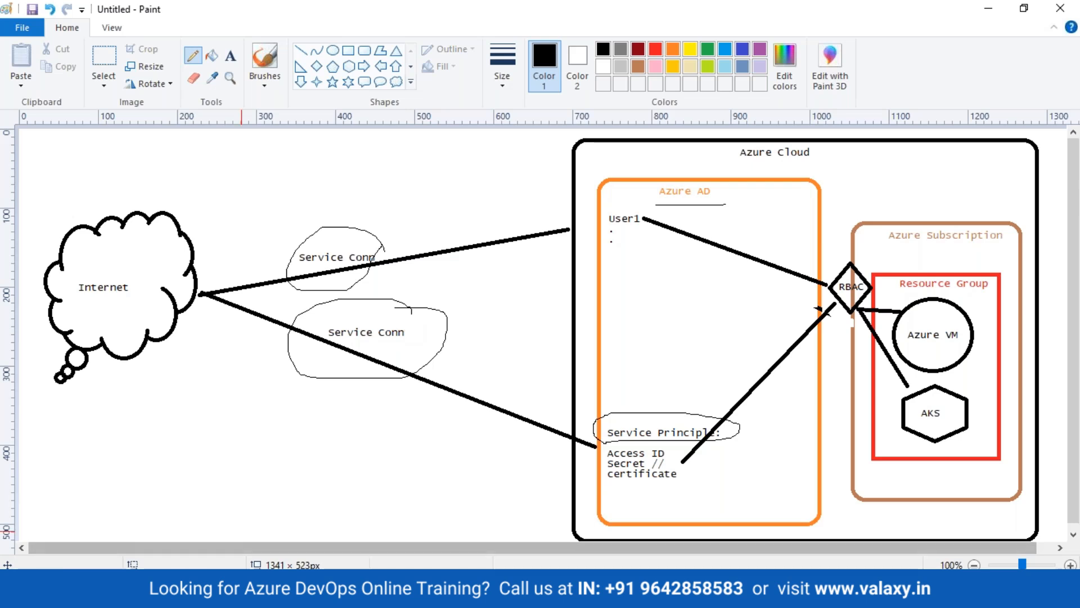
mouse_move(258, 596)
click(422, 529)
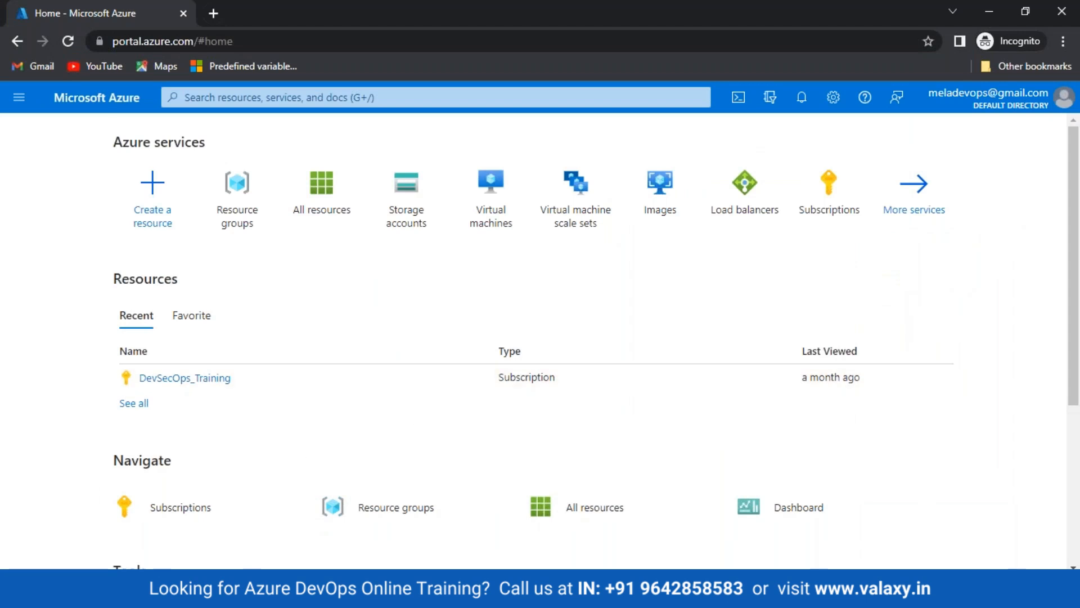
Bring the Azure DevOps window with the Valaxy_DevSecOps_1 project settings to the front
mouse_move(259, 597)
click(96, 550)
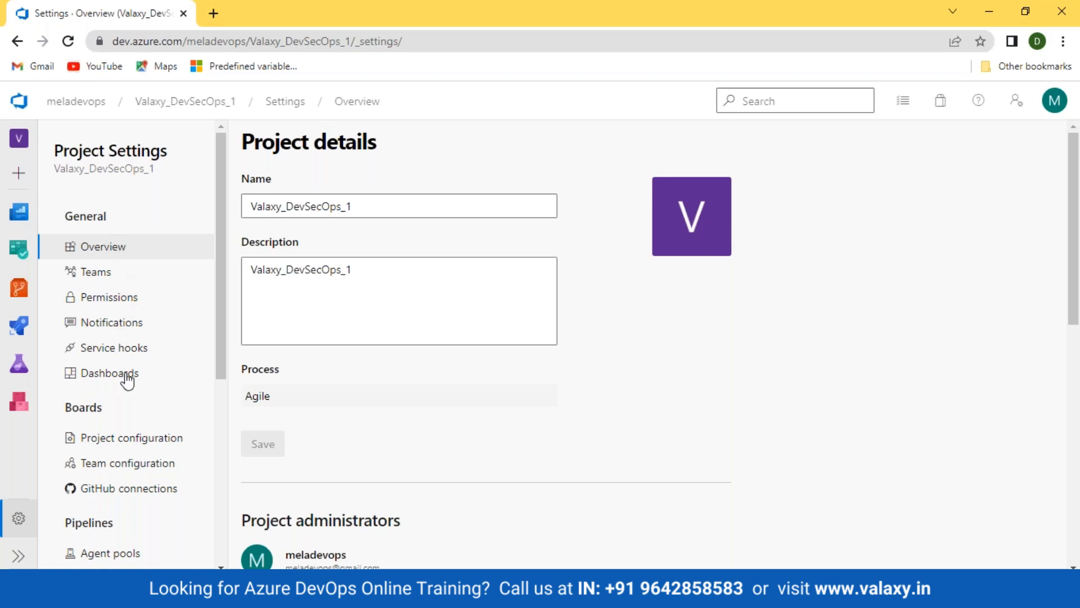
Go to the project's Service connections page and start creating a new service connection
scroll(117, 328, down, 4)
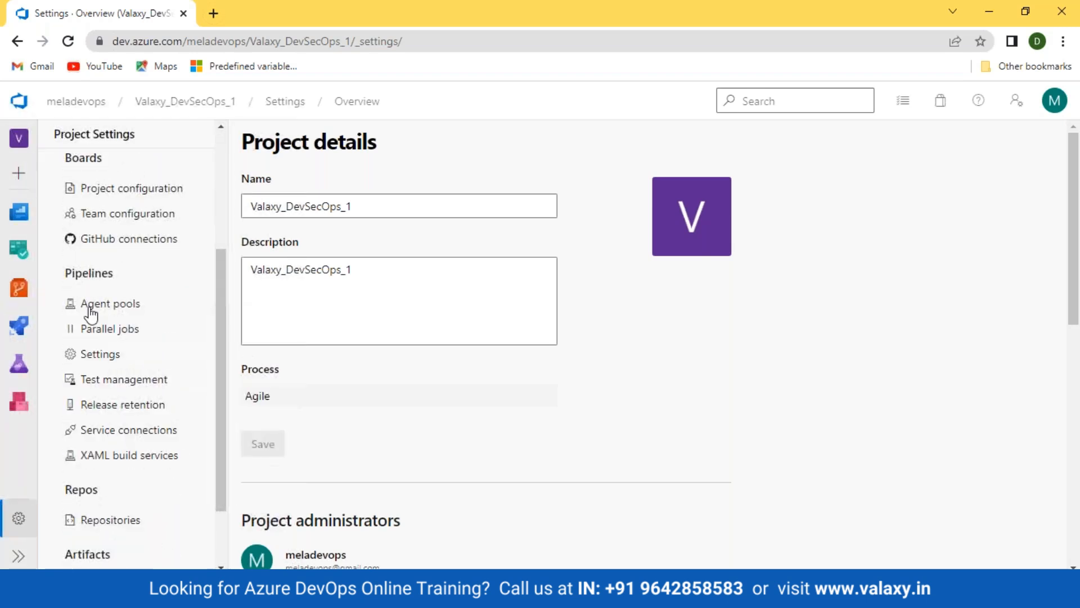
click(101, 430)
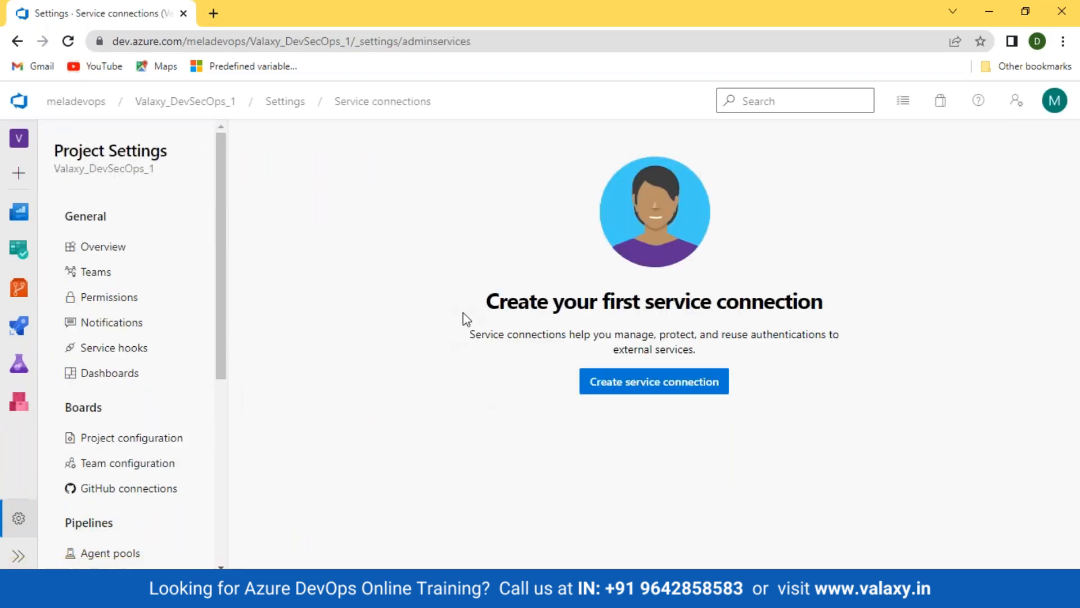
drag(463, 314, 565, 453)
click(778, 461)
click(612, 387)
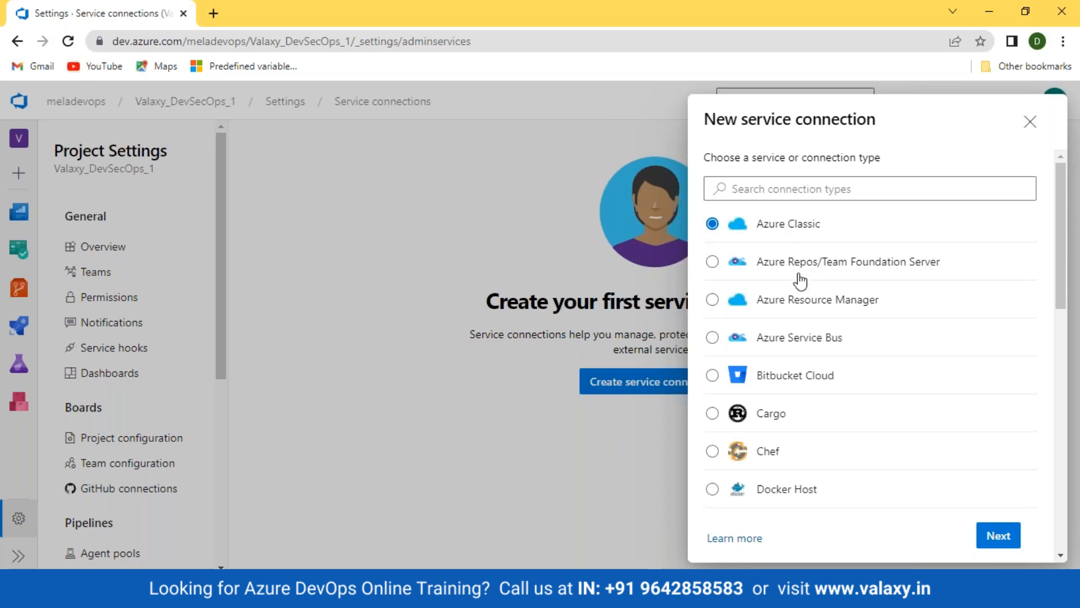
Choose Azure Resource Manager with Service principal (manual) authentication for the new connection
click(711, 302)
click(997, 536)
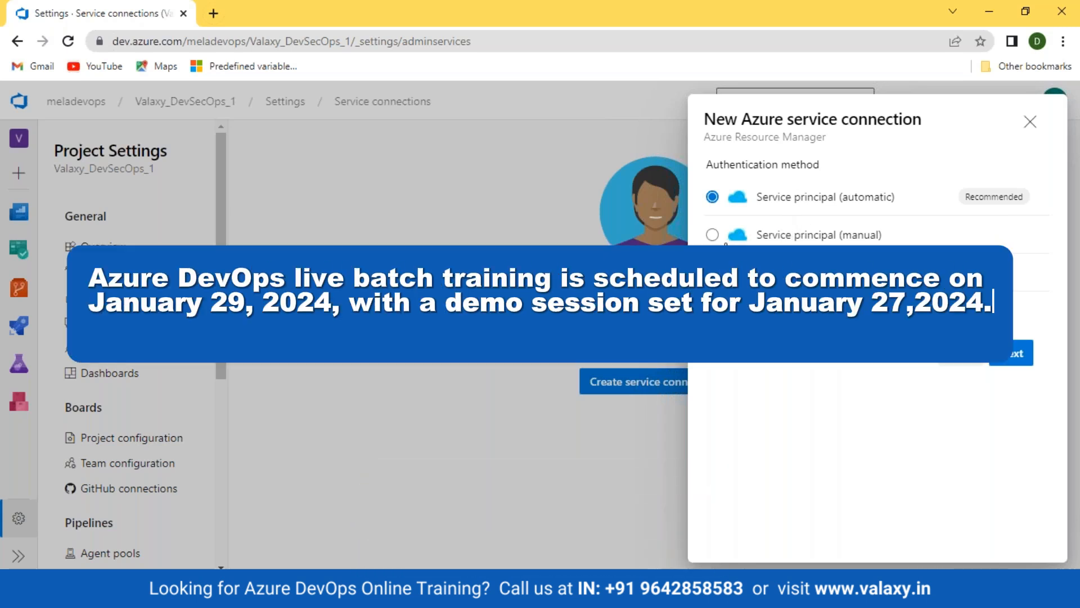
click(713, 236)
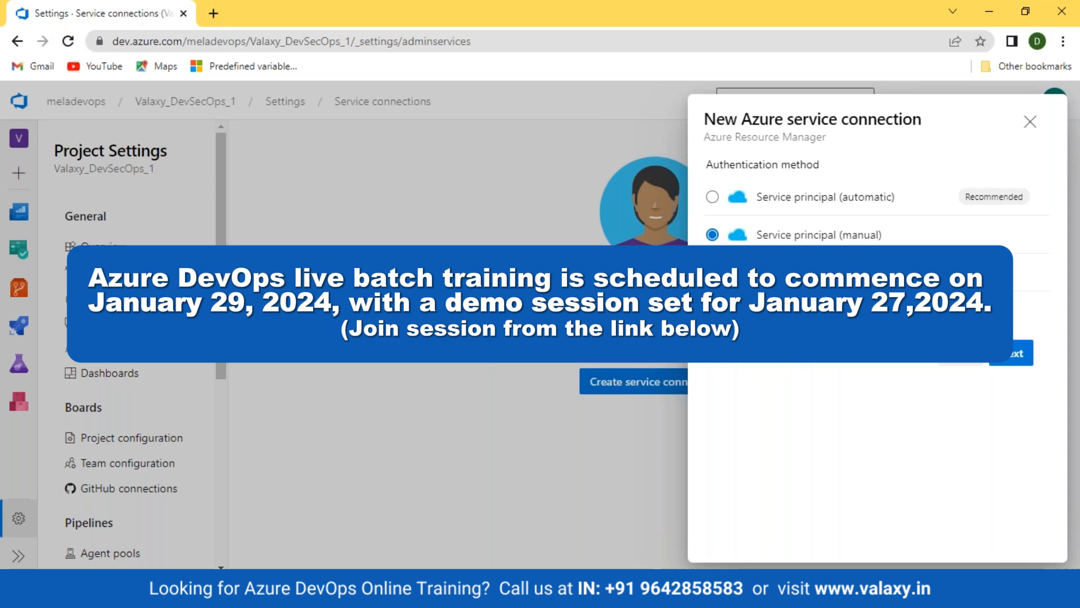
click(1005, 360)
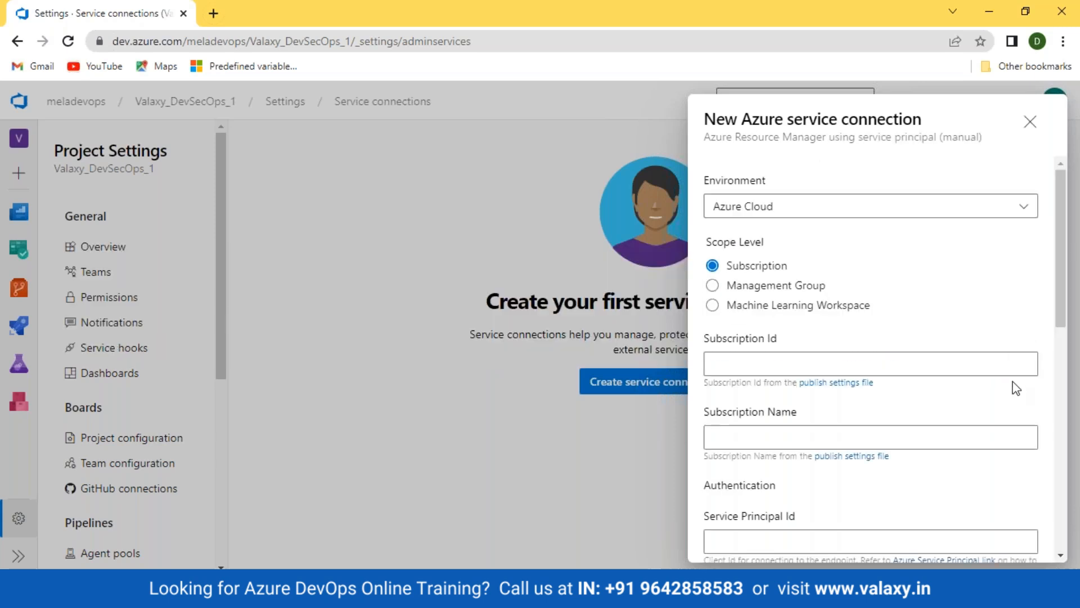
Review the manual service principal fields, such as Subscription Id, then close the panel unsaved
scroll(1012, 387, down, 1)
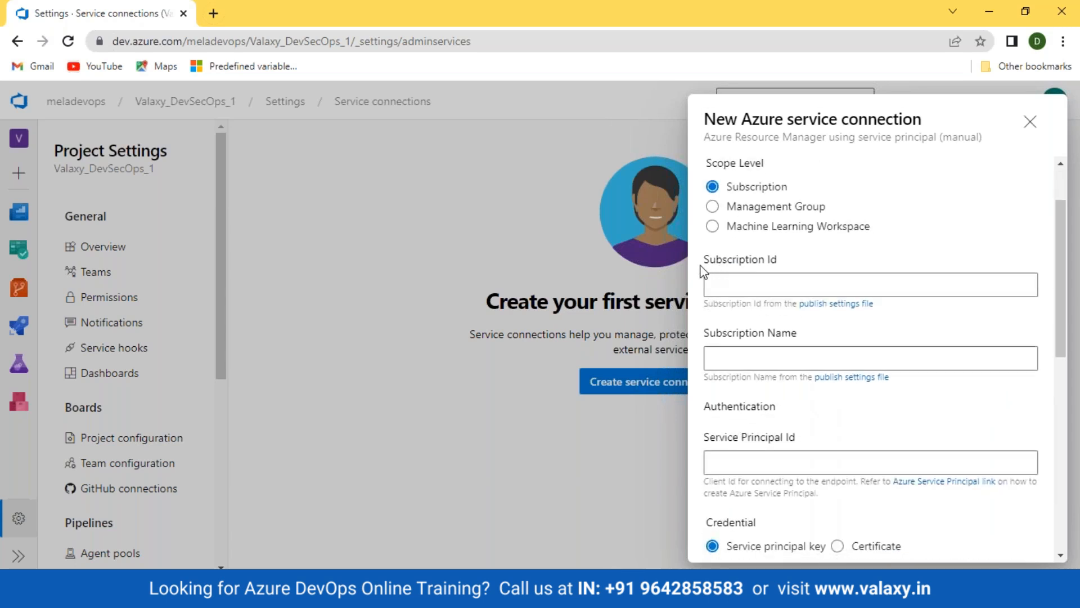
drag(702, 271, 792, 272)
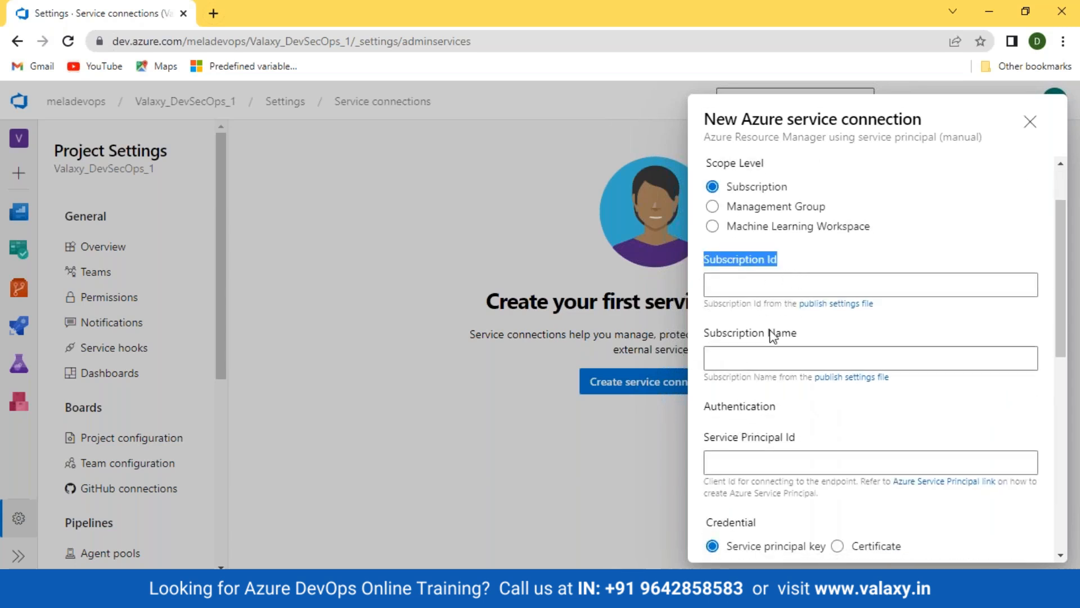
drag(716, 333, 797, 334)
scroll(842, 355, down, 2)
drag(738, 279, 822, 285)
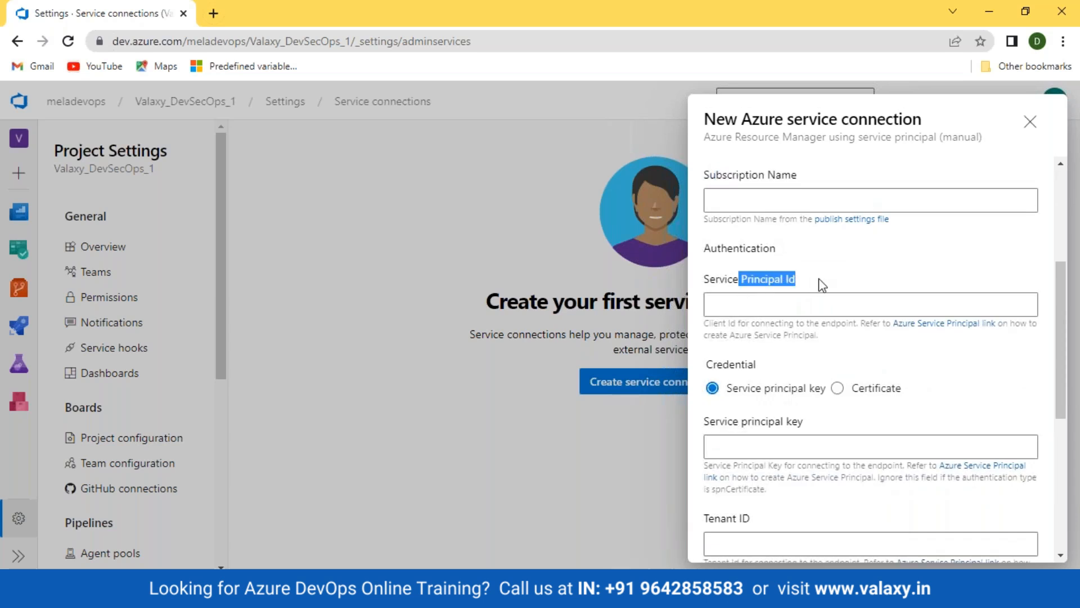
scroll(821, 284, down, 2)
drag(741, 263, 822, 264)
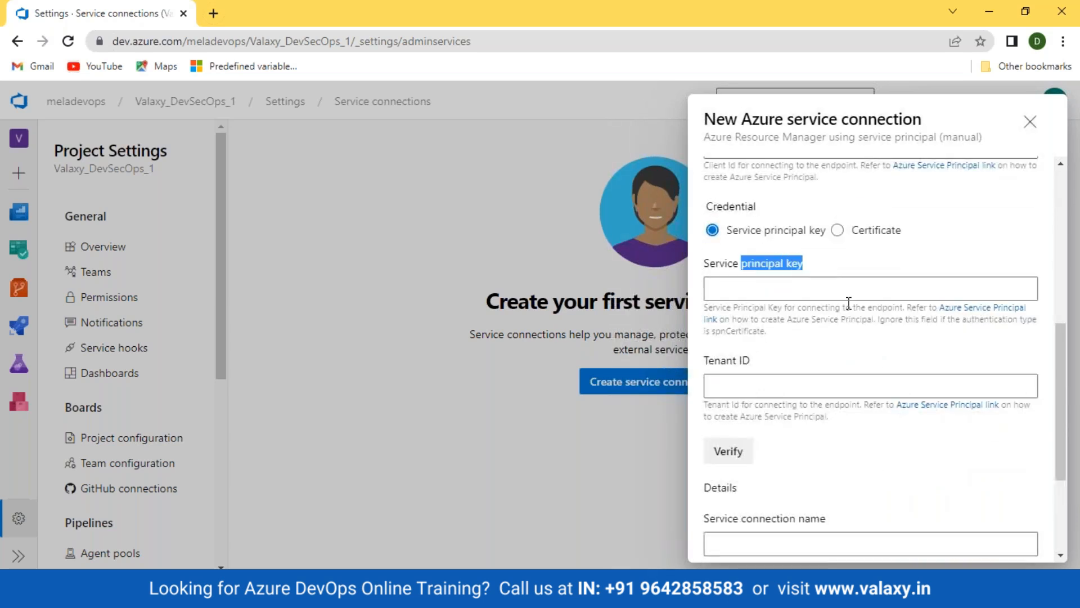
scroll(849, 303, down, 2)
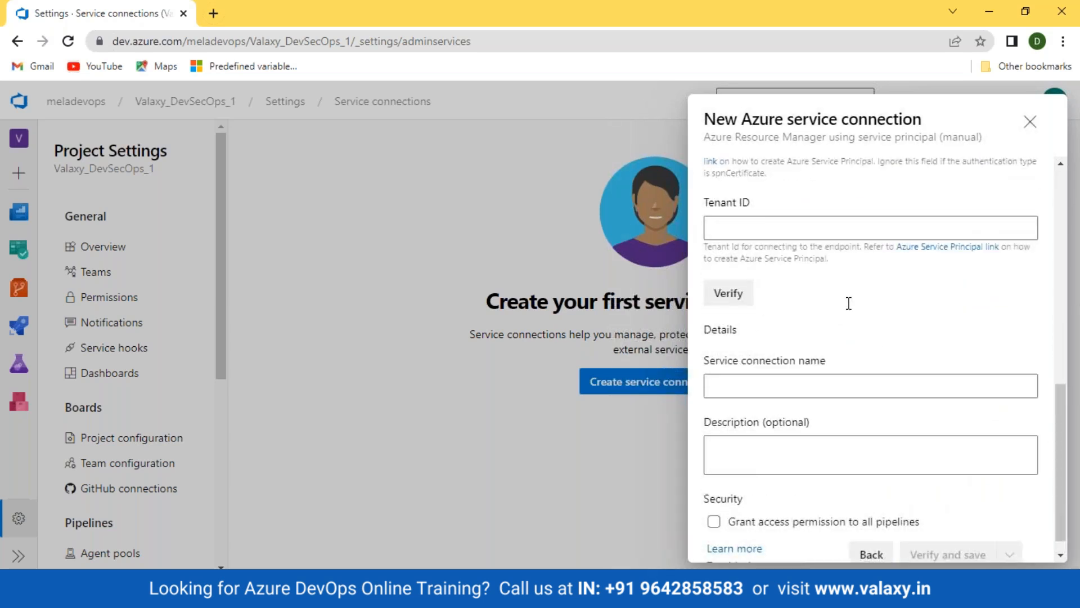
scroll(861, 369, up, 5)
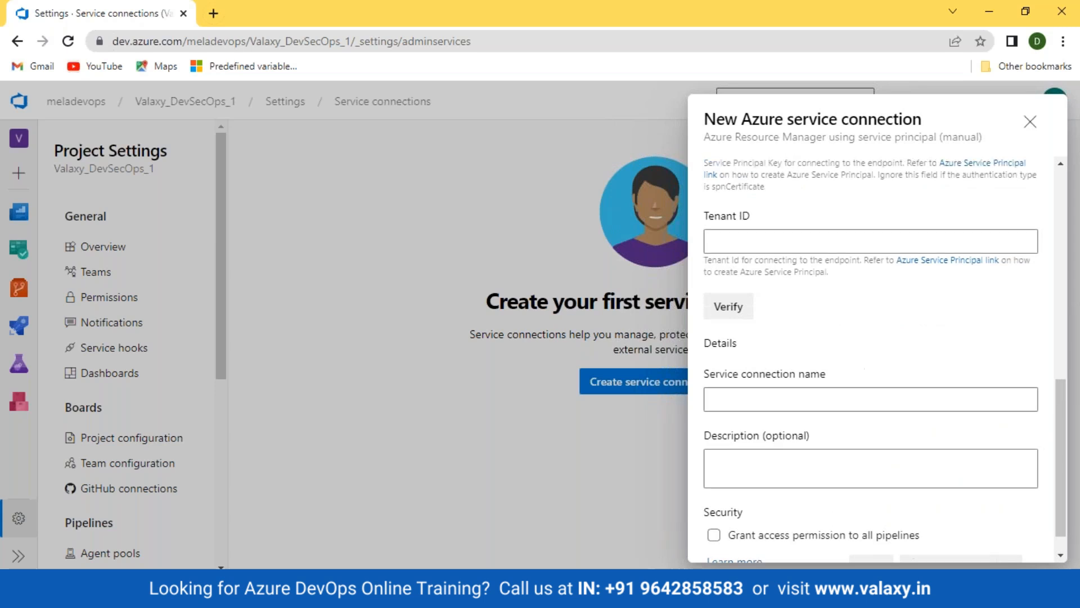
scroll(845, 230, up, 1)
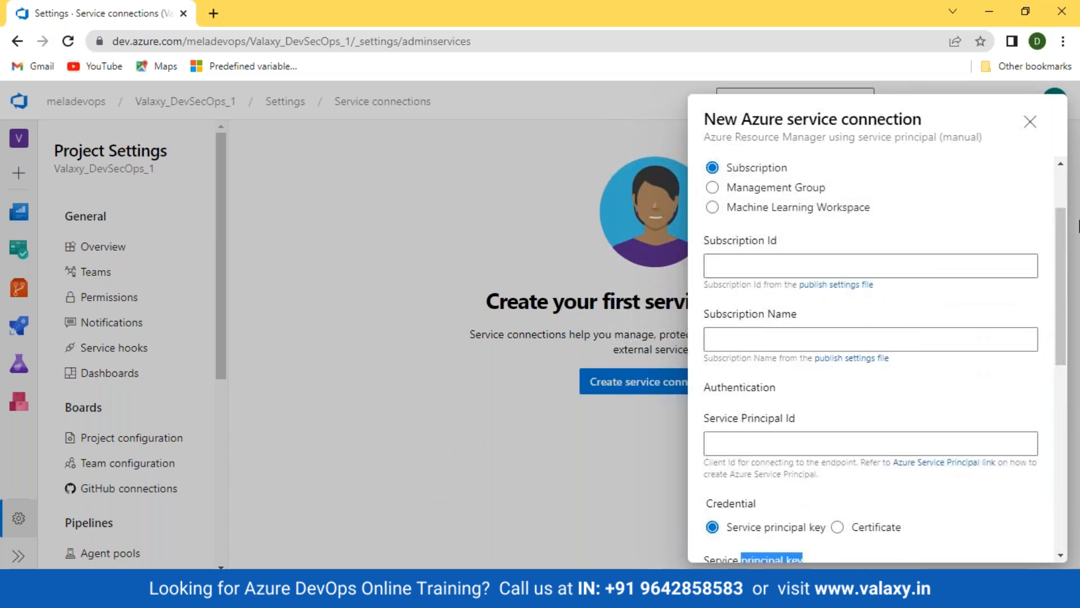
click(1030, 121)
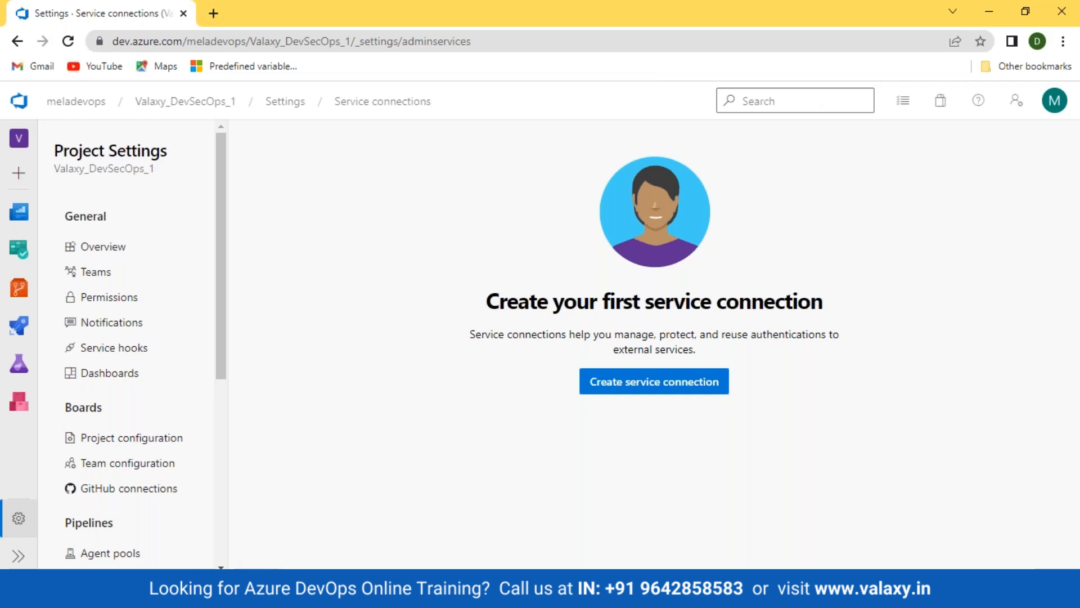
Find Azure Active Directory with an 'azure ad' search and open it
click(405, 535)
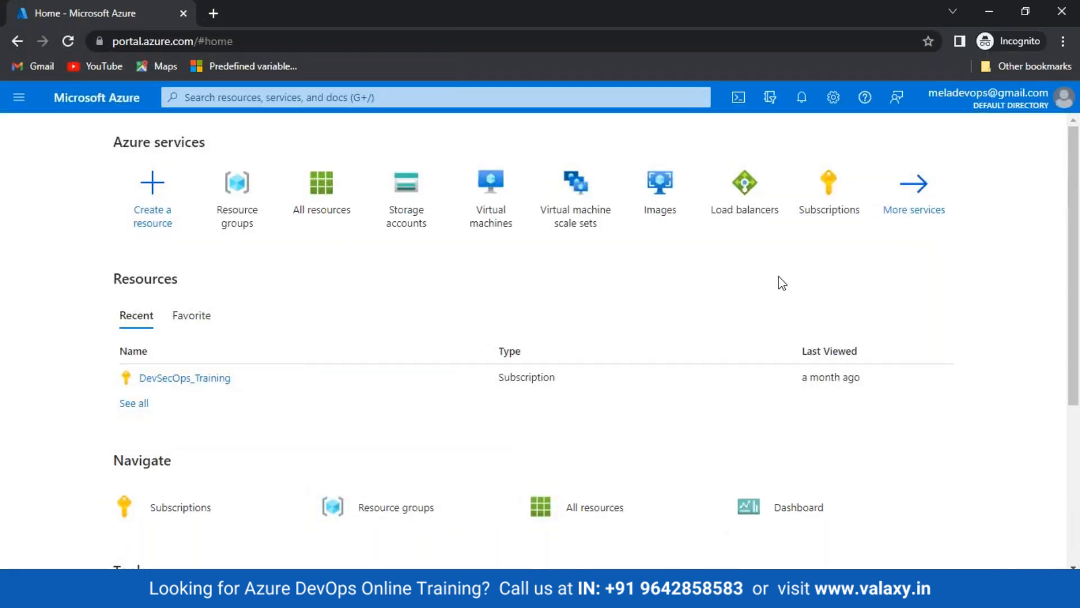
click(303, 98)
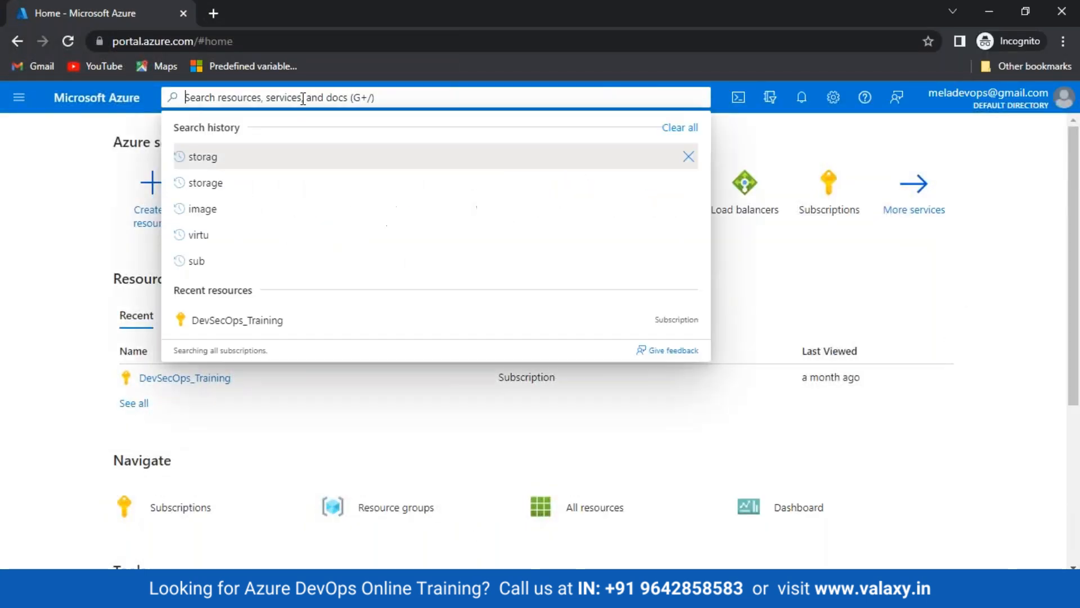
text(azure a)
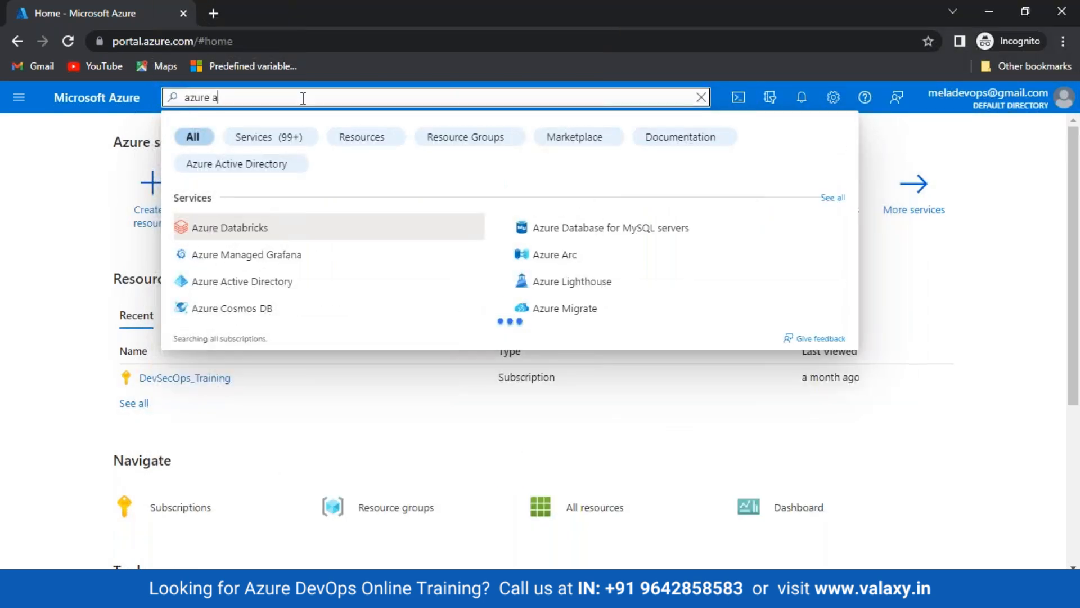
text(d)
click(236, 231)
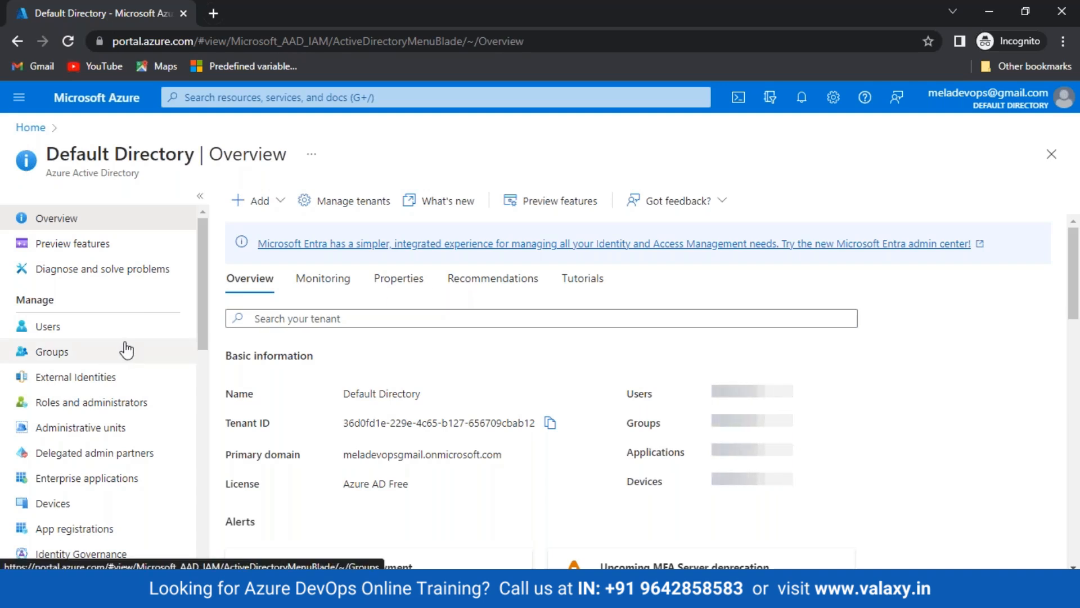
Open the directory's App registrations and start a new registration
scroll(126, 352, down, 1)
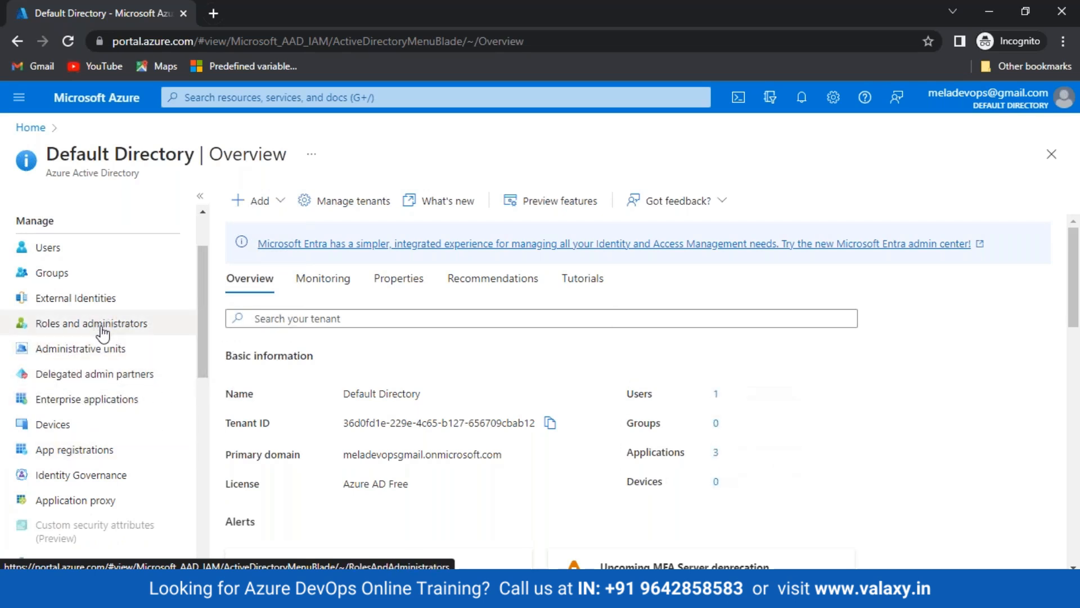
scroll(102, 333, down, 1)
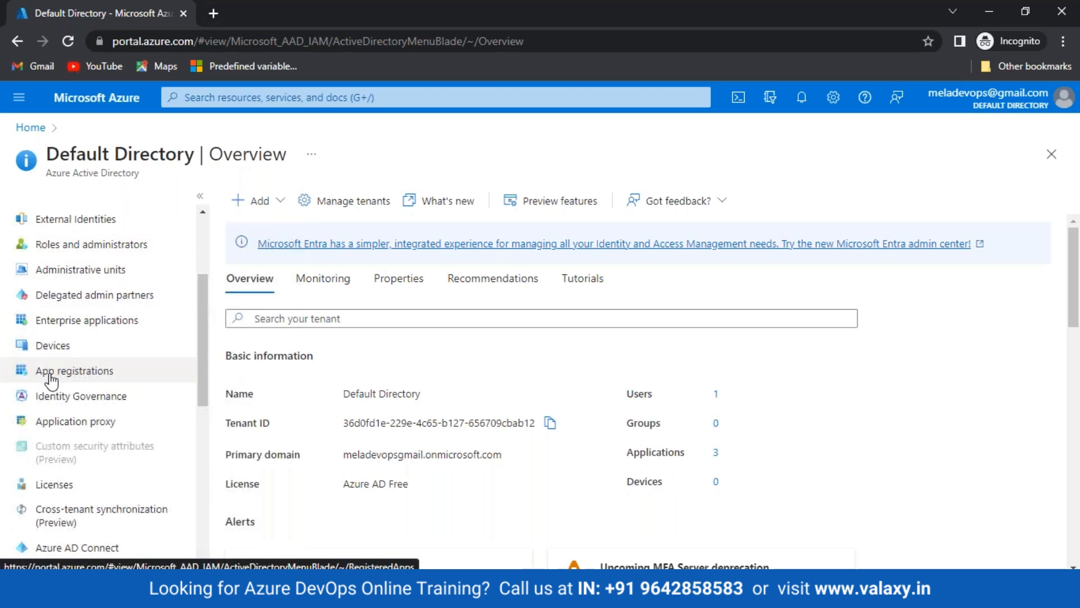
click(60, 370)
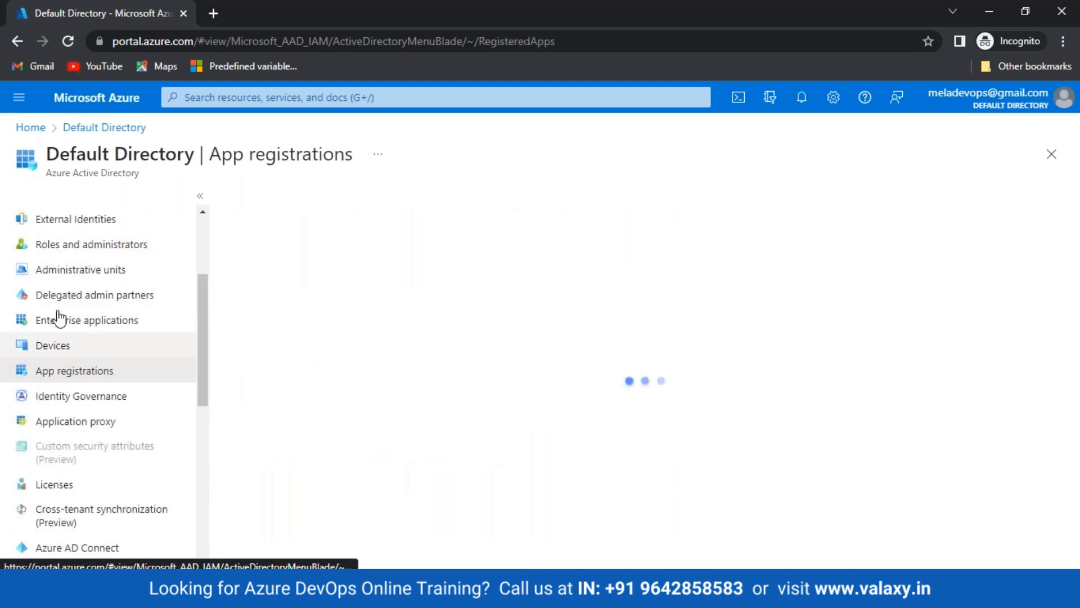
scroll(56, 304, up, 2)
scroll(29, 320, down, 1)
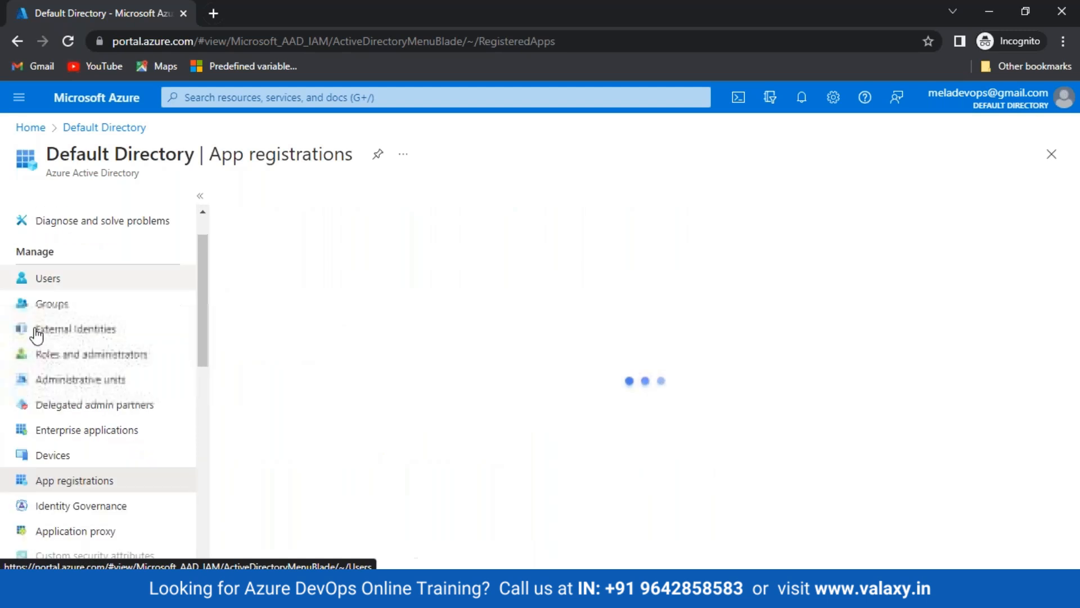
scroll(37, 334, down, 2)
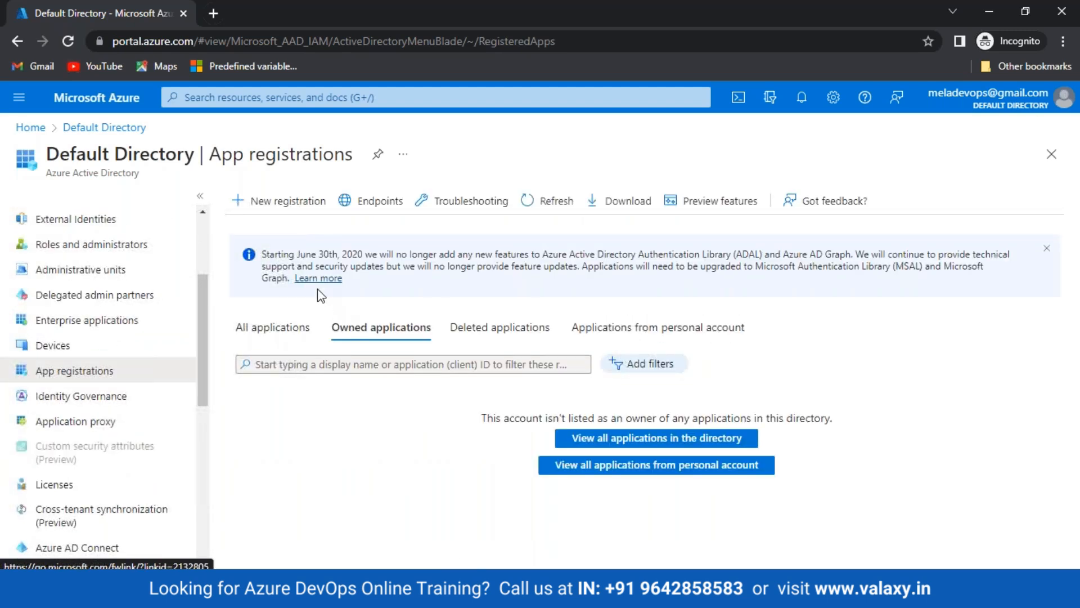
click(285, 201)
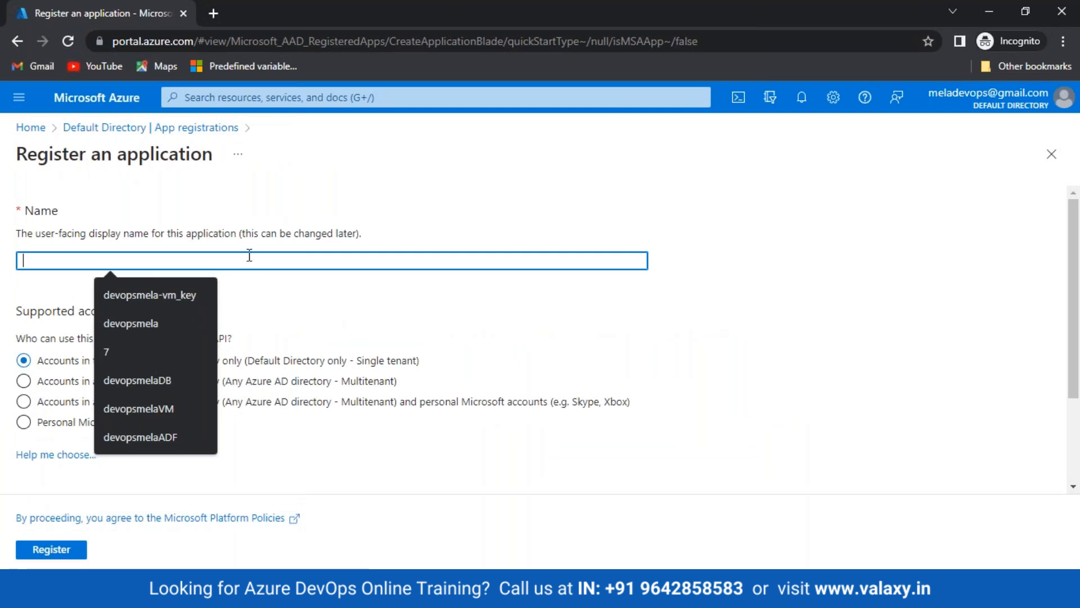
Name the application 'valaxy-desecops', keep single-tenant access, and register it
text(valaxy-desecops)
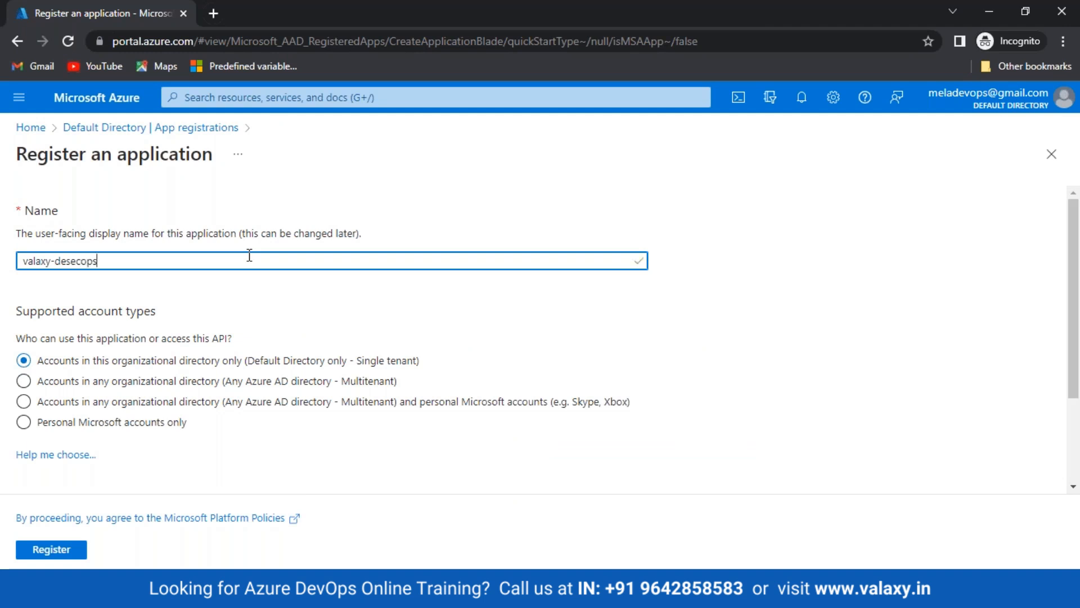
scroll(249, 255, down, 2)
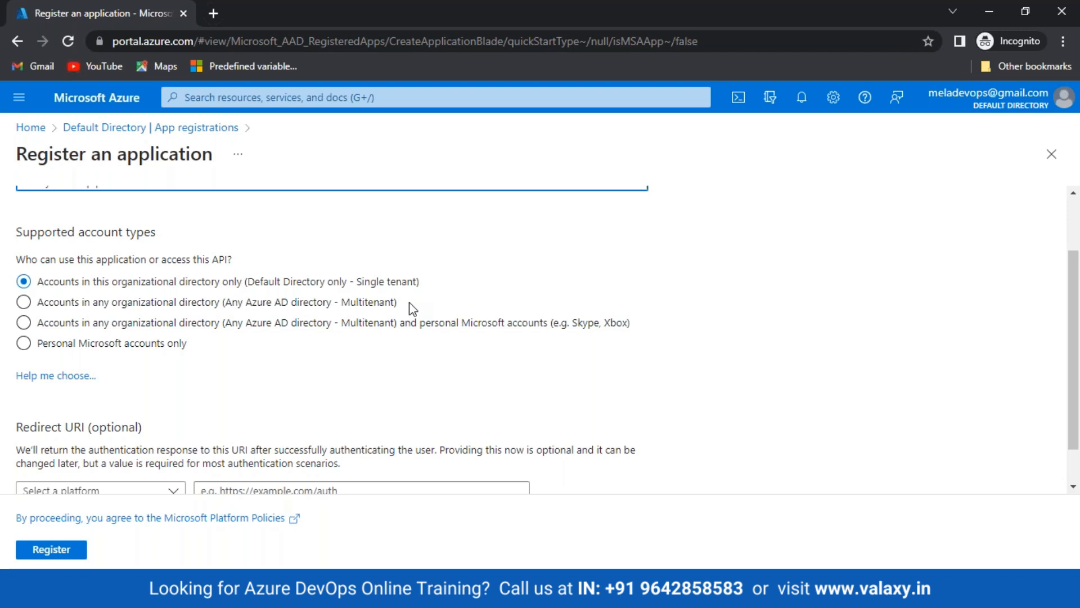
scroll(319, 290, down, 1)
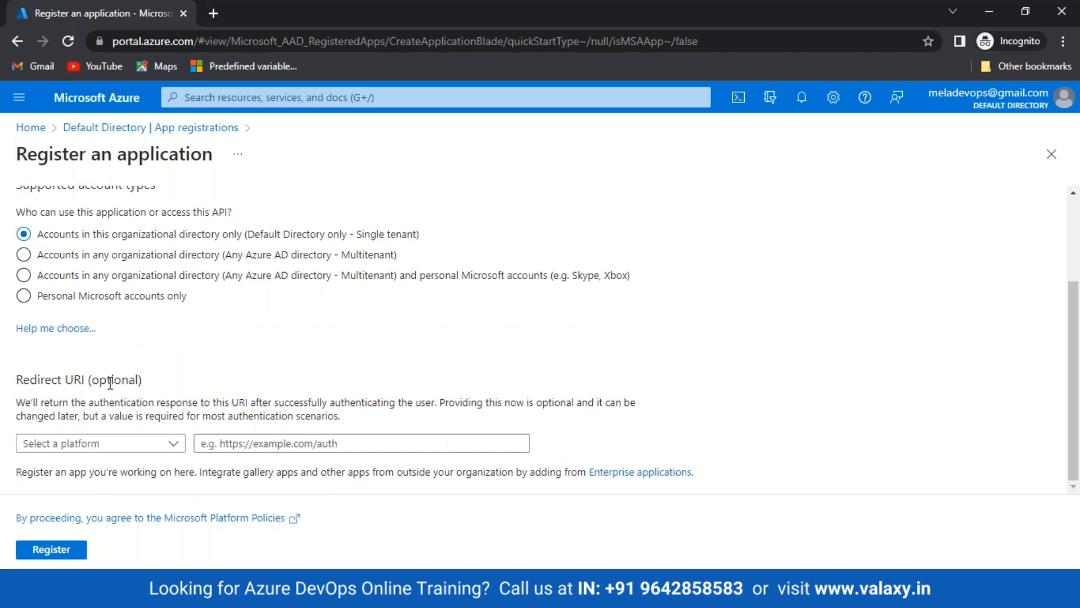
scroll(110, 382, up, 3)
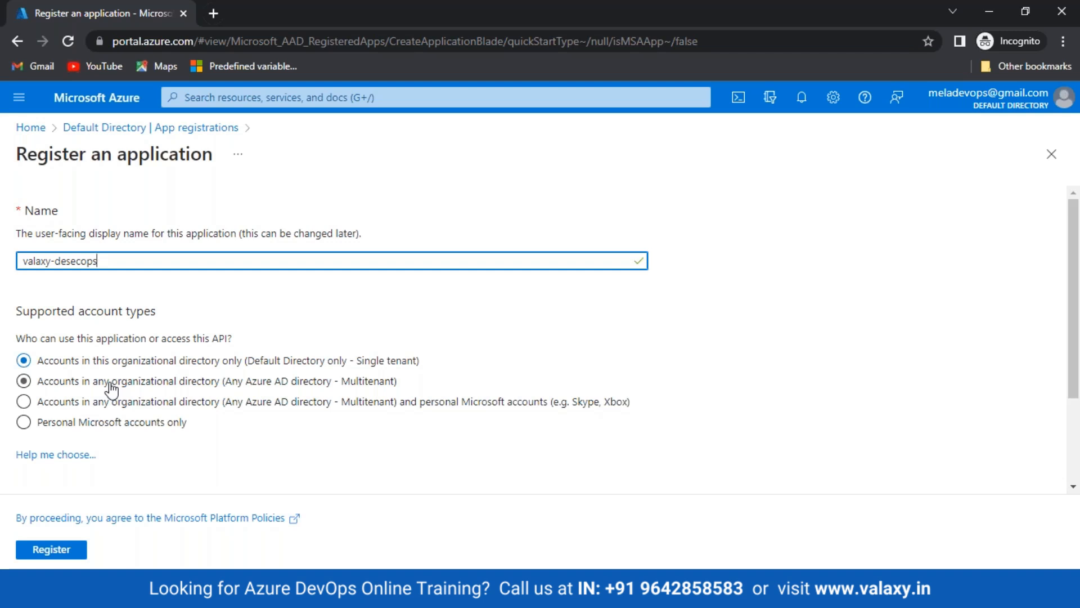
scroll(112, 388, down, 3)
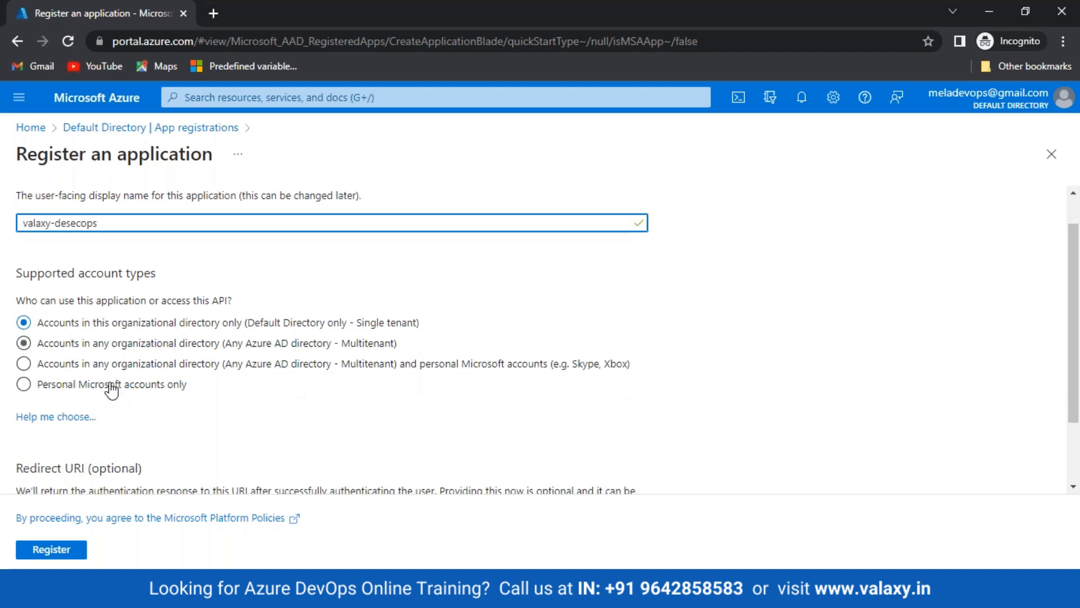
scroll(307, 345, up, 2)
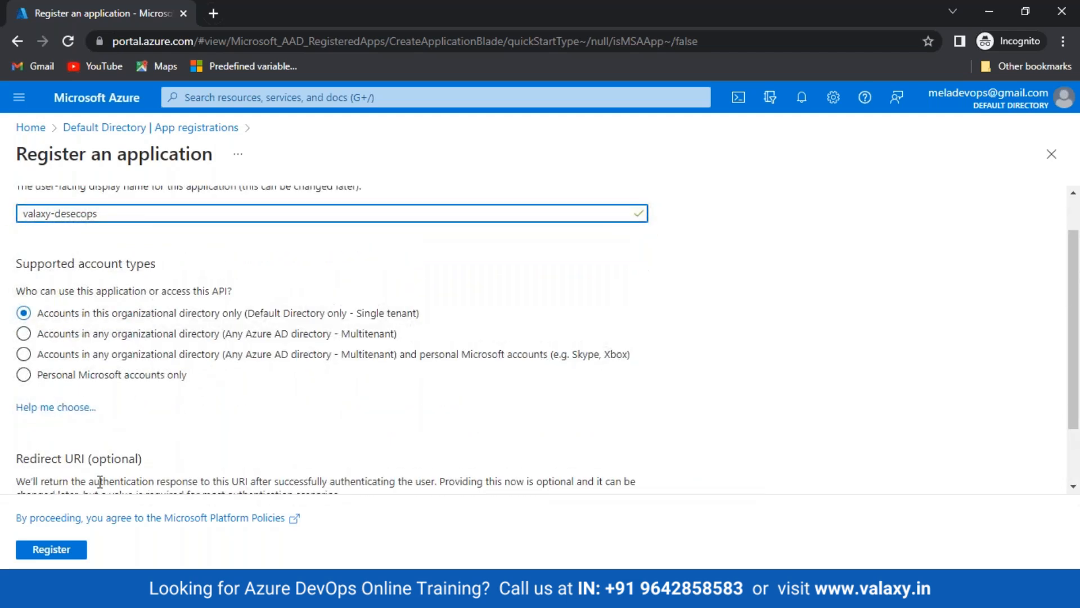
click(52, 549)
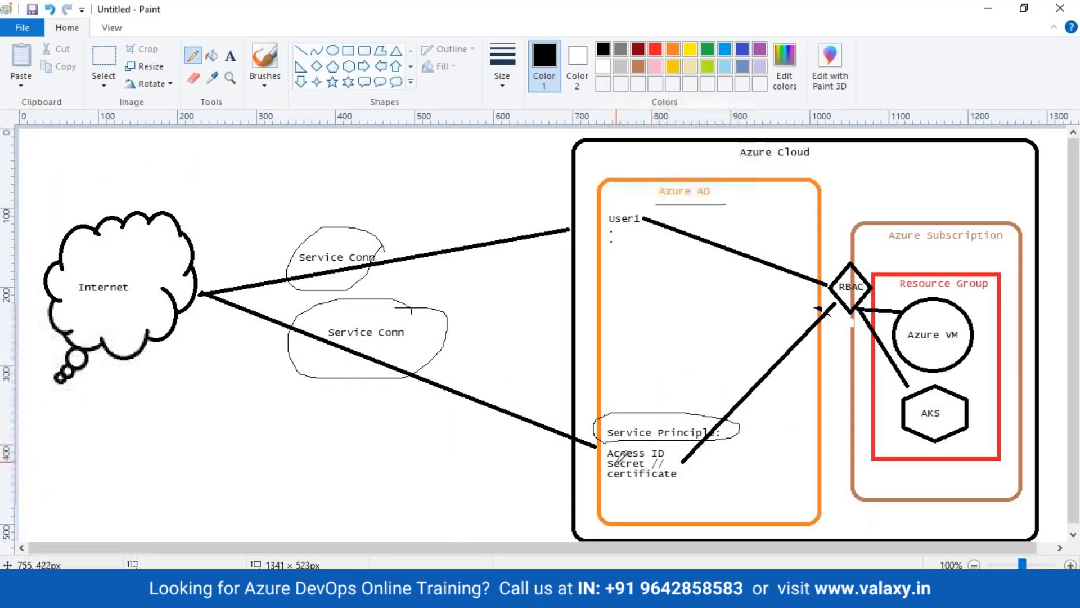
Mark the Access ID entry and circle the RBAC diamond in the Paint architecture diagram
drag(596, 455, 630, 447)
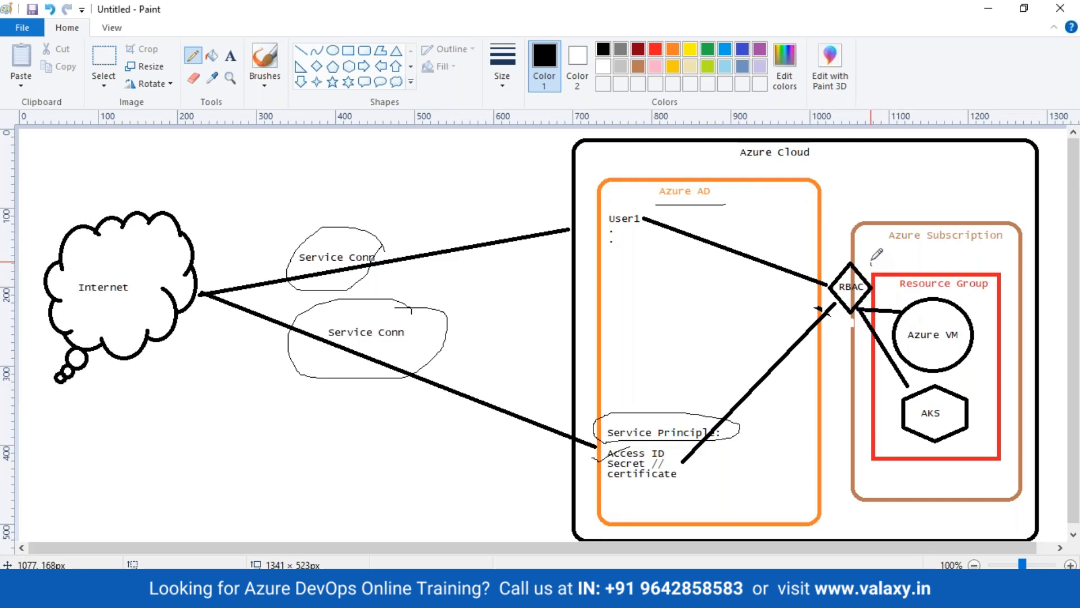
mouse_move(871, 260)
mouse_down()
mouse_move(847, 248)
mouse_move(817, 267)
mouse_move(819, 312)
mouse_move(864, 321)
mouse_move(884, 284)
mouse_move(872, 257)
mouse_up()
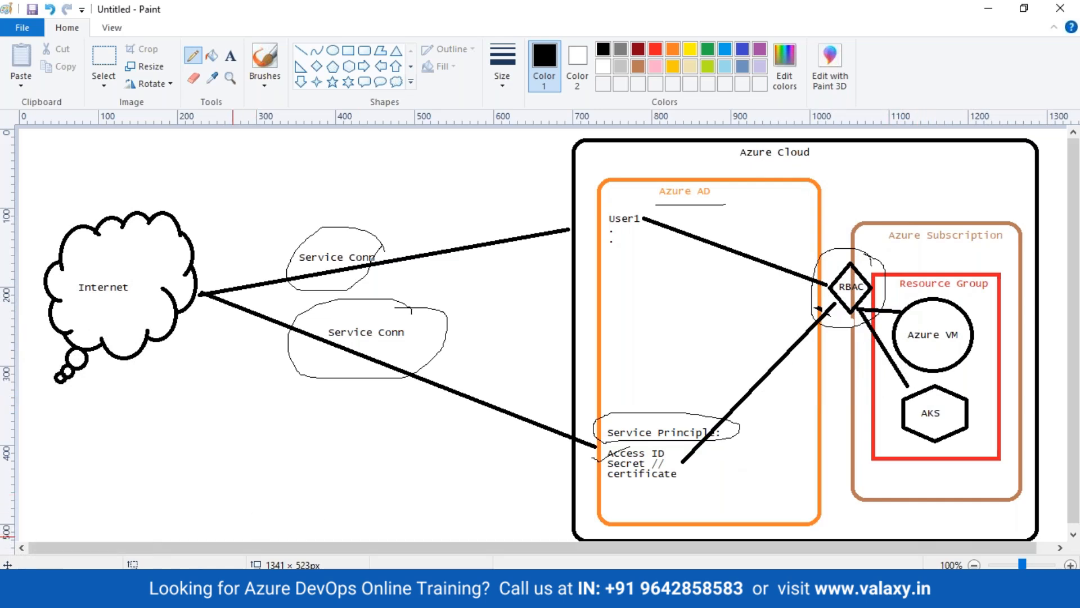
click(259, 597)
Find the DevSecOps_Training subscription through a 'sub' search from the Azure portal home and open it
click(428, 523)
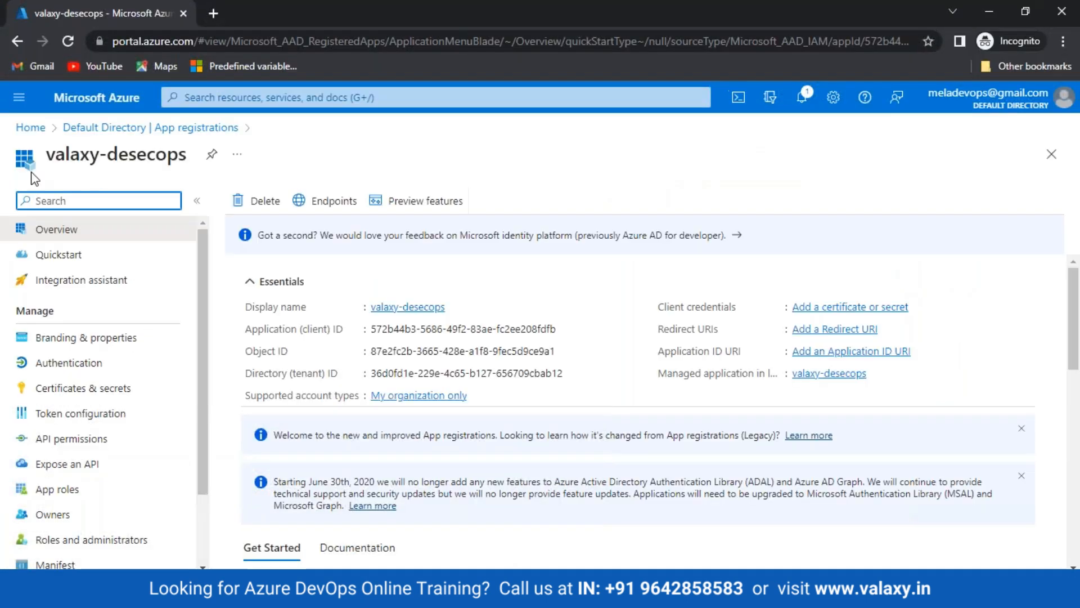
click(32, 127)
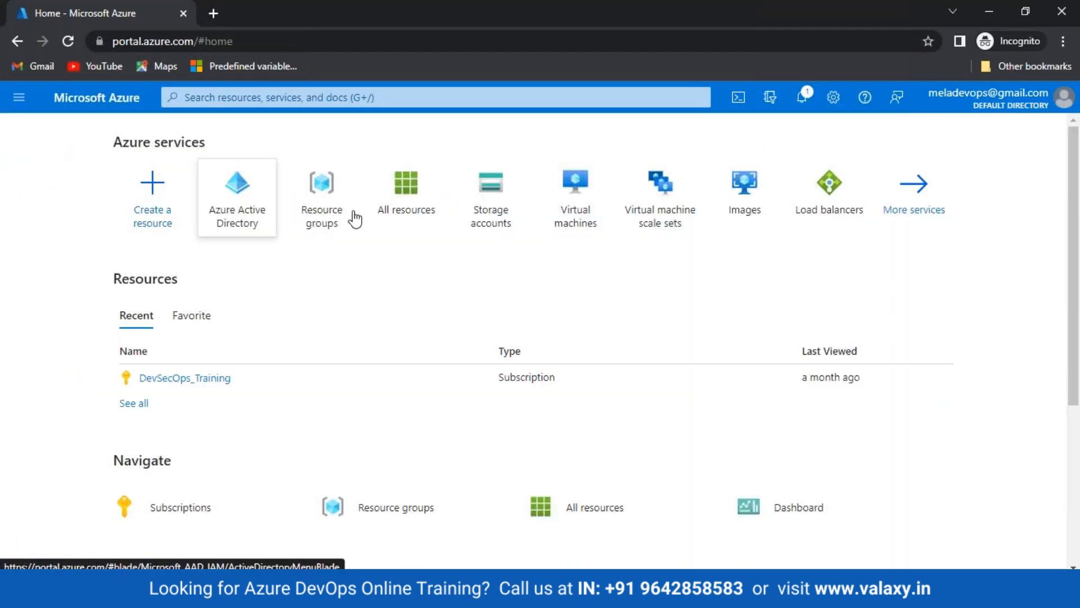
click(363, 98)
text(sub)
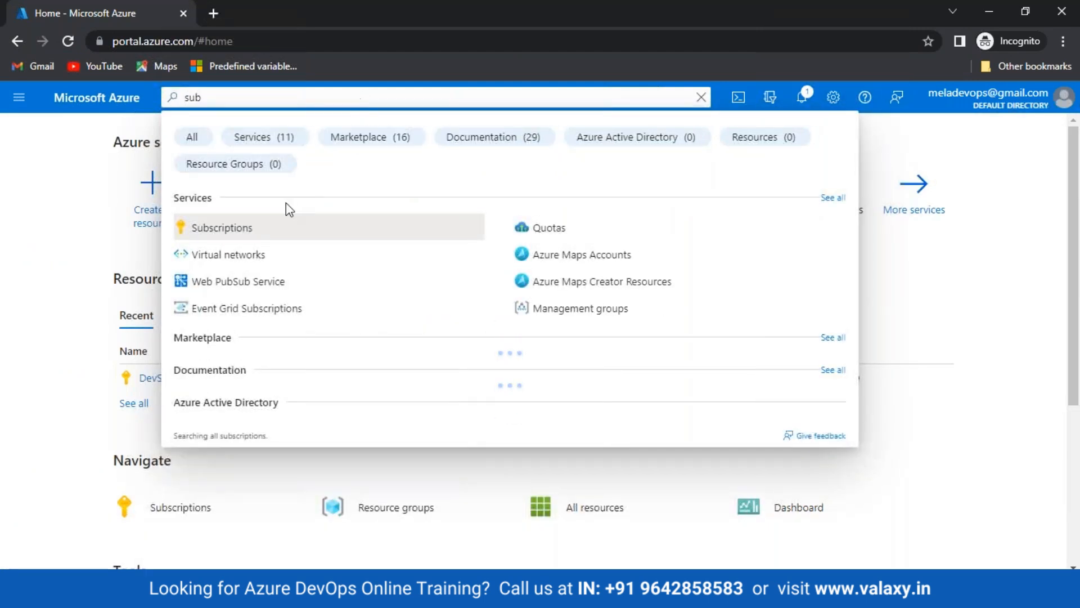
click(223, 227)
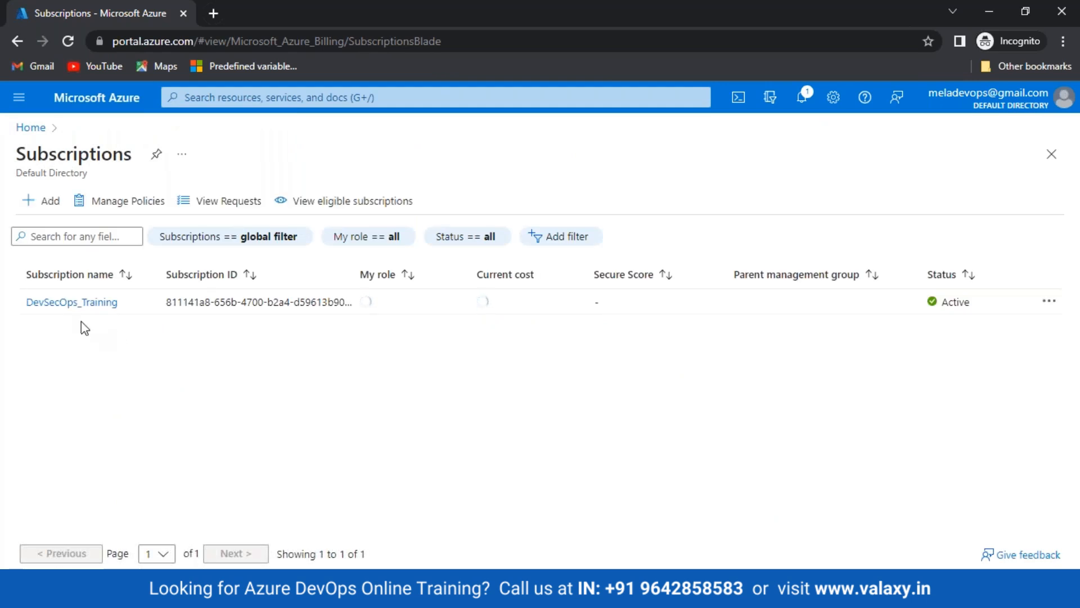
click(76, 304)
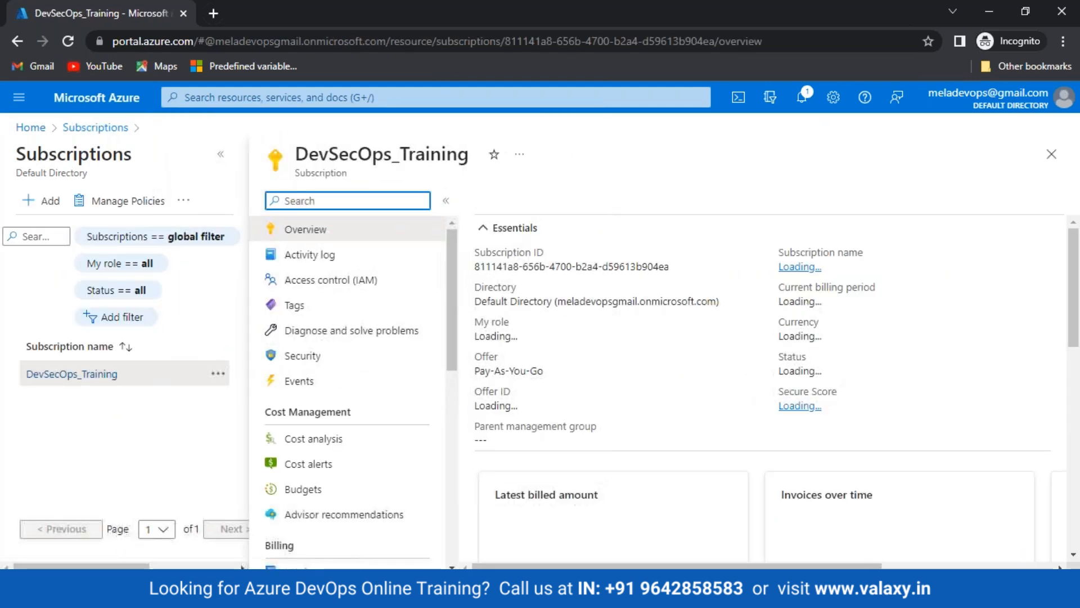
Show its Access control (IAM) role assignments, listing three Contributor service principals
click(318, 284)
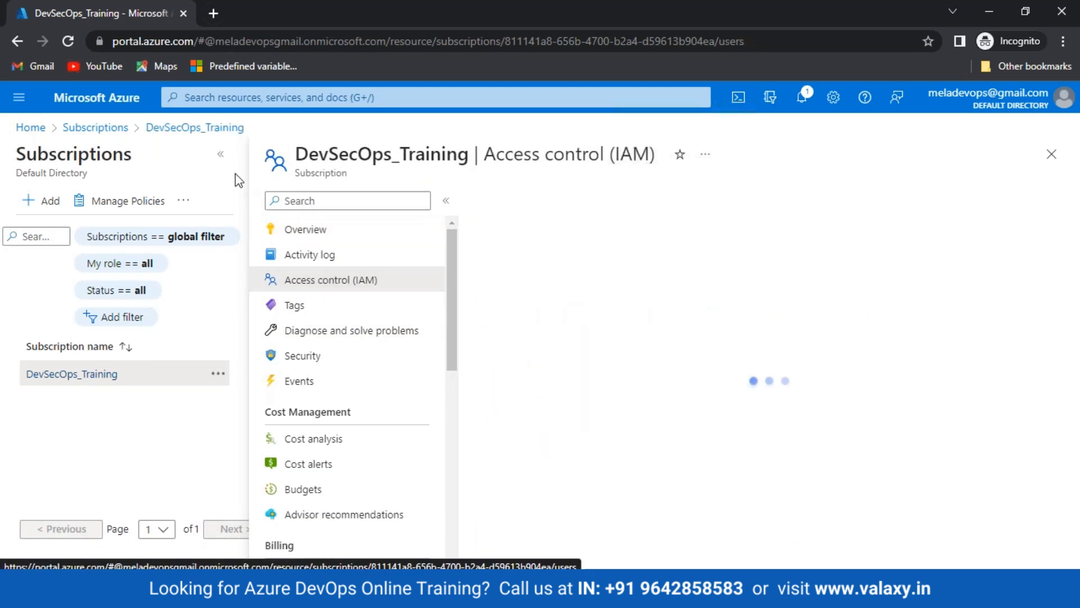
click(223, 160)
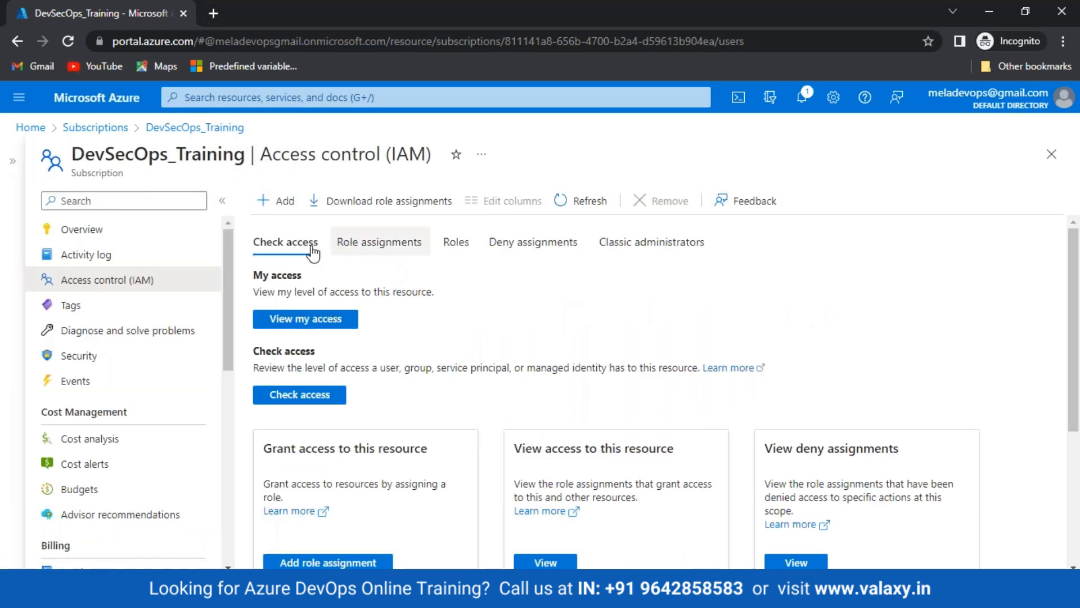
click(347, 243)
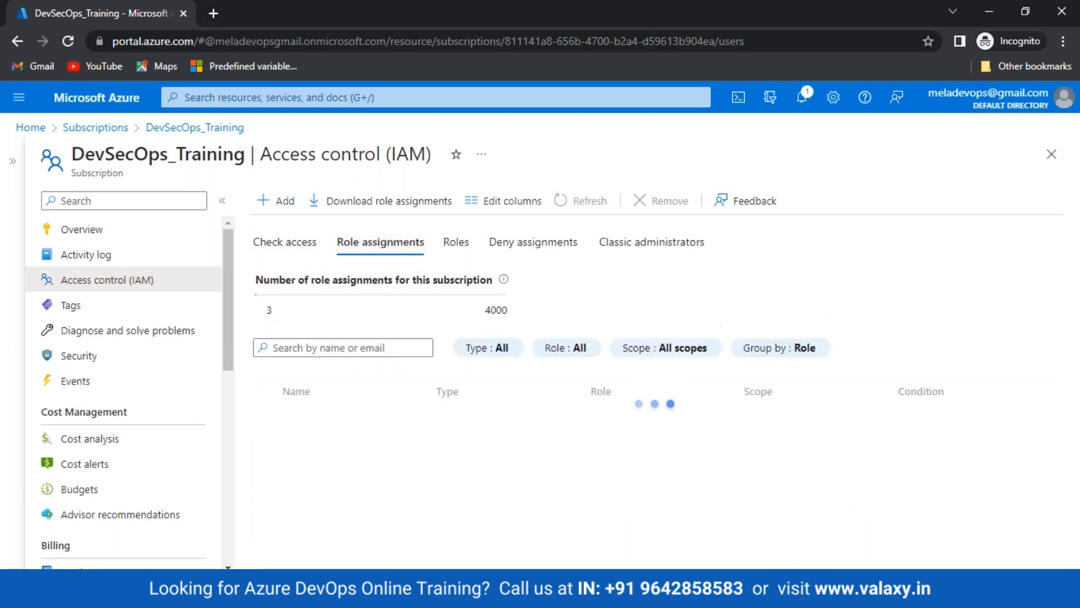
scroll(490, 423, down, 1)
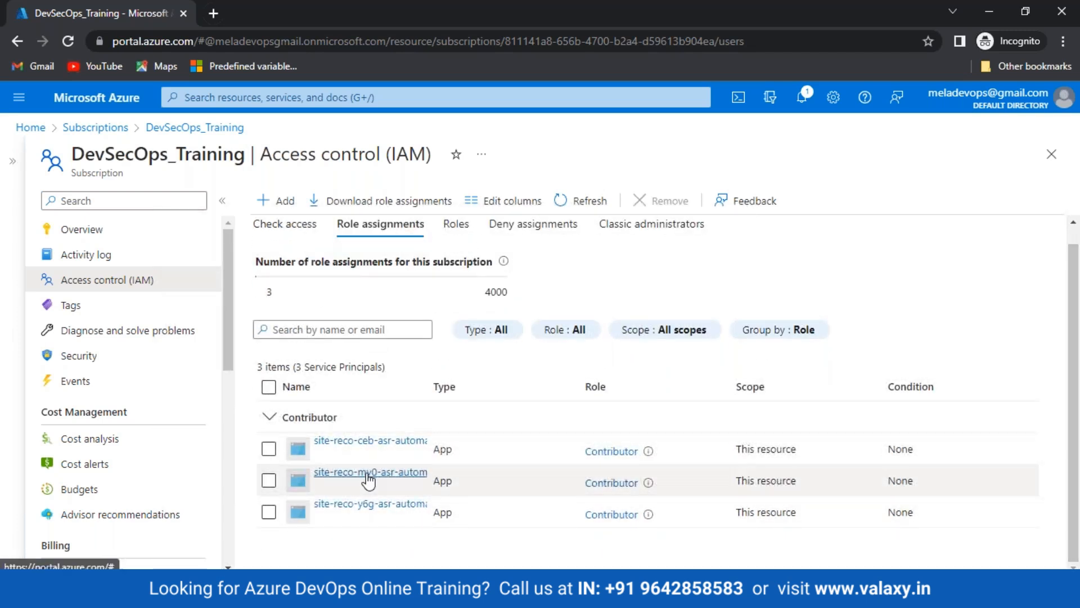
click(286, 419)
click(270, 436)
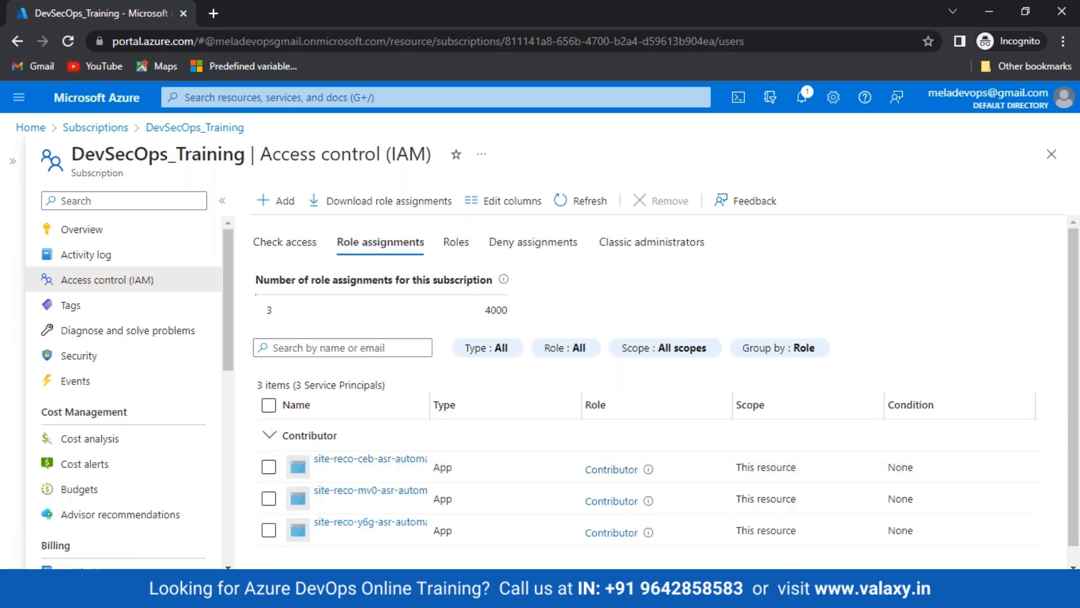
Start an Add role assignment on DevSecOps_Training and browse built-in roles like Owner, Contributor, Reader
click(283, 203)
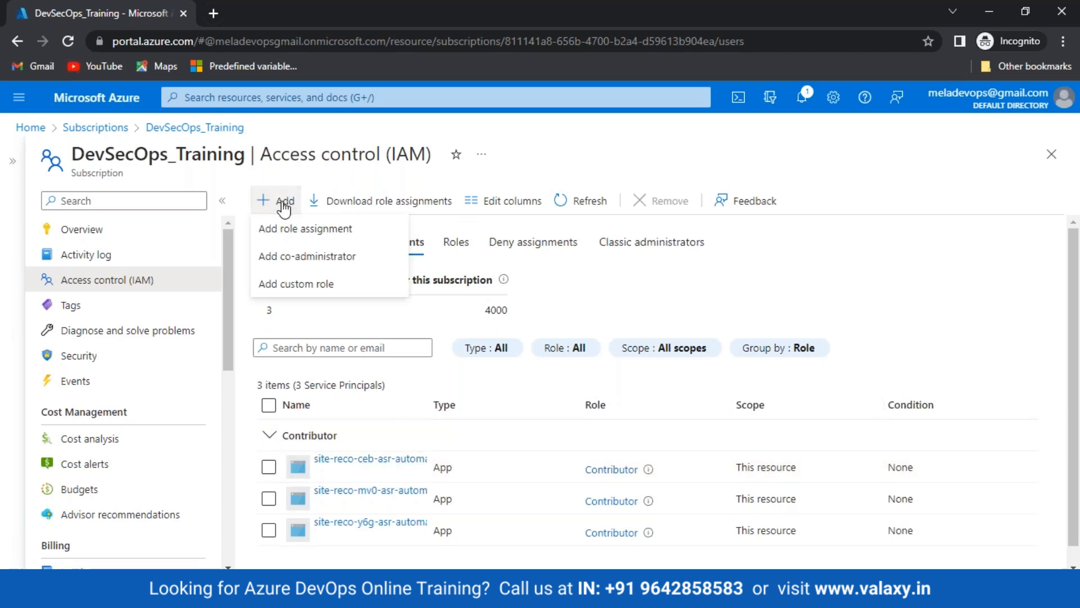
click(281, 228)
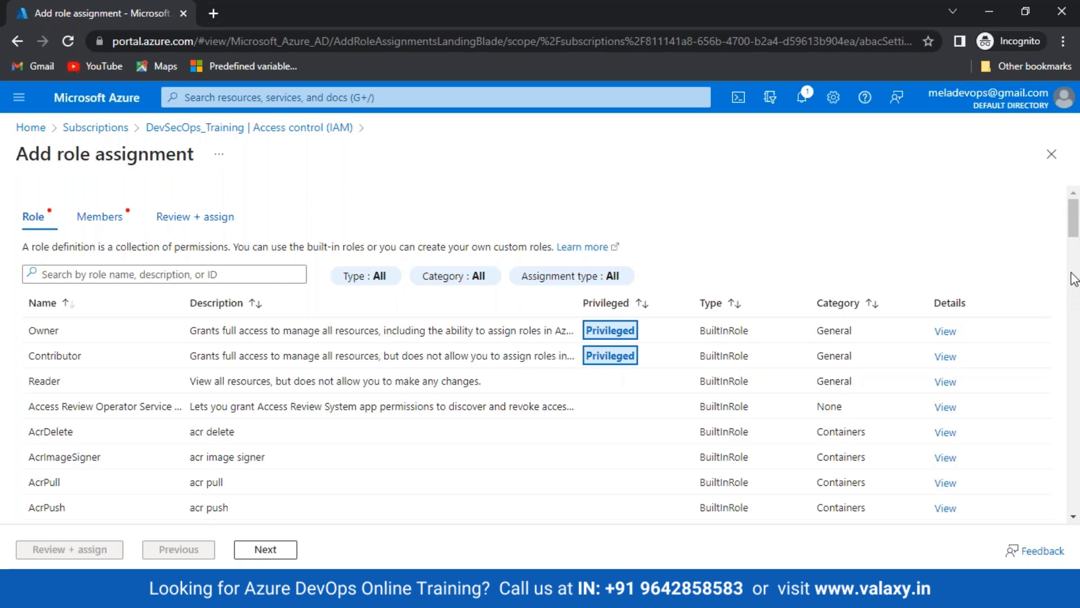
drag(1072, 237, 1067, 440)
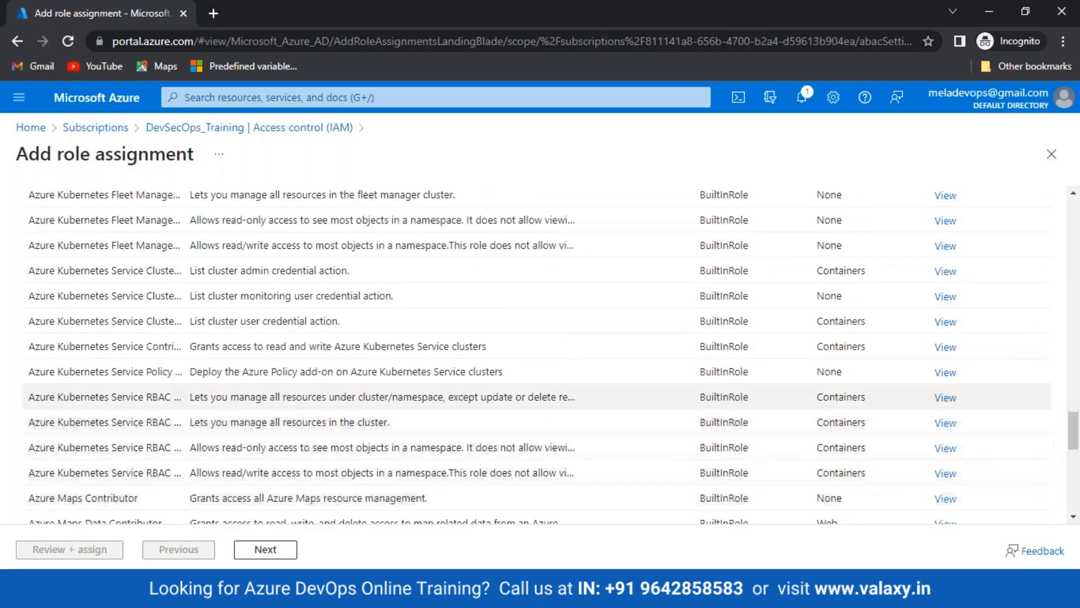
drag(64, 329, 272, 326)
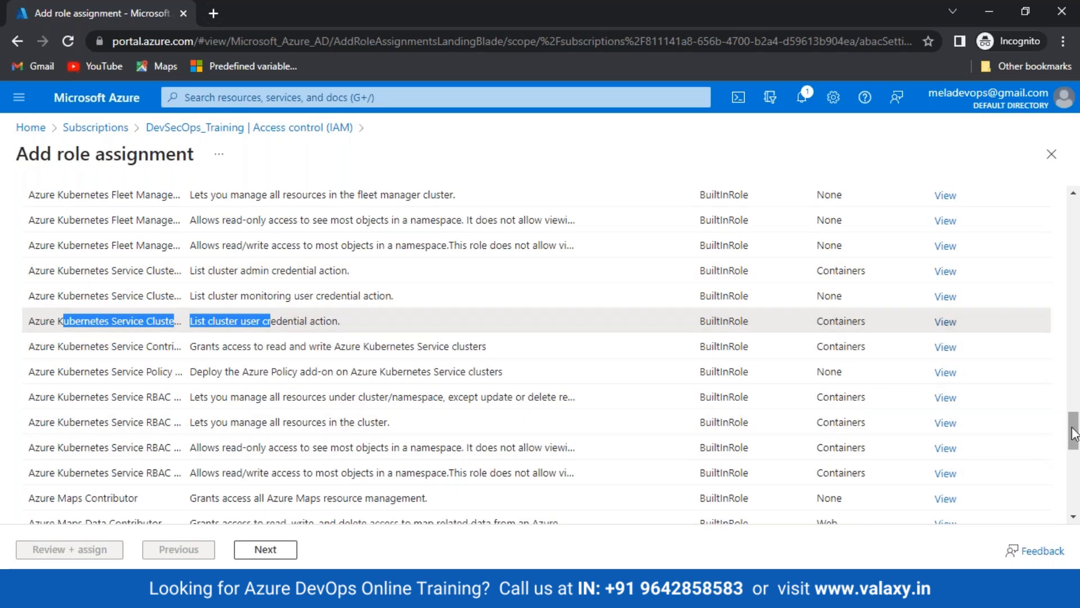
drag(1073, 433, 1072, 219)
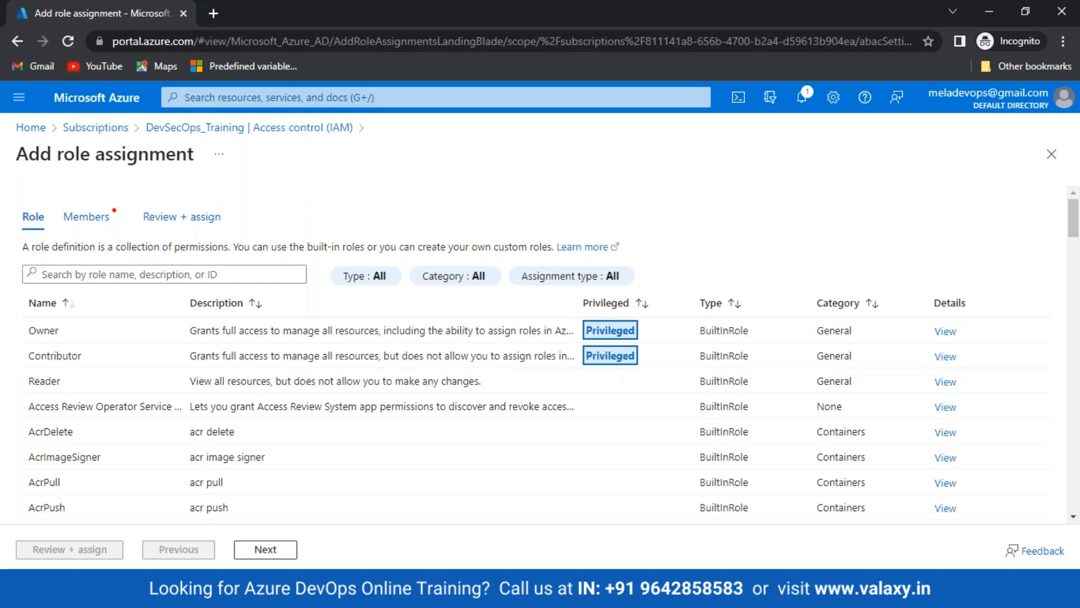
Point out the Owner, Contributor and Reader roles, then select Contributor and proceed to Members
double_click(30, 331)
double_click(32, 355)
double_click(35, 381)
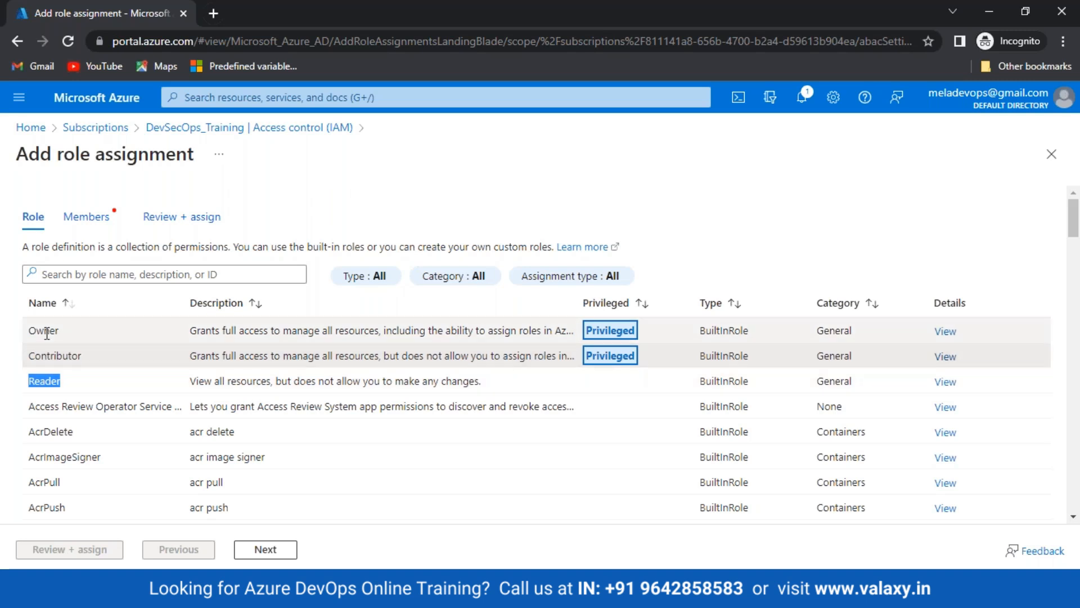
drag(186, 334, 241, 339)
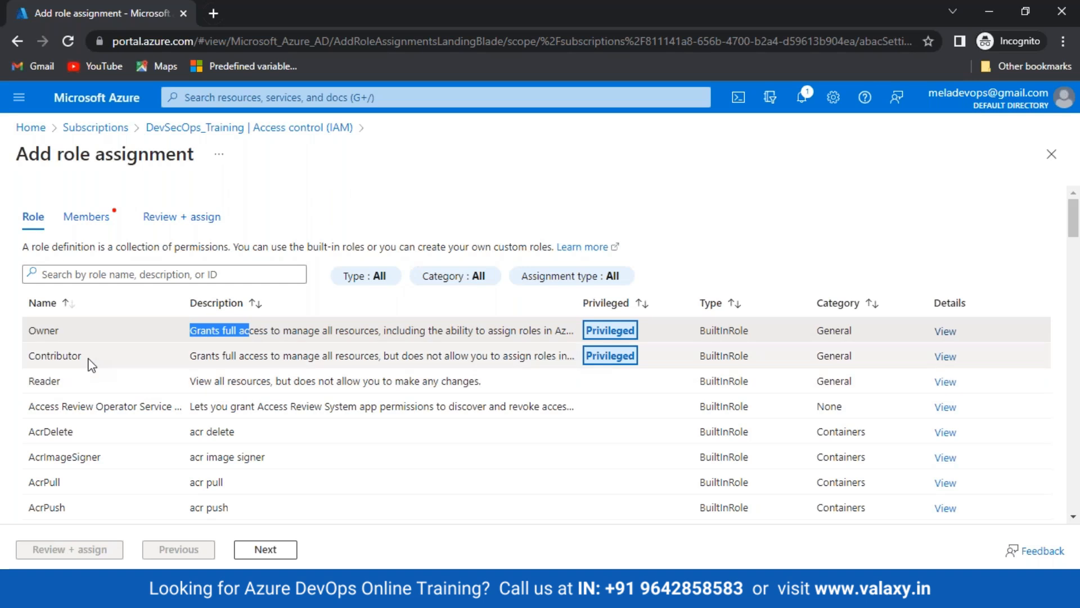
click(90, 363)
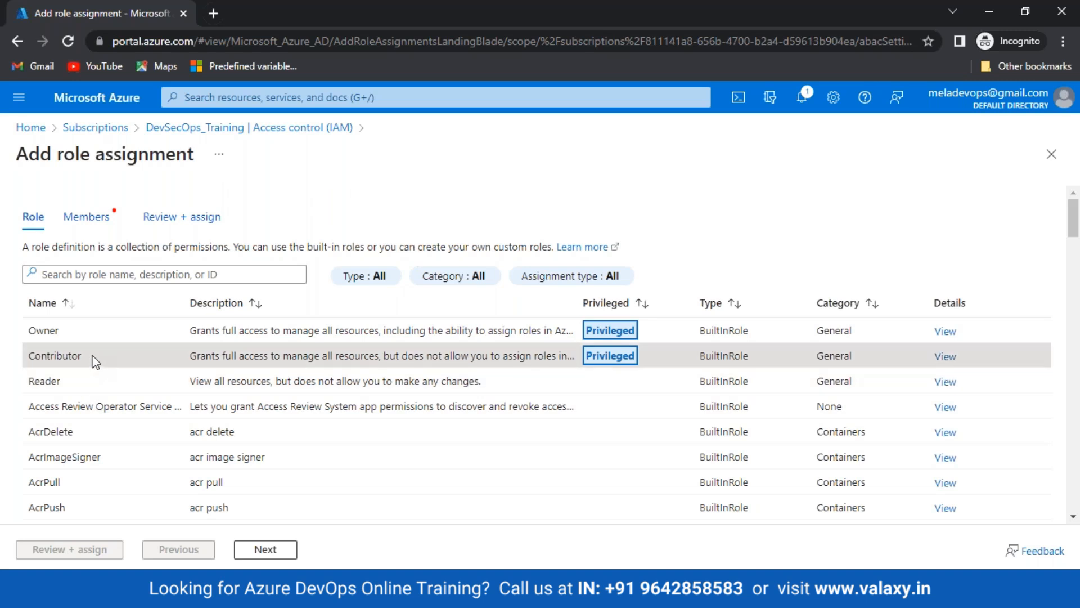
scroll(141, 382, down, 1)
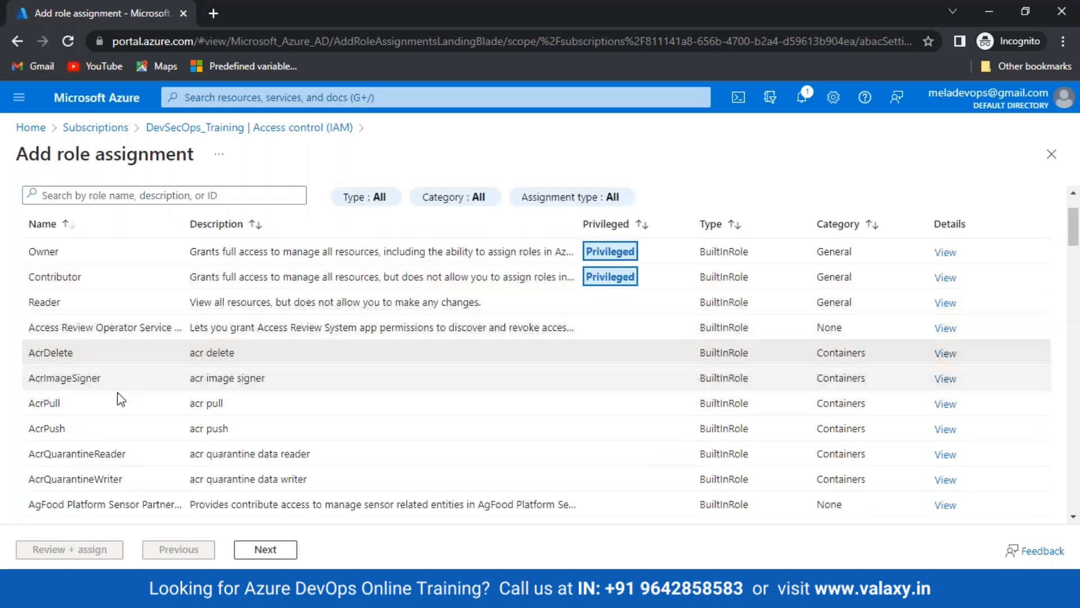
scroll(114, 400, up, 1)
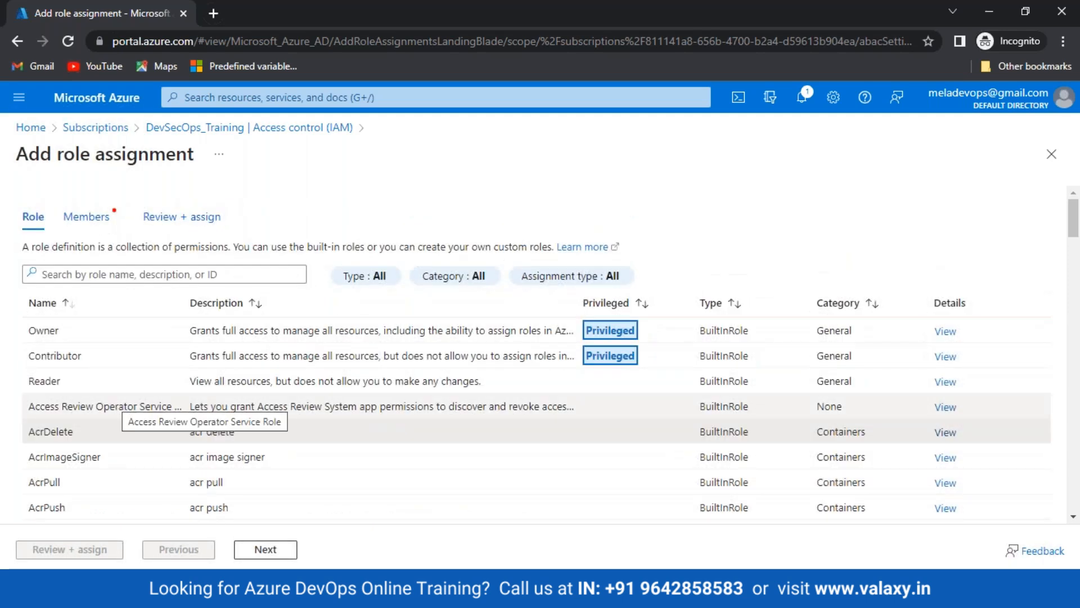
click(90, 356)
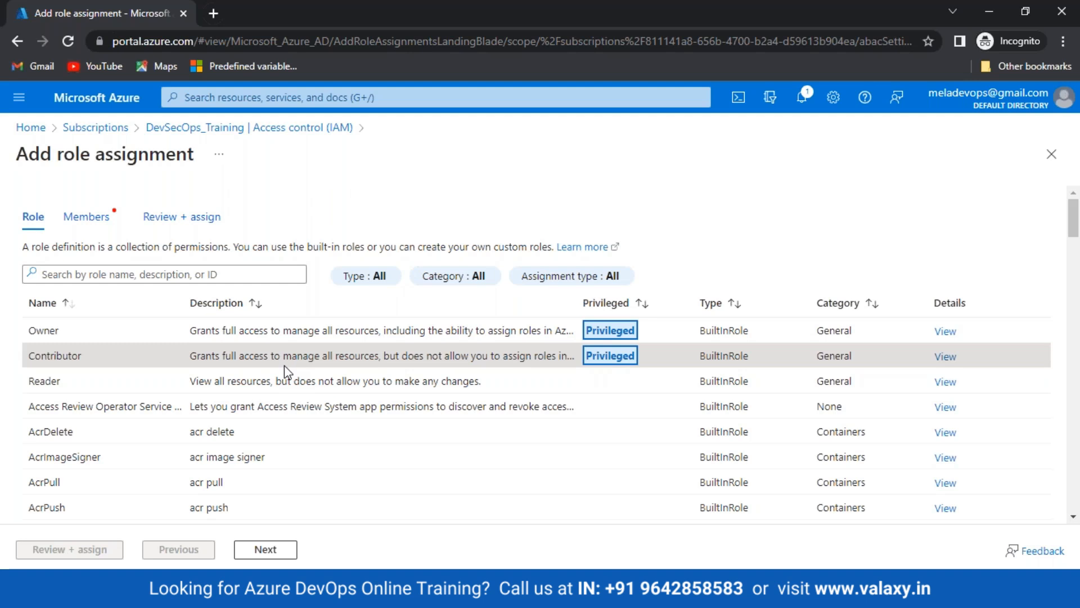
click(280, 549)
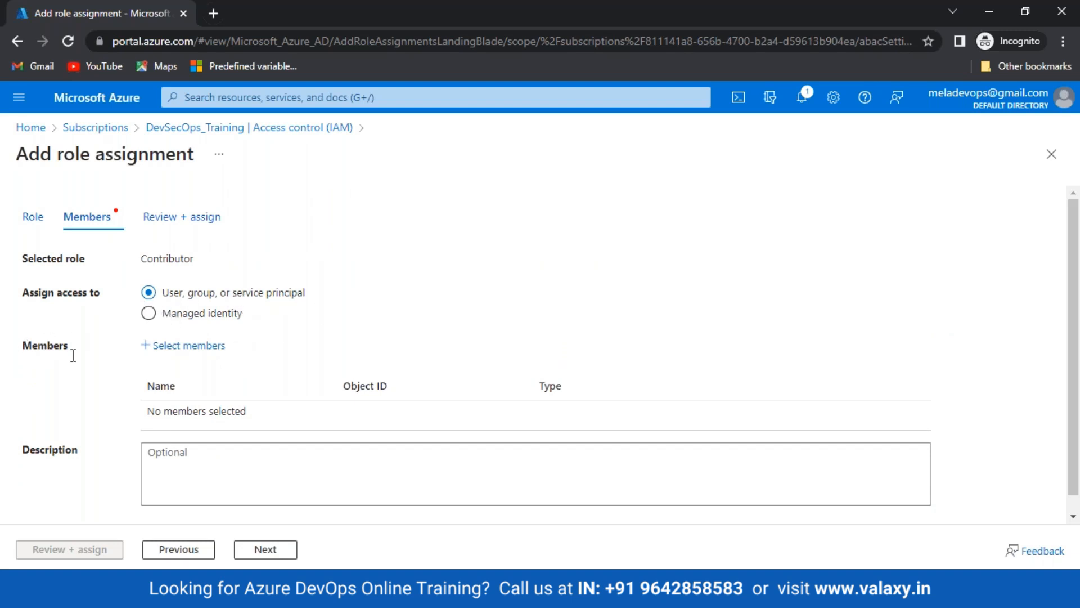
Search the member picker for 'valax' to find the valaxy-desecops app
click(183, 347)
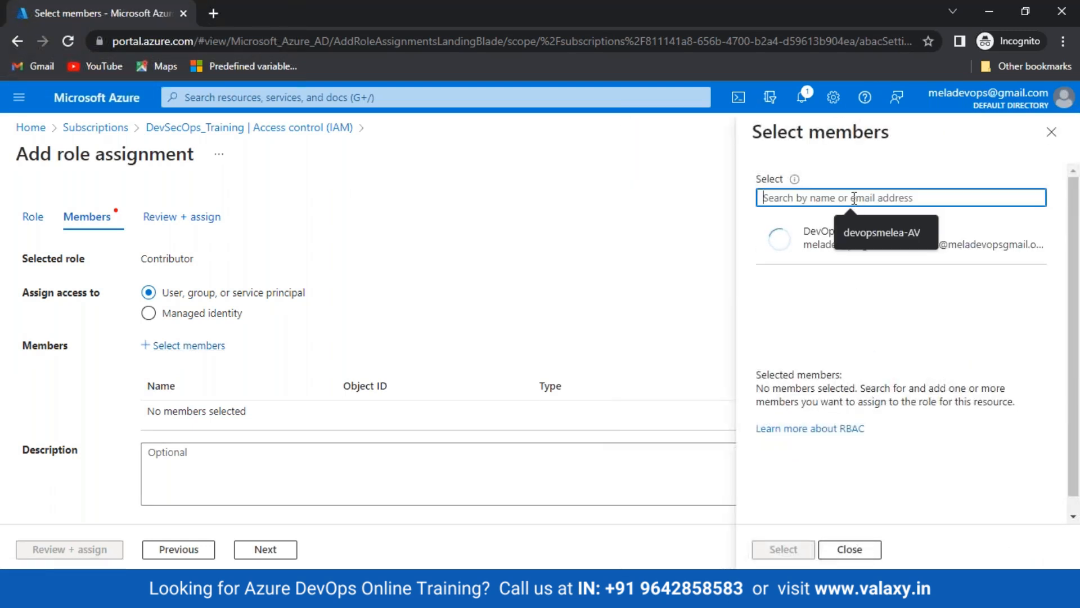
text(42_Ansible_Part-2 {Ansible-Playbooks})
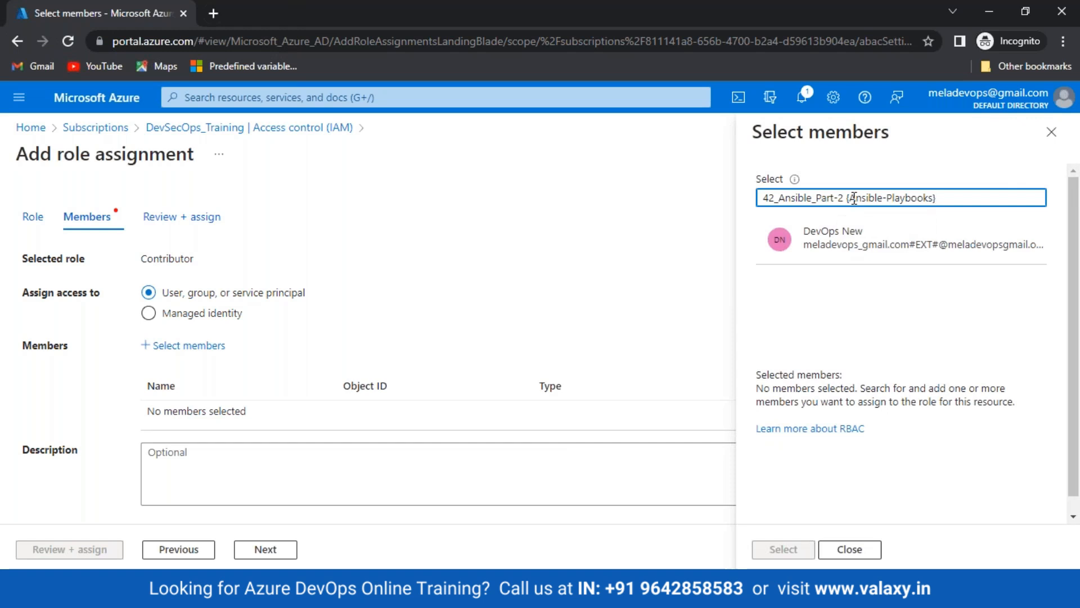
key(ctrl+a)
key(BackSpace)
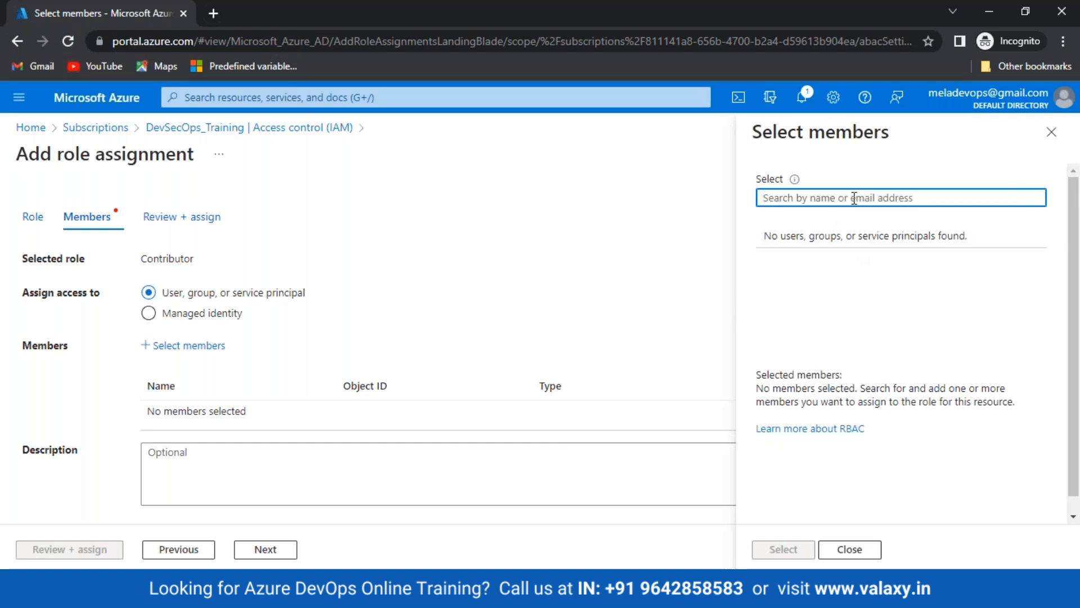
text(valaxy)
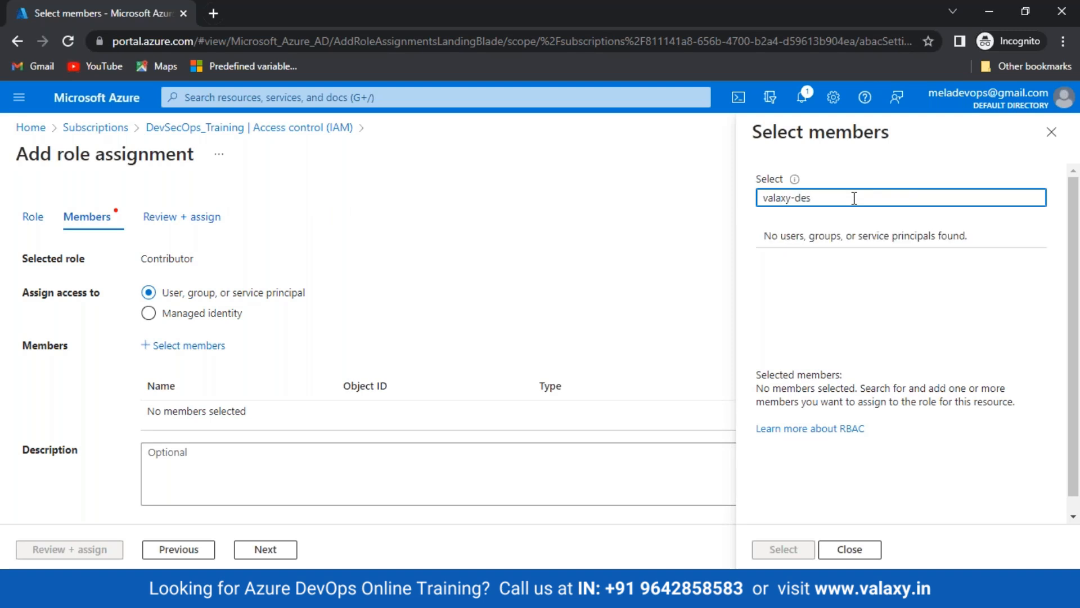
text(-de)
key(BackSpace)
key(BackSpace)
key(BackSpace)
key(BackSpace)
key(BackSpace)
key(BackSpace)
key(BackSpace)
key(BackSpace)
key(BackSpace)
key(BackSpace)
text(valax)
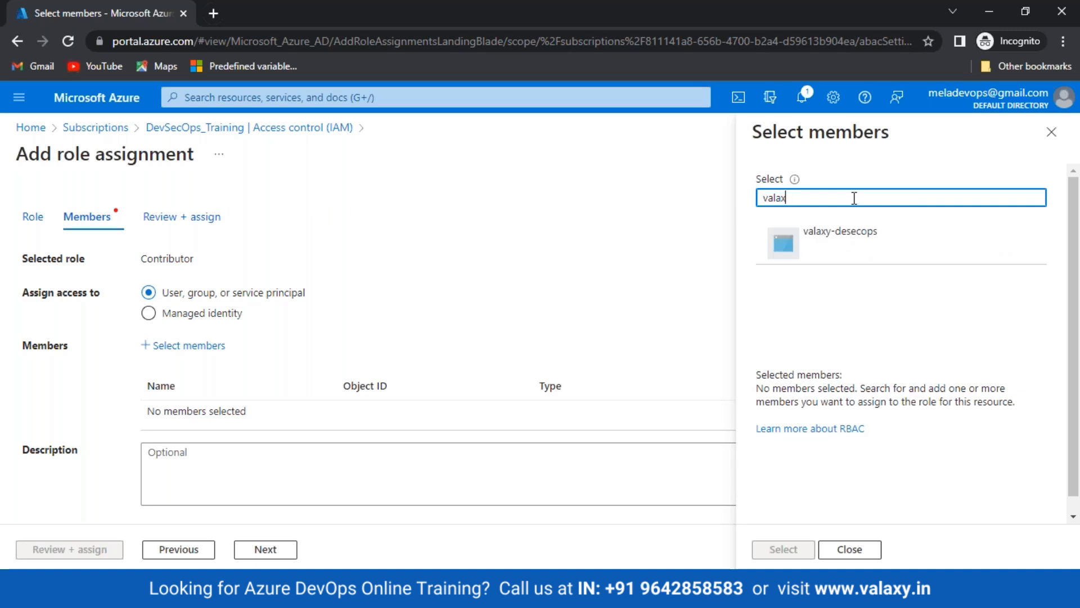
Select valaxy-desecops as member, reach Review + assign, and tick Service Principle in Paint
click(848, 248)
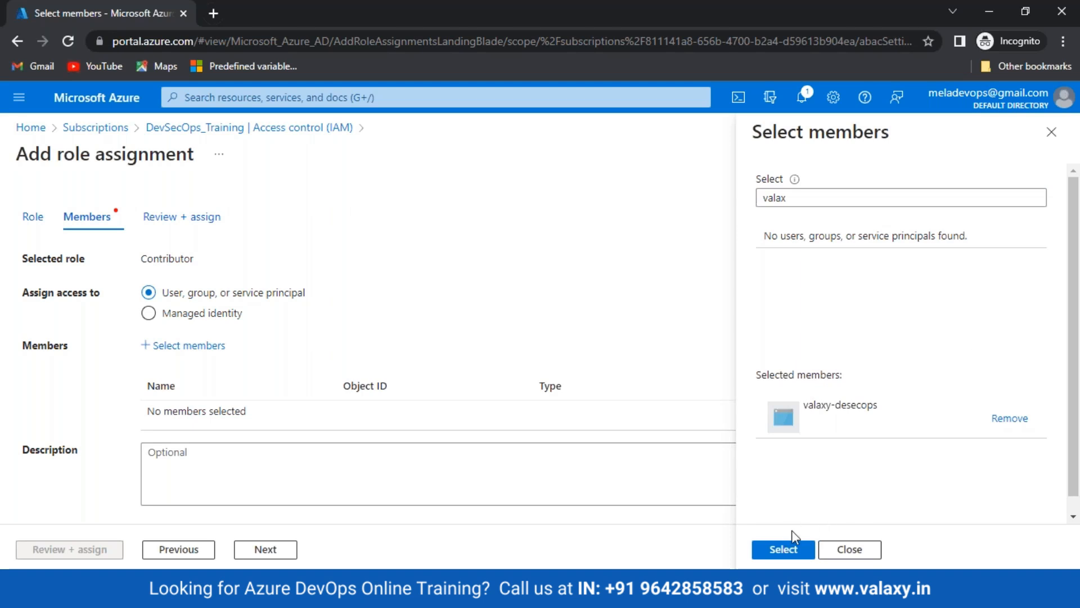
click(788, 547)
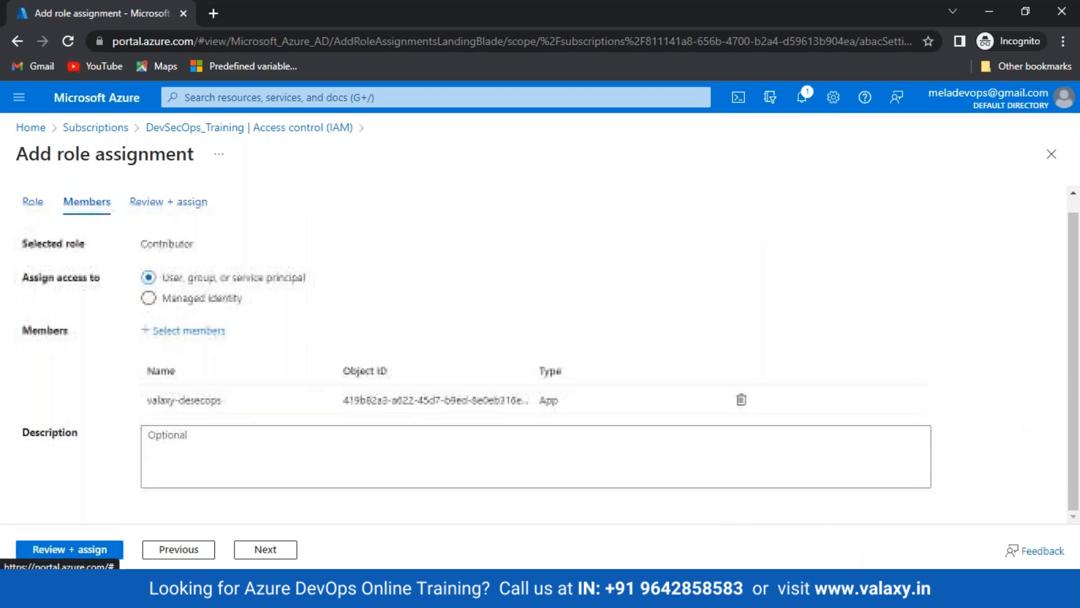
click(265, 549)
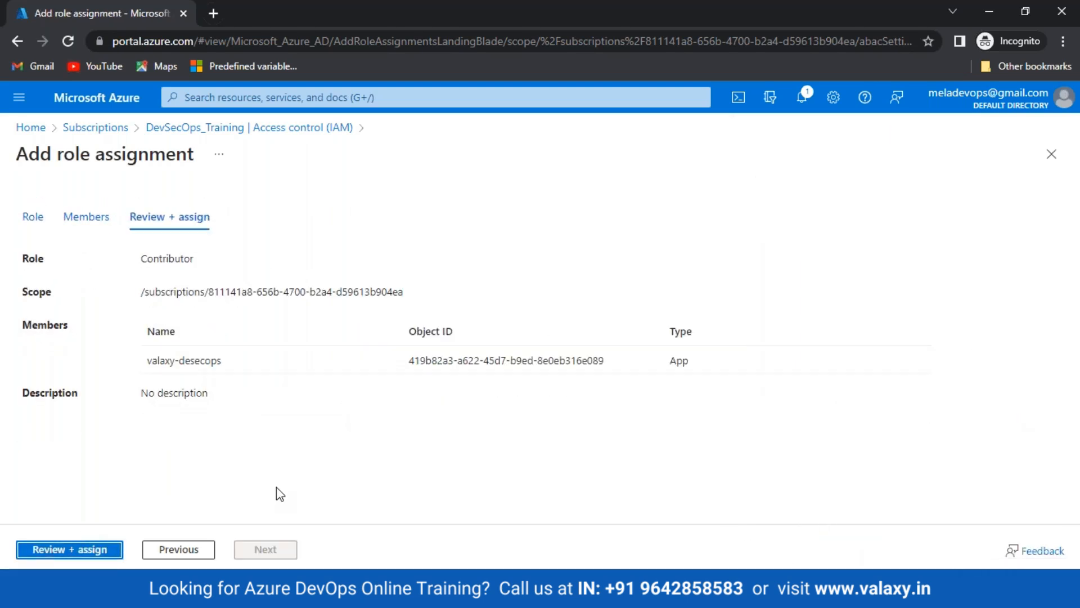
click(417, 592)
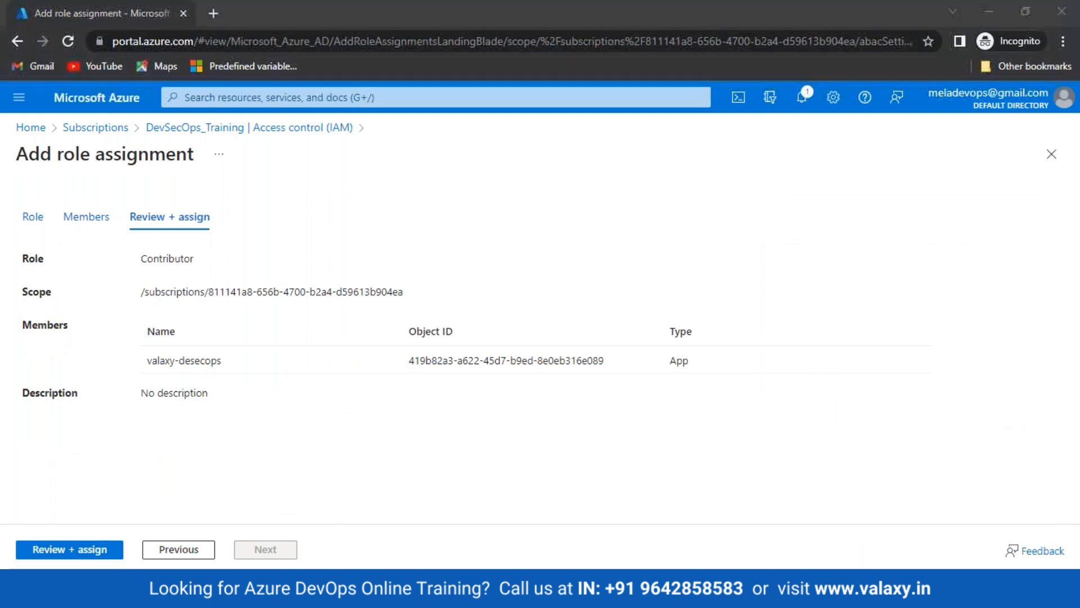
drag(604, 448, 636, 426)
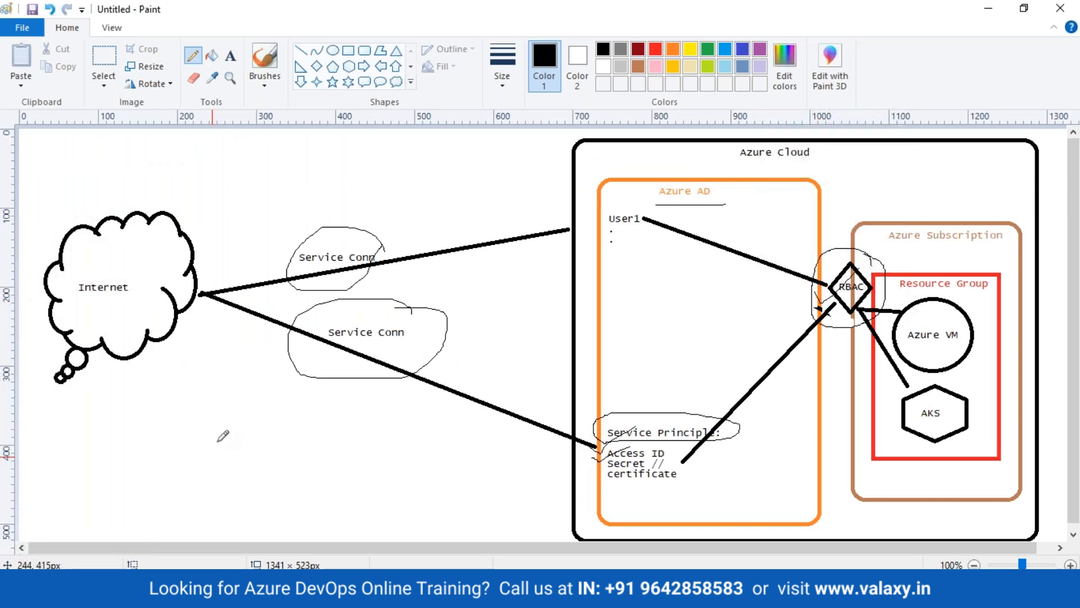
Circle Service Conn again and underline Secret // in the Paint diagram
mouse_move(412, 322)
mouse_down()
mouse_move(306, 340)
mouse_move(421, 332)
mouse_move(411, 312)
mouse_up()
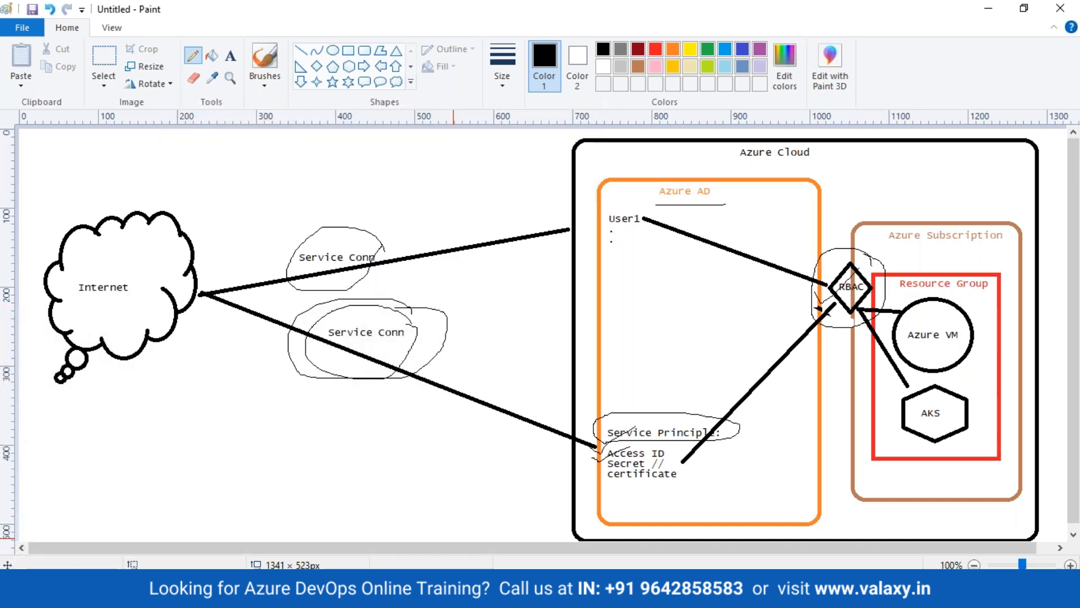
drag(614, 470, 672, 463)
click(408, 593)
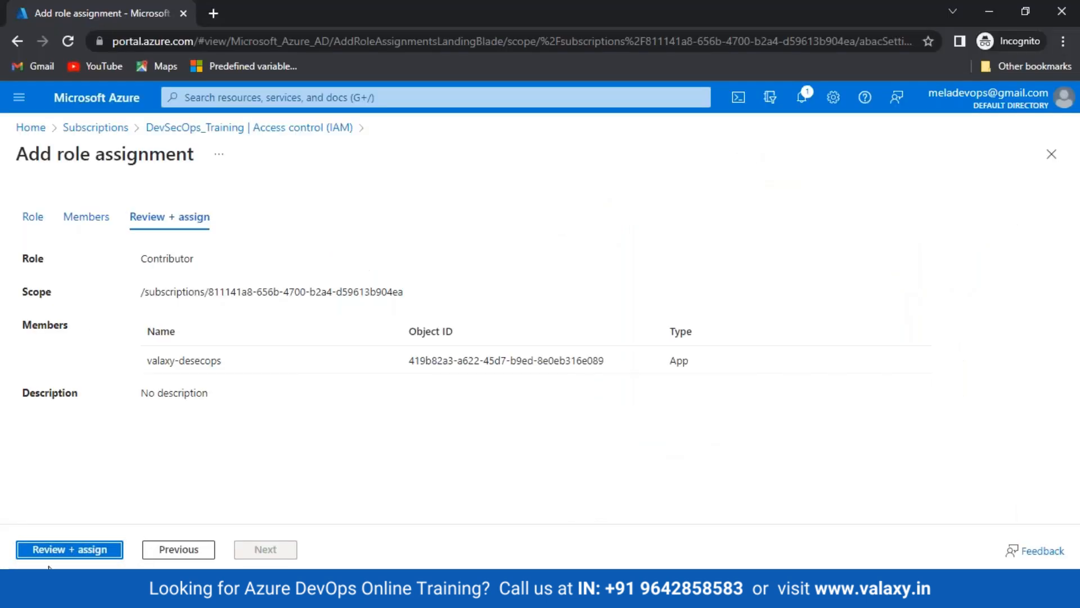
Assign Contributor to valaxy-desecops and tick the three older site-reco role assignments
click(38, 549)
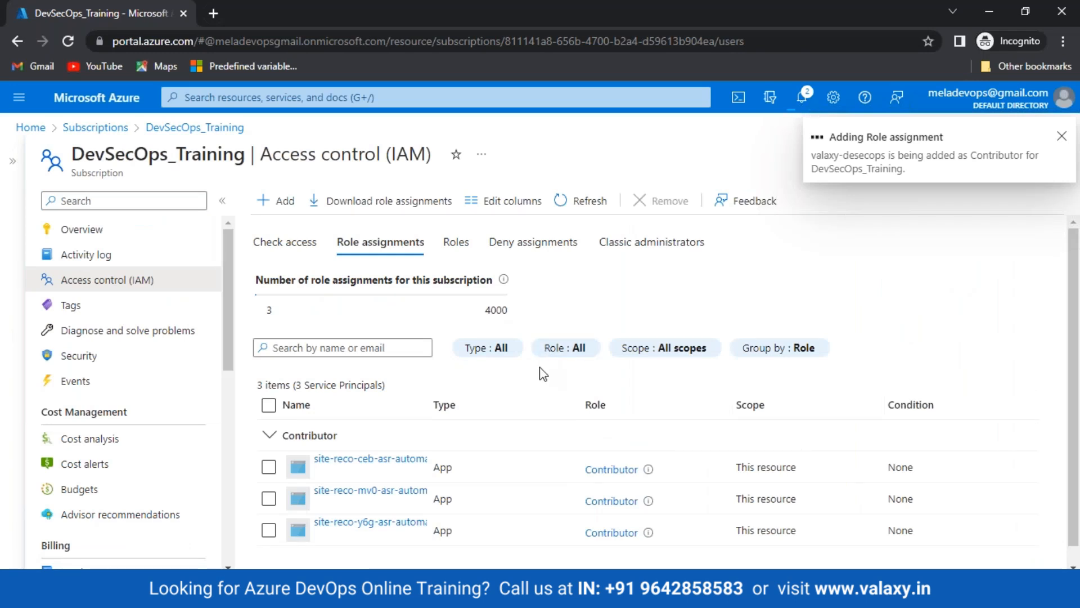
scroll(475, 440, down, 1)
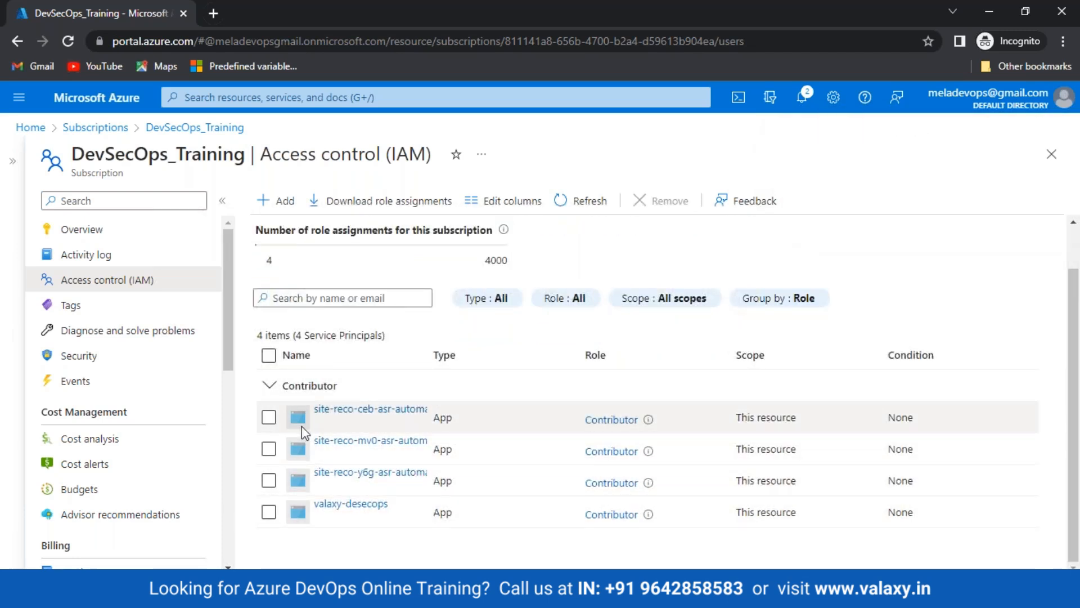
click(269, 417)
click(269, 449)
click(269, 480)
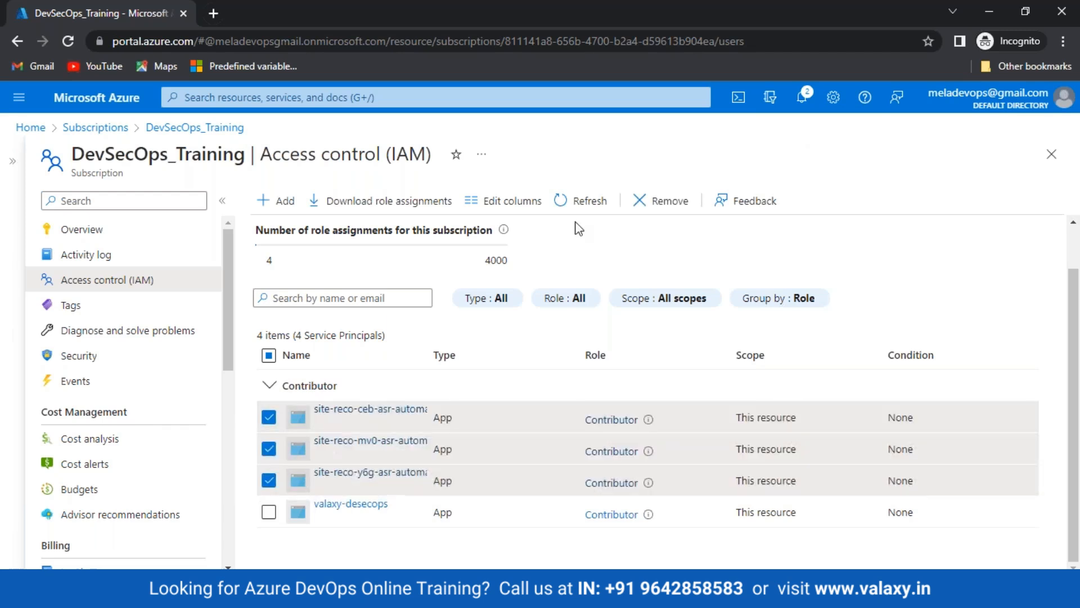
Remove the three selected site-reco role assignments from the subscription
click(667, 208)
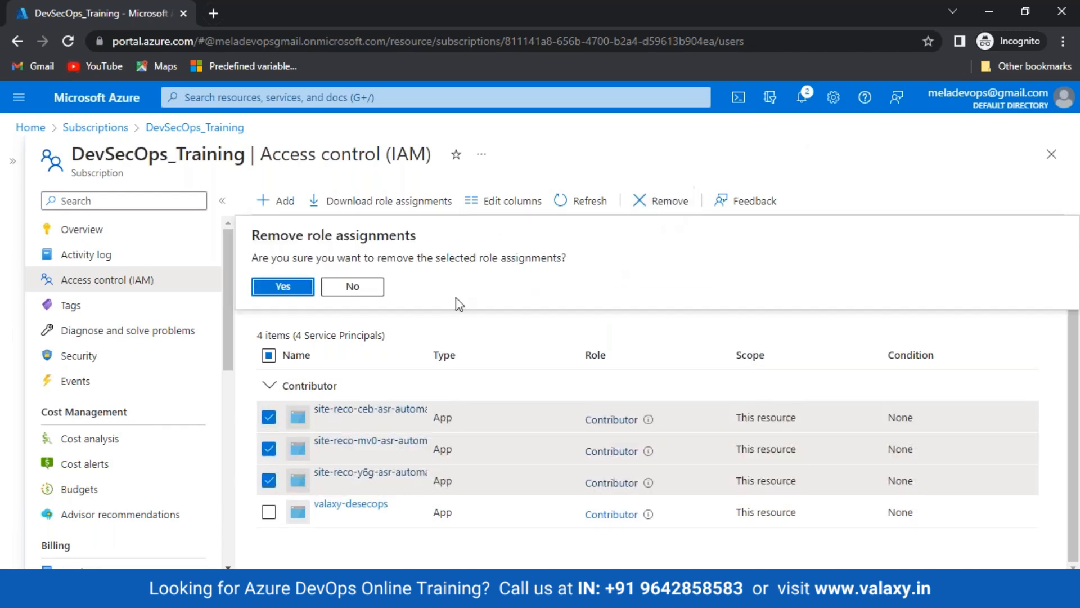
click(304, 286)
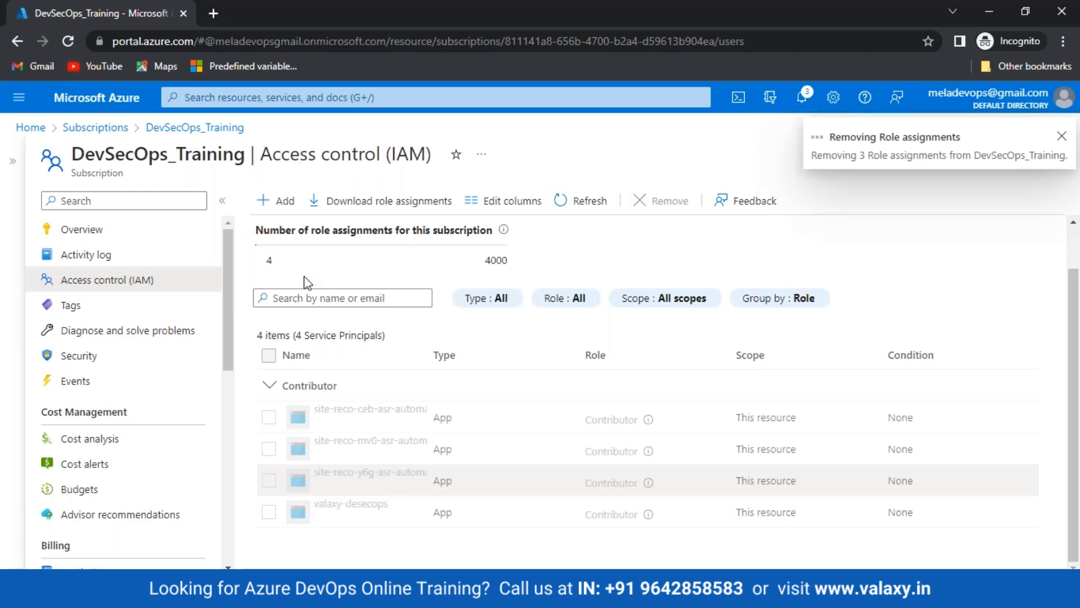
mouse_move(265, 595)
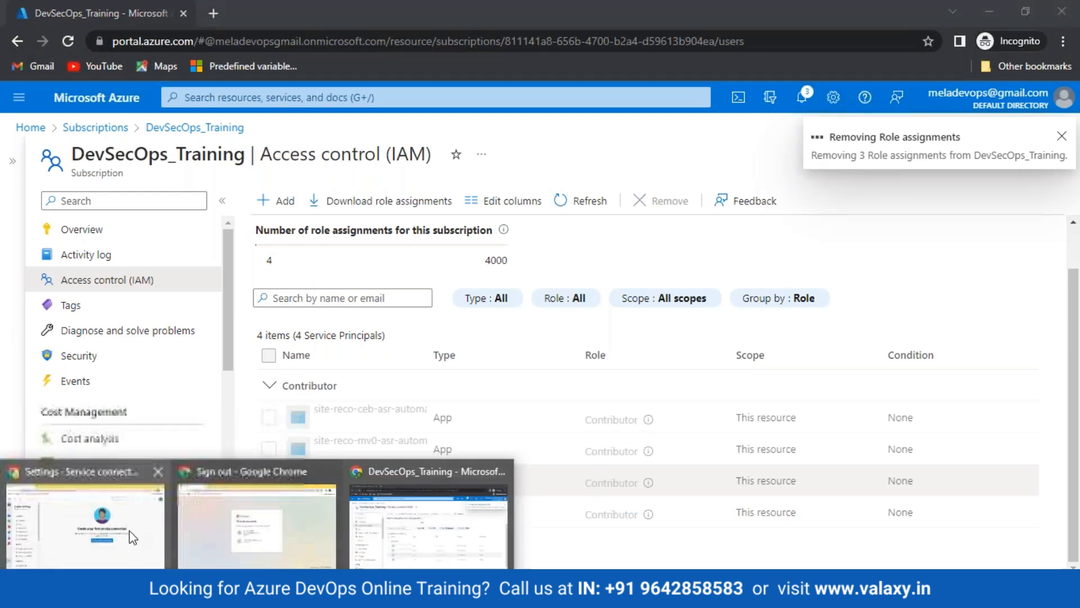
click(90, 507)
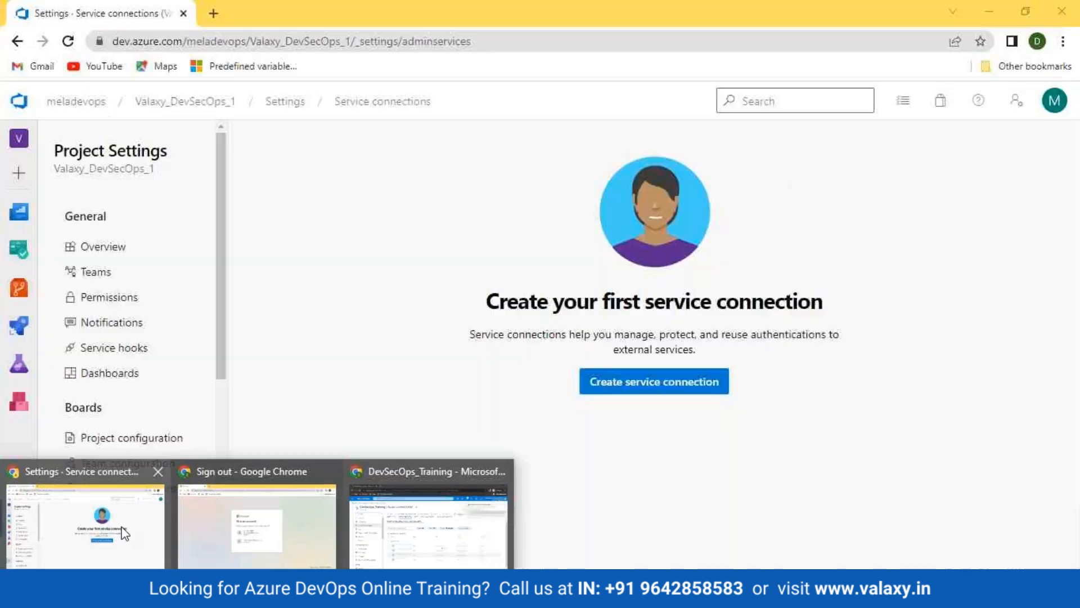
Create a new Azure Resource Manager service connection using Service principal (manual) authentication
click(658, 385)
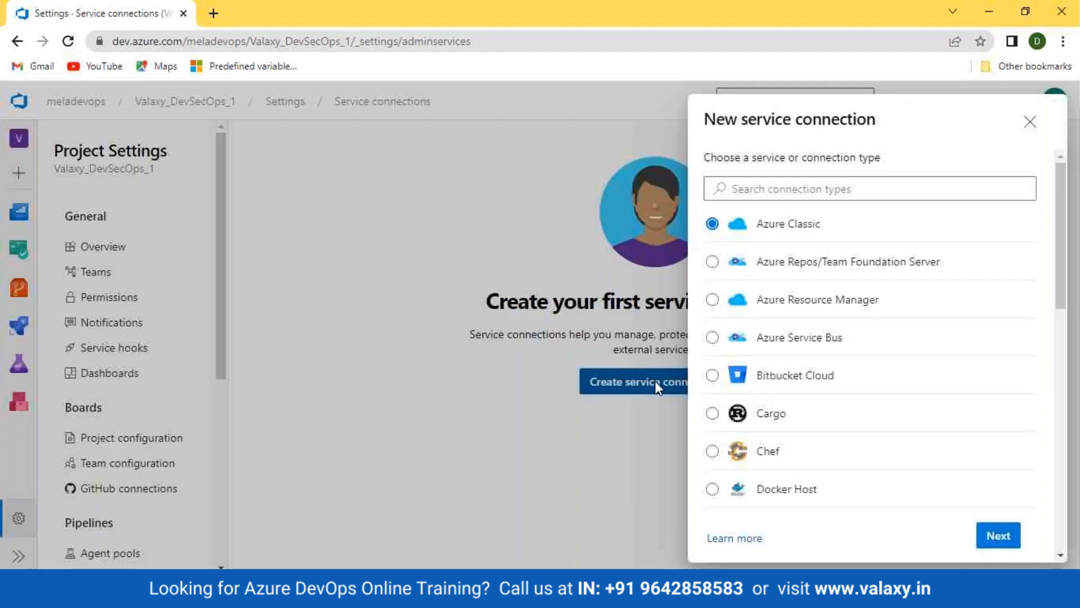
click(809, 303)
click(994, 533)
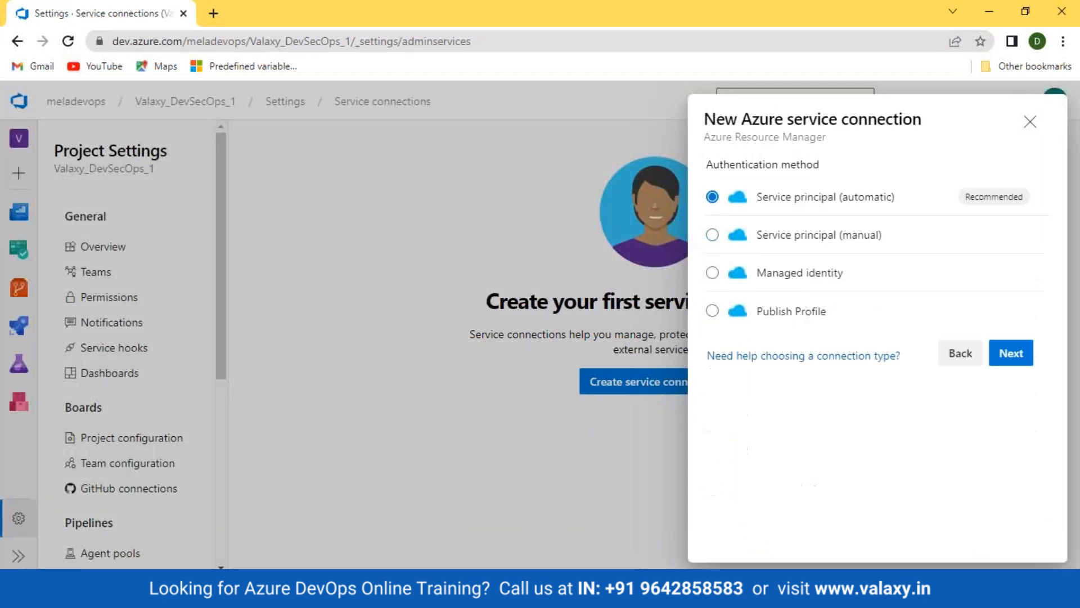
click(782, 248)
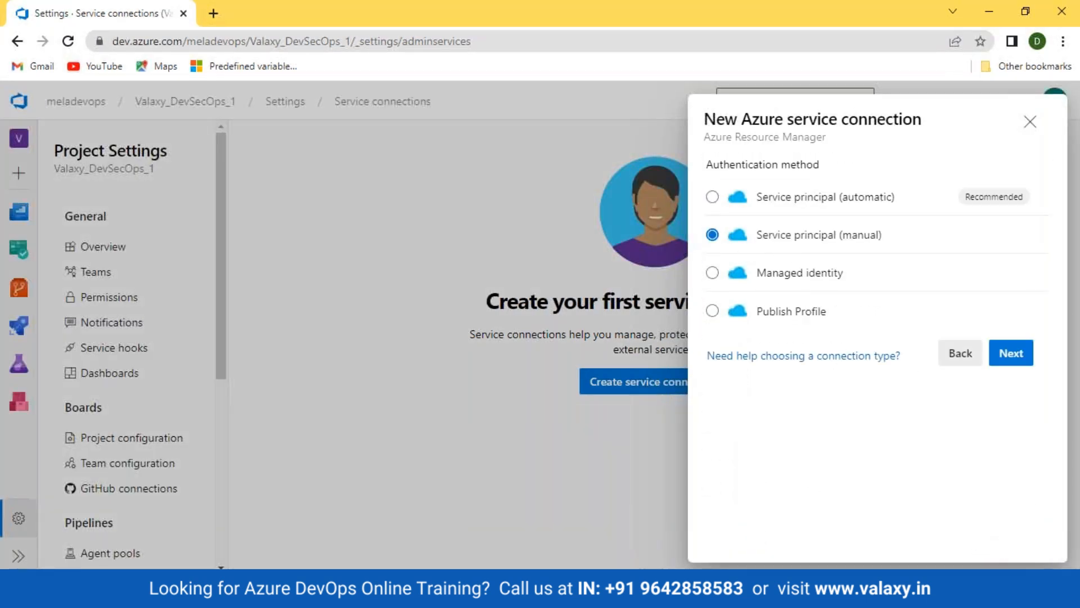
click(1019, 354)
click(815, 363)
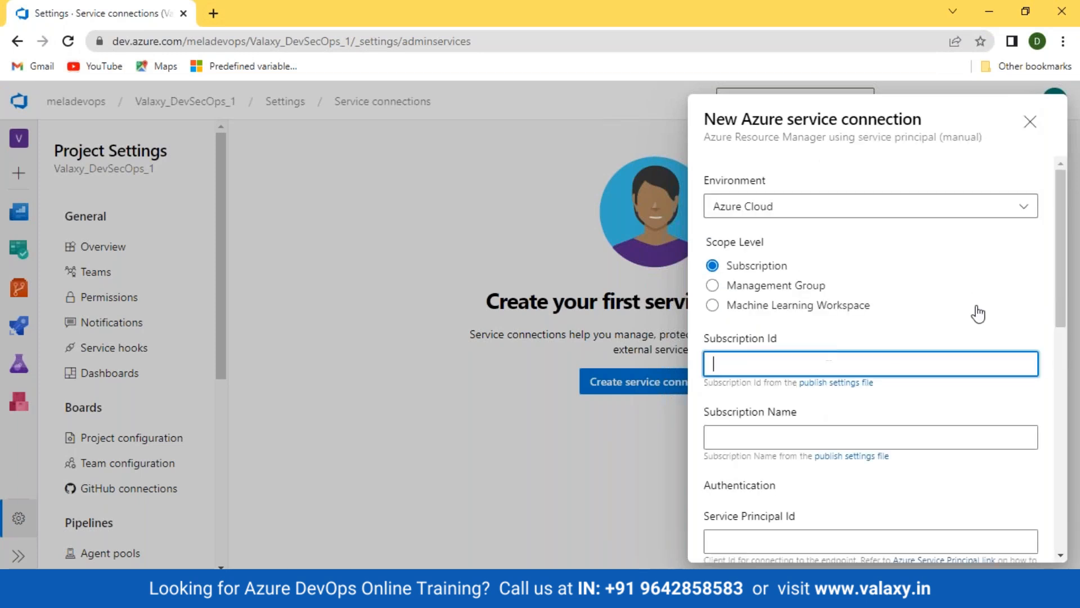
scroll(977, 313, down, 3)
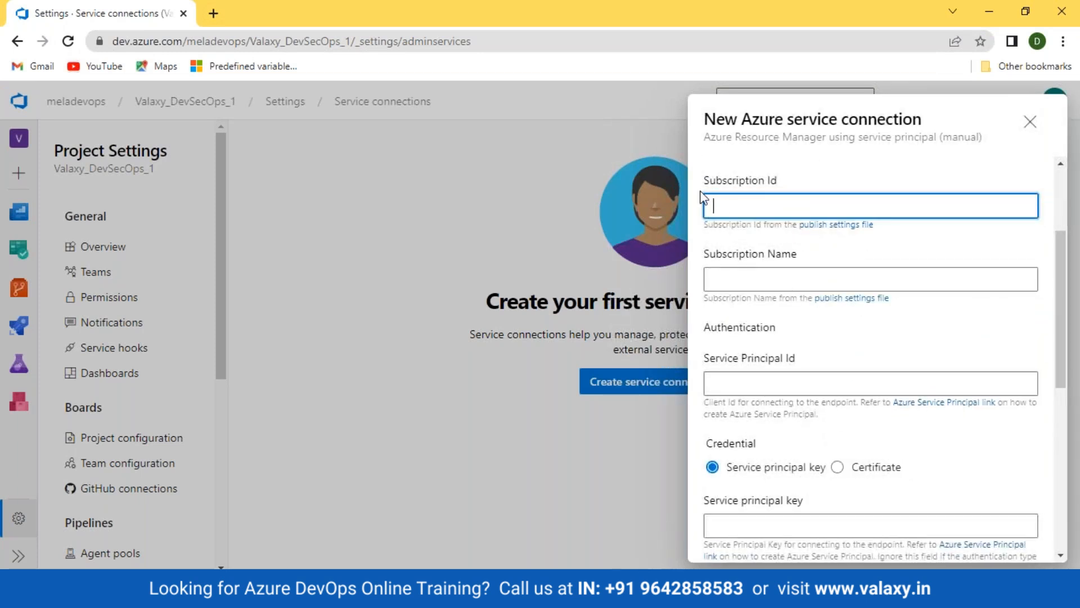
drag(708, 180, 778, 181)
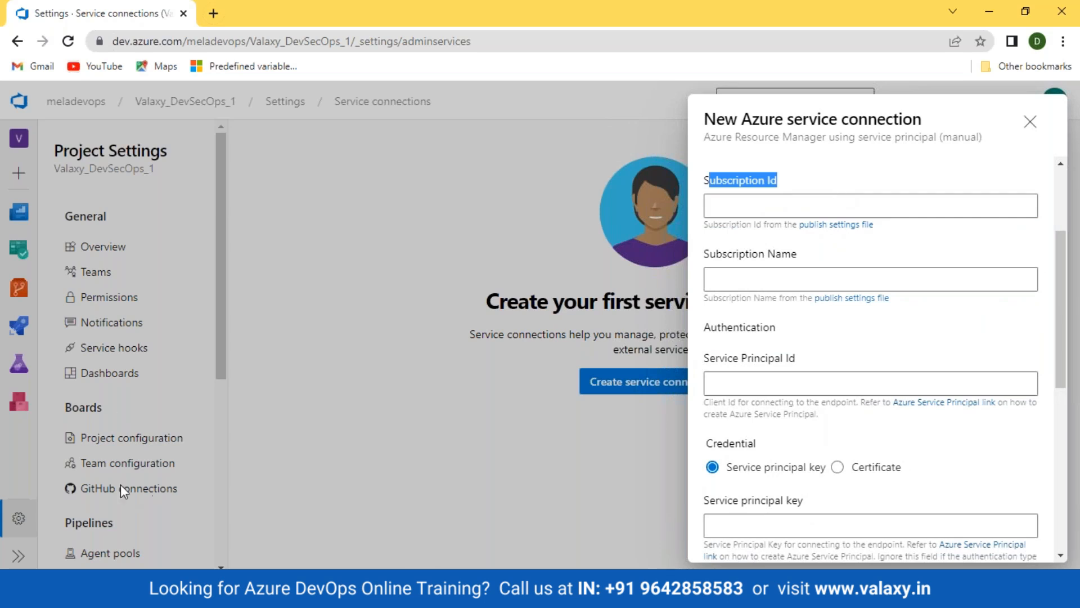
Copy the subscription ID from the Azure portal overview into the Subscription Id field
click(433, 506)
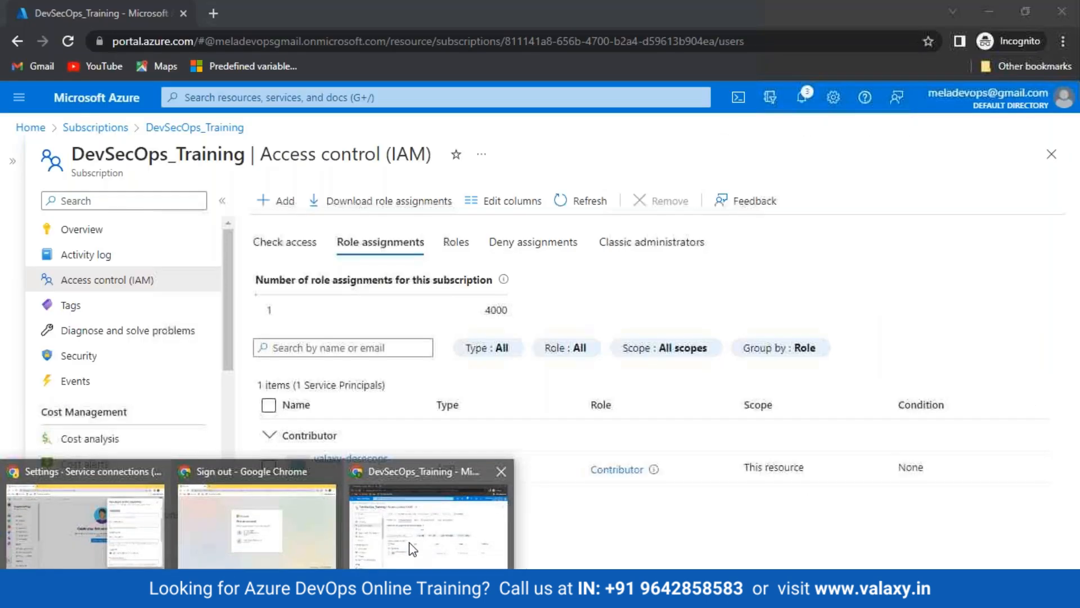
click(85, 228)
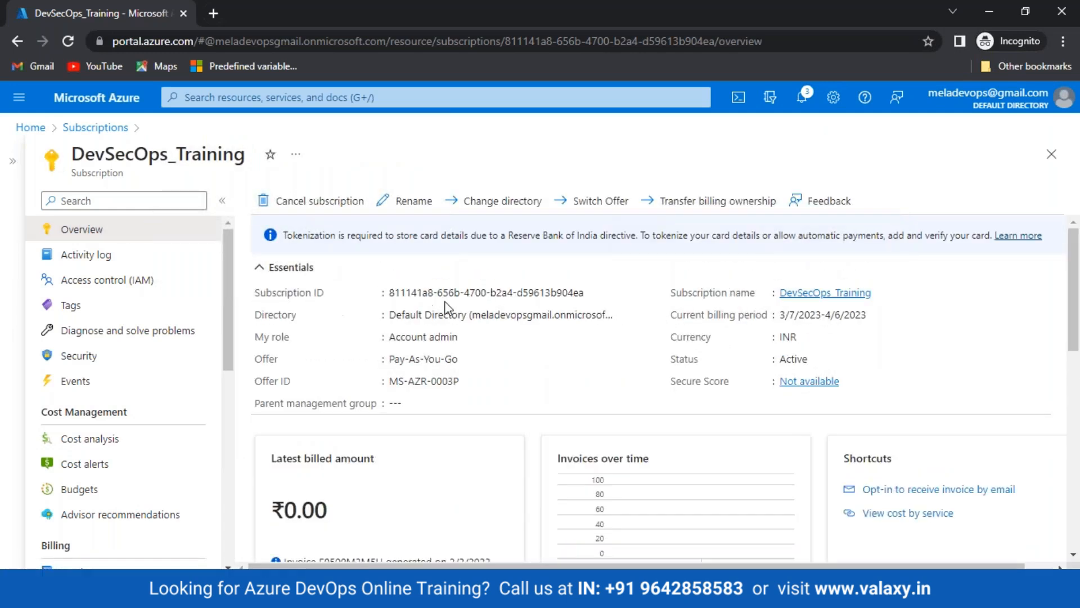
click(594, 293)
key(alt+Tab)
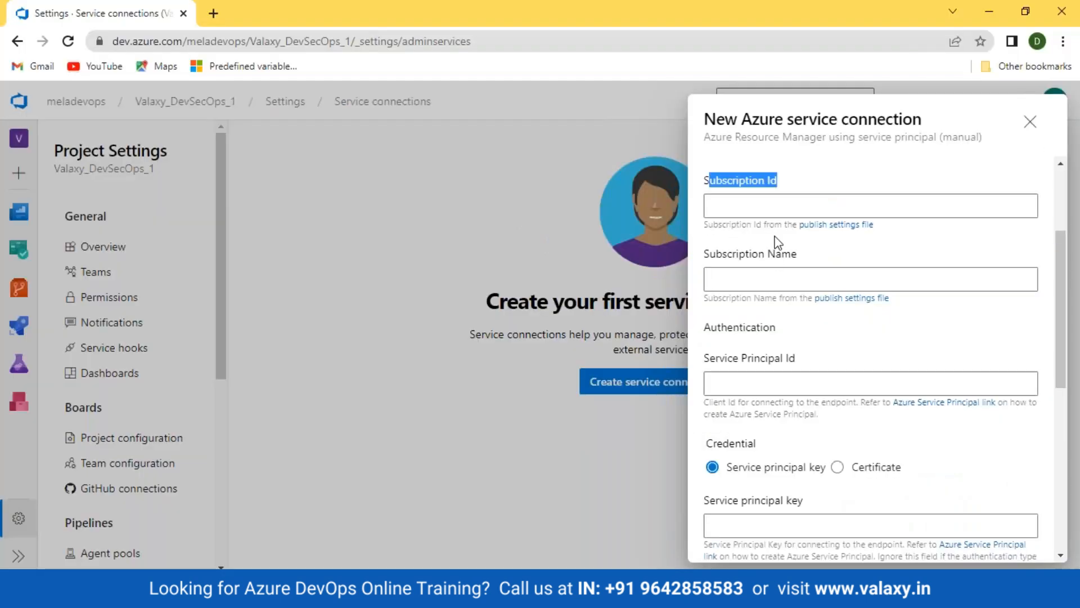
click(778, 207)
key(ctrl+v)
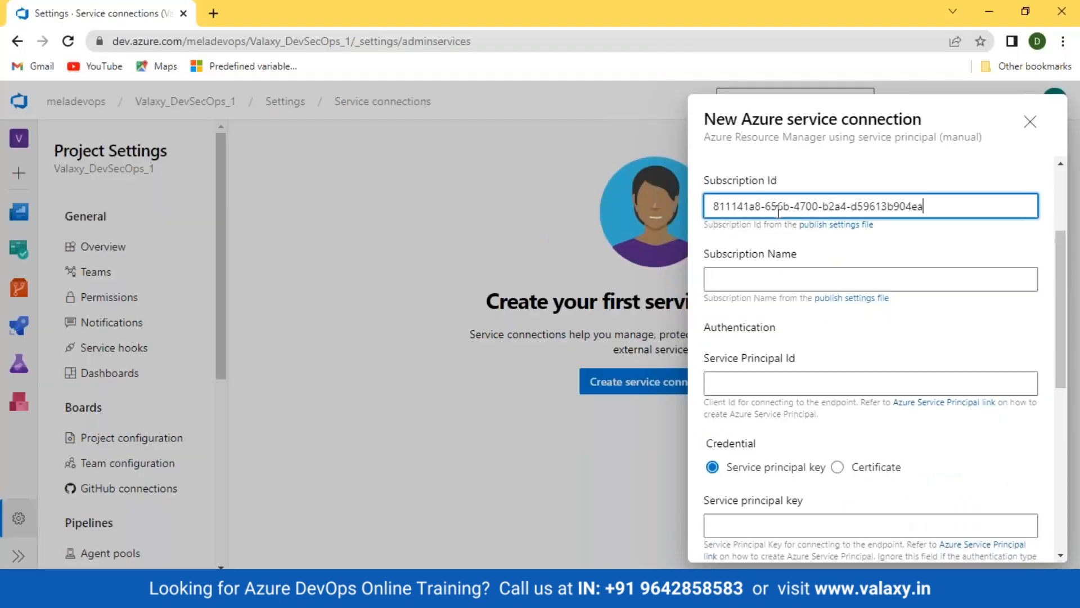
Copy DevSecOps_Training from the portal into the Subscription Name field
click(763, 280)
key(alt+Tab)
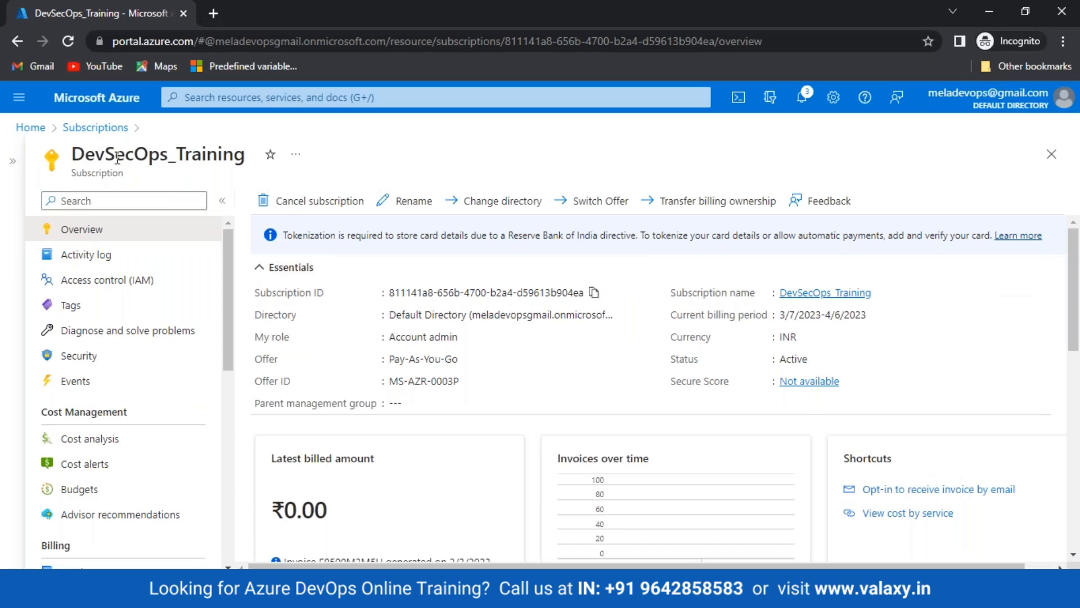
drag(73, 154, 256, 152)
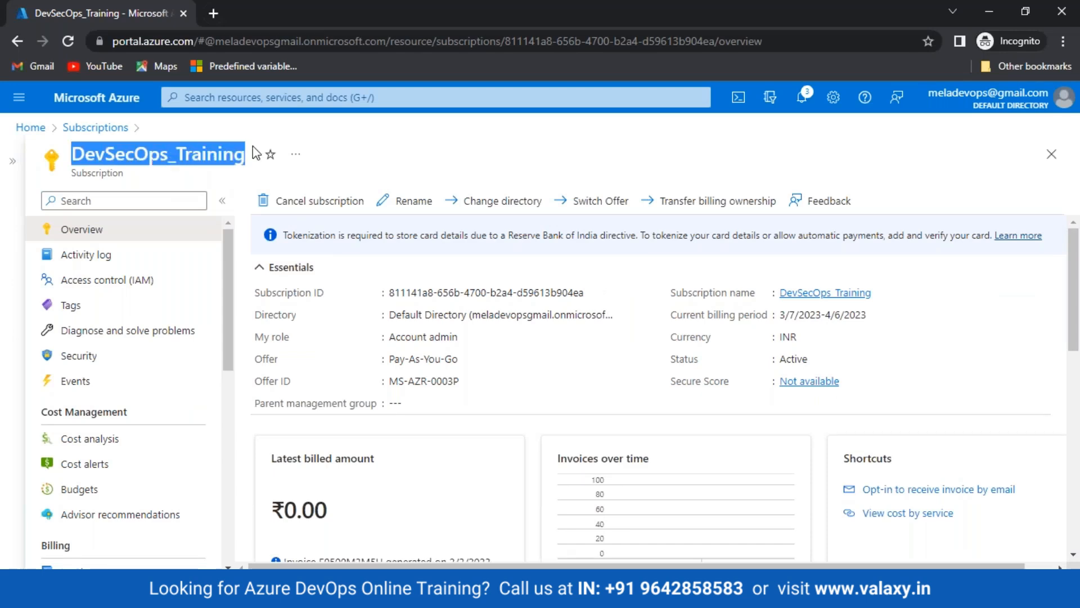
key(ctrl+c)
key(alt+Tab)
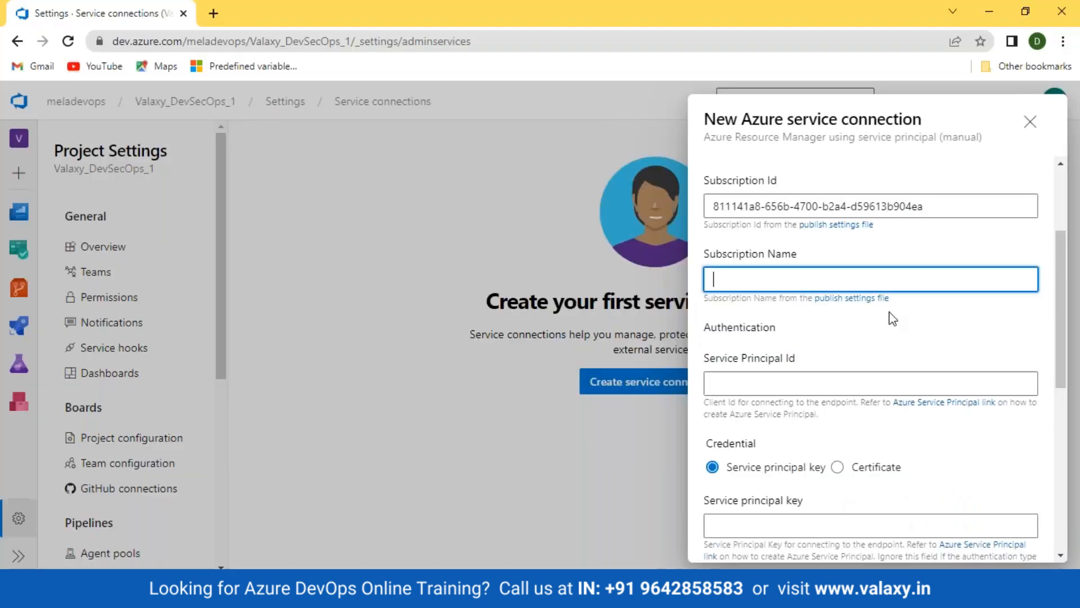
key(ctrl+v)
Point out the Service Principal Id field and go to the Azure portal home page
click(765, 386)
key(alt+Tab)
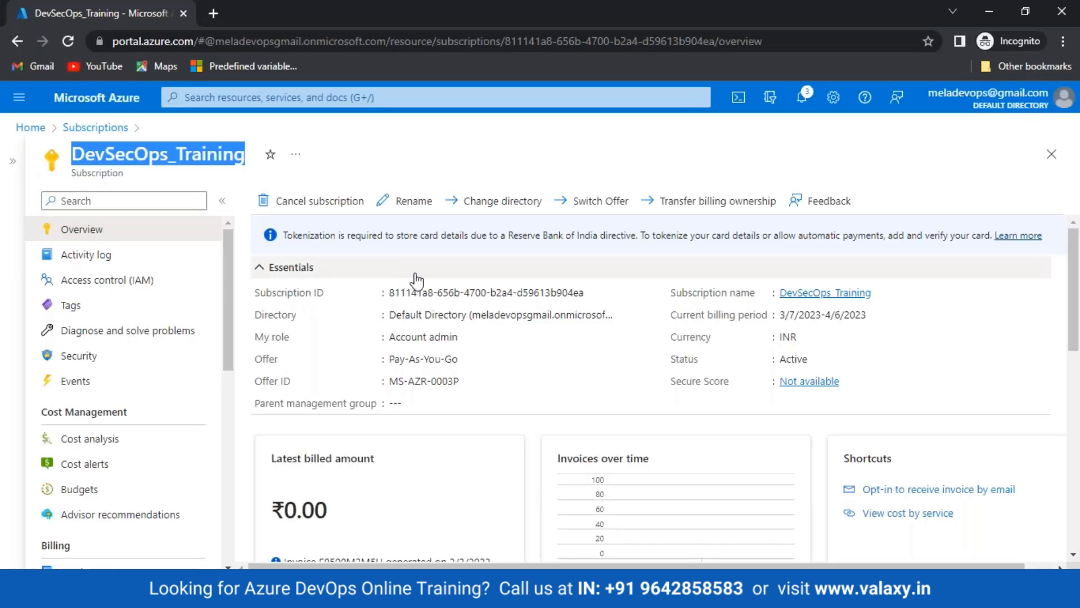
key(alt+Tab)
scroll(953, 376, down, 1)
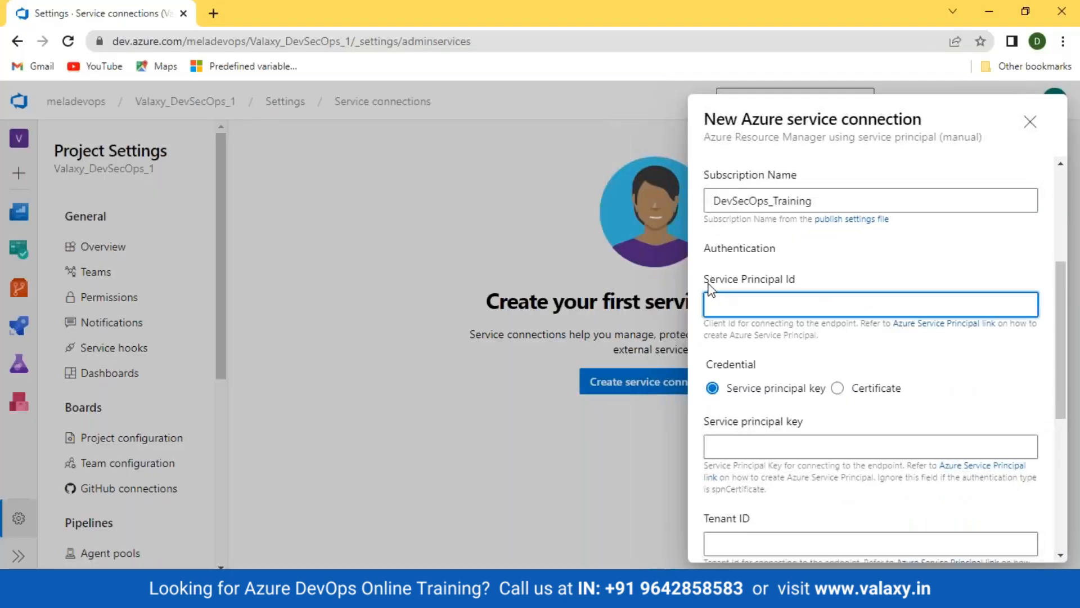
drag(702, 285, 814, 287)
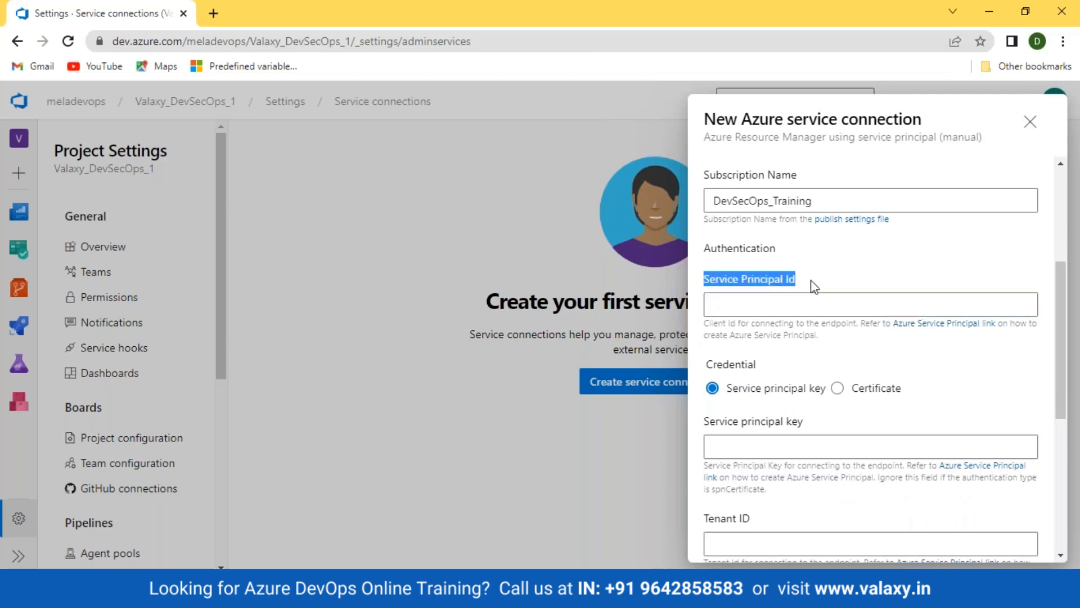
key(alt+Tab)
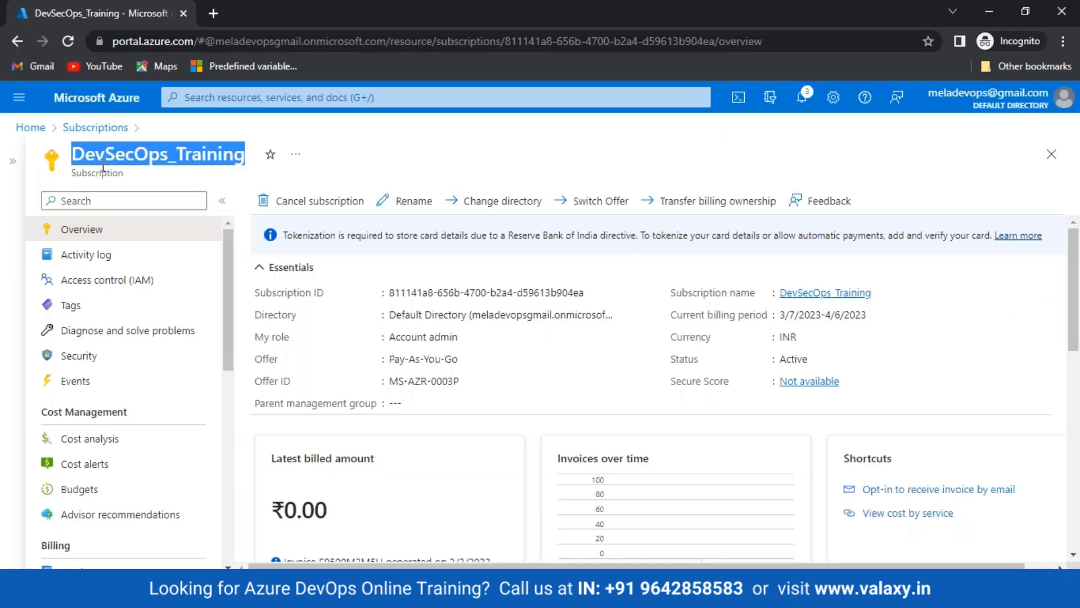
click(30, 128)
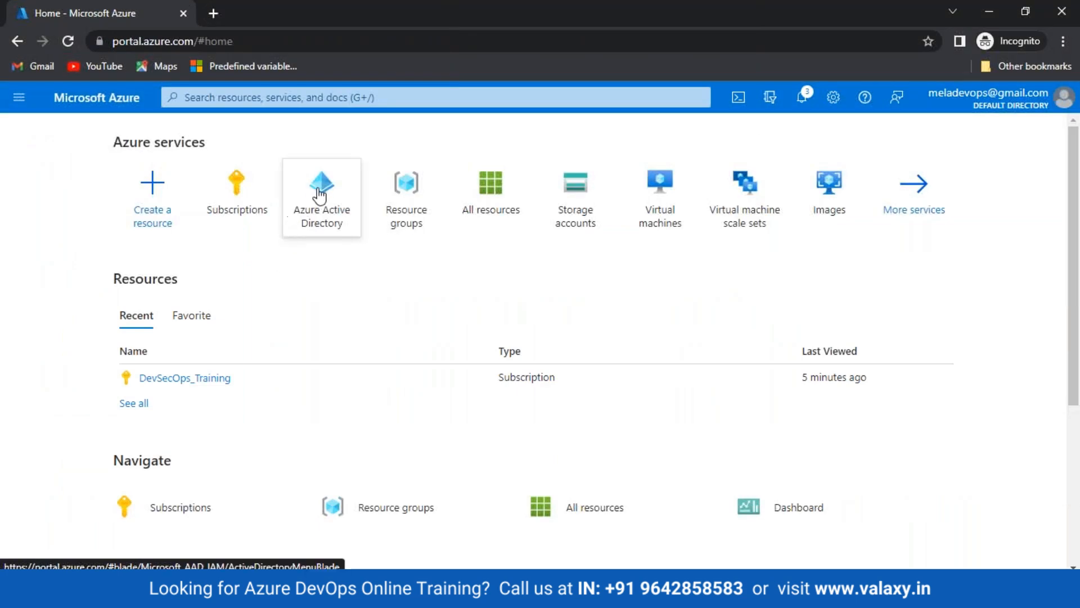
Open the valaxy-desecops app registration in Azure Active Directory and copy its Application (client) ID
click(318, 205)
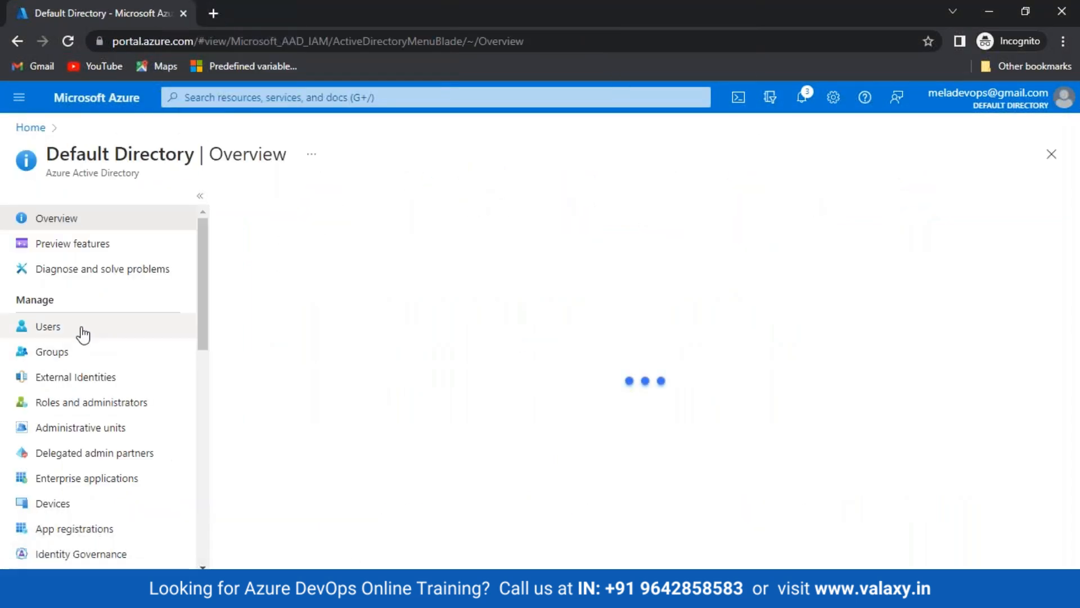
click(66, 528)
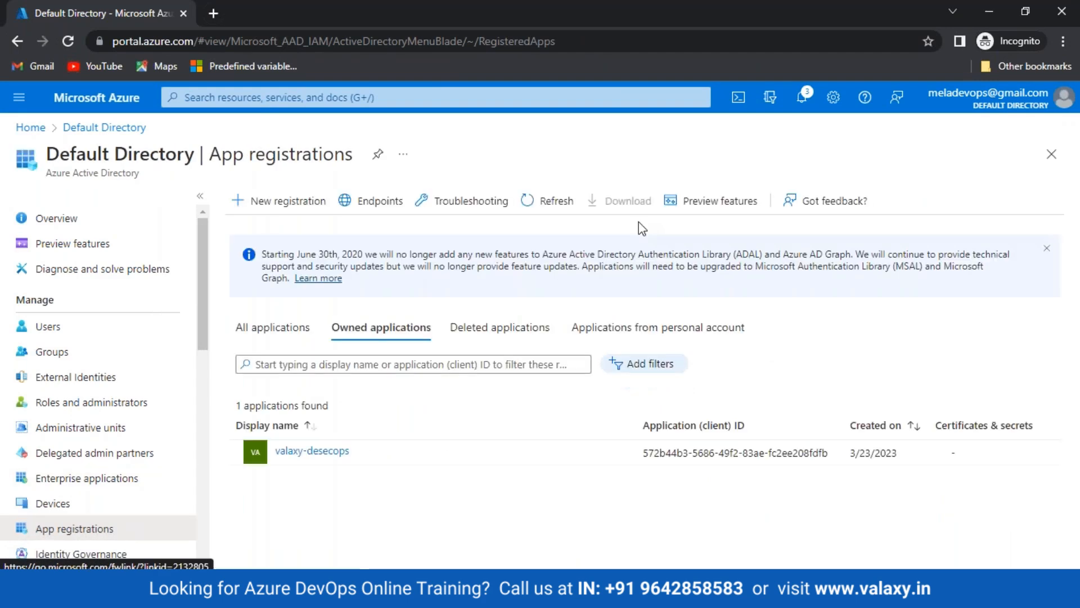
click(315, 452)
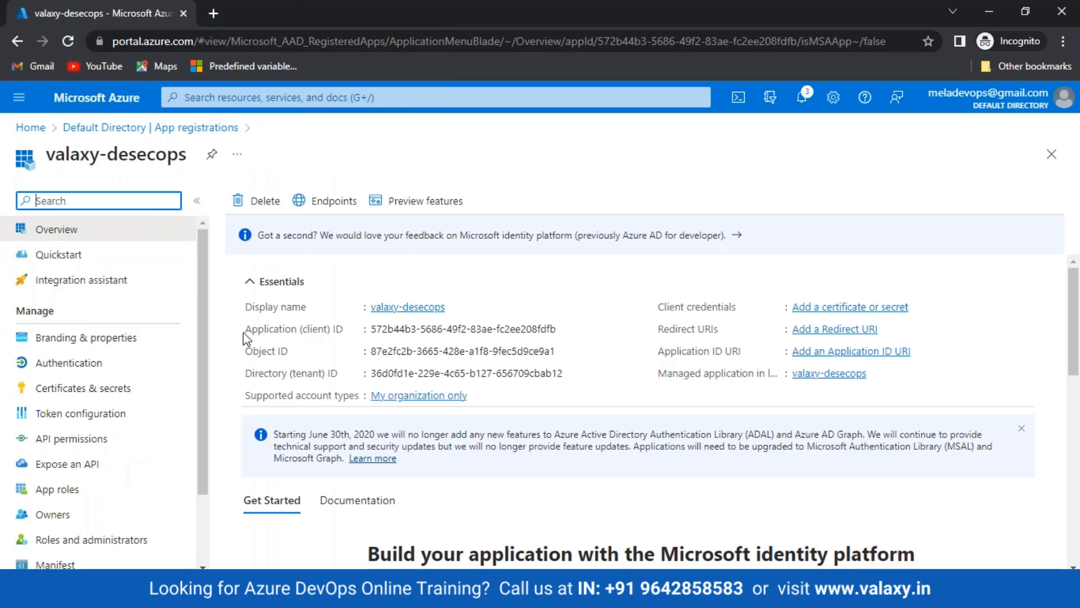
drag(243, 338, 366, 331)
click(414, 343)
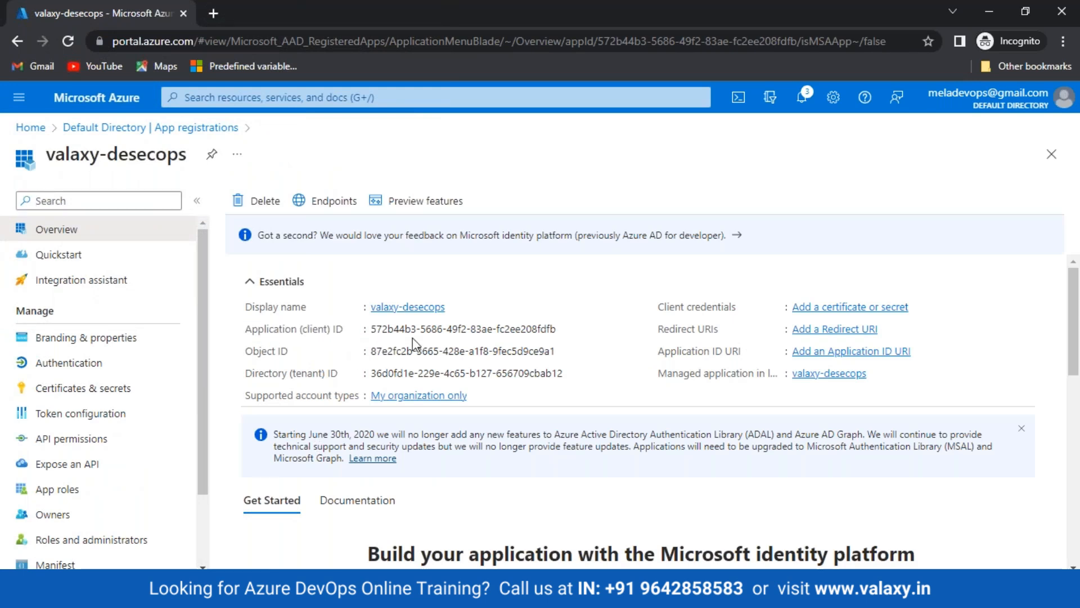
click(565, 330)
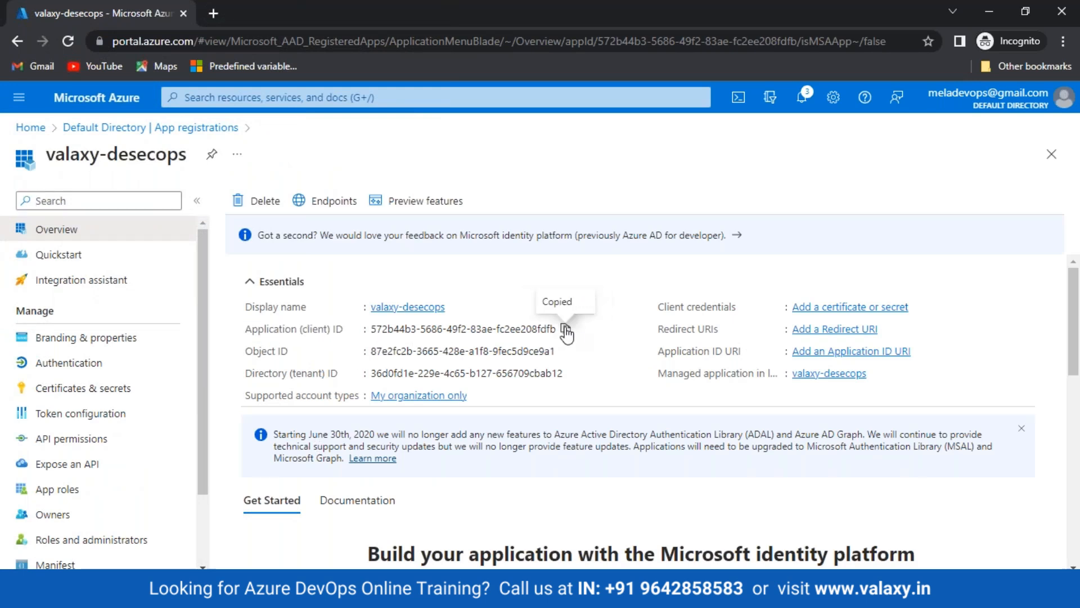
Paste the client ID into Service Principal Id and point out the Service principal key field
key(alt+Tab)
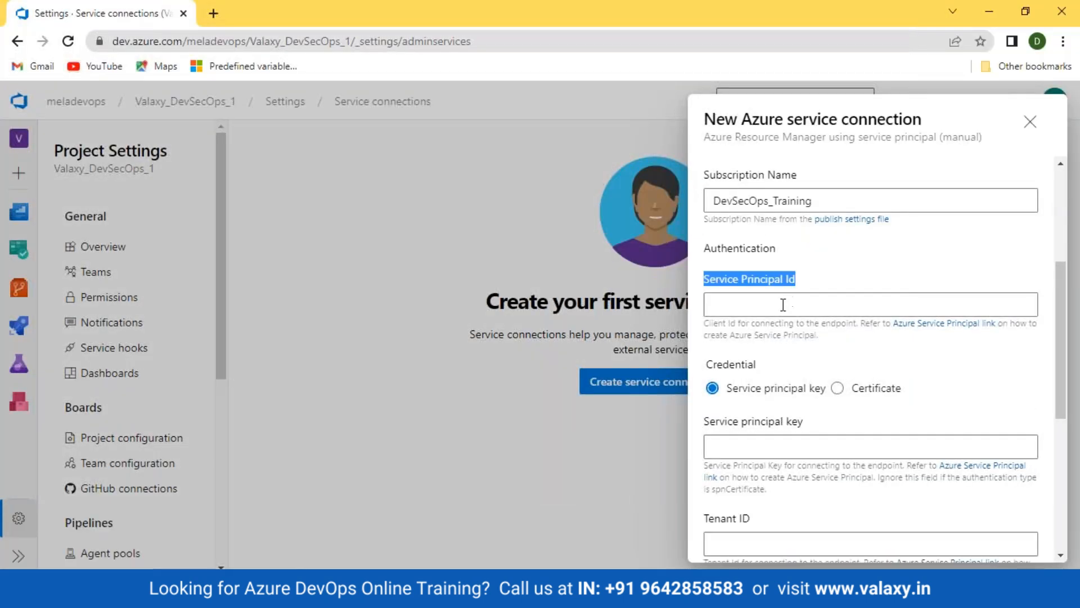
click(783, 304)
key(ctrl+v)
scroll(782, 306, down, 1)
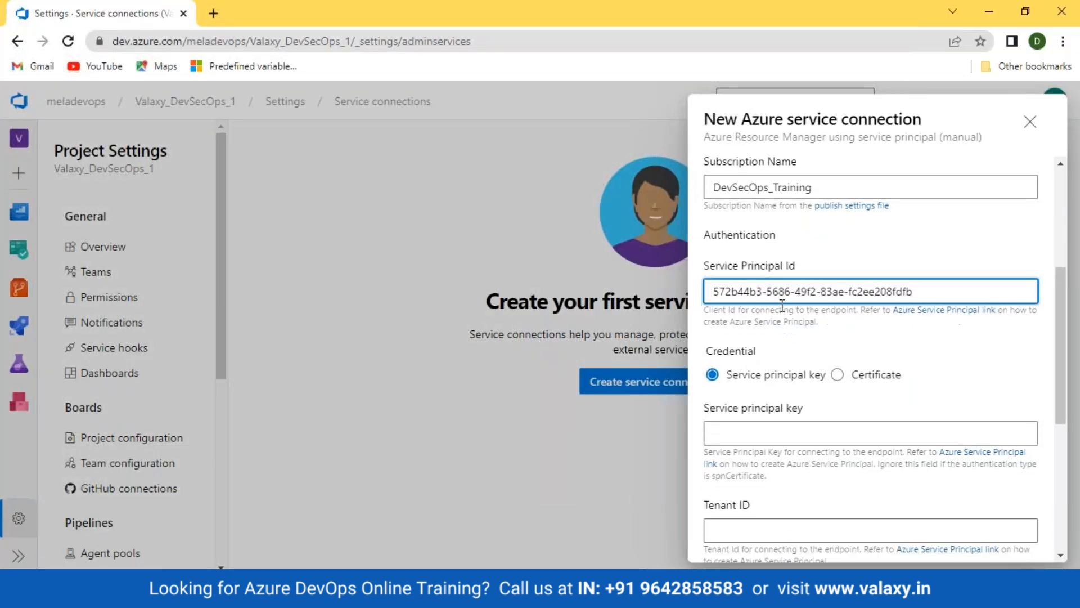
scroll(782, 306, down, 1)
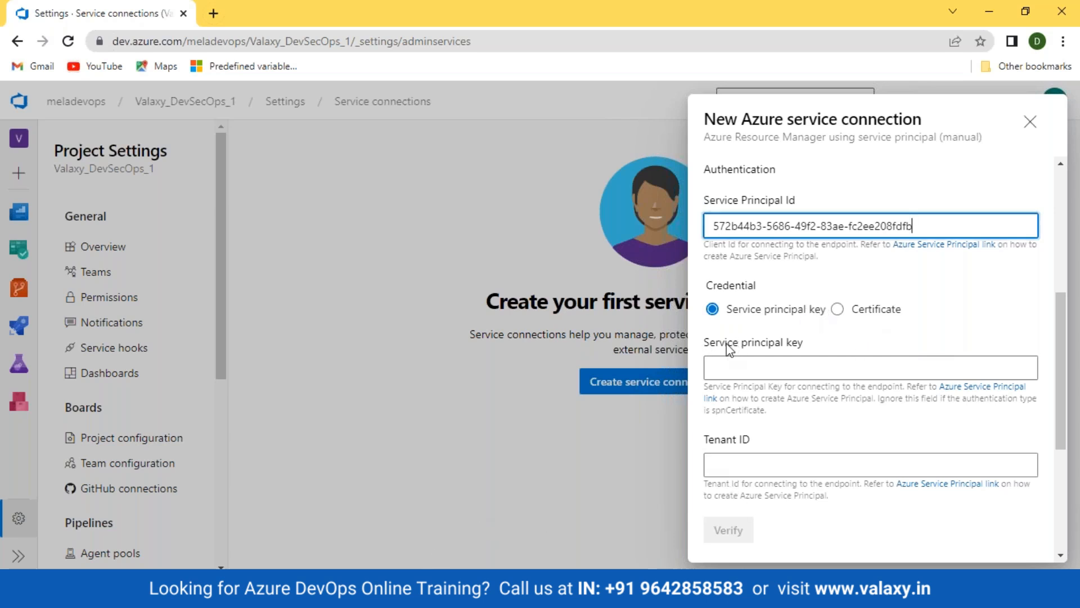
drag(699, 345, 836, 346)
click(836, 346)
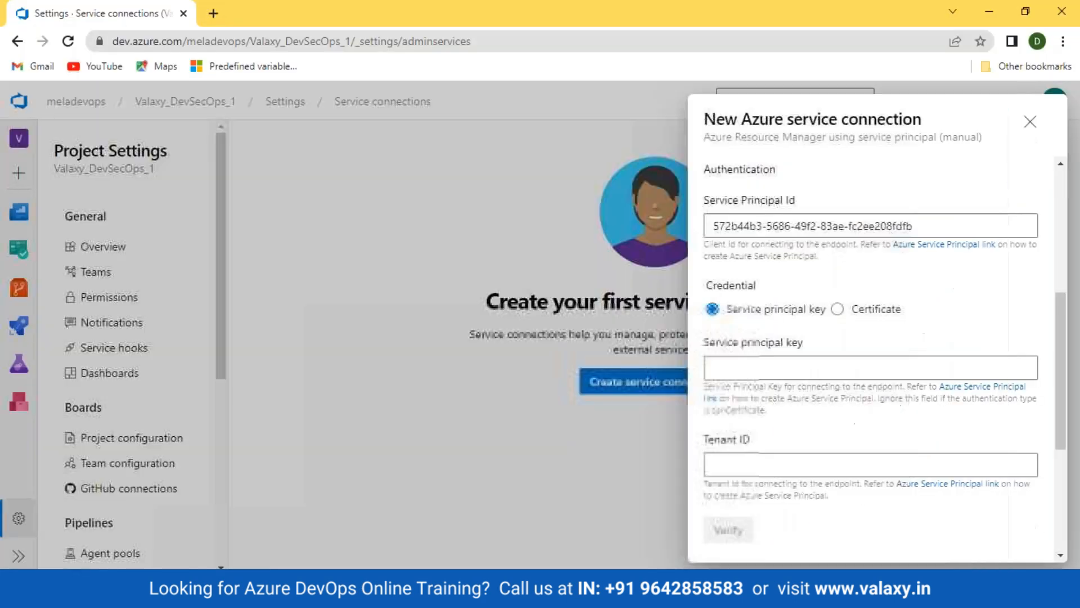
Open the valaxy-desecops app's Certificates & secrets page in Azure portal
click(231, 588)
click(424, 556)
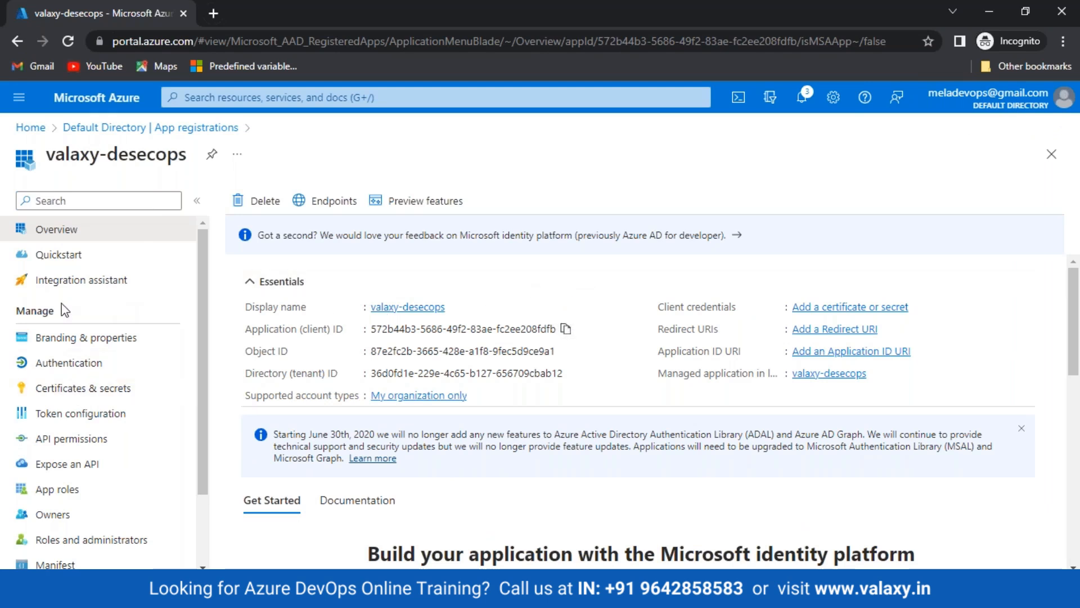
click(88, 394)
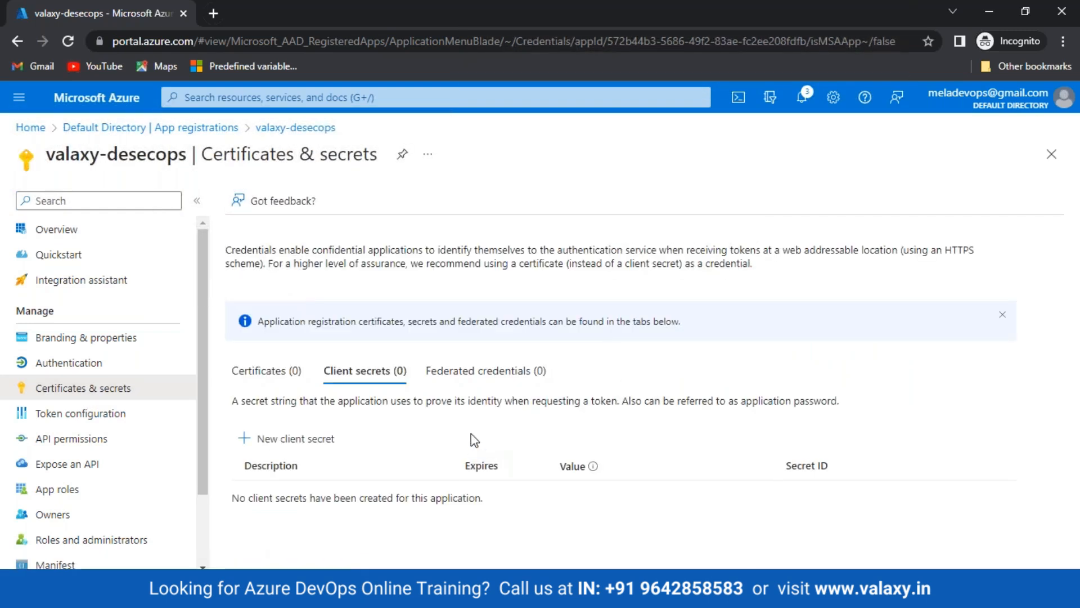
Add a new client secret described 'valaxy-devsecops' that expires in 90 days
click(283, 445)
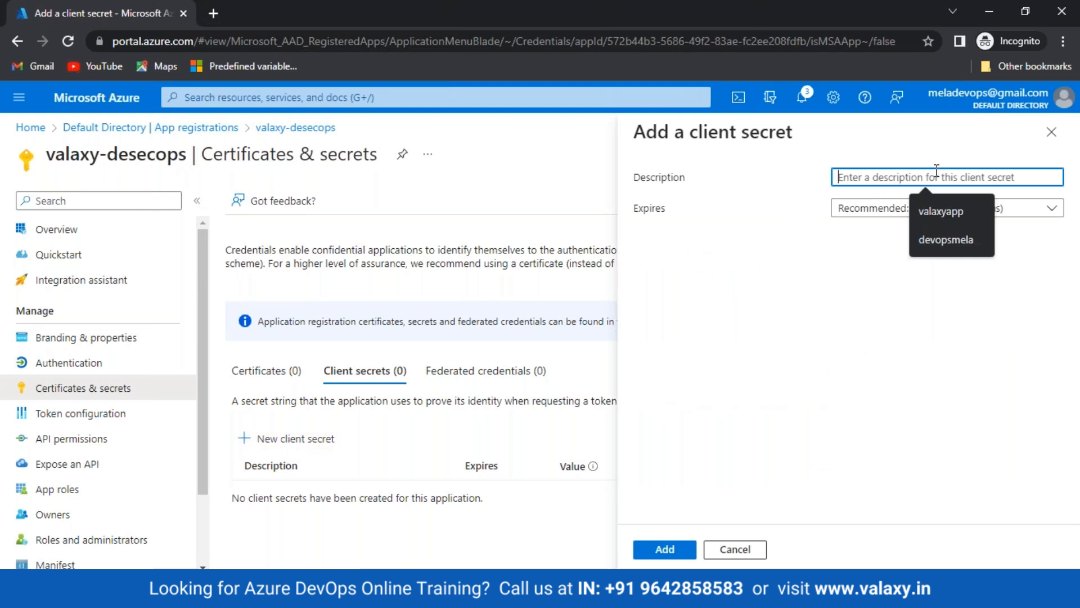
text(va)
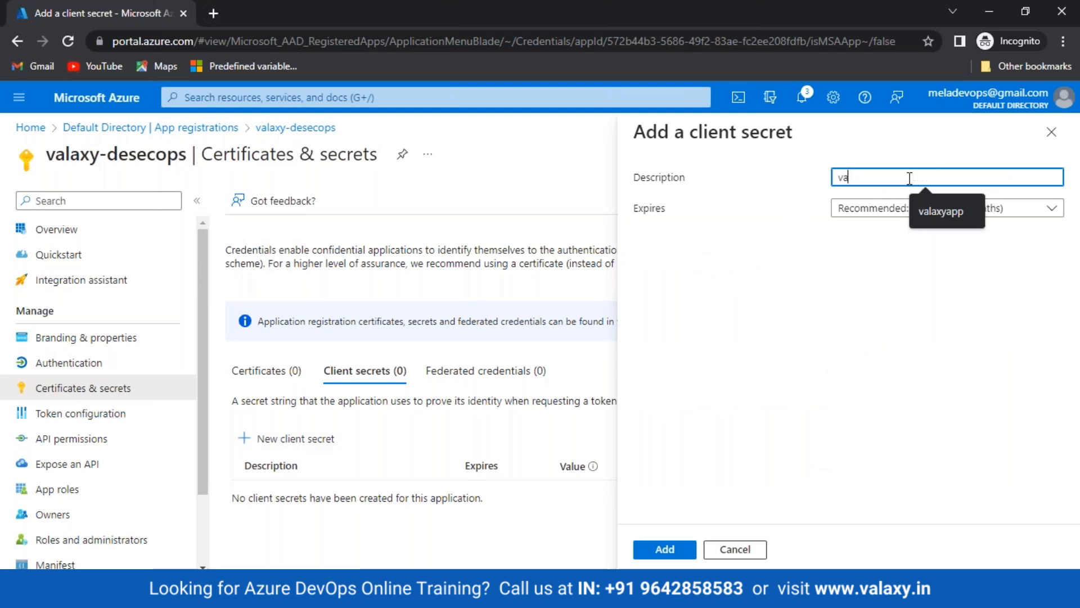
text(laxy)
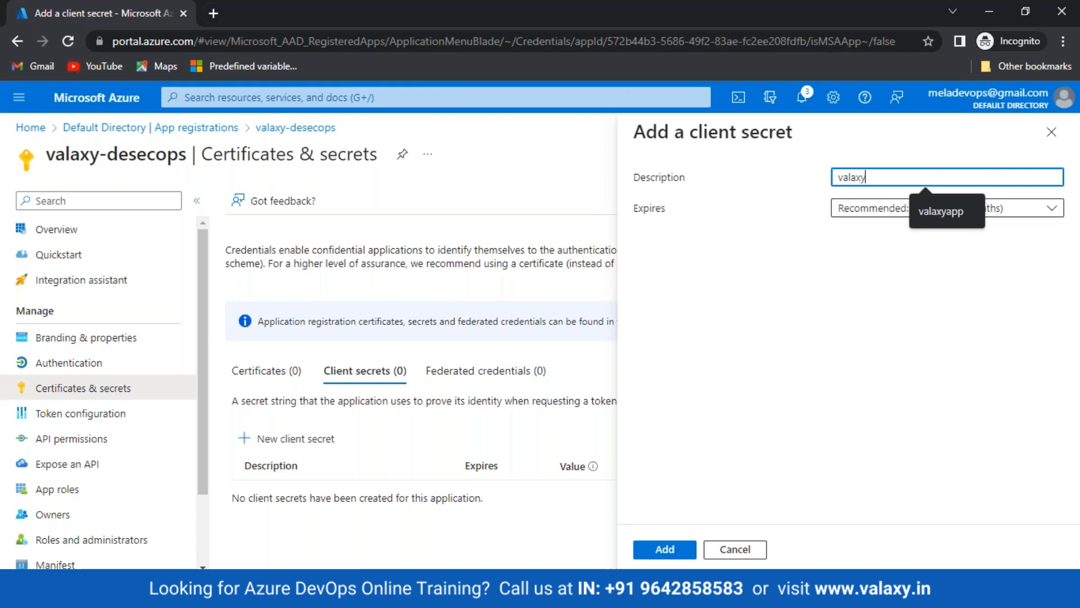
text(-devsecops)
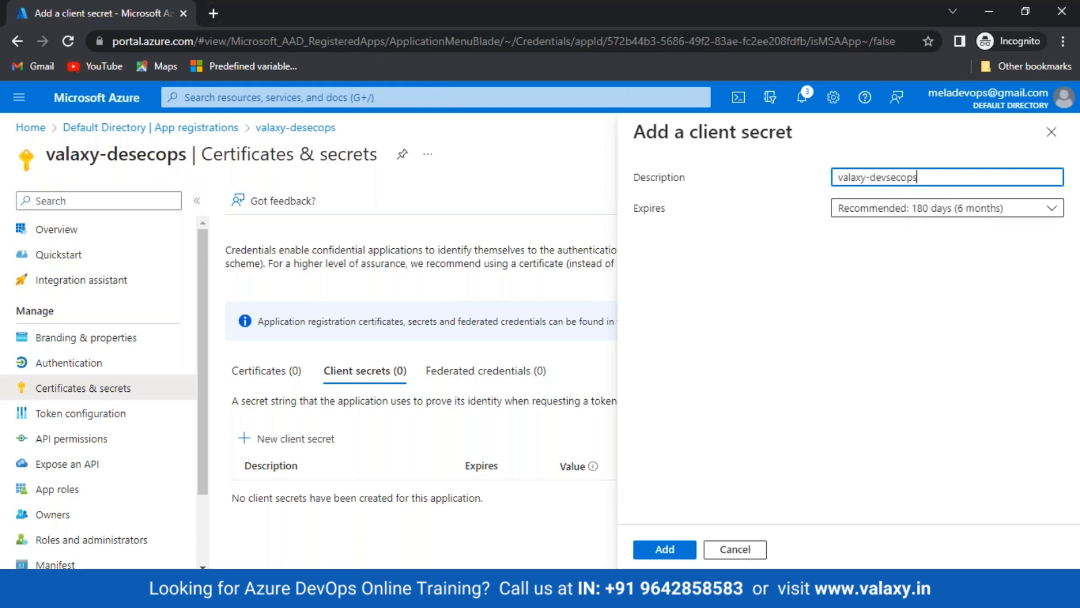
click(948, 208)
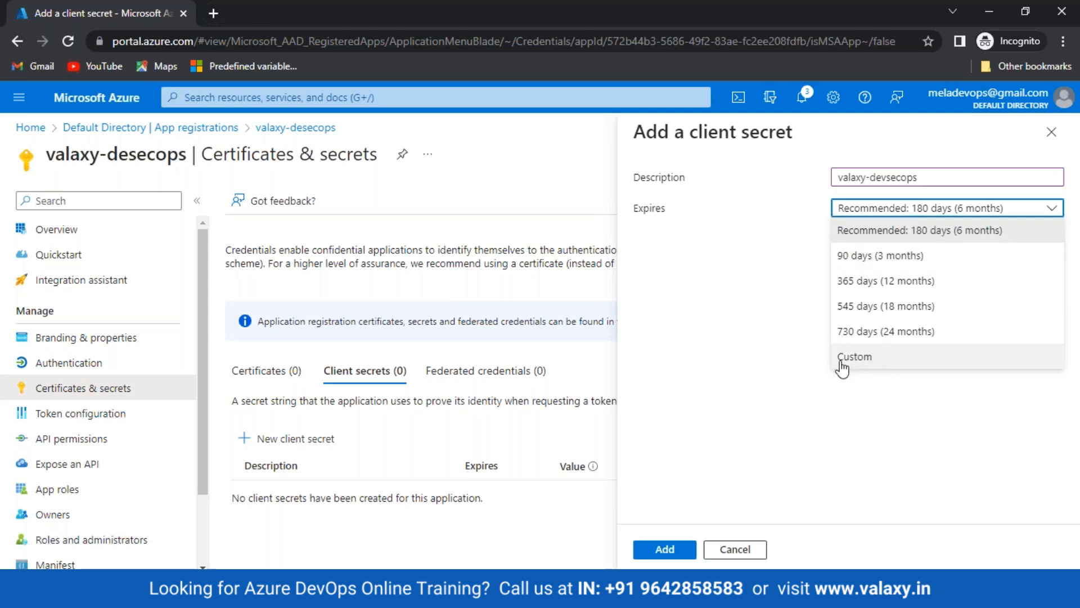
click(880, 256)
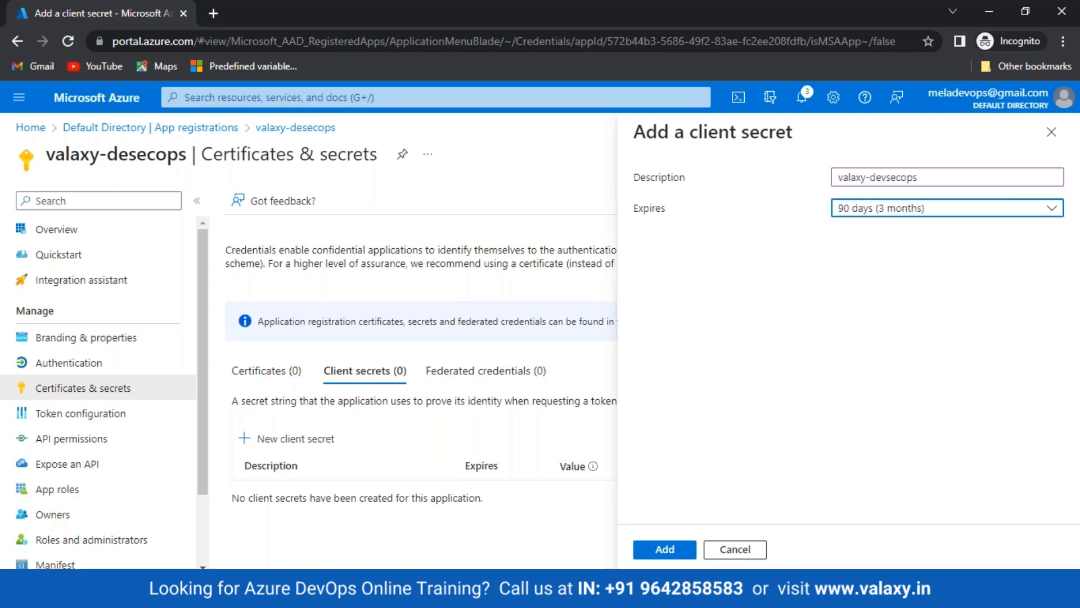
click(665, 547)
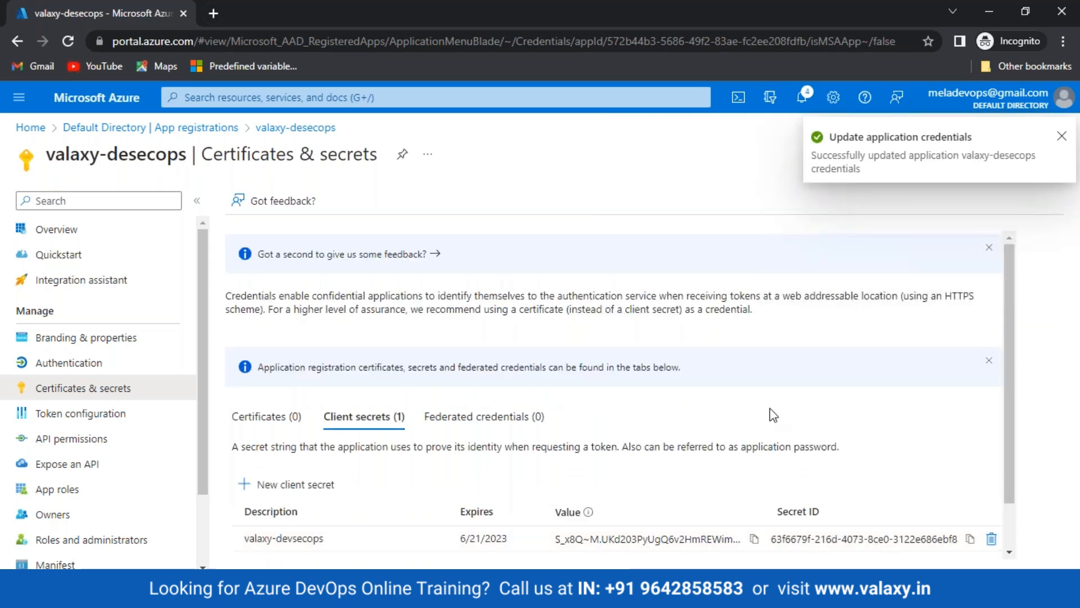
Copy the new secret's value and return to the DevOps form's Service principal key field
scroll(773, 415, down, 1)
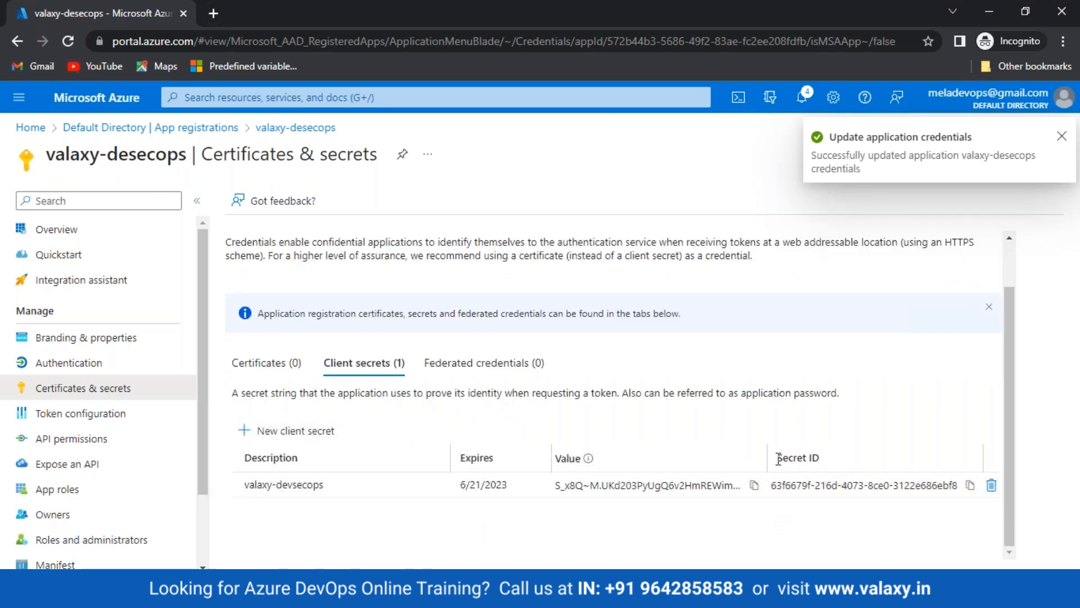
drag(778, 459, 832, 462)
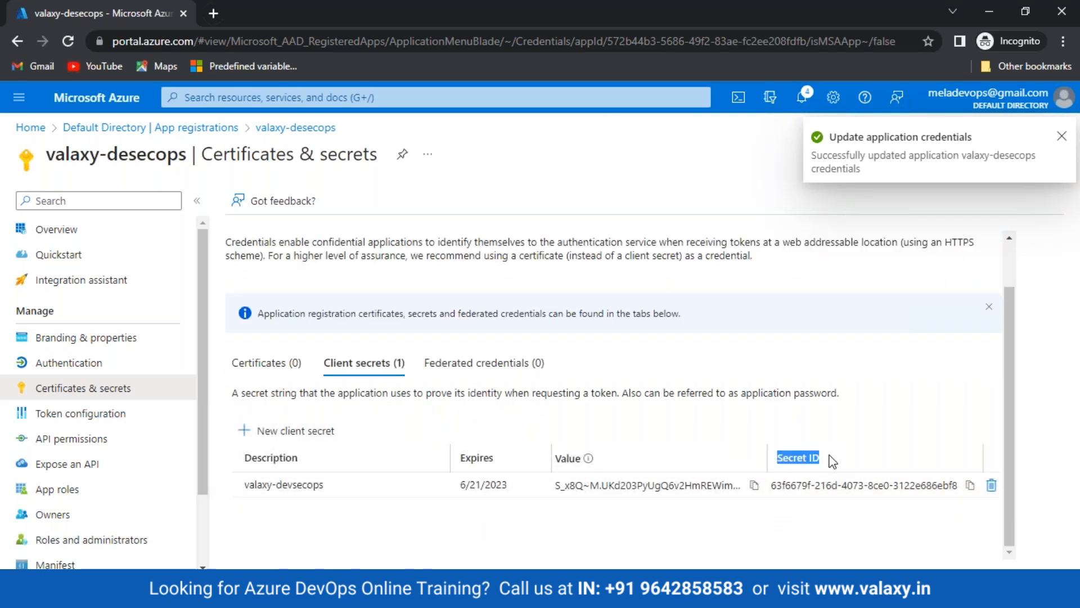
click(754, 487)
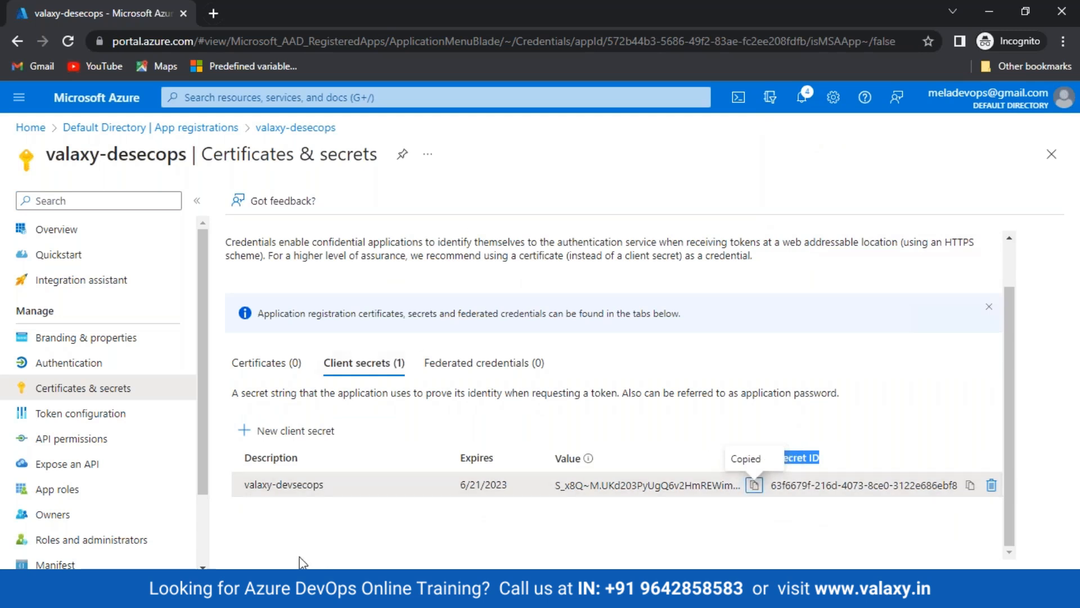
click(257, 592)
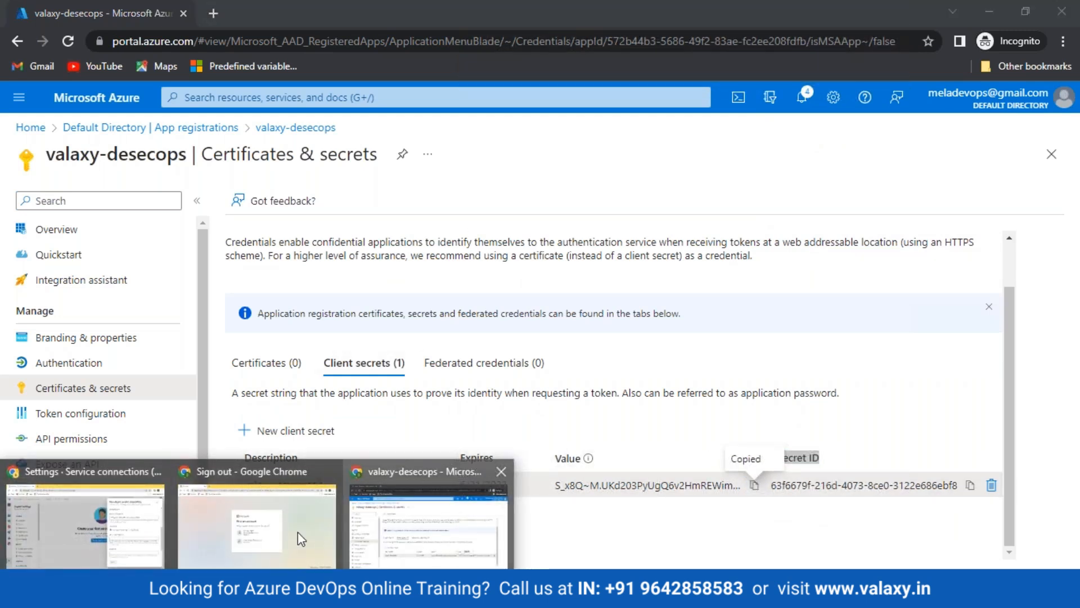
click(85, 526)
click(757, 366)
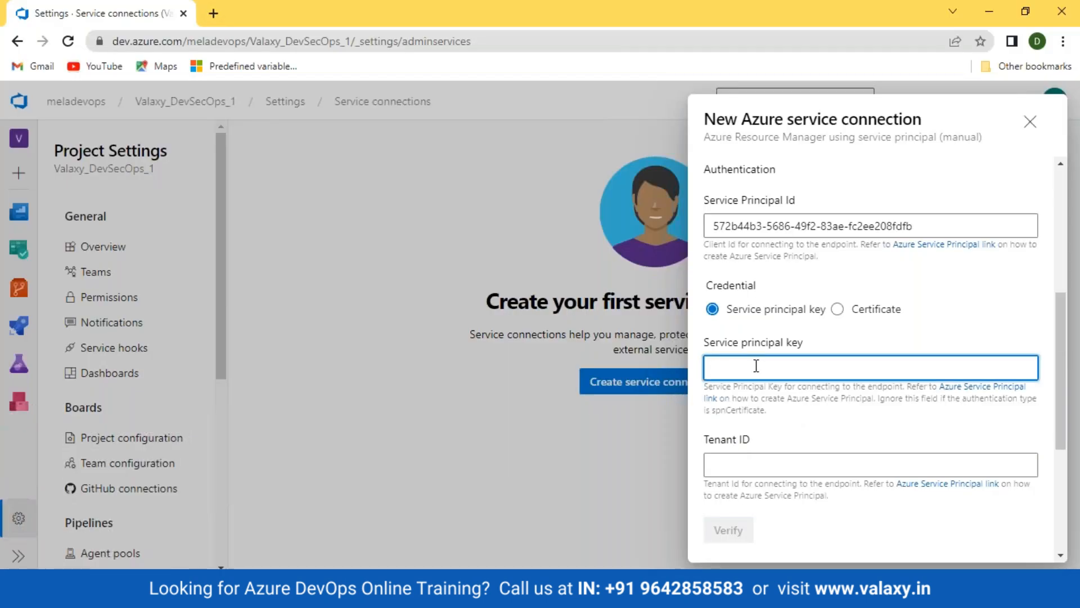
Paste the secret value as the Service principal key and move to the Tenant ID field
key(ctrl+v)
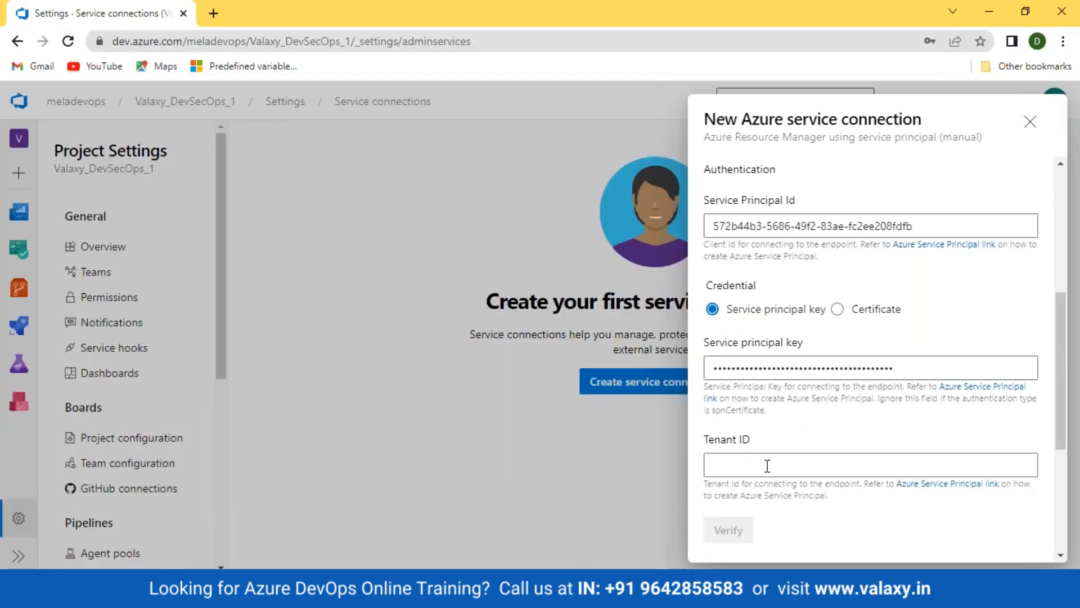
click(767, 464)
scroll(766, 465, down, 1)
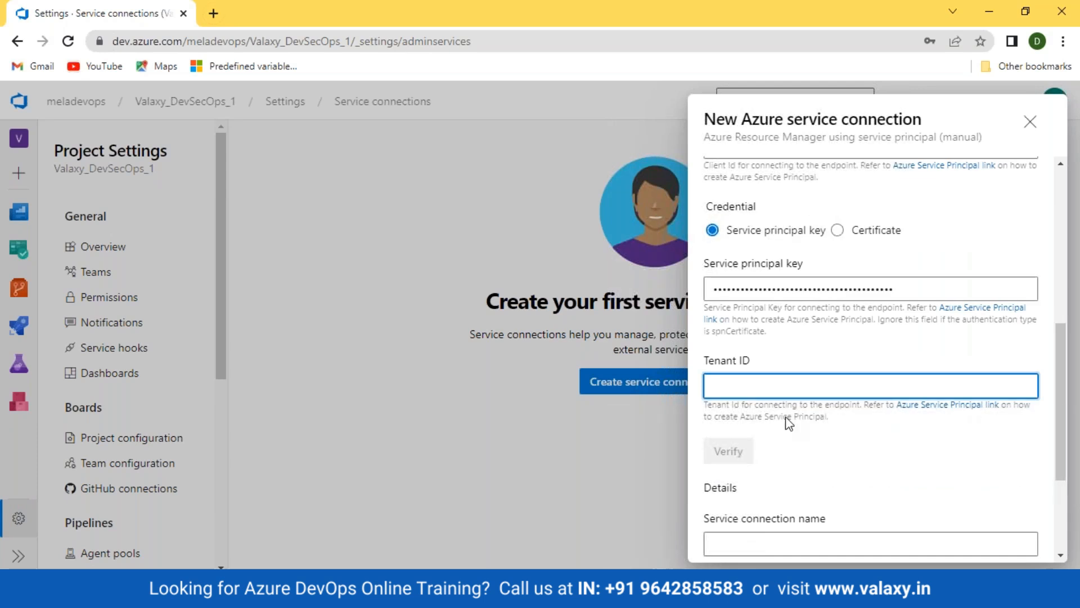
drag(700, 363, 789, 366)
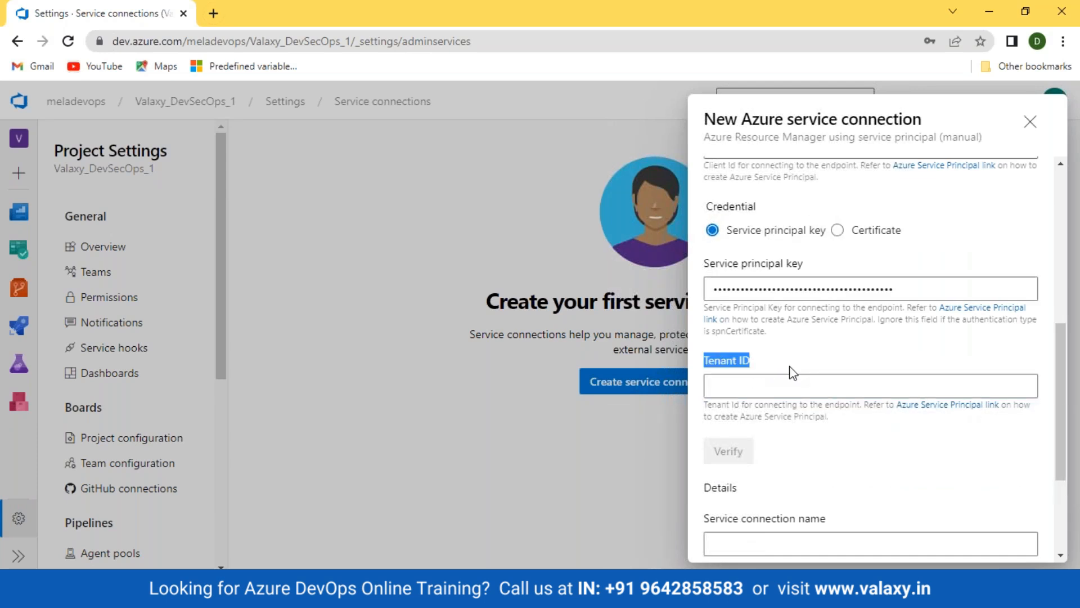
click(792, 366)
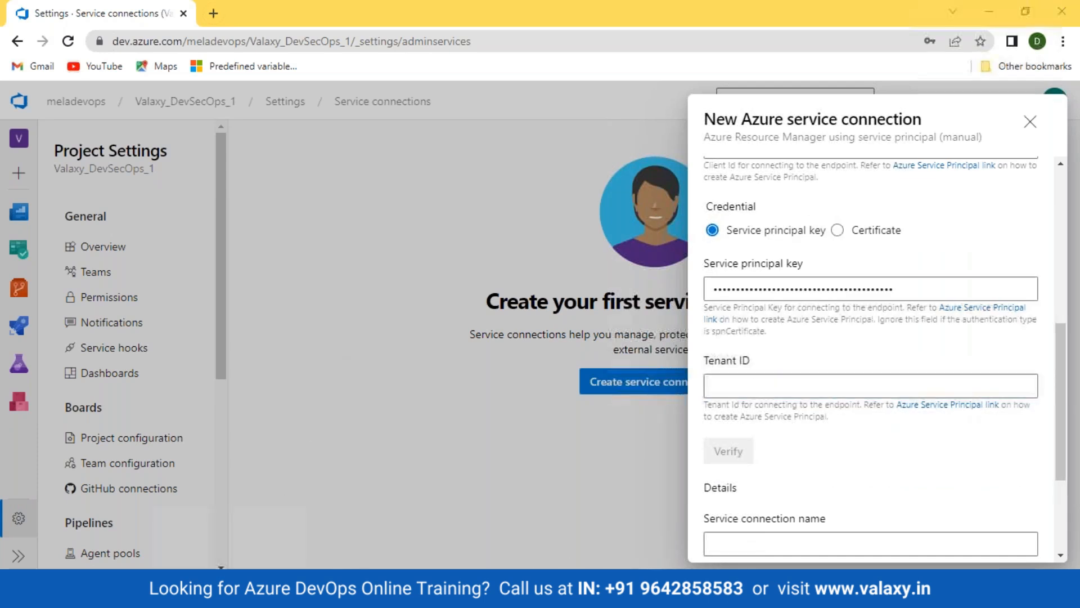
Copy the app's Directory (tenant) ID from its Azure portal Overview page
mouse_move(225, 596)
click(433, 518)
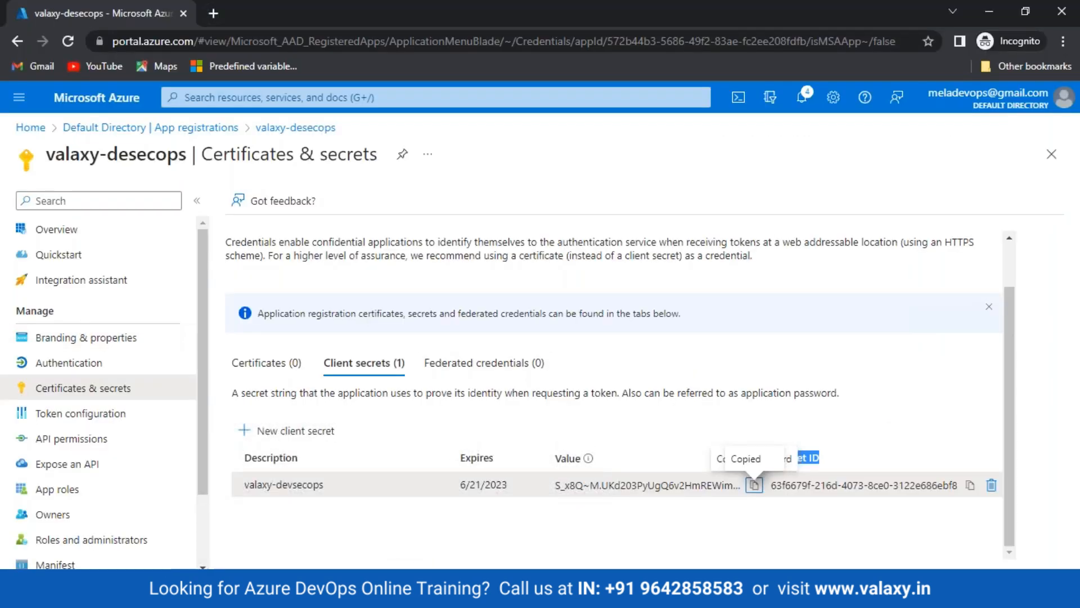
click(70, 233)
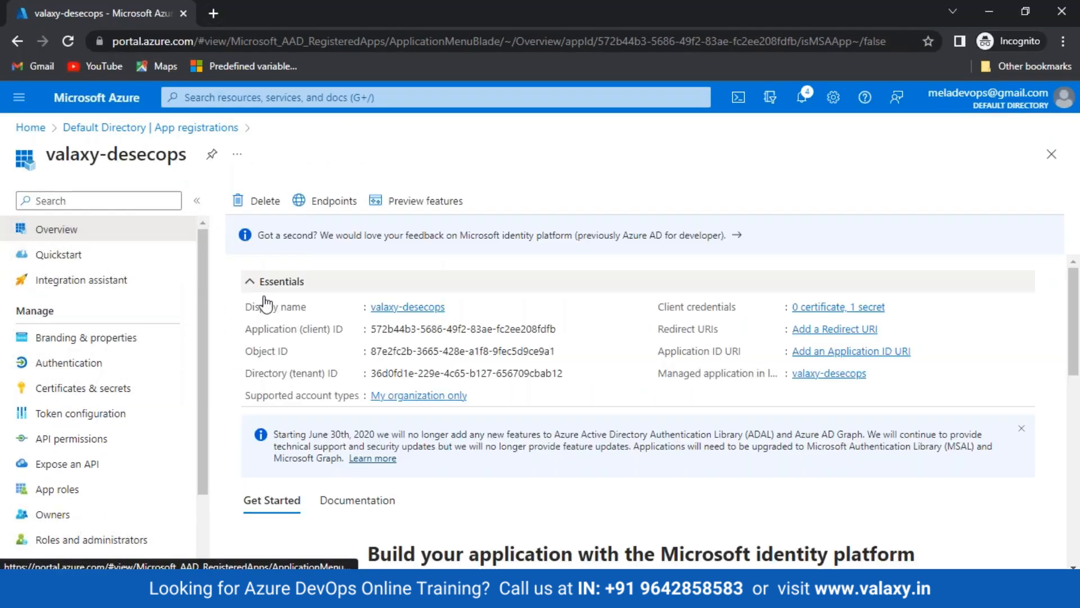
drag(243, 373, 365, 378)
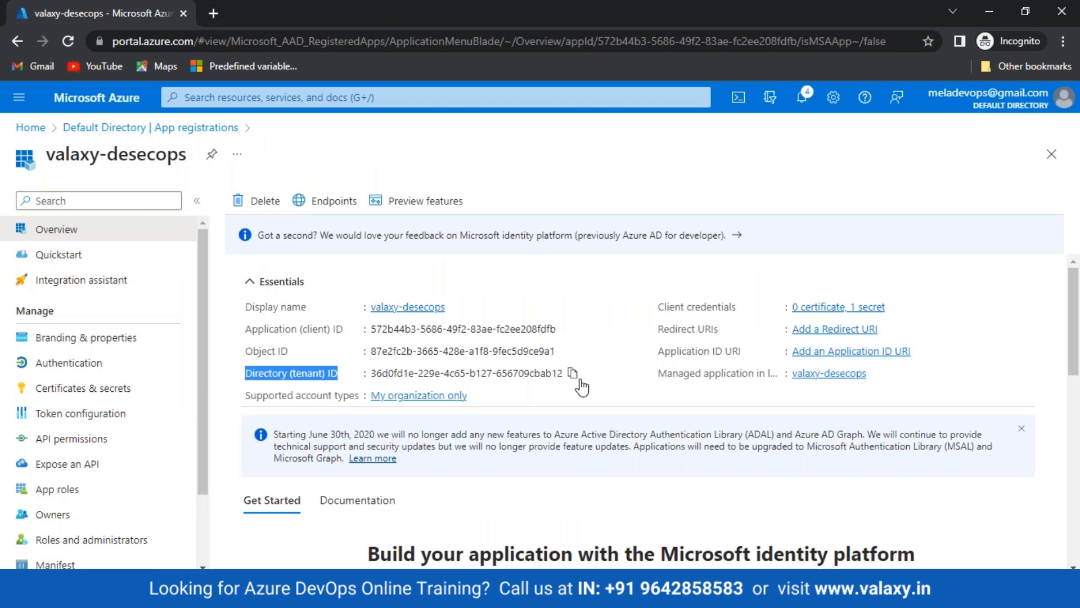
click(572, 374)
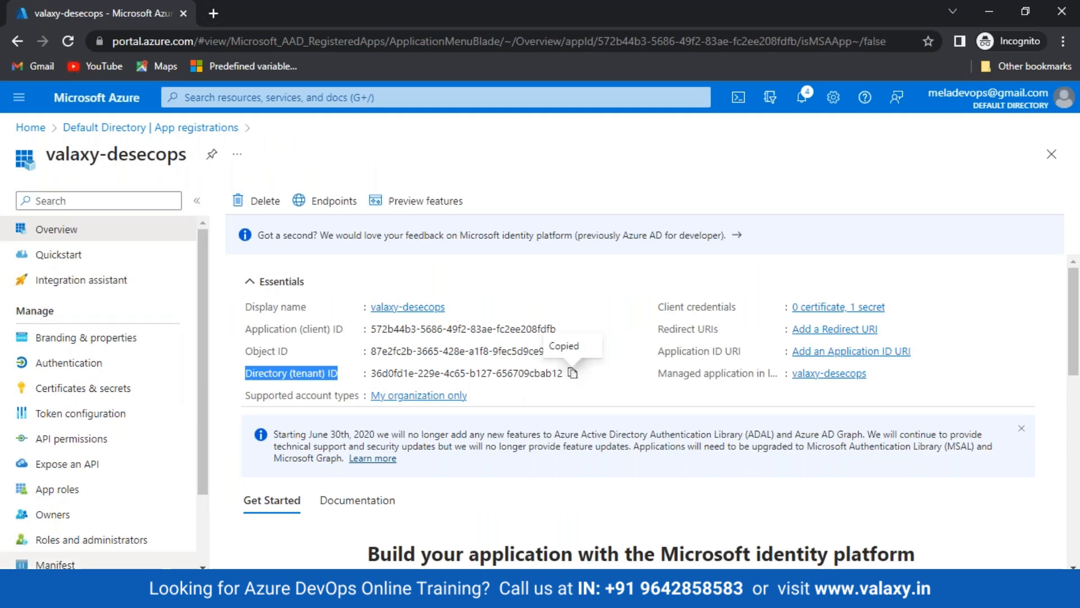
click(153, 589)
Paste the tenant ID into the form and verify the service principal credentials succeed
click(118, 560)
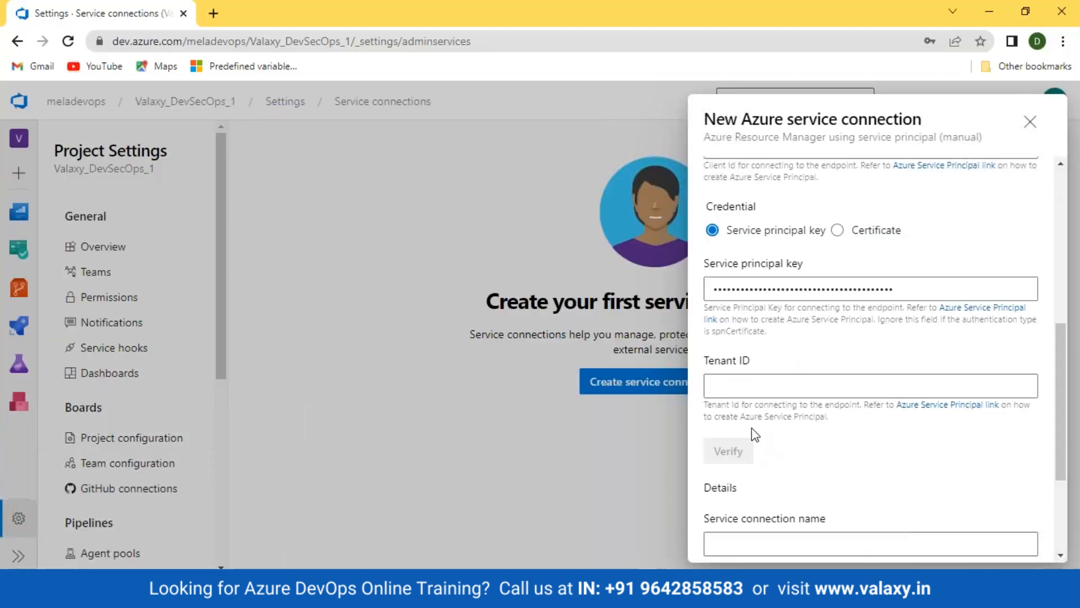
click(748, 388)
key(ctrl+v)
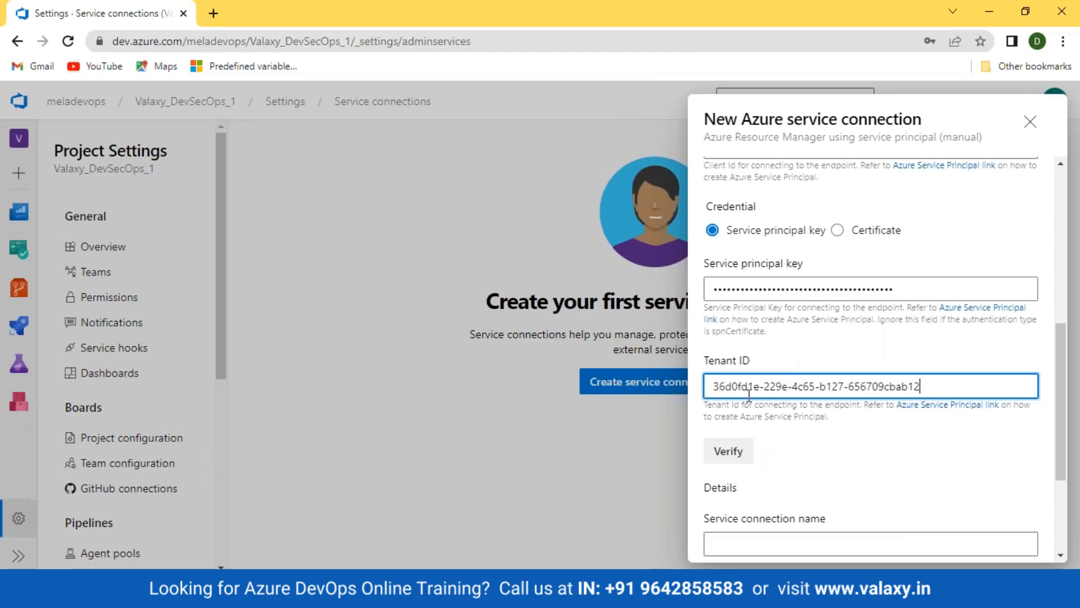
drag(1061, 407, 1075, 480)
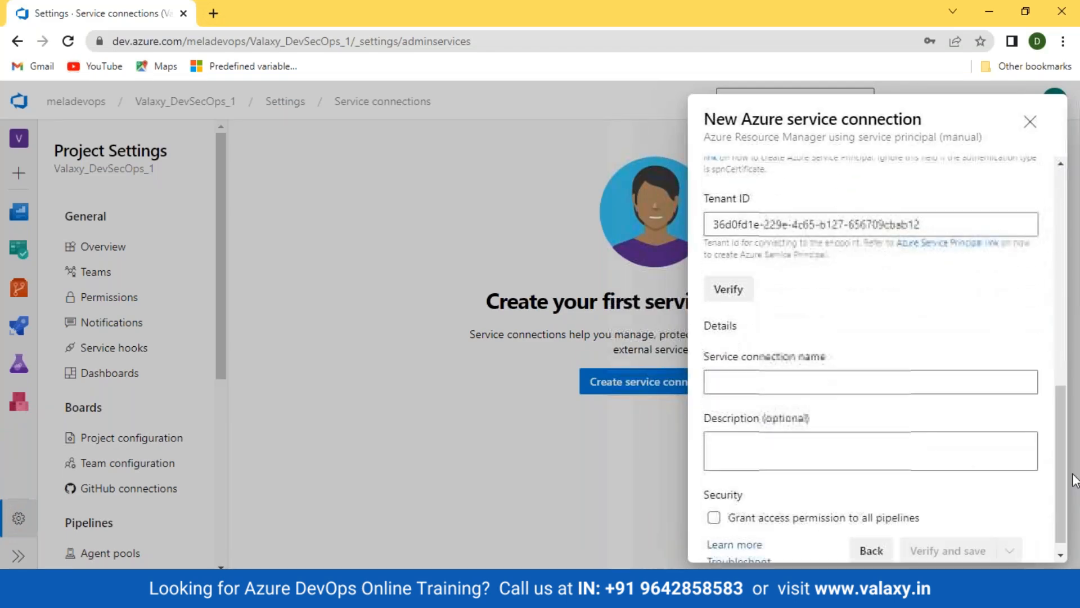
click(738, 289)
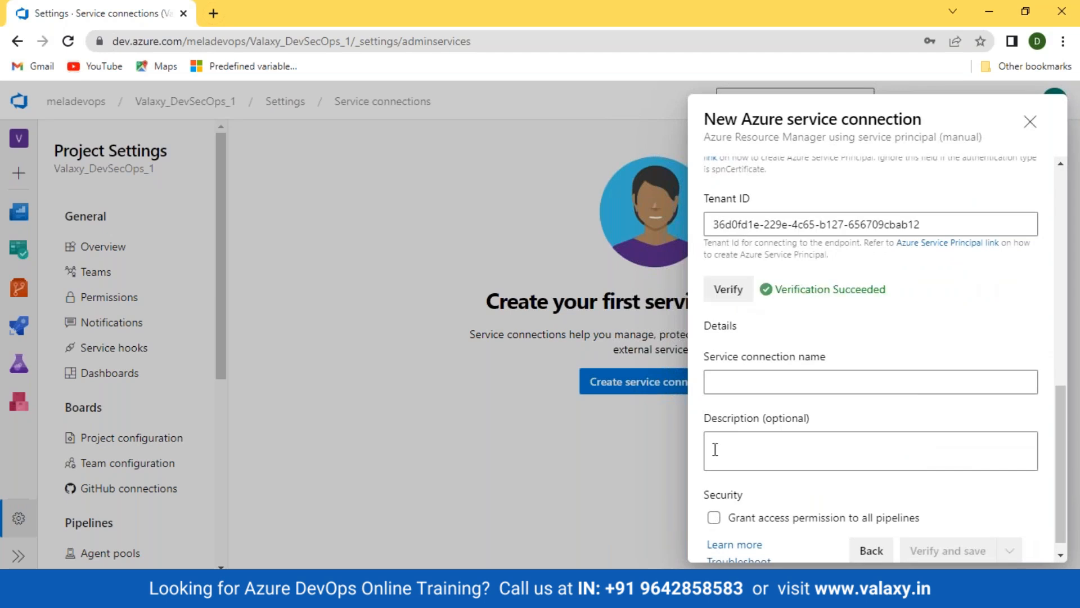
drag(775, 297, 906, 296)
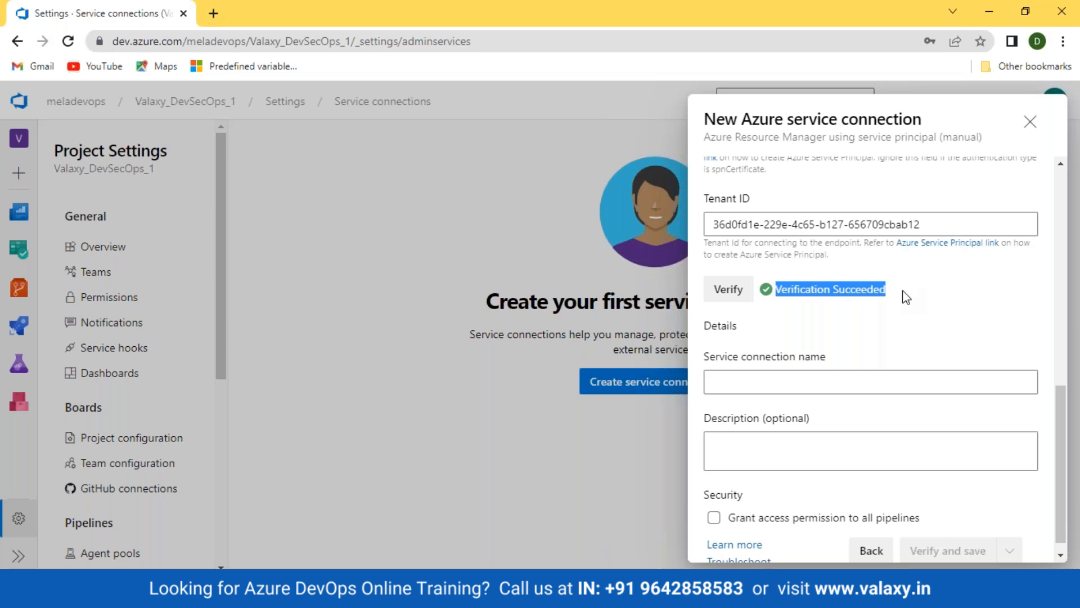
Name the connection 'valaxy-devsecops', reuse it as description, grant all-pipeline access, and save
click(848, 384)
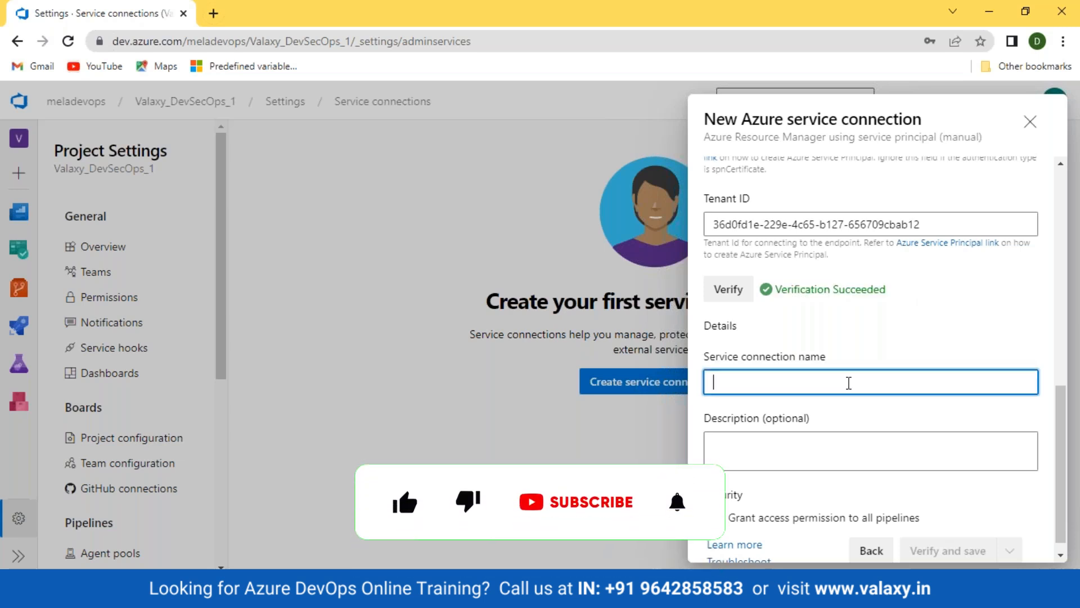
text(valaxy)
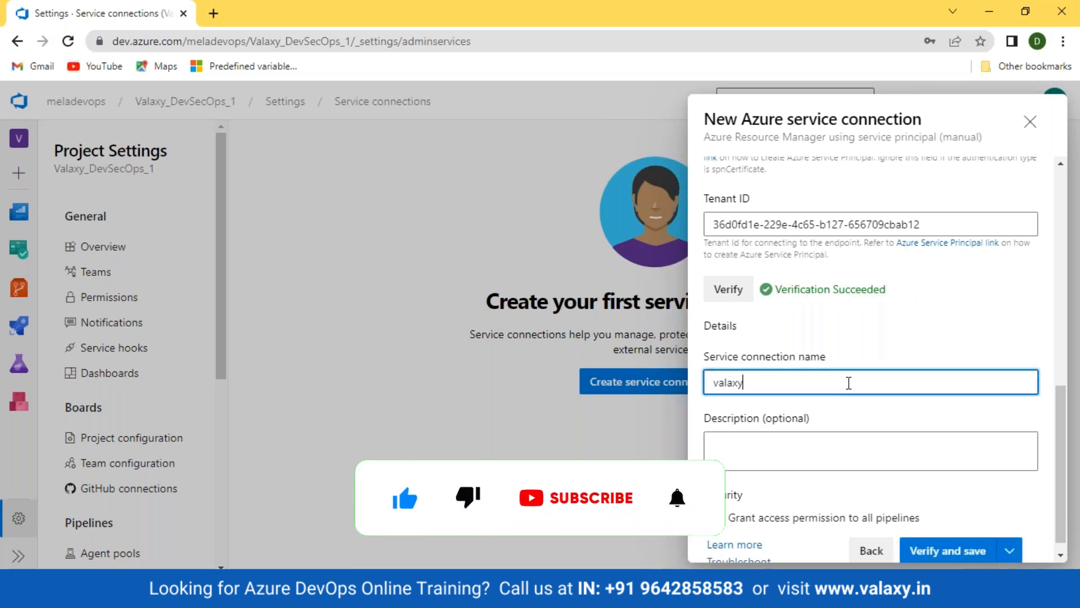
text(-devsecops)
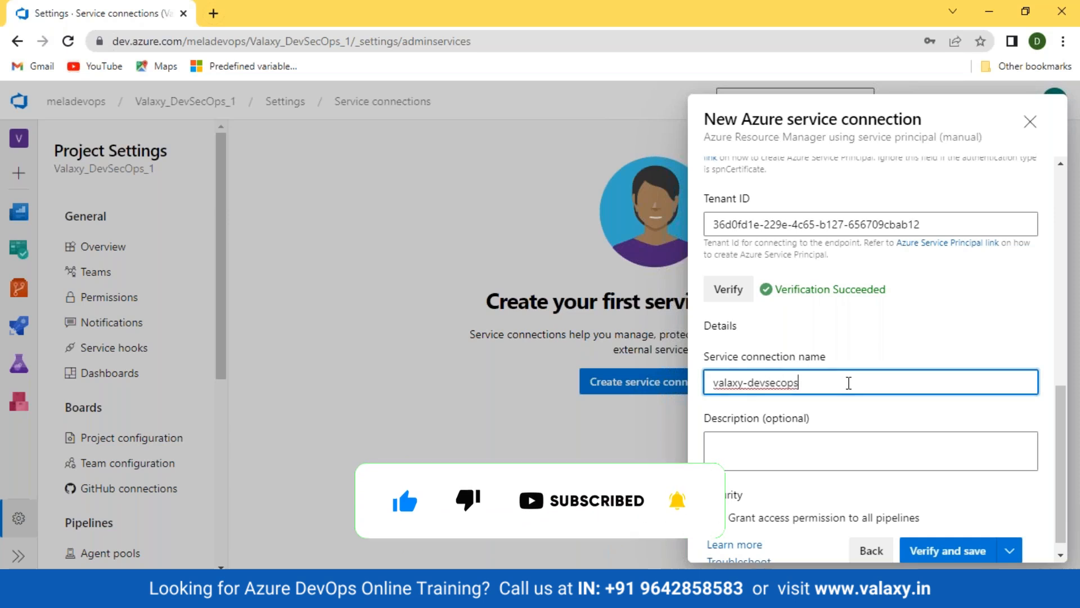
key(ctrl+a)
key(ctrl+c)
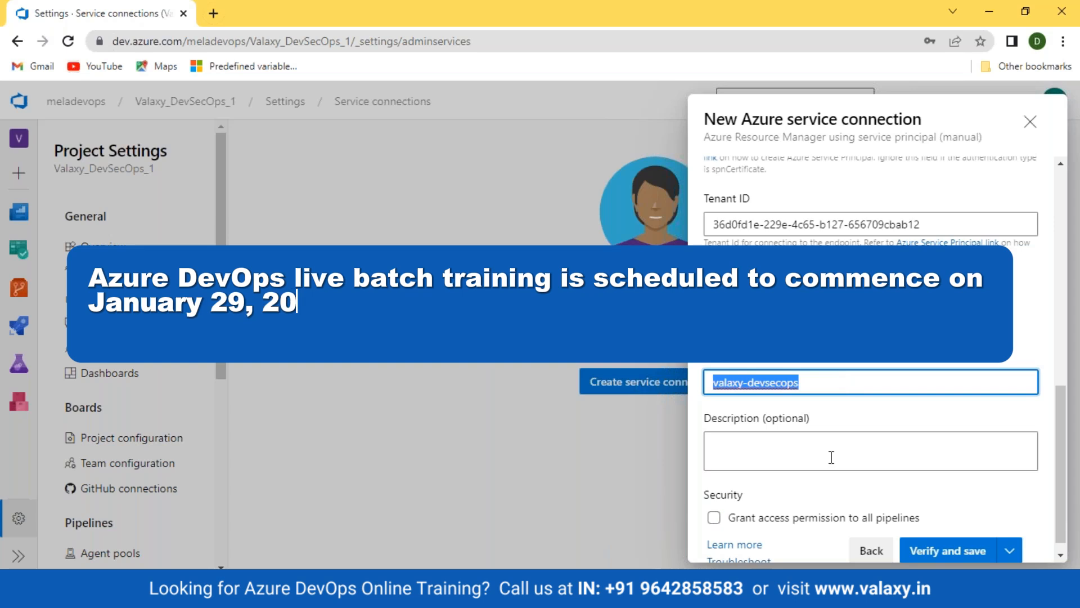
click(829, 453)
key(ctrl+v)
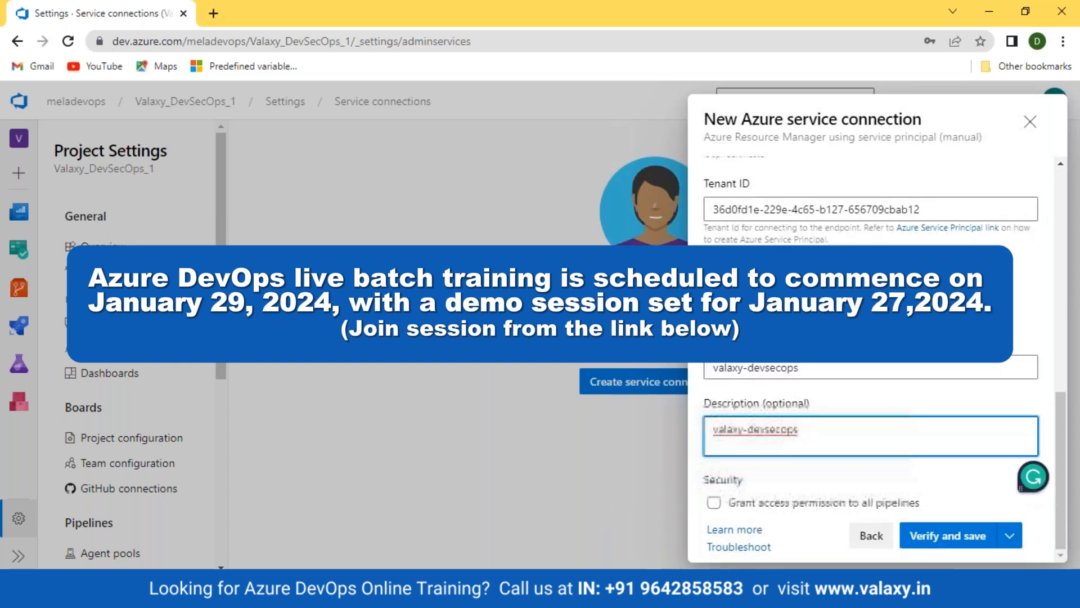
click(713, 502)
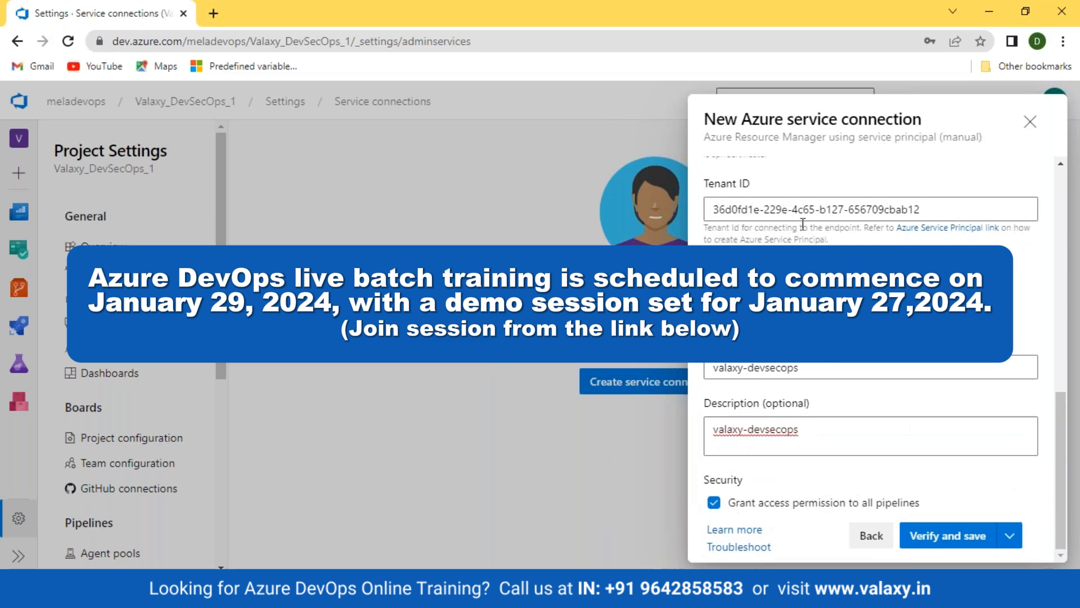
click(946, 537)
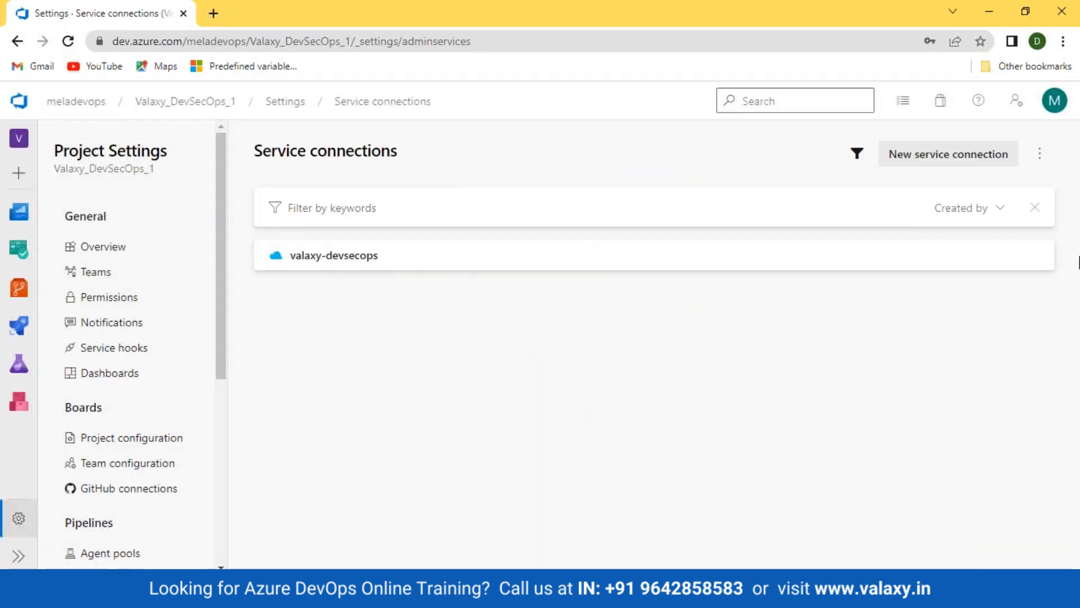
View the valaxy-devsecops connection details, then go to the Azure portal home page
click(333, 256)
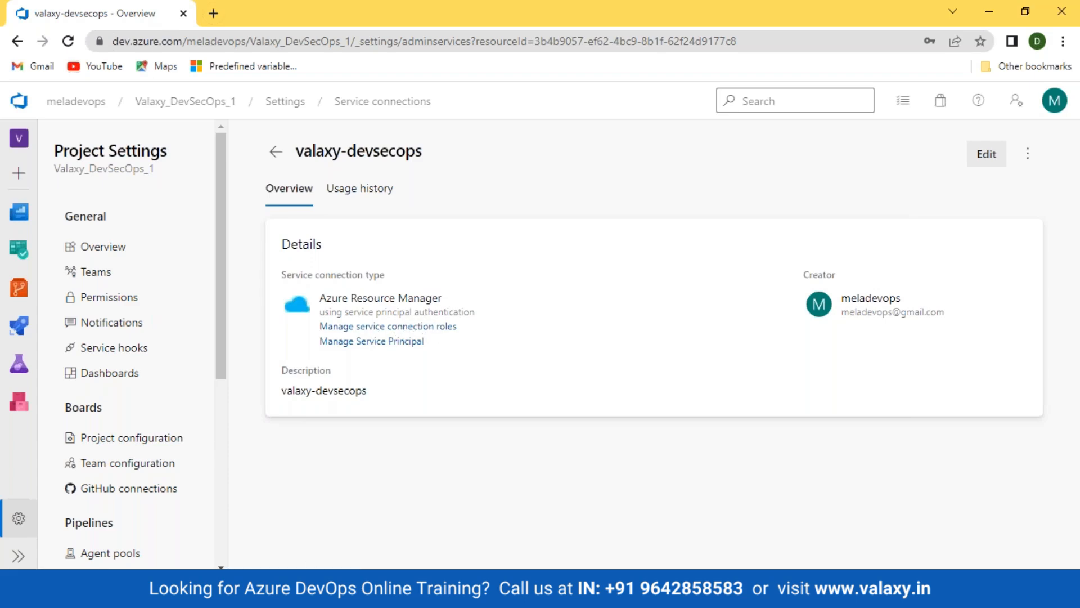
click(427, 495)
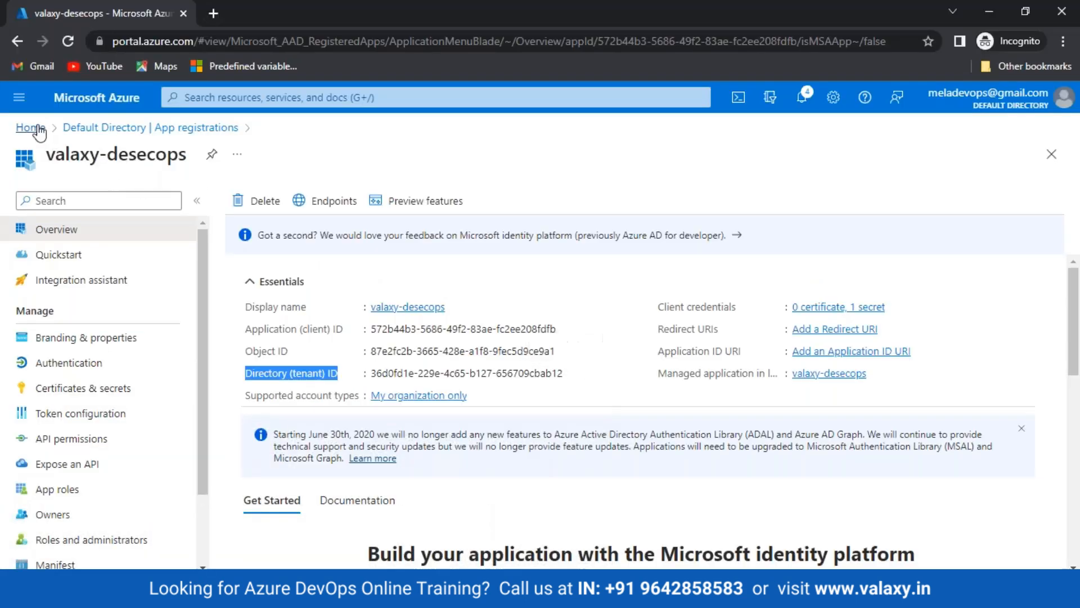
click(38, 130)
Check DevSecOps_Training role assignments for valaxy-desecops as Contributor, then return to DevOps
click(343, 203)
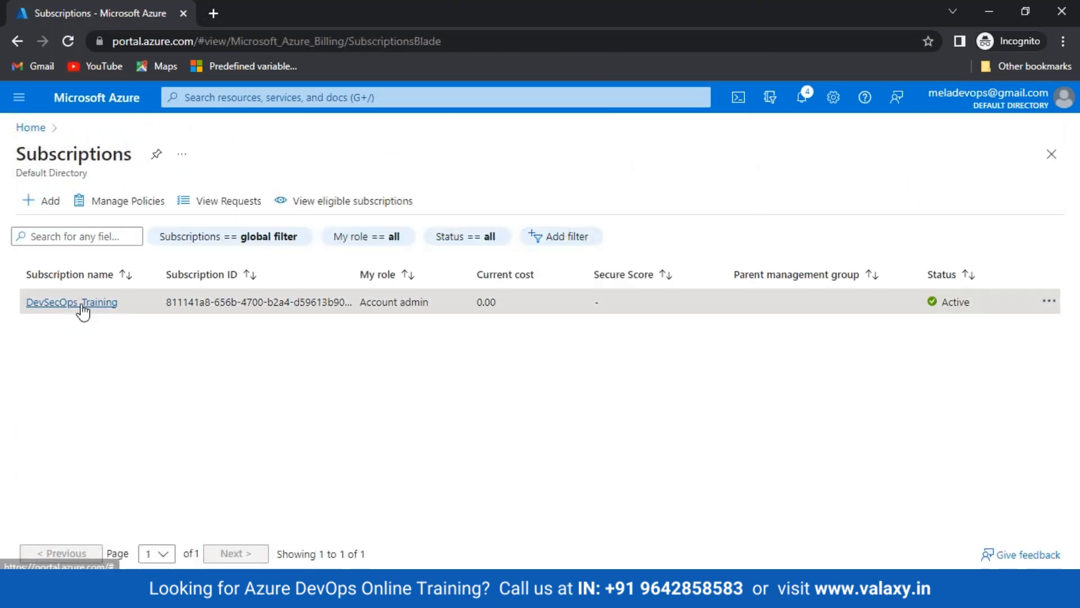
click(83, 304)
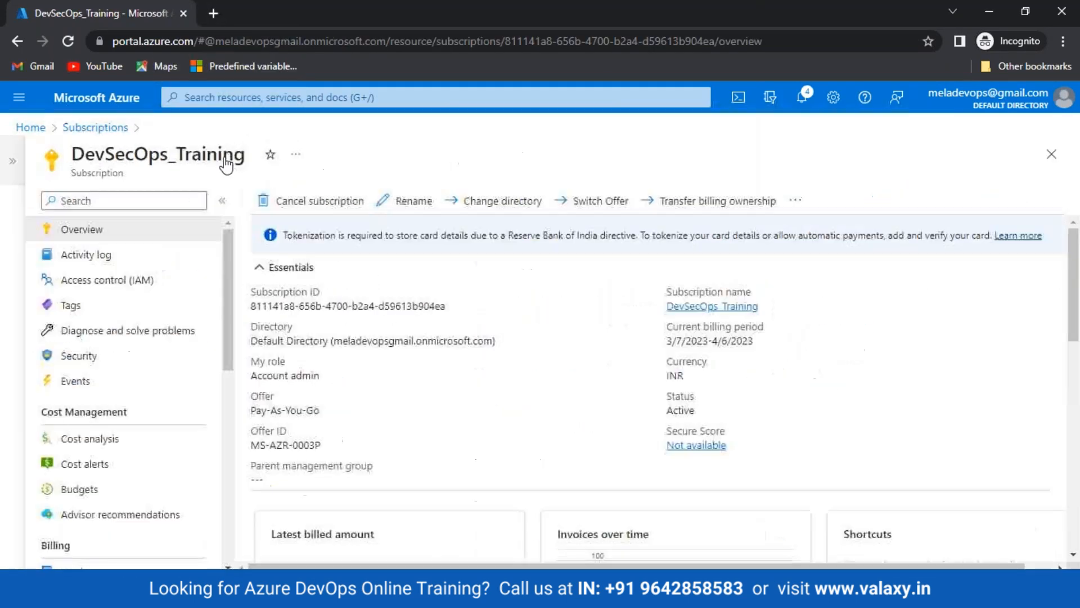
click(107, 280)
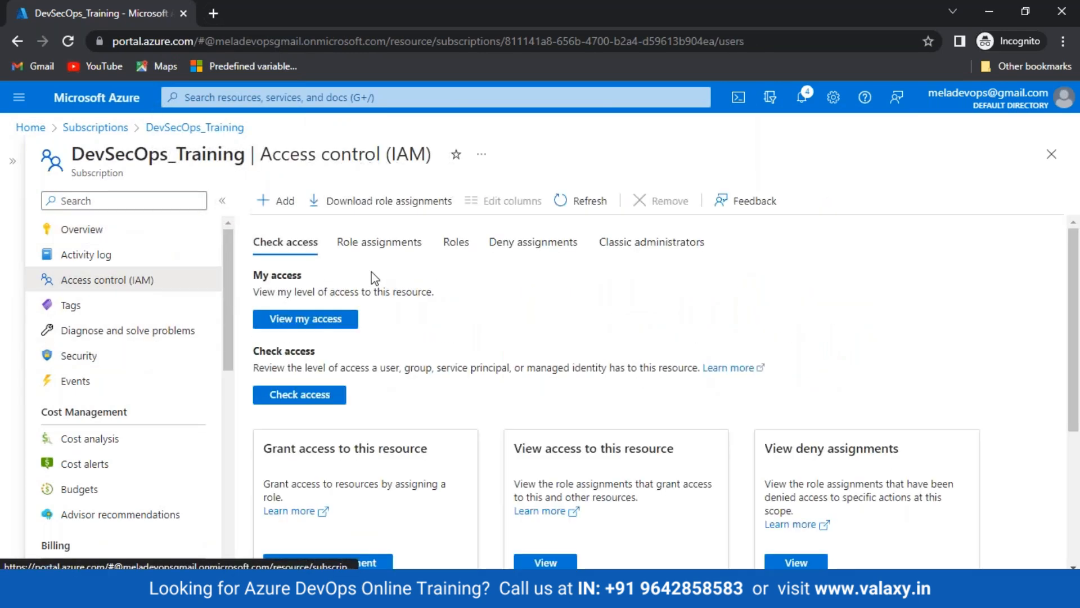
click(372, 242)
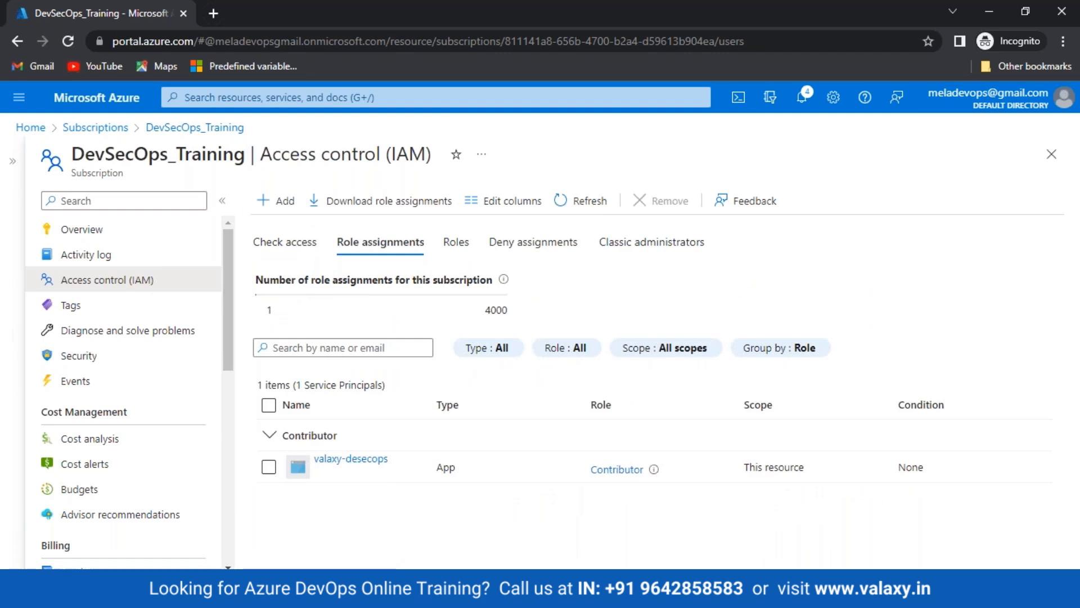
mouse_move(173, 555)
click(84, 511)
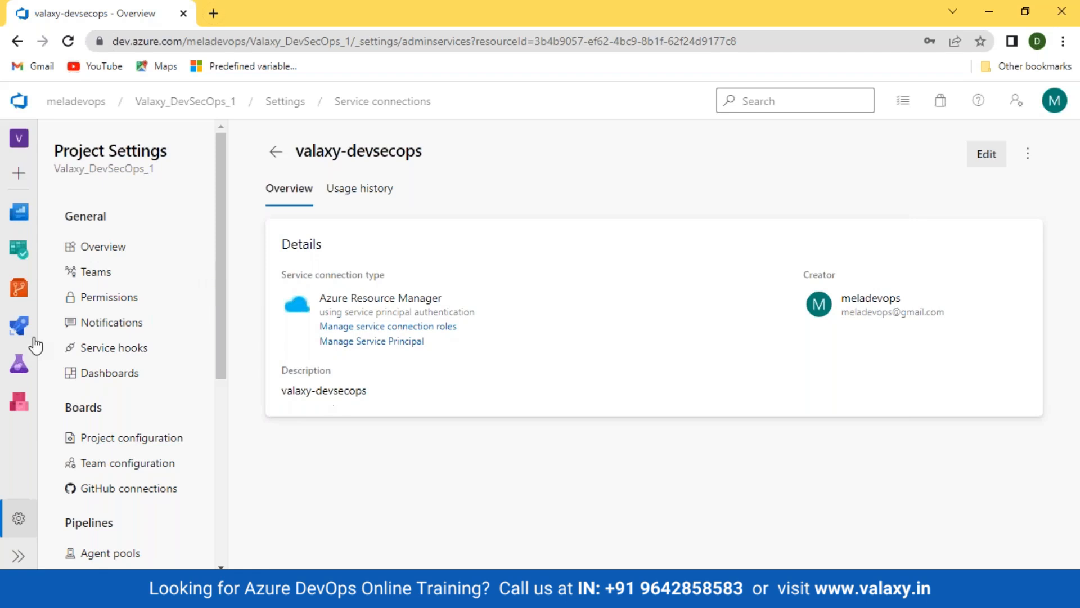
Go to Pipelines and then the Releases page of Valaxy_DevSecOps_1
click(16, 336)
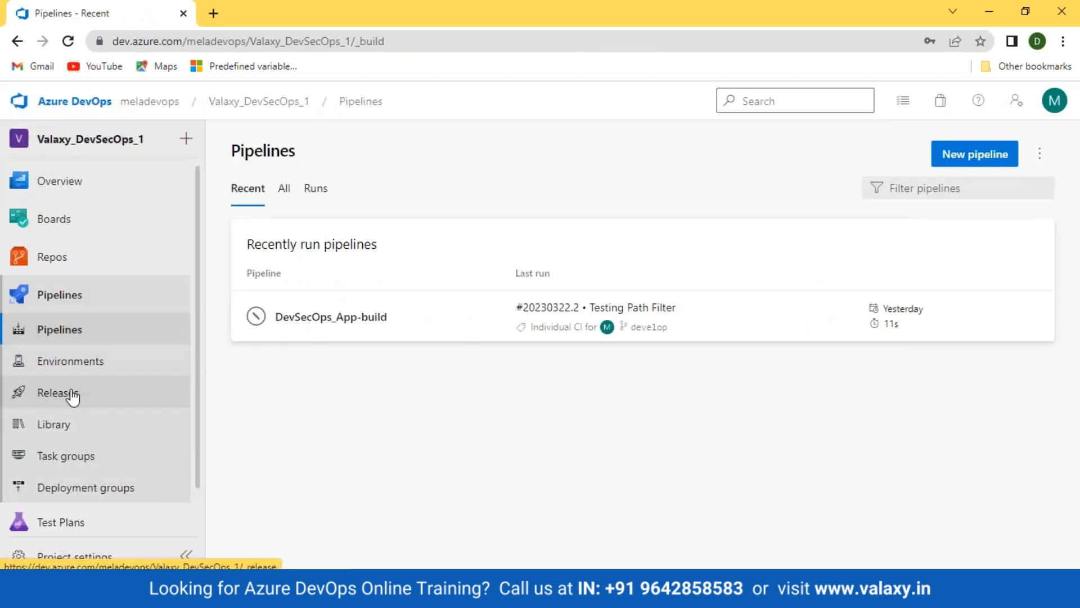
click(72, 392)
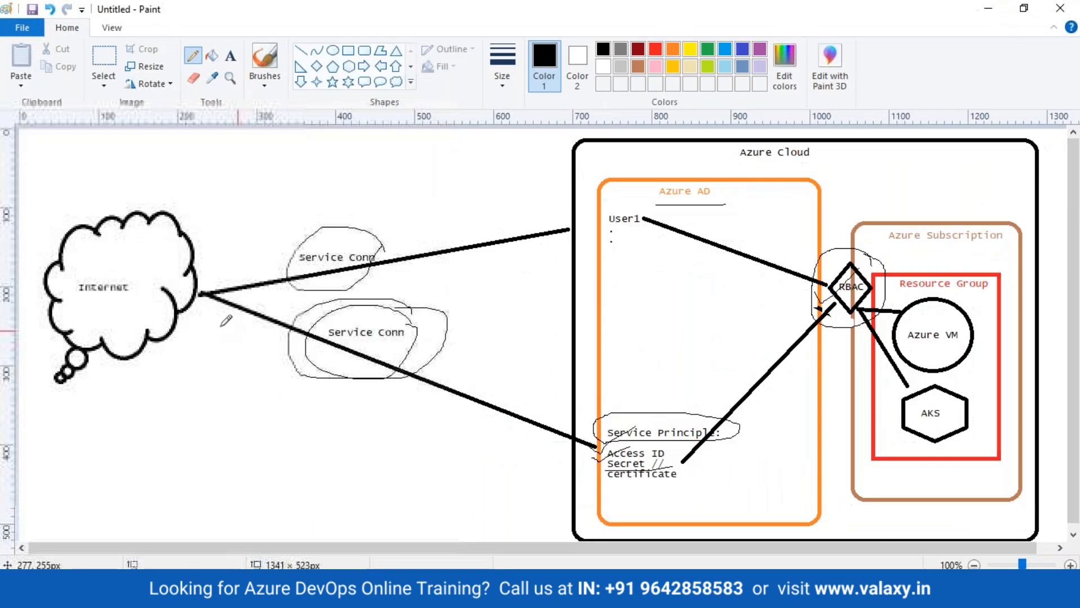
Pick red and draw a freehand line from the Internet cloud to the Service Principal box
click(654, 51)
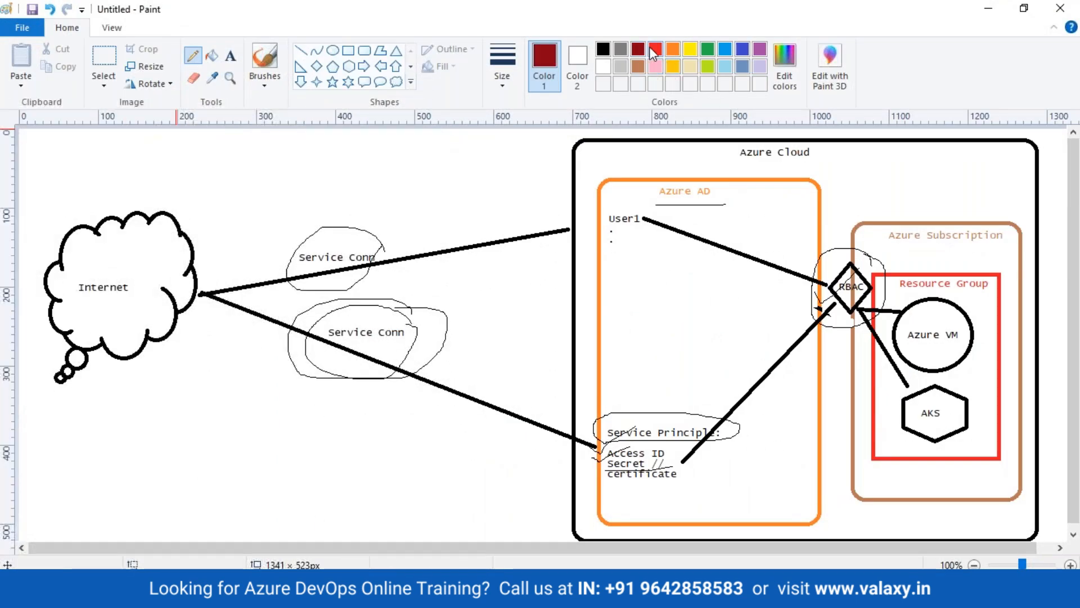
mouse_move(201, 318)
mouse_down()
mouse_move(416, 428)
mouse_move(557, 460)
mouse_up()
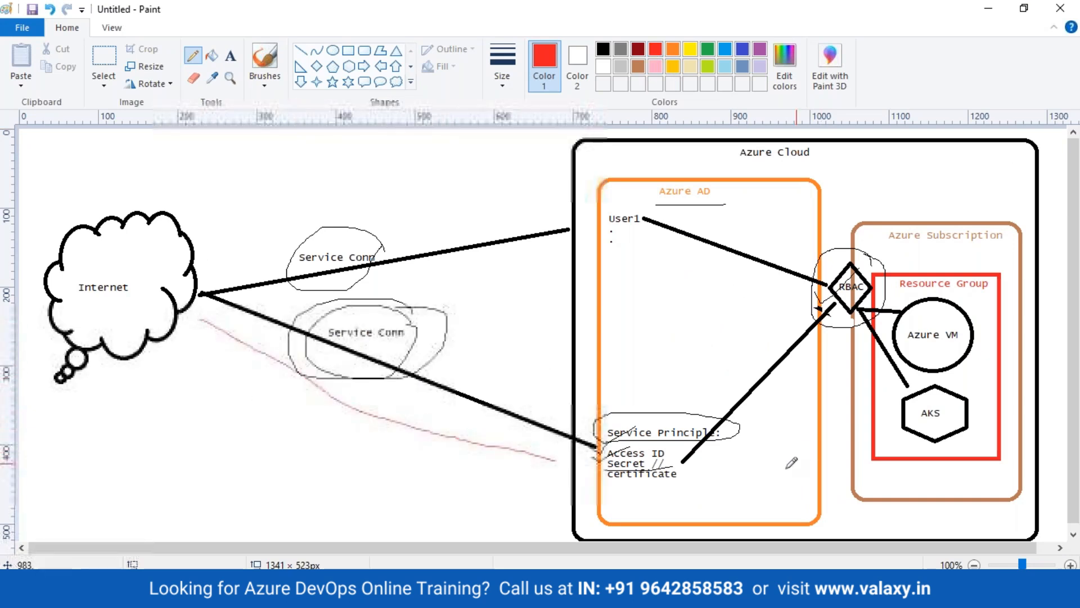
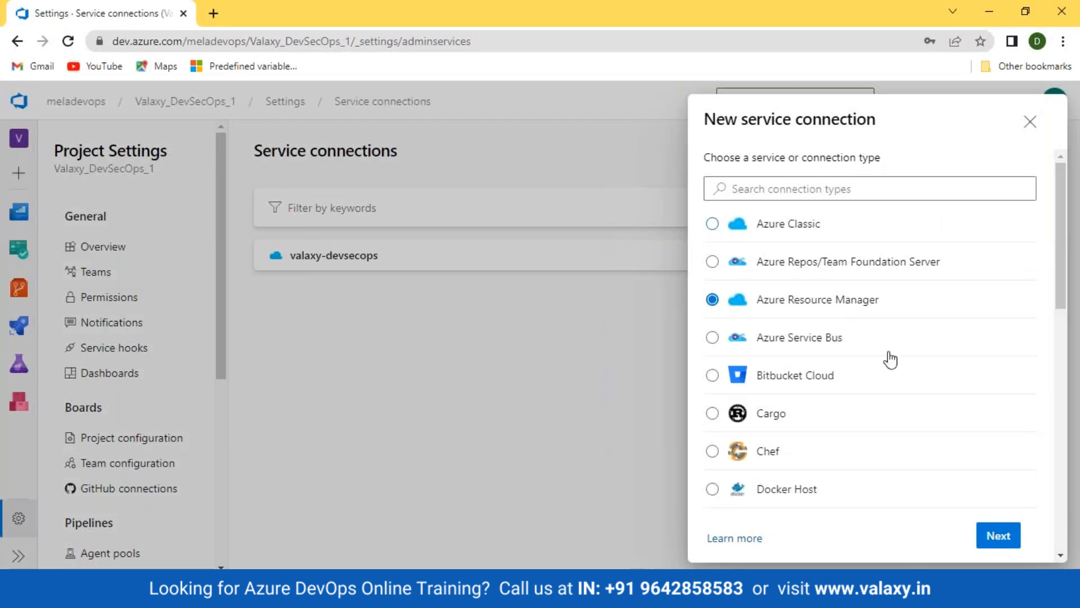
Abandon the new Azure Resource Manager service-principal connection, dismissing its sign-in popup and panel
click(997, 533)
click(1011, 353)
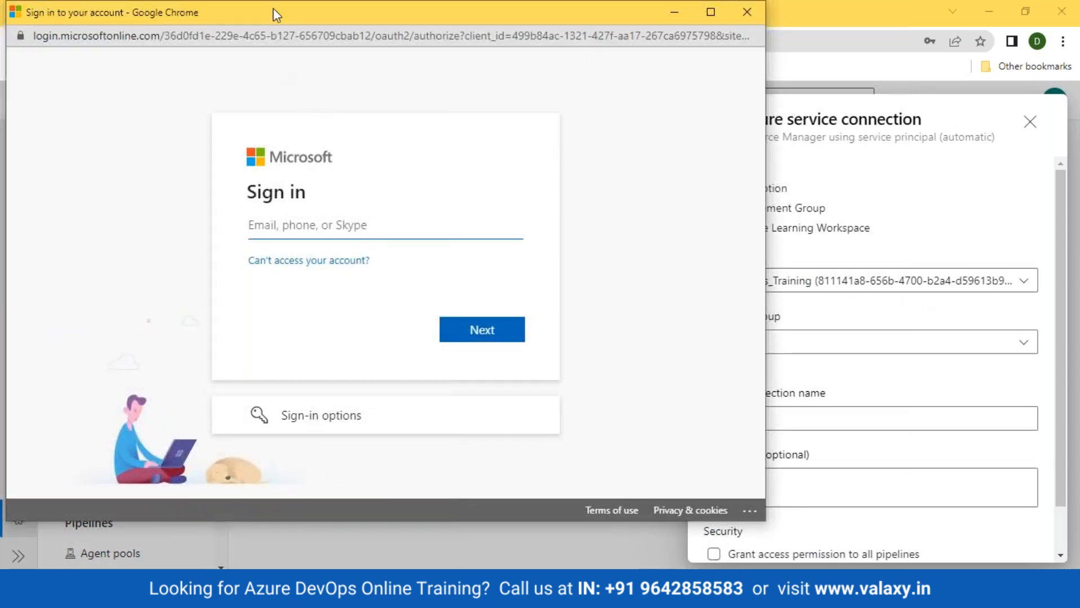
drag(275, 15, 260, 346)
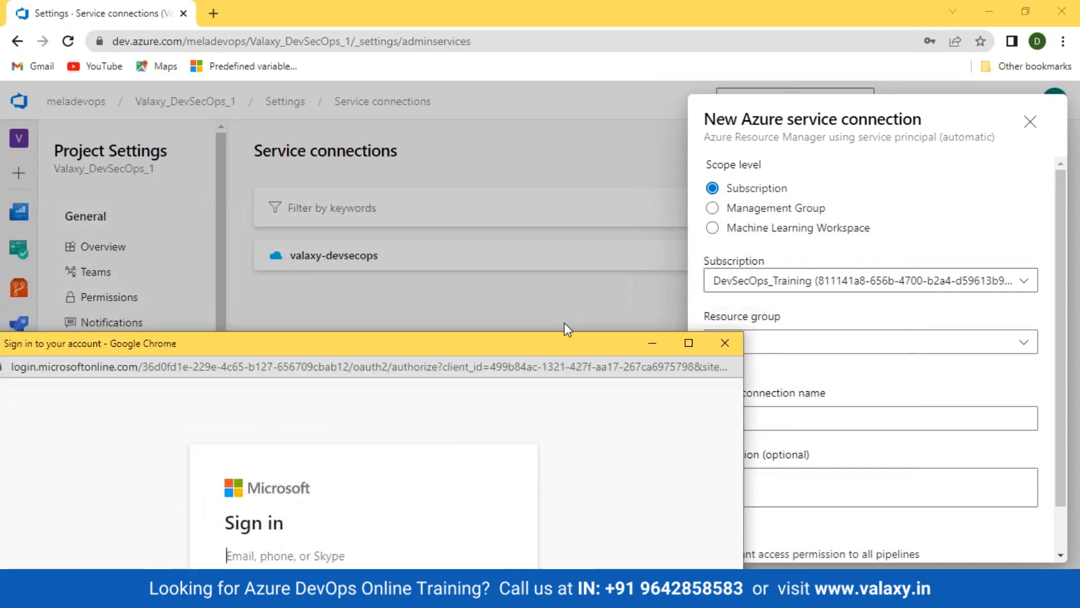
drag(571, 344, 592, 177)
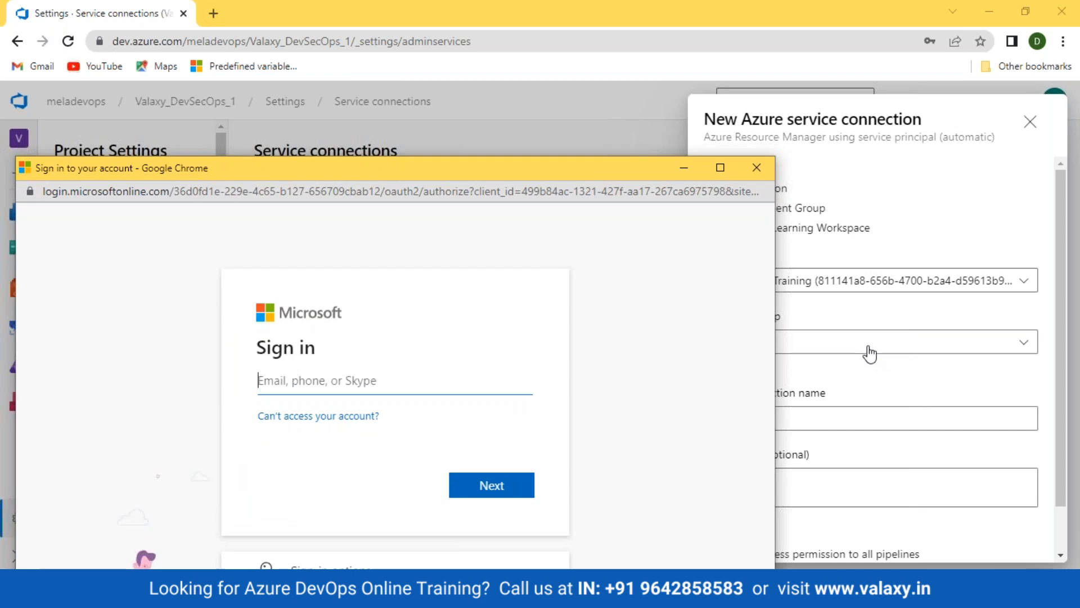
click(755, 168)
click(1029, 122)
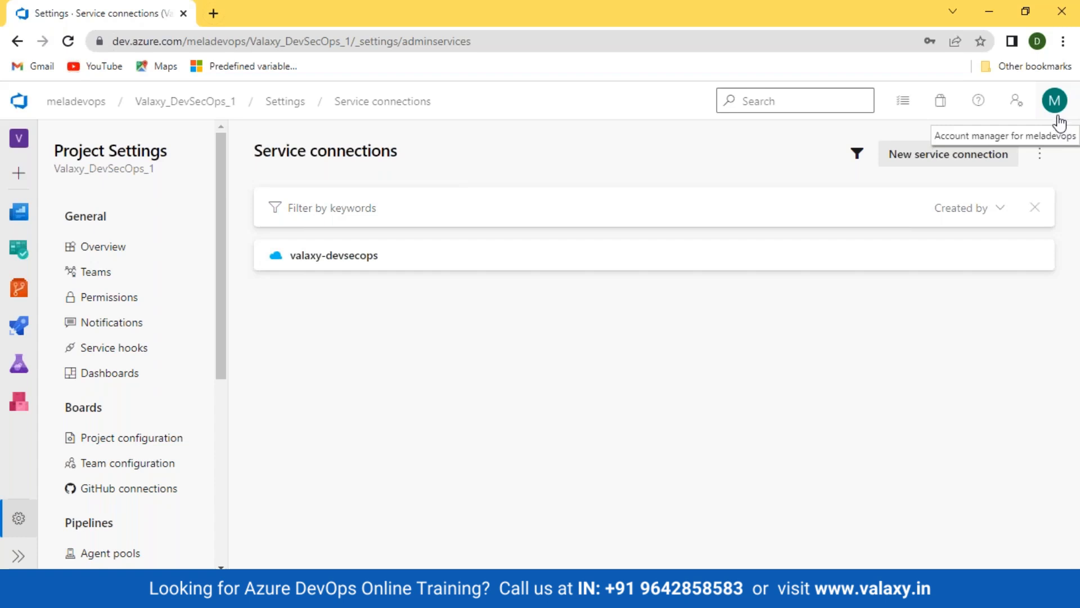
Check which account is signed in to Azure DevOps, then close that browser window
click(1054, 99)
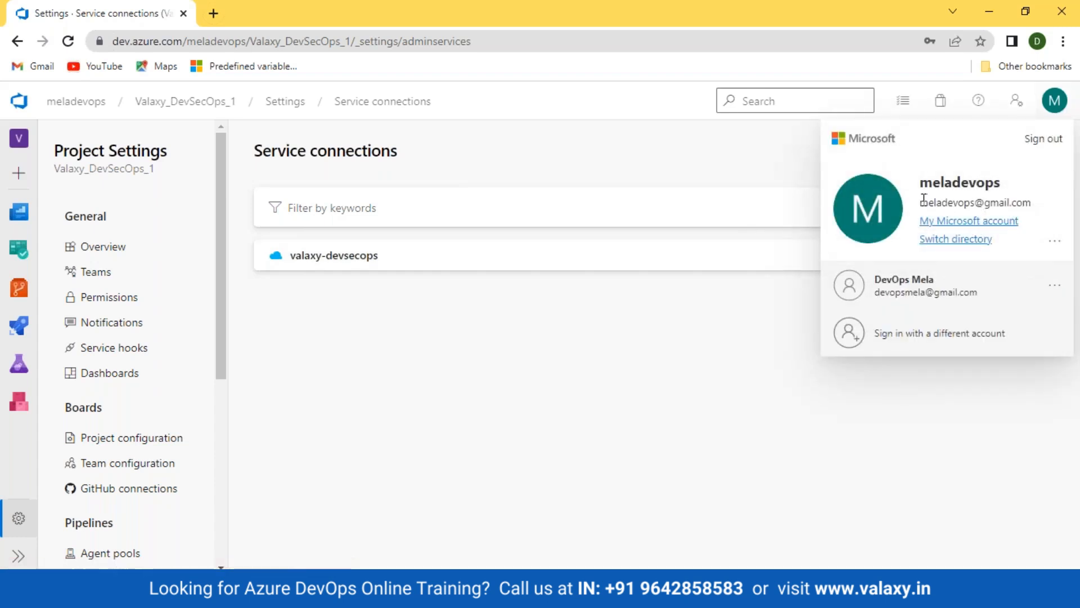
drag(921, 202, 1032, 202)
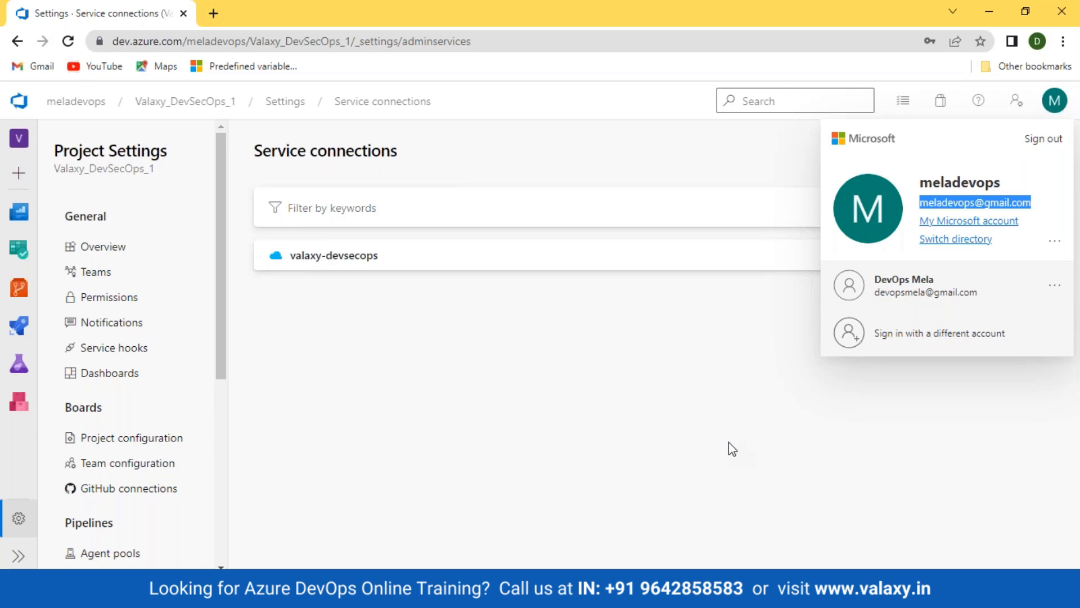
click(575, 462)
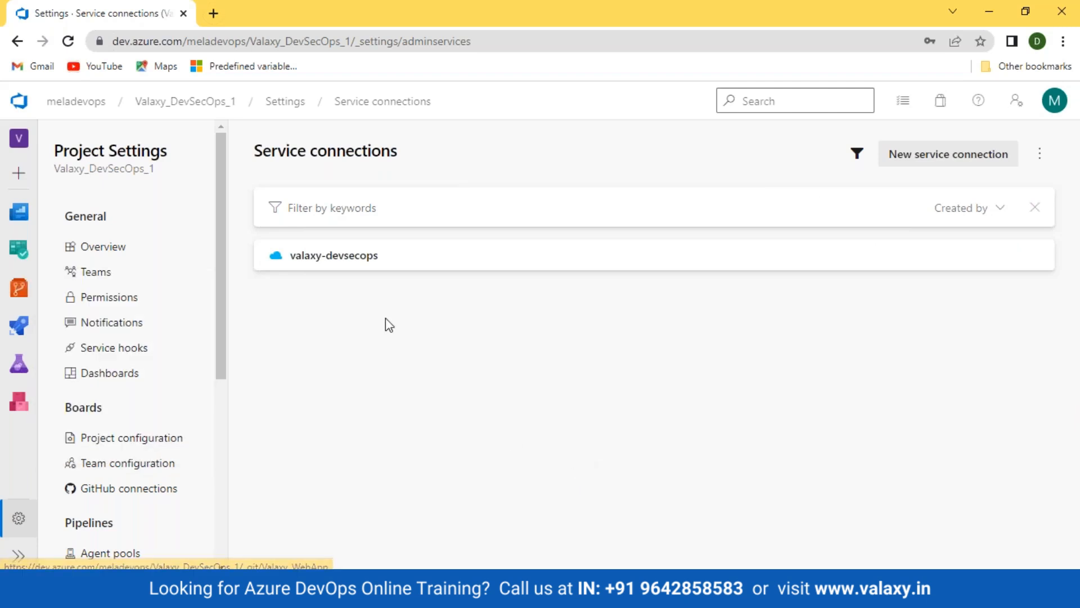
click(184, 12)
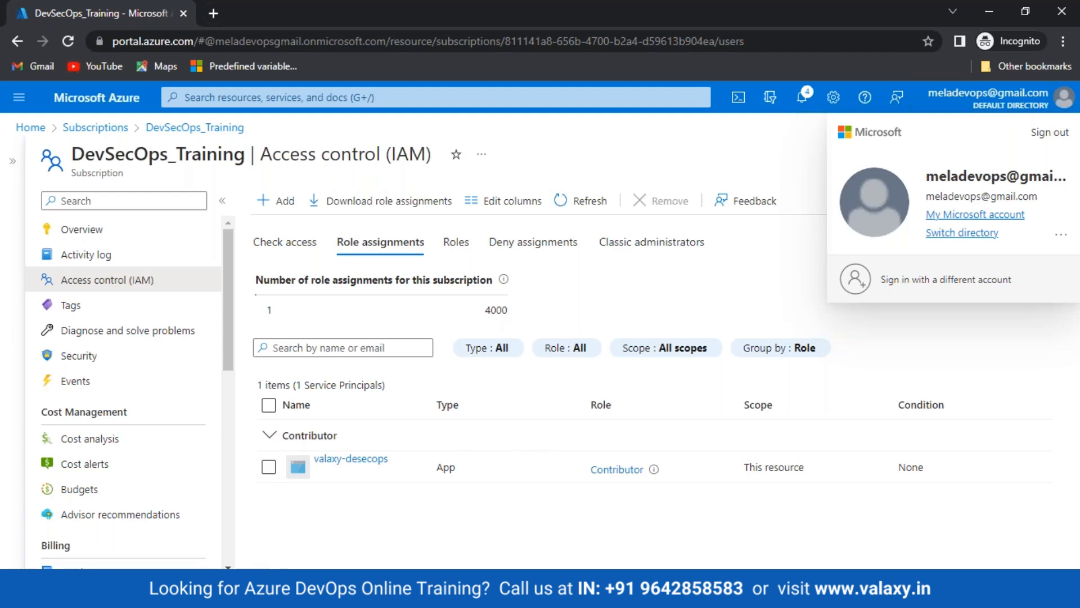
Bring up the Microsoft sign-out window asking which account to sign out of
click(256, 595)
click(130, 531)
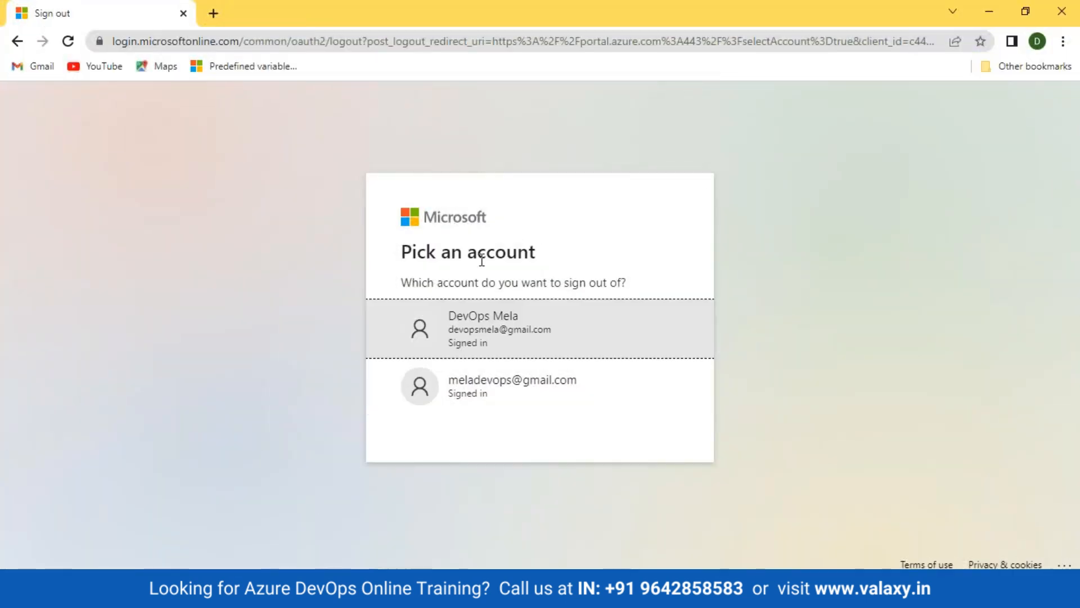
Close the sign-out window and open a new maximized incognito Chrome window
key(super+d)
click(183, 594)
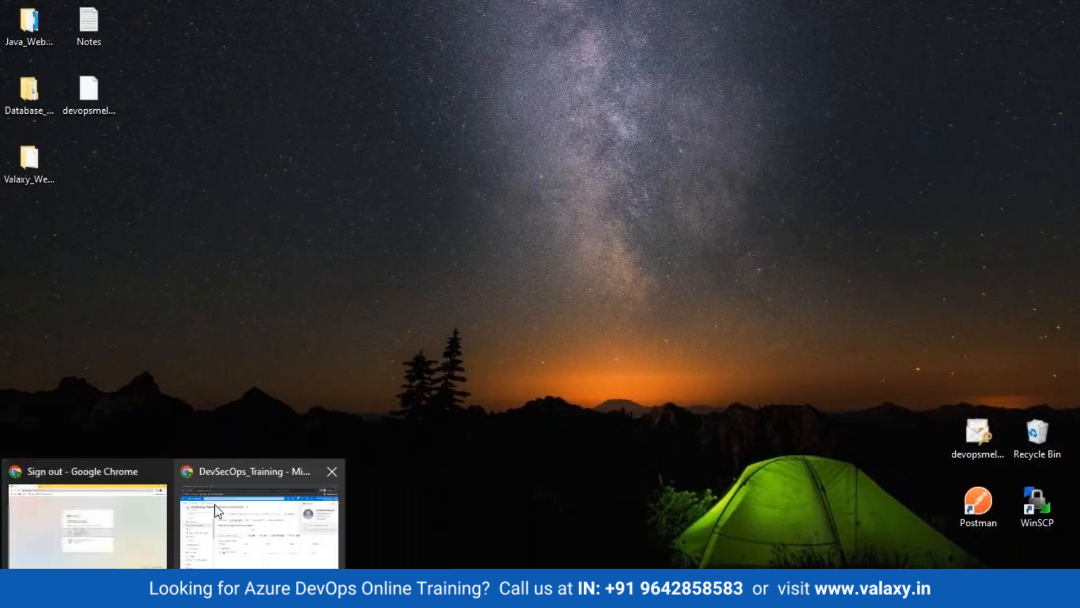
click(160, 471)
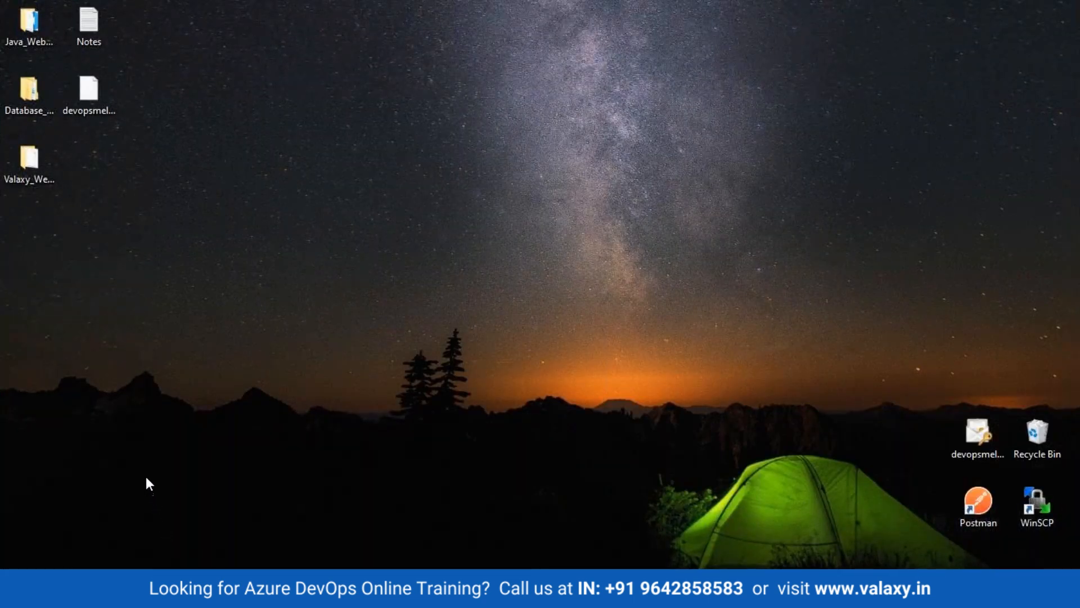
click(184, 472)
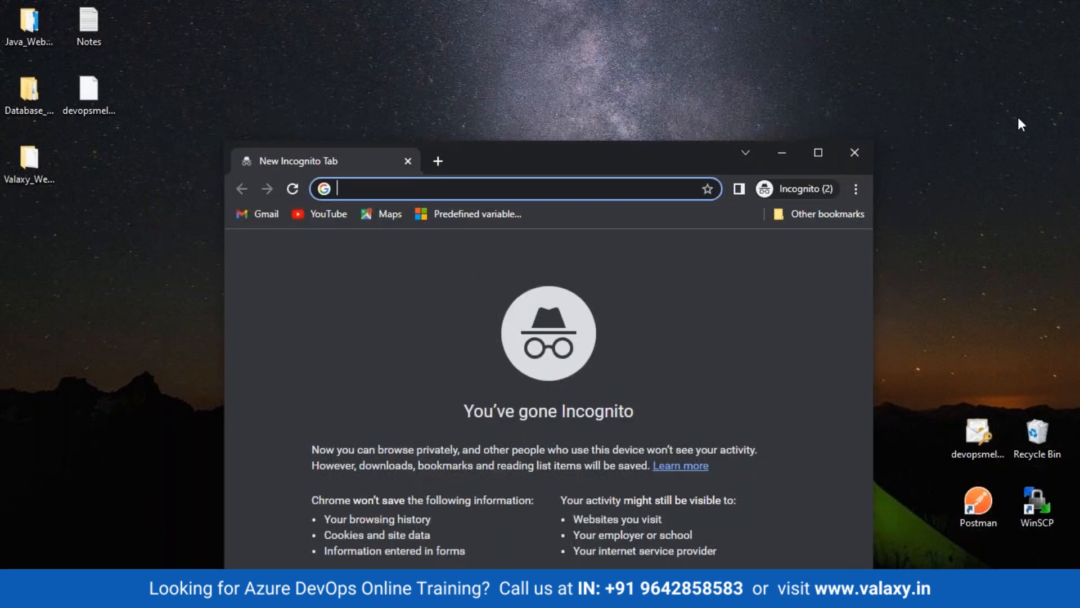
click(821, 162)
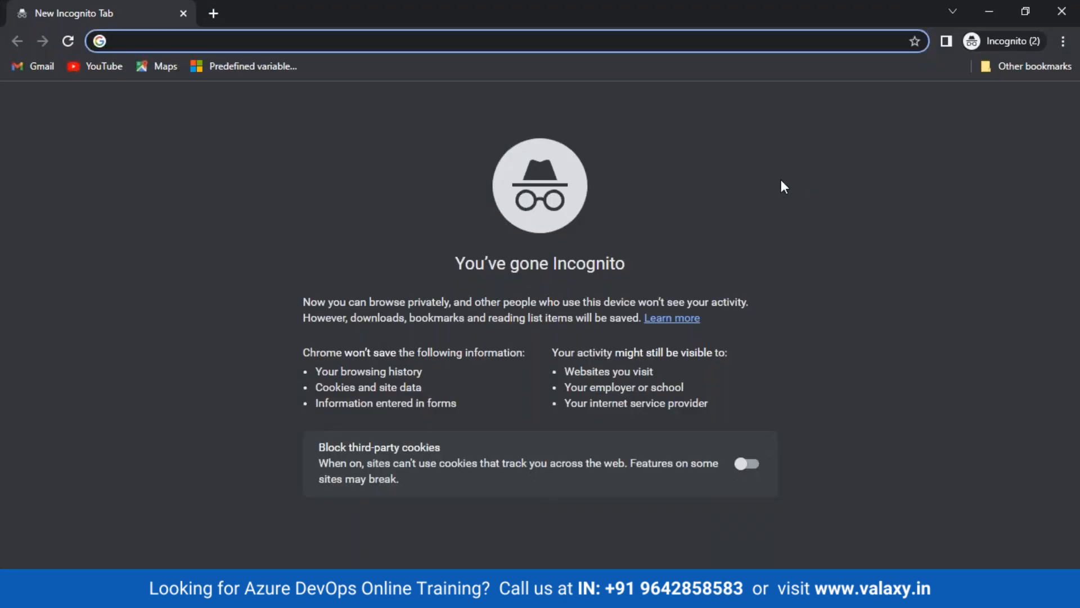
Load dev.azure.com/testvalaxy in the incognito window, which returns access denied
text(rohit)
key(BackSpace)
key(BackSpace)
key(BackSpace)
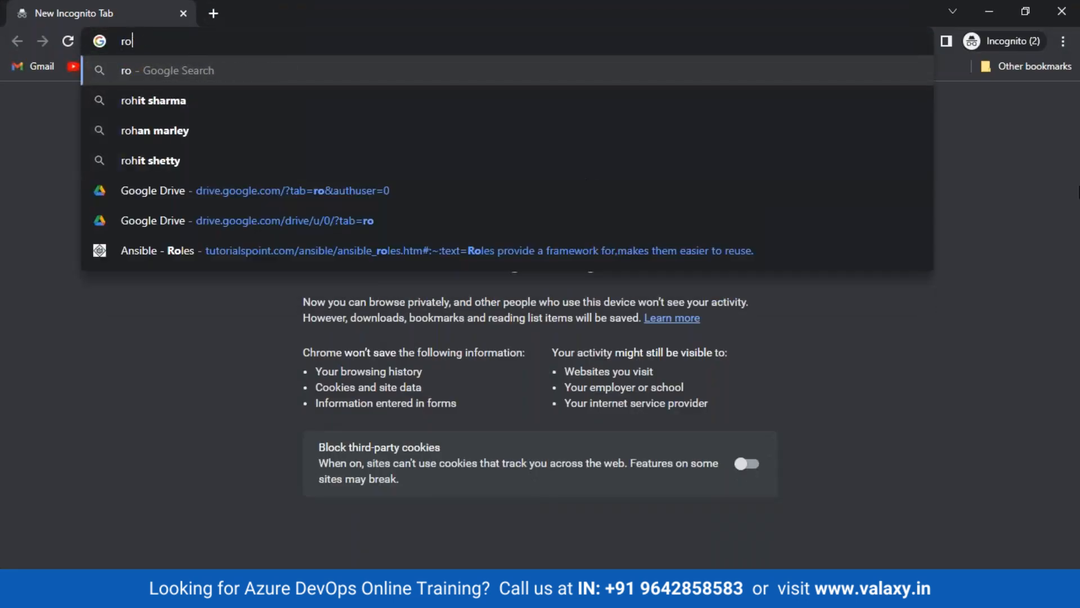
key(BackSpace)
key(BackSpace)
text(dev.azure.com/test)
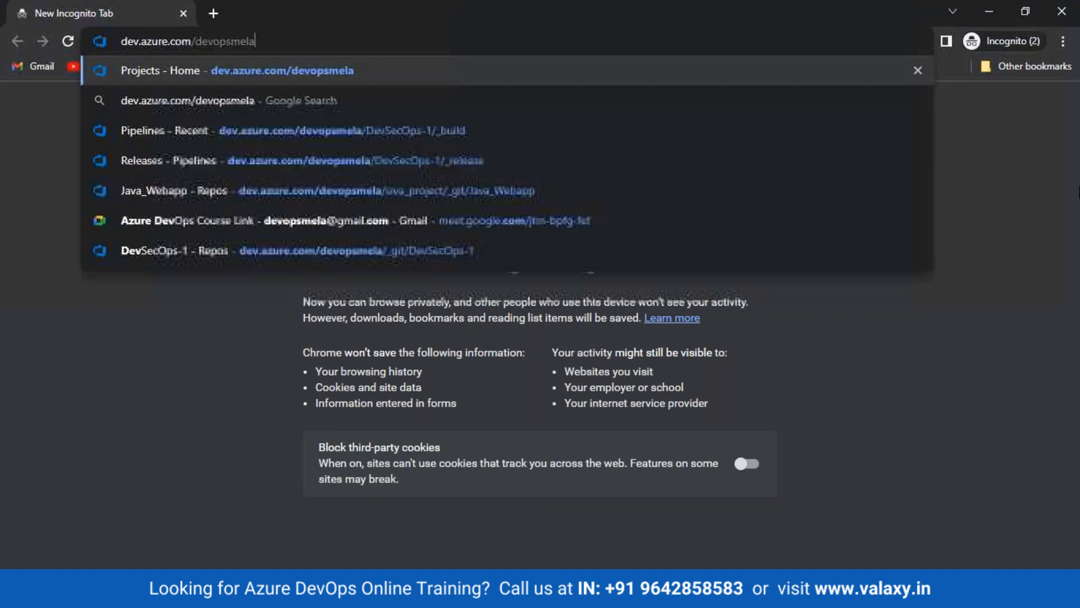
text(valaxy)
key(Return)
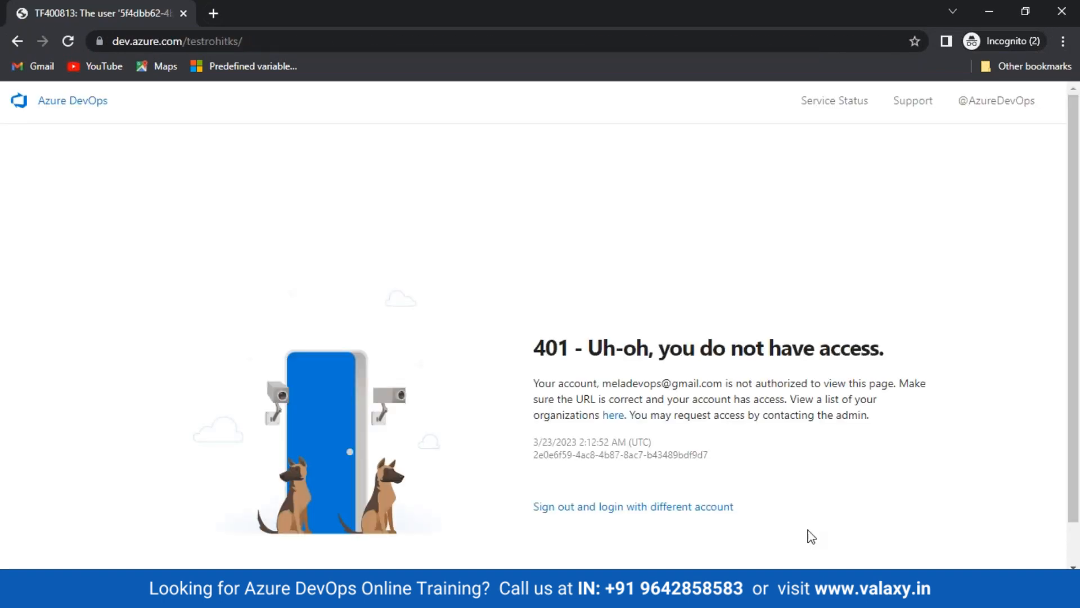
Sign in to the testvalaxy organization with the second user's e-mail and password, staying signed in
click(641, 507)
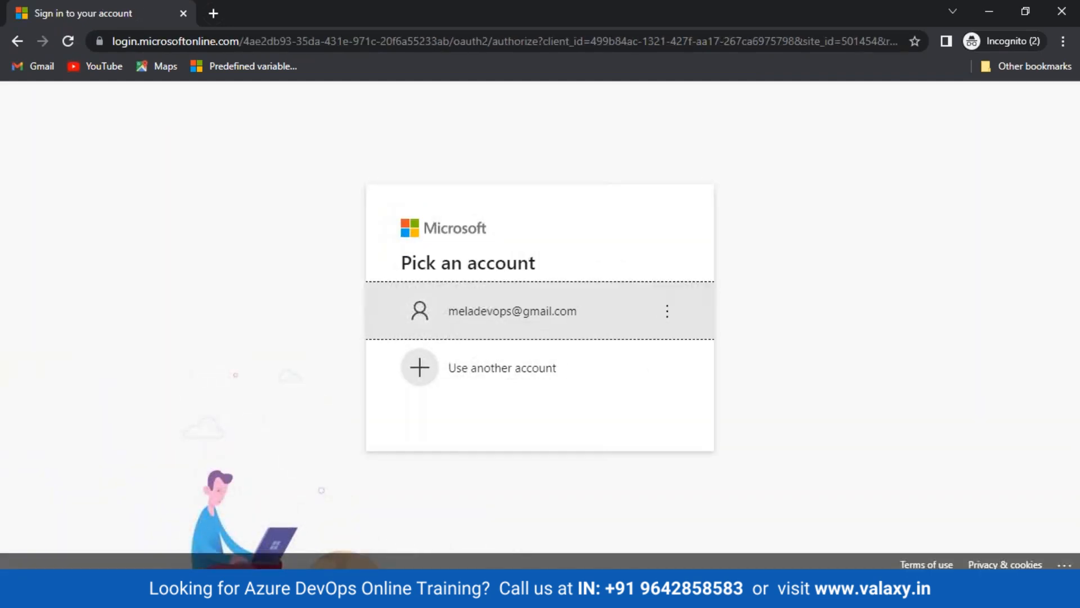
click(532, 374)
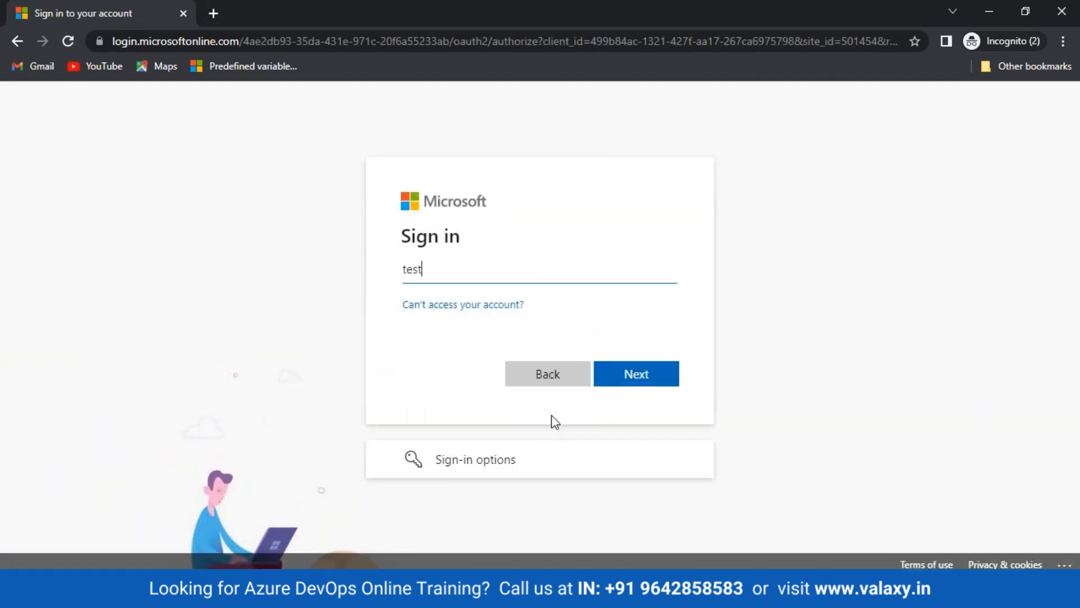
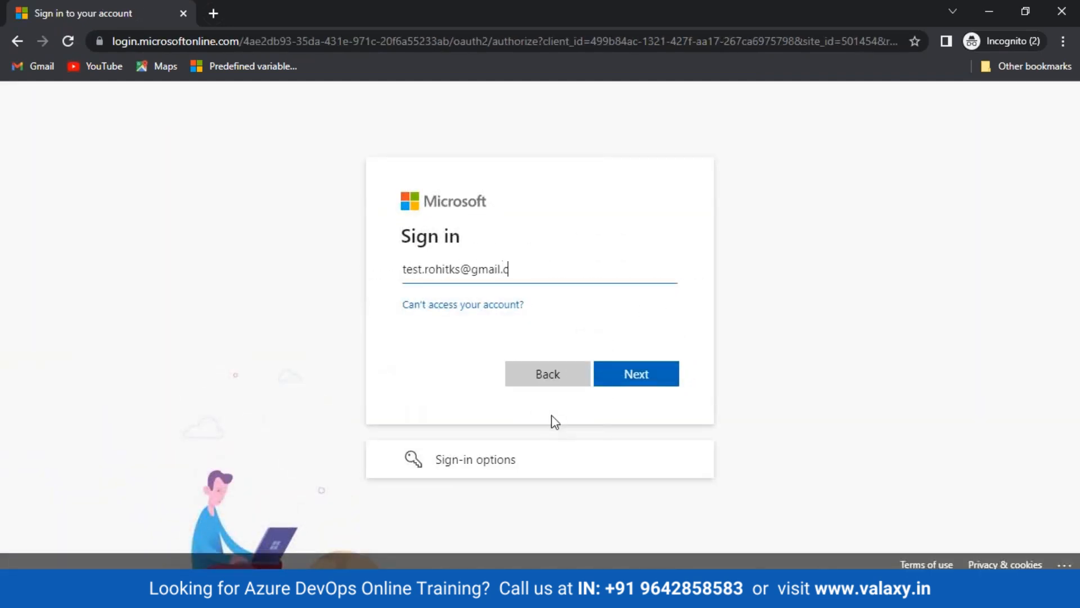
key(Return)
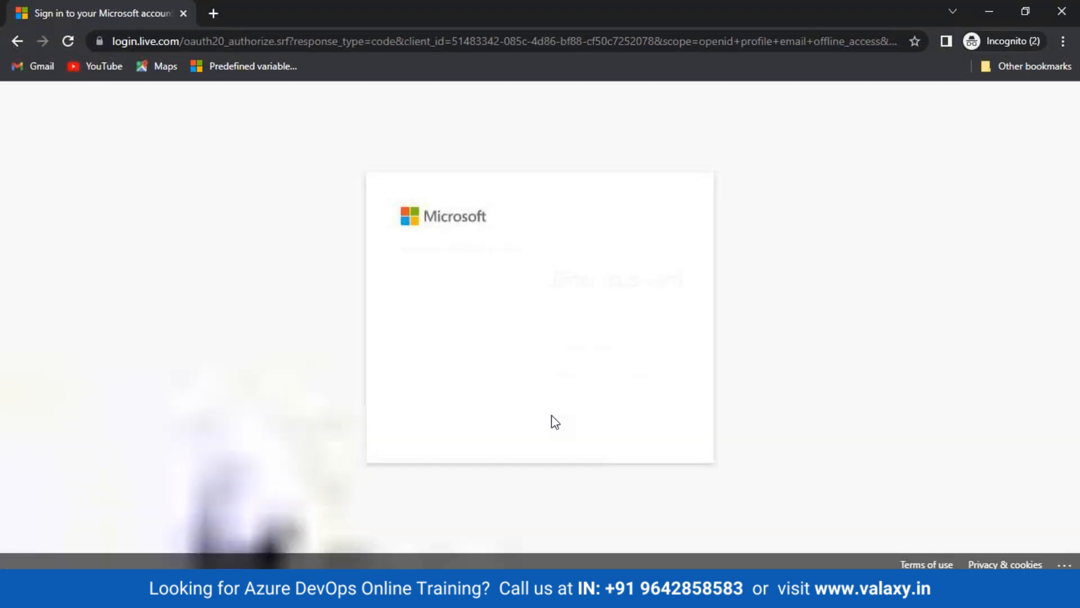
text(••••••)
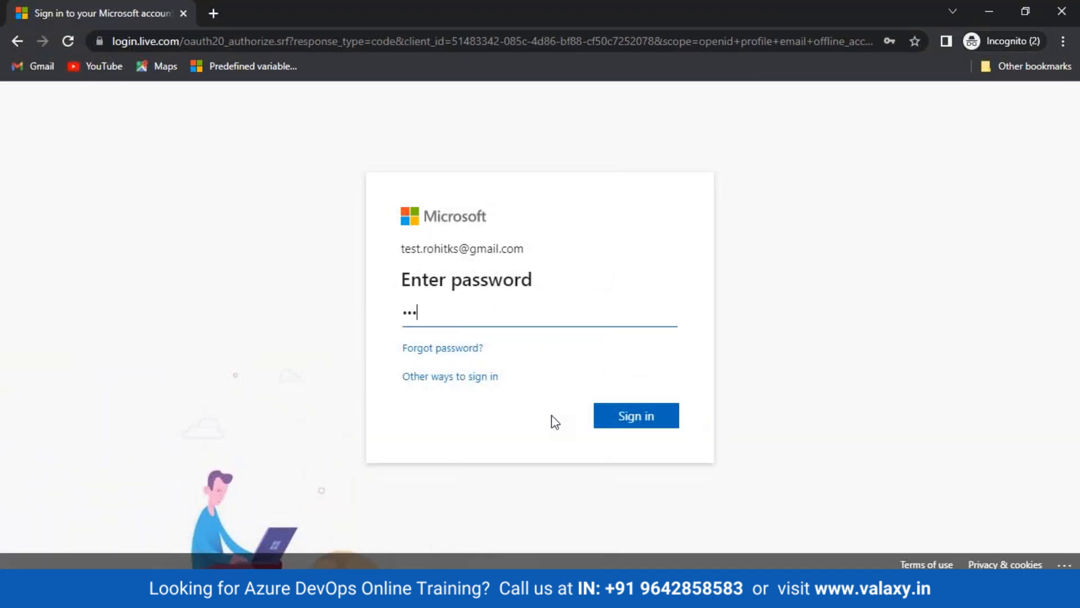
text(••••)
key(Return)
click(616, 417)
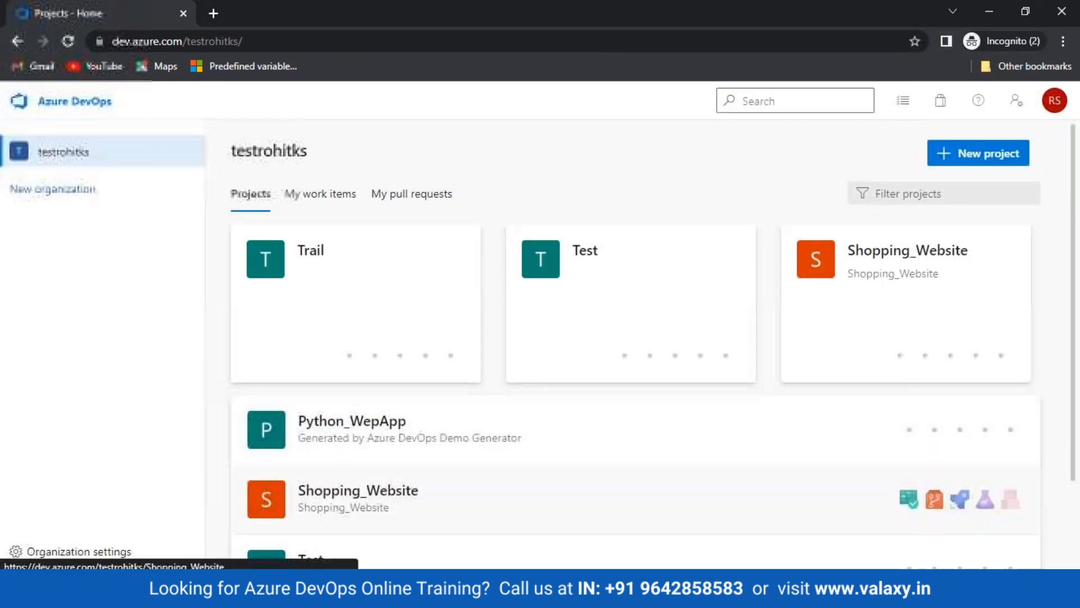
Open the Trail project's Service connections settings, which shows no connections yet
click(316, 249)
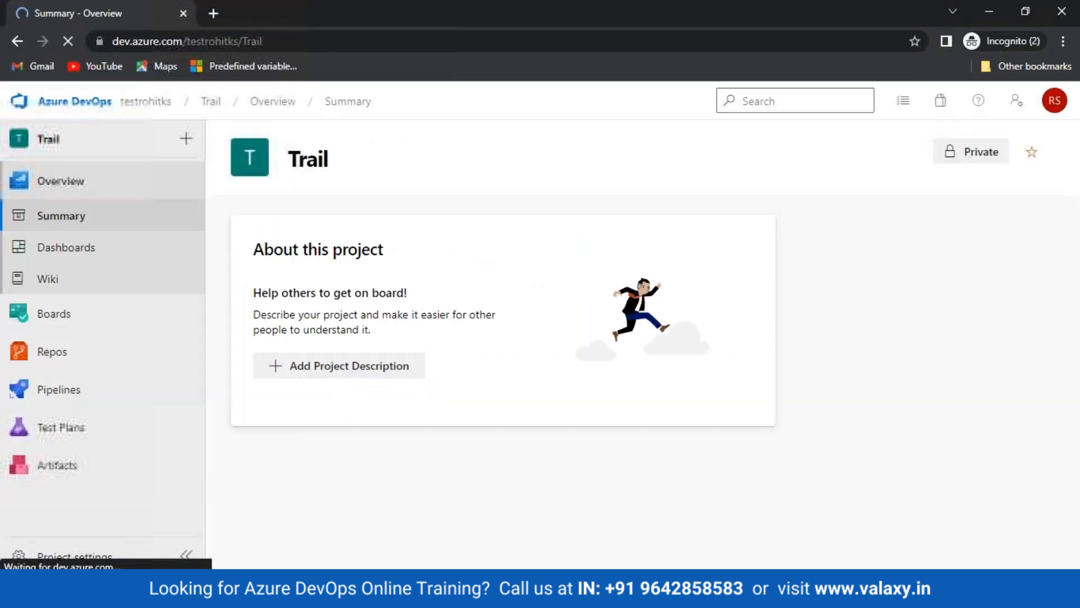
click(74, 556)
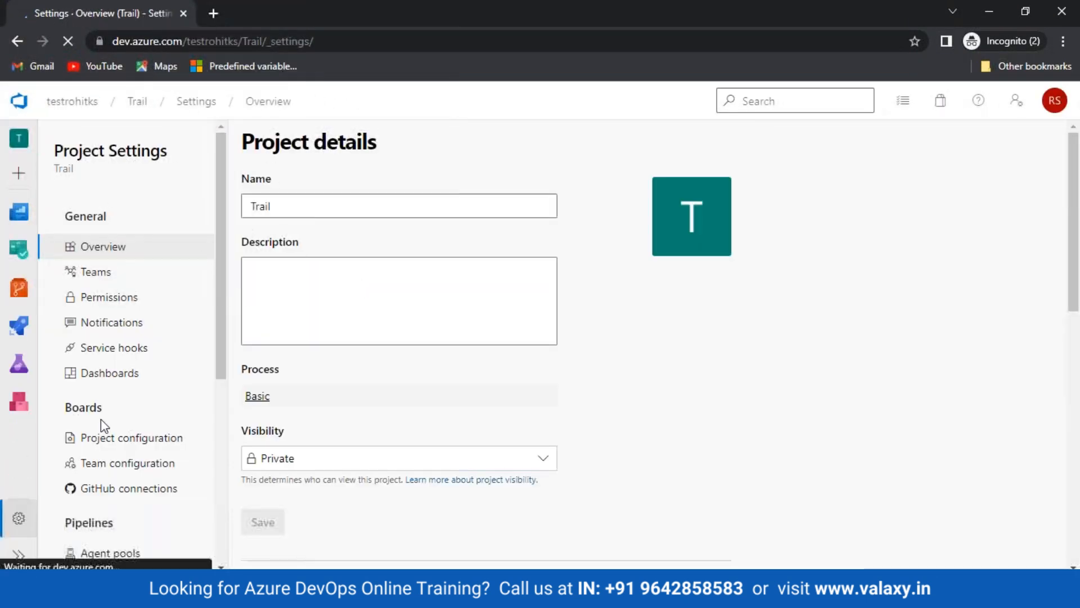
scroll(107, 529, down, 2)
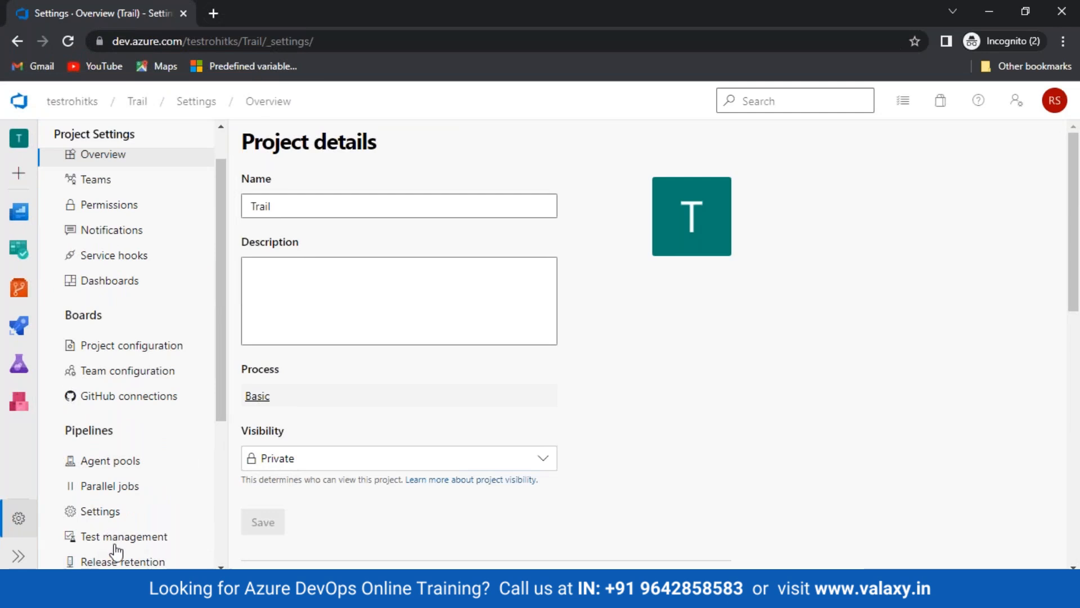
scroll(112, 526, down, 4)
click(116, 354)
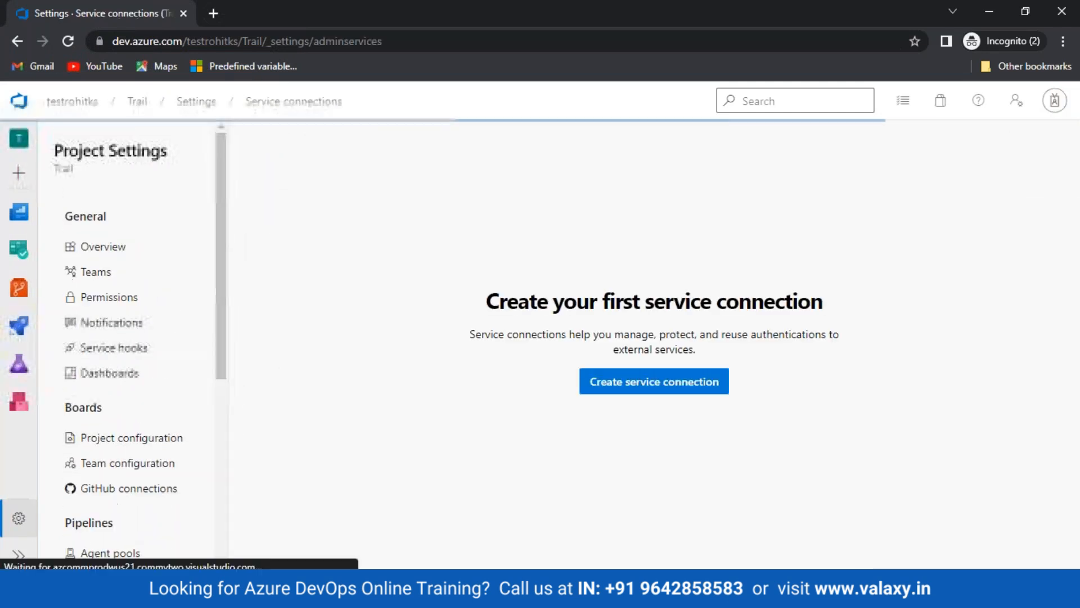
drag(490, 166, 425, 551)
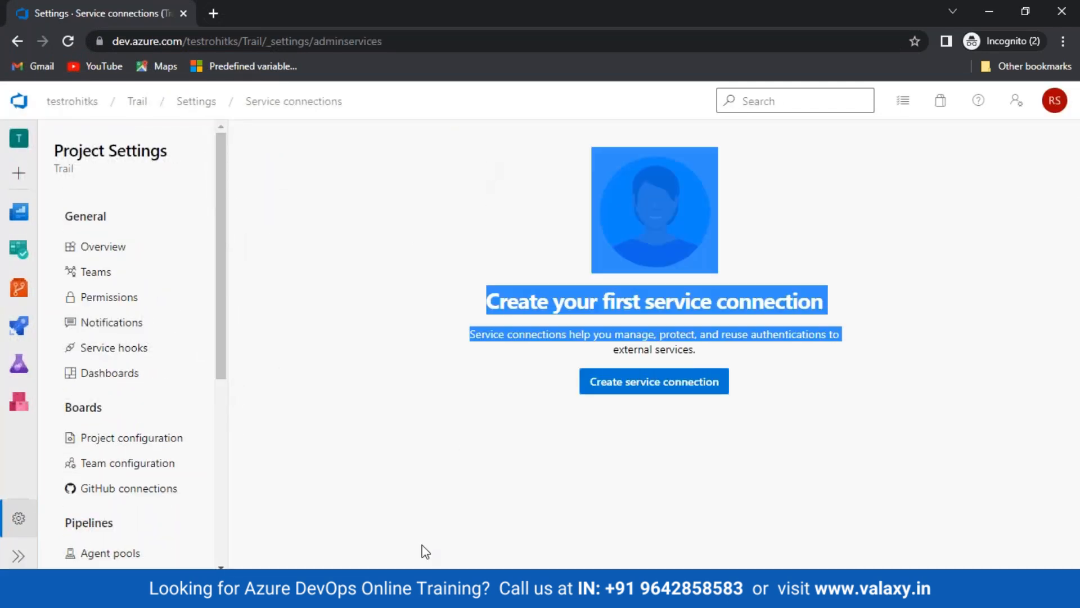
click(981, 429)
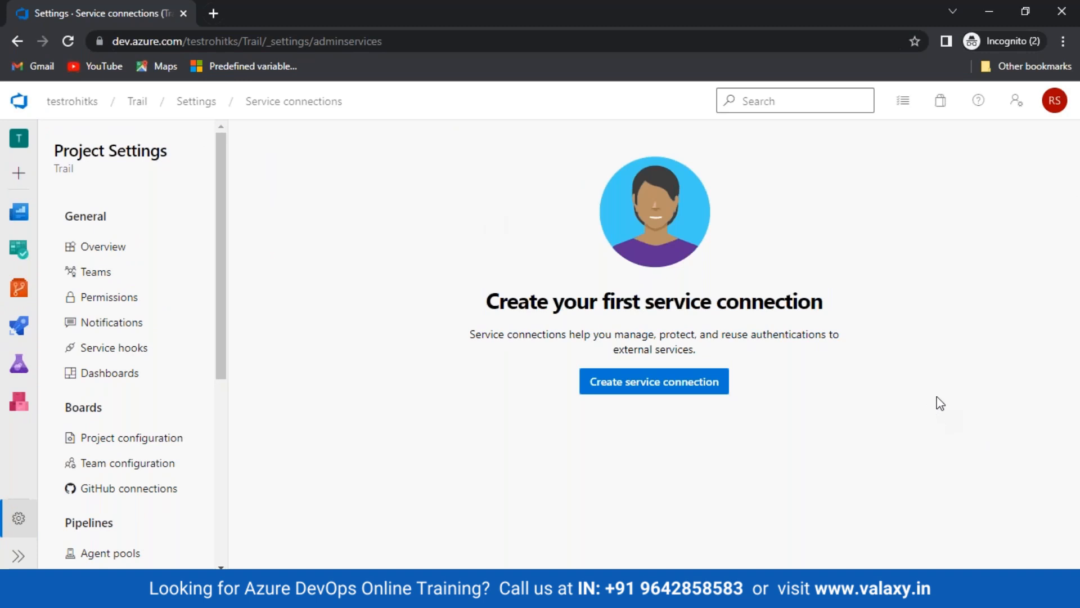
Check the signed-in account's e-mail, then switch to the Paint diagram
click(1053, 101)
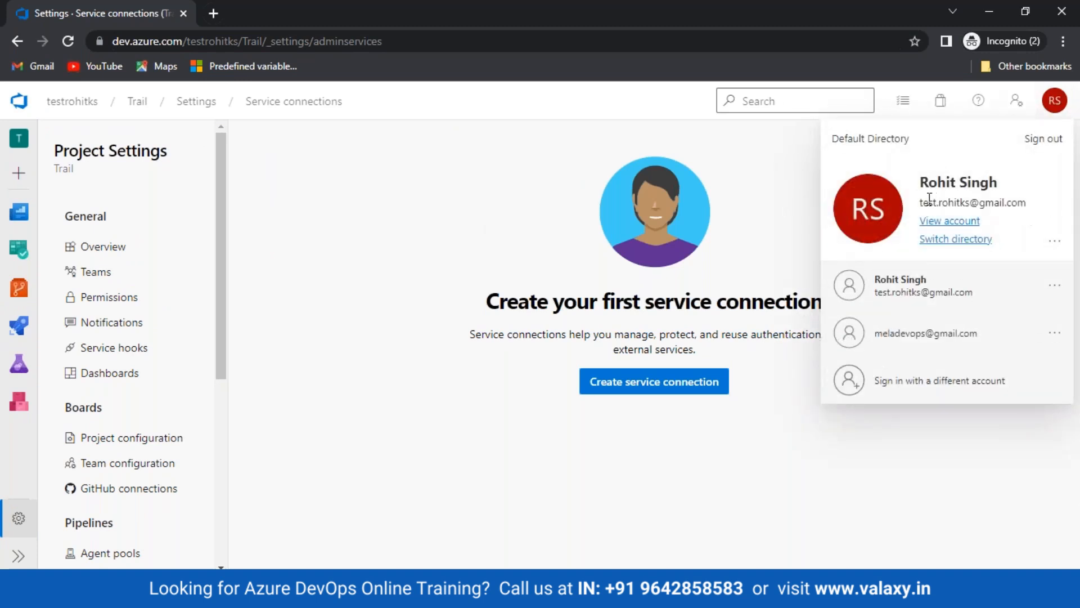
drag(920, 202, 1037, 206)
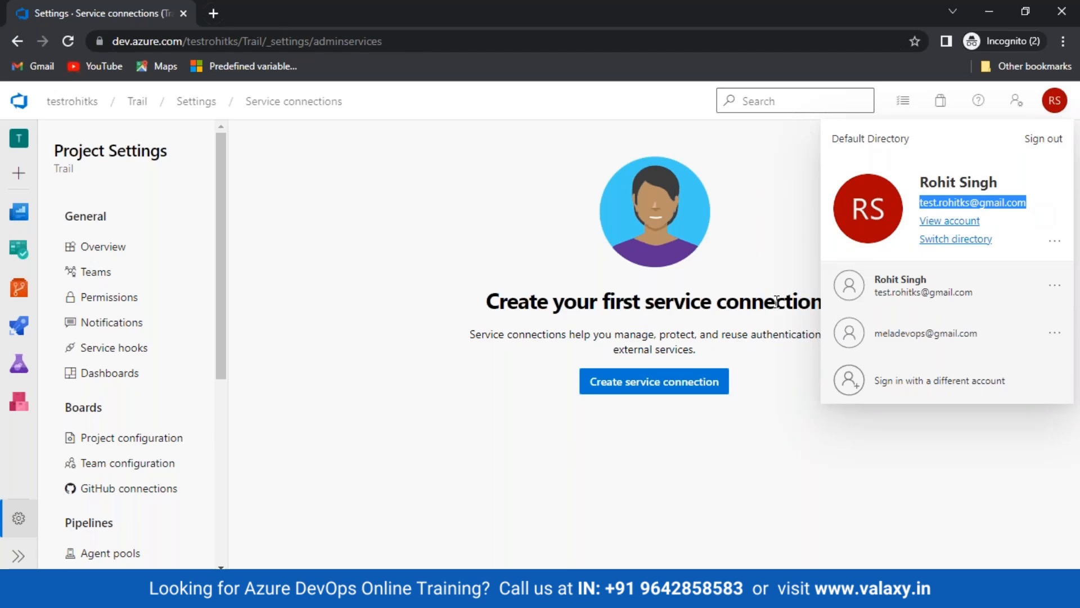
click(360, 315)
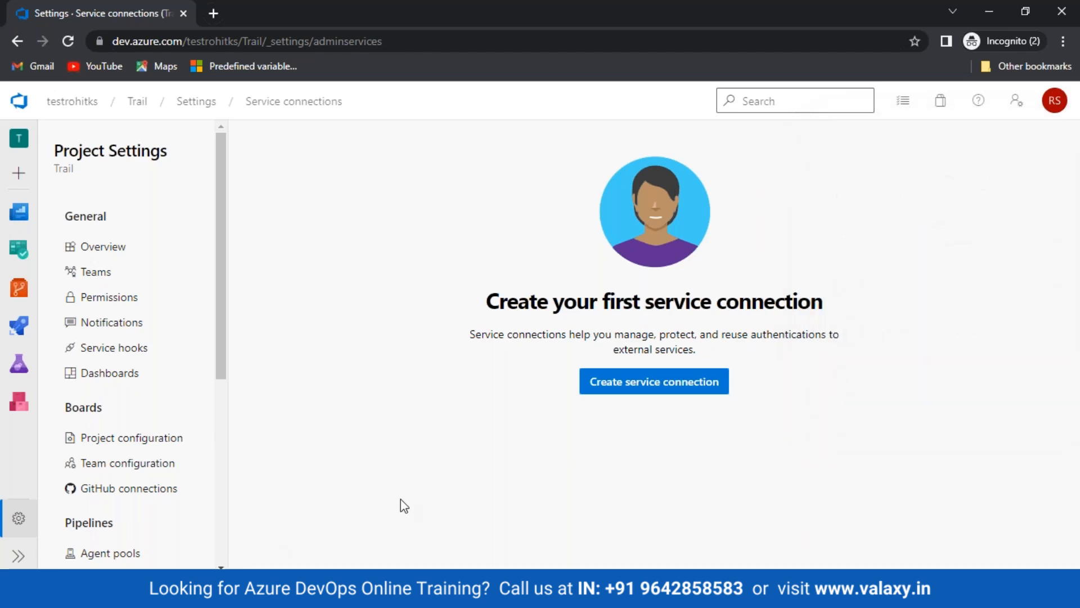
key(alt+Tab)
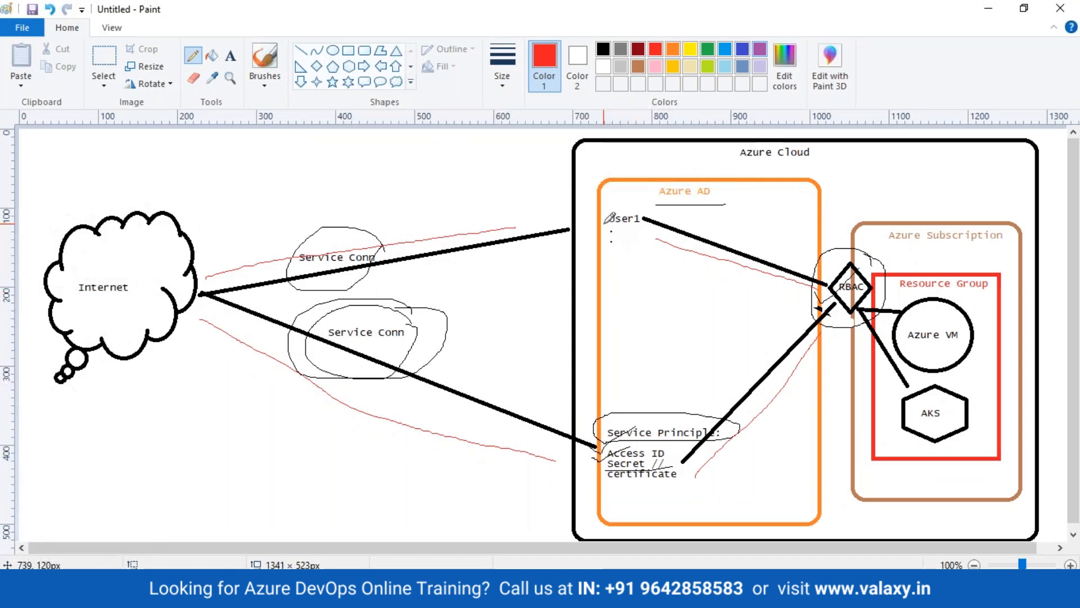
Circle User1 in the Azure AD box in red, recheck the DevOps account, then switch to the Azure portal
mouse_move(619, 231)
mouse_down()
mouse_move(655, 209)
mouse_move(600, 219)
mouse_up()
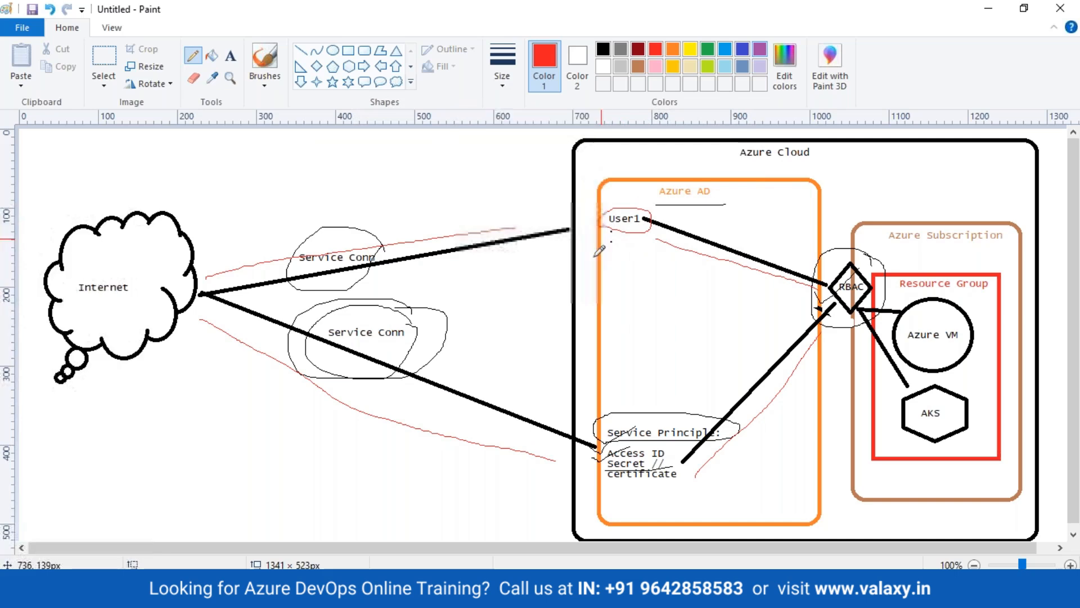
click(406, 595)
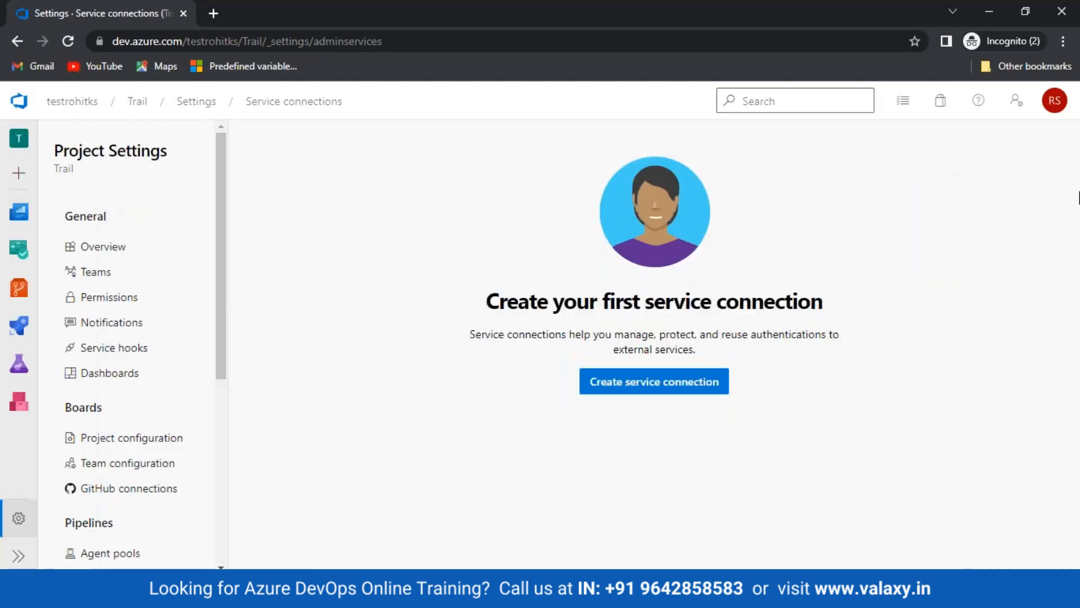
click(1056, 108)
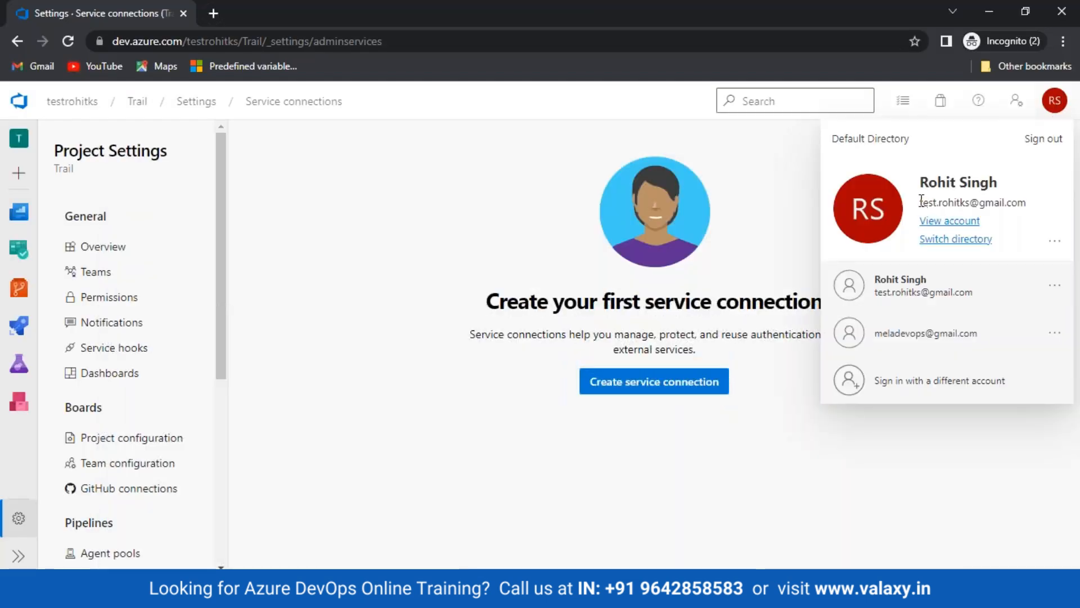
drag(919, 203, 1028, 202)
click(601, 567)
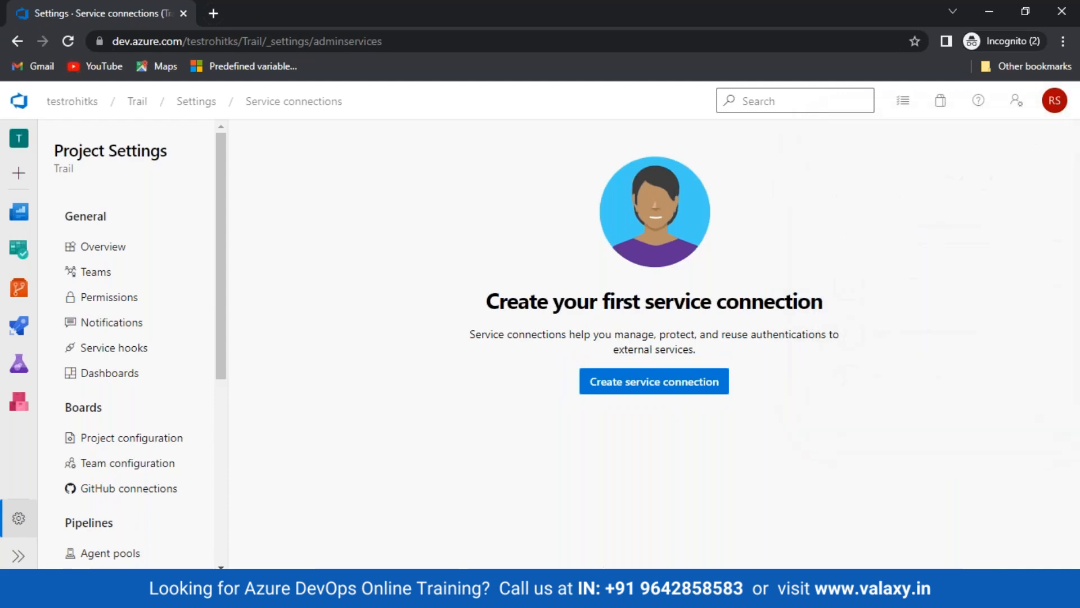
click(175, 594)
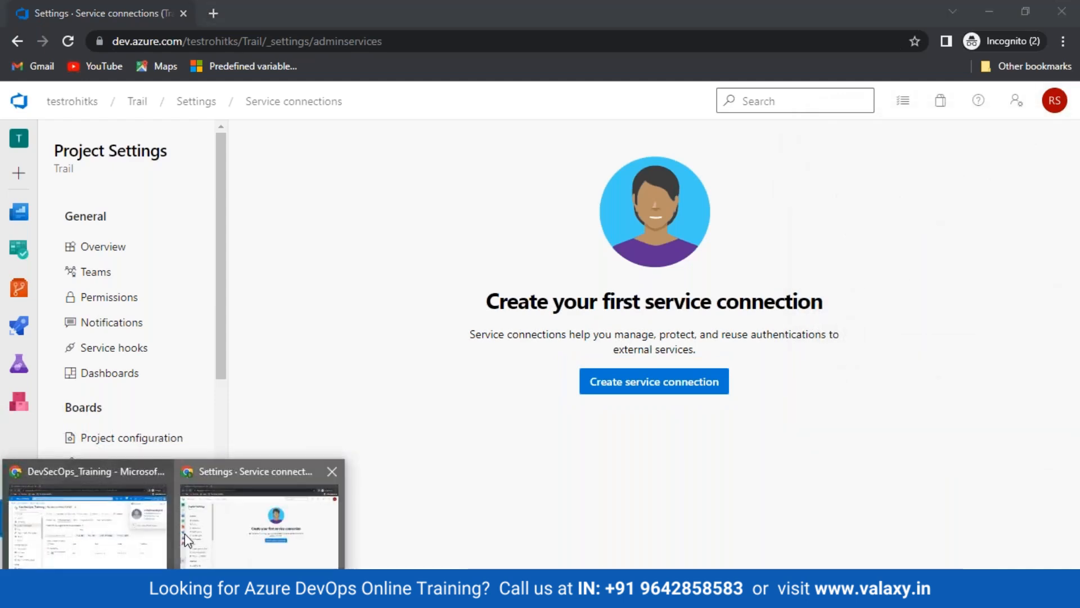
click(105, 532)
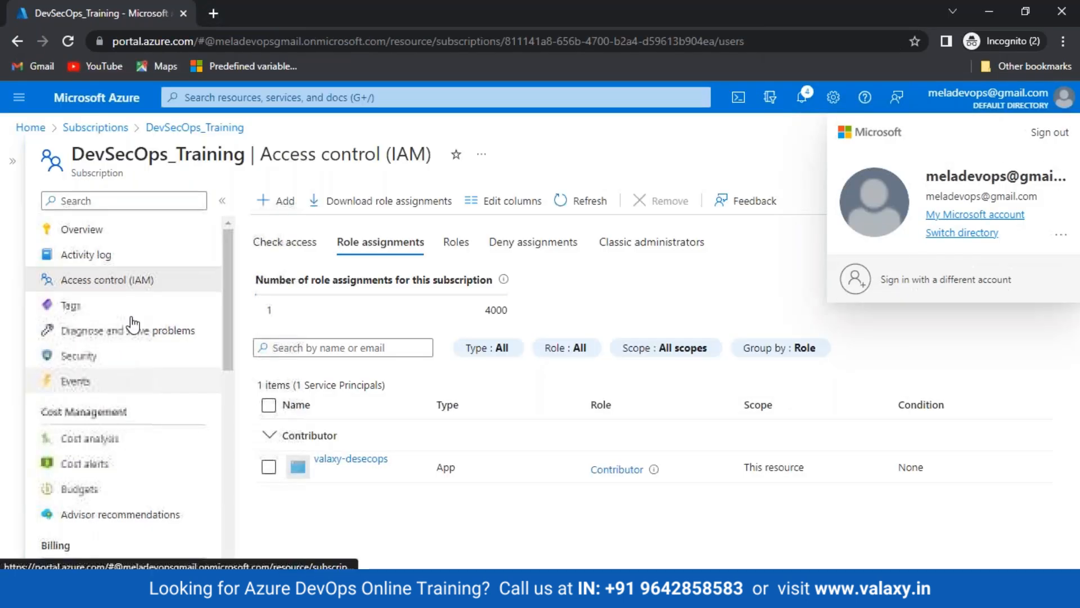
Open Azure Active Directory's Users list and preview the New user options
click(31, 127)
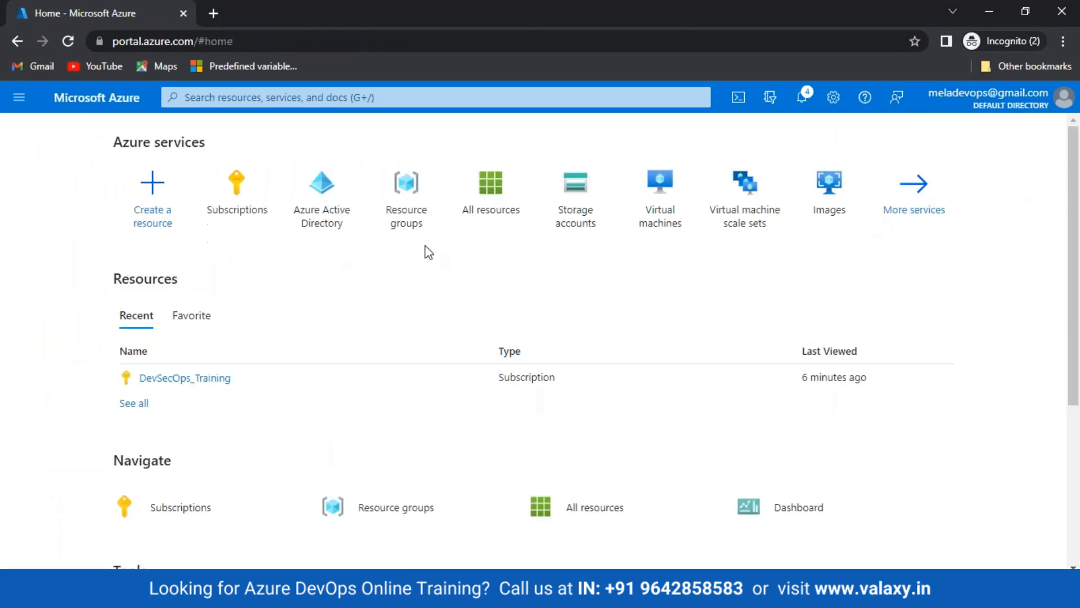
click(350, 218)
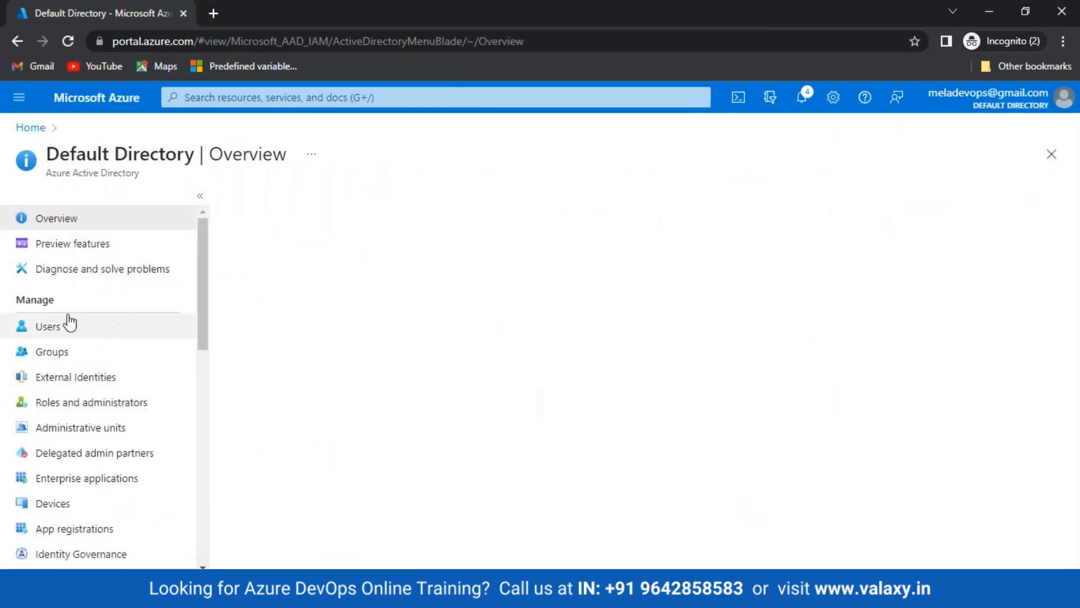
click(47, 332)
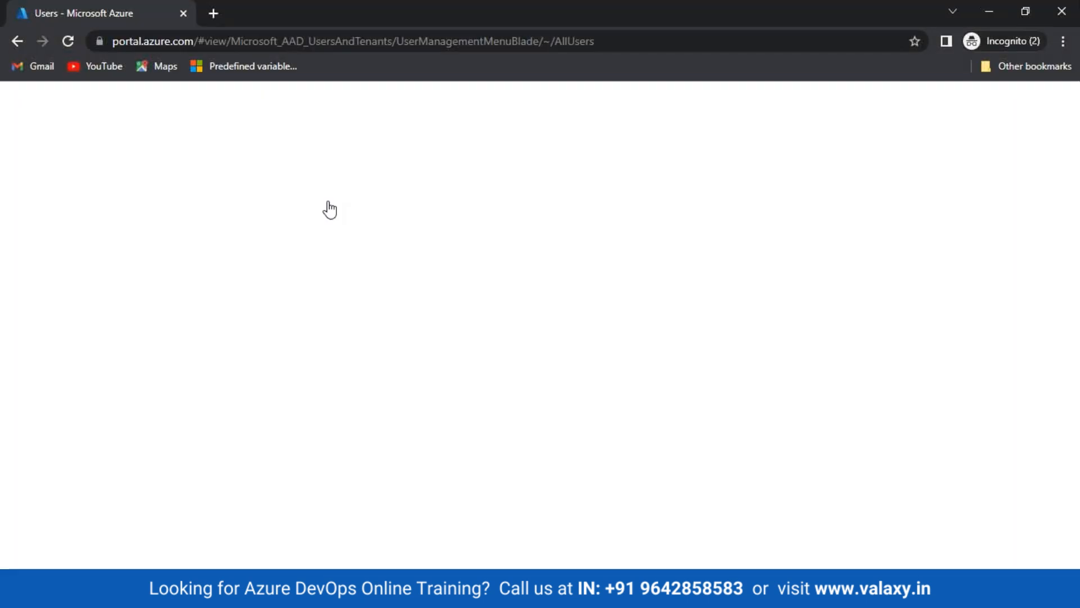
click(304, 207)
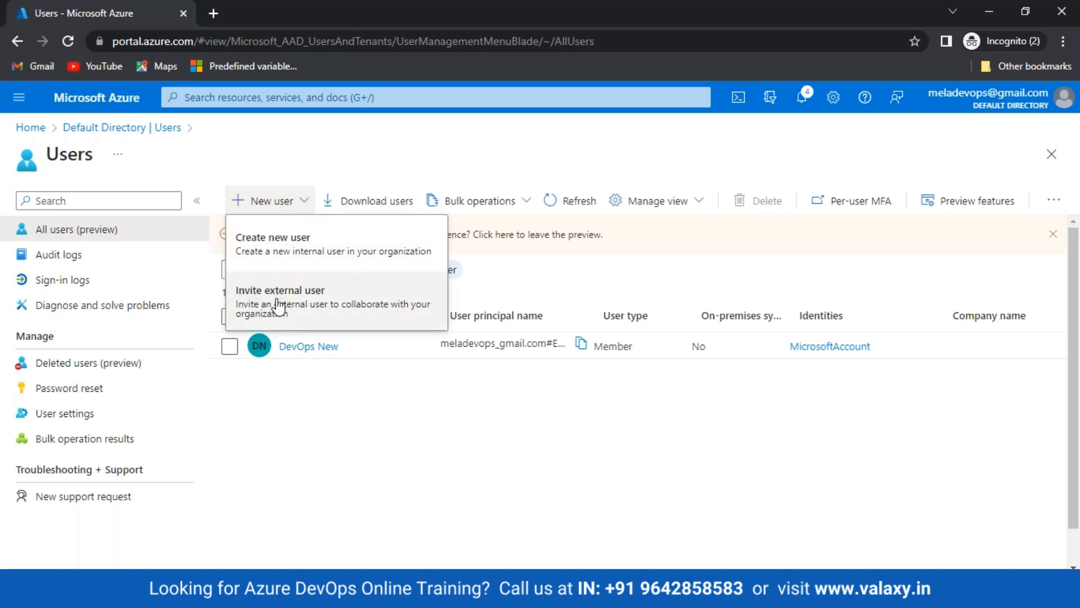
click(295, 401)
Glance at the DevOps window, return to the Users list, and reopen the New user options
click(306, 592)
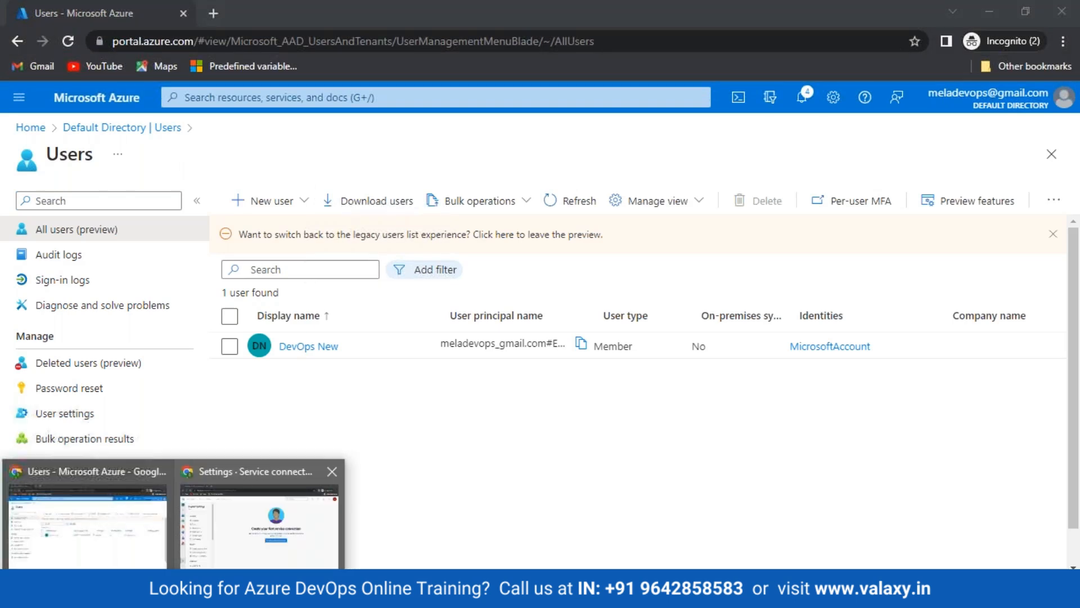
click(276, 523)
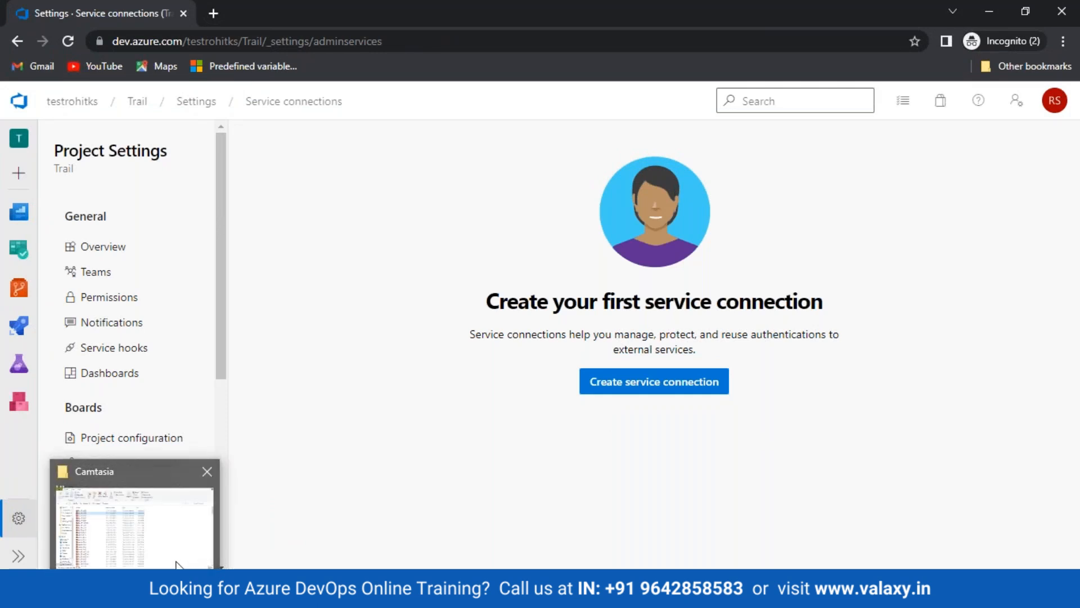
mouse_move(160, 557)
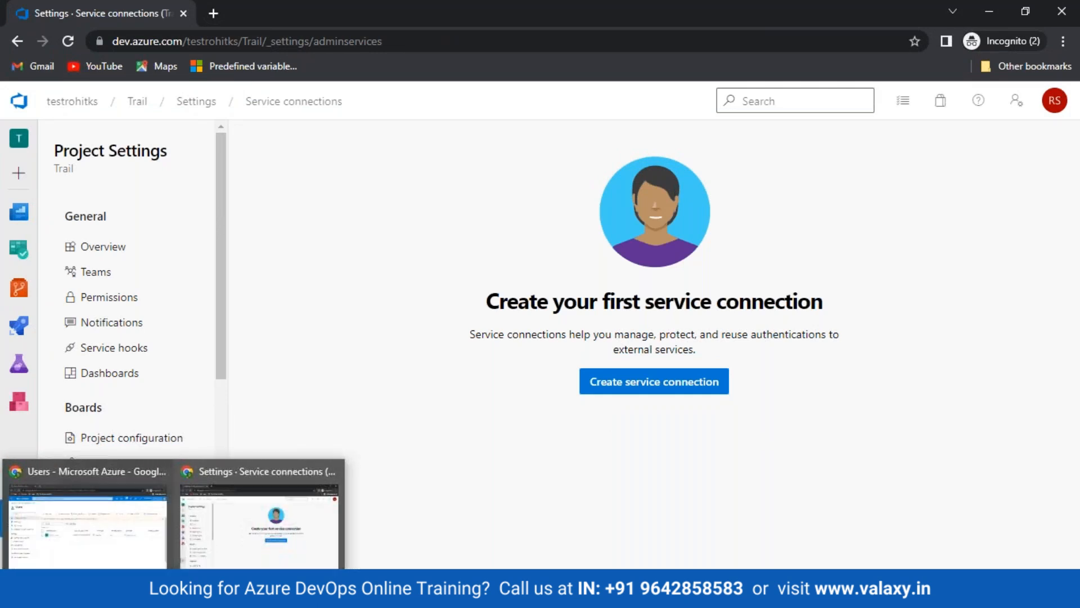
click(87, 517)
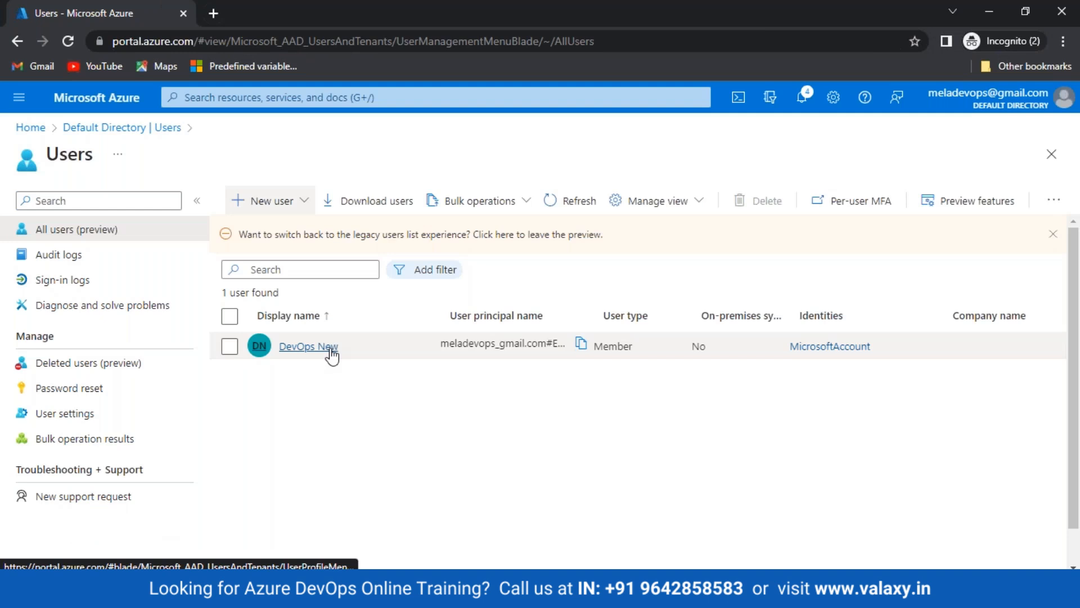
click(307, 203)
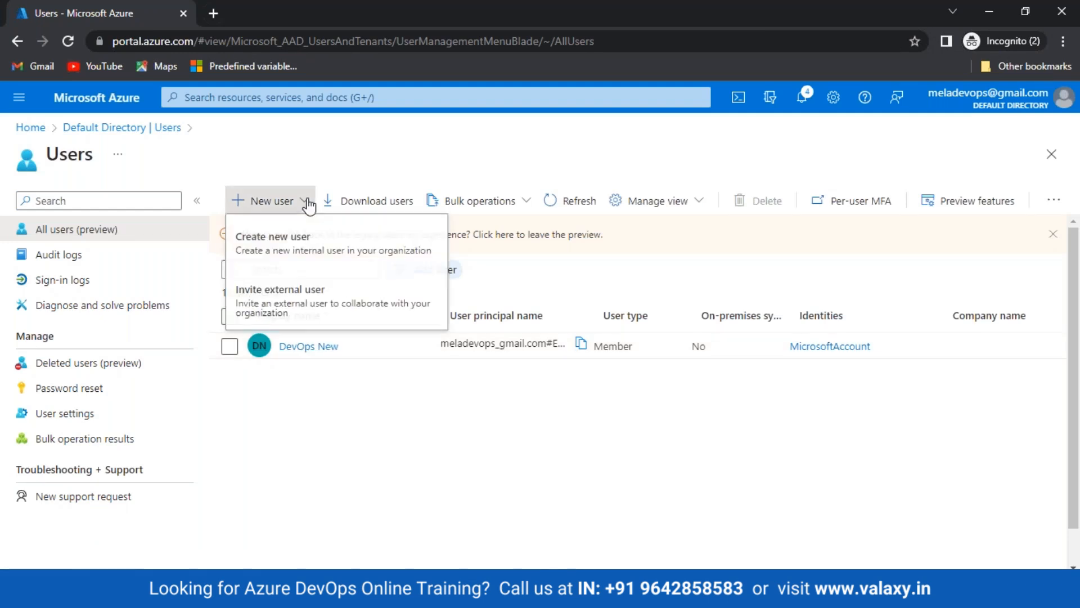
Invite an external guest user with their full name and Gmail address, then return Home
click(313, 311)
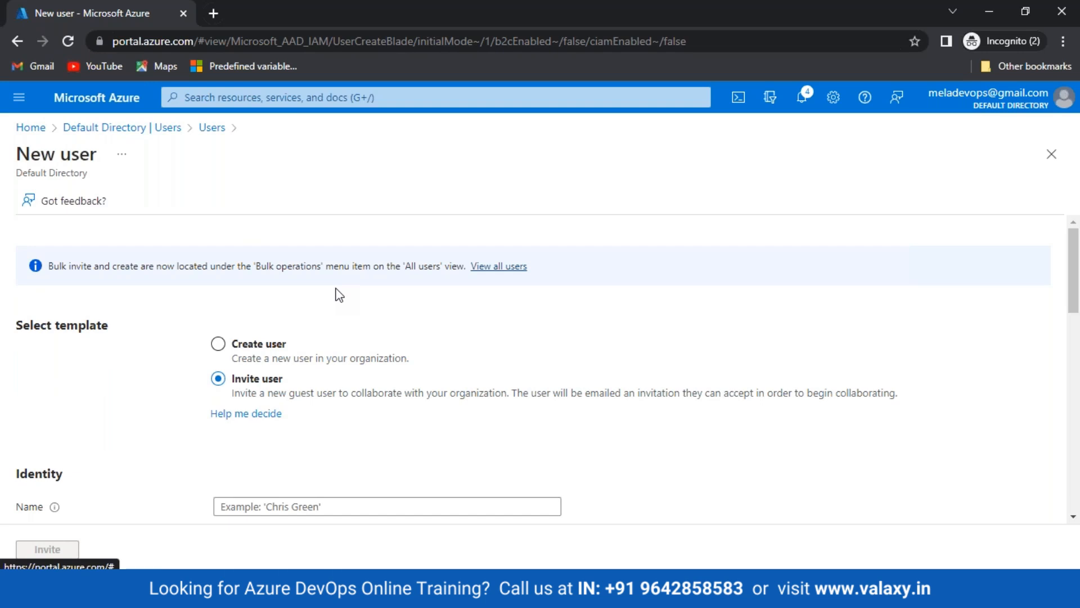
scroll(339, 295, down, 3)
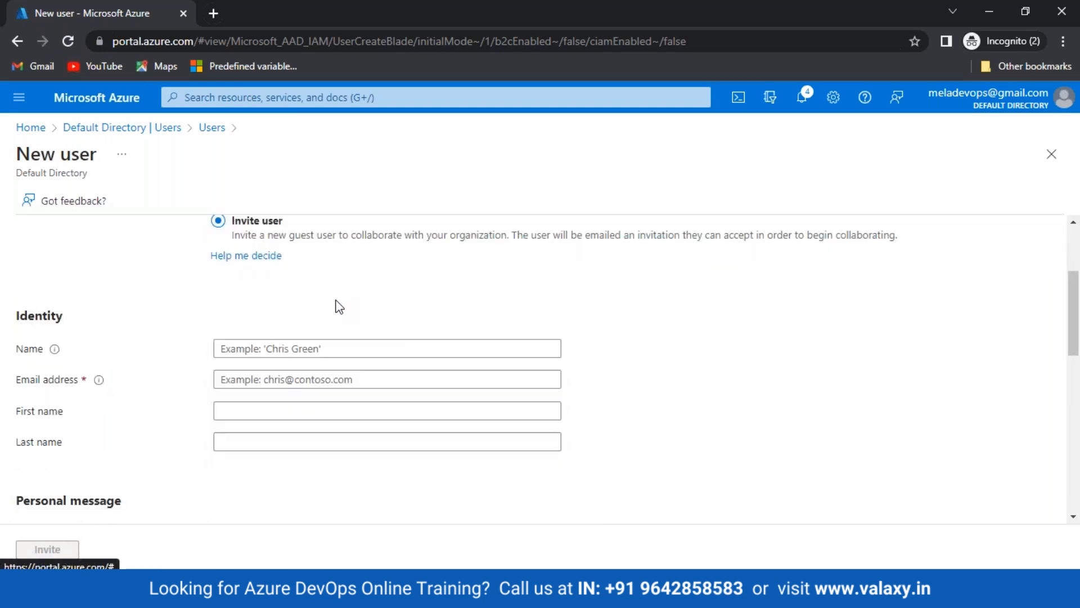
click(280, 349)
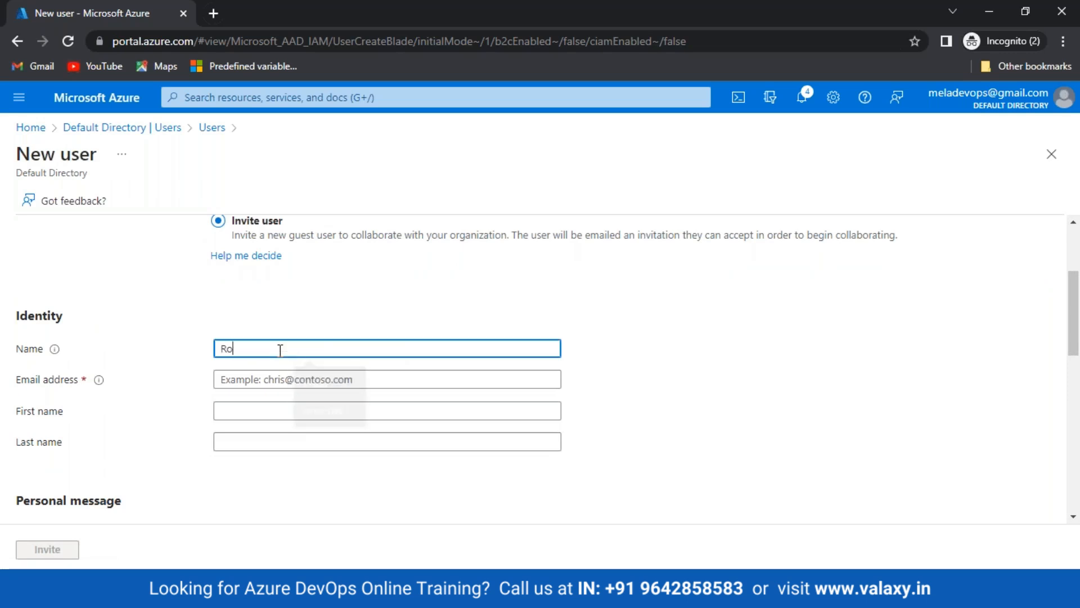
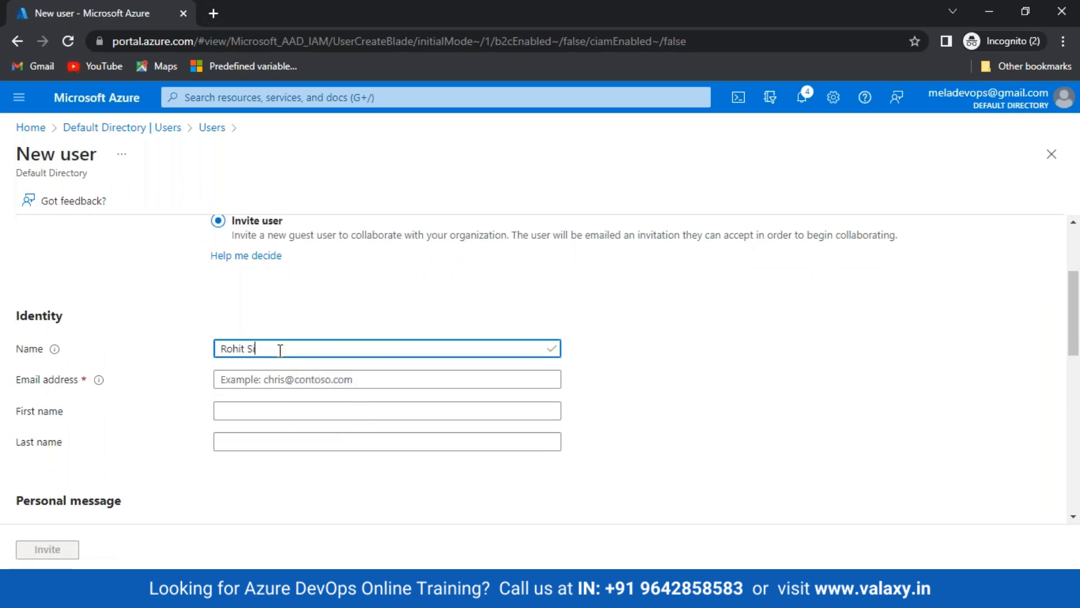
key(Tab)
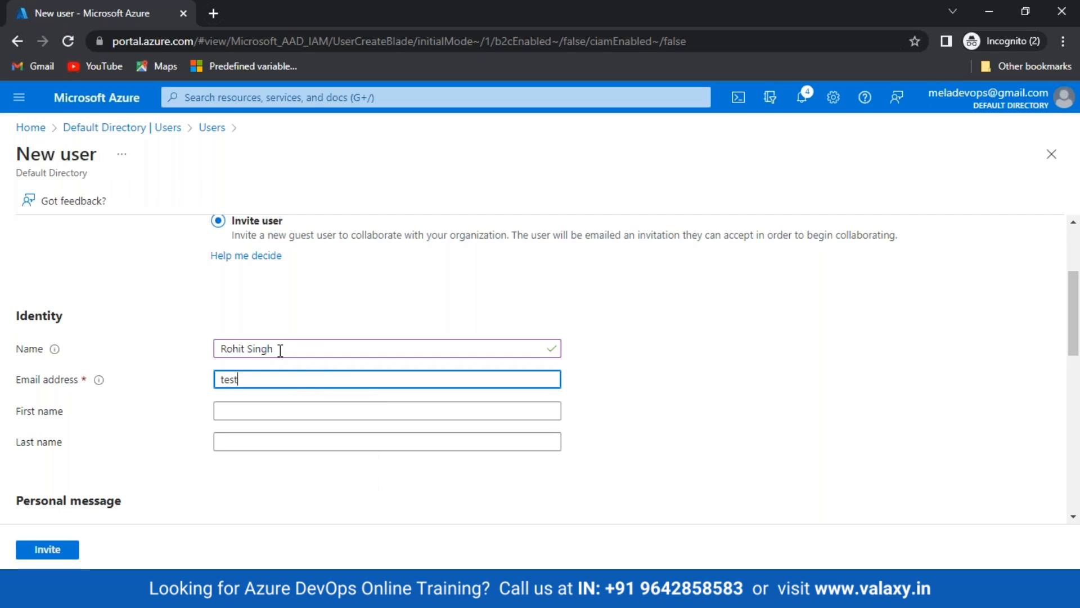
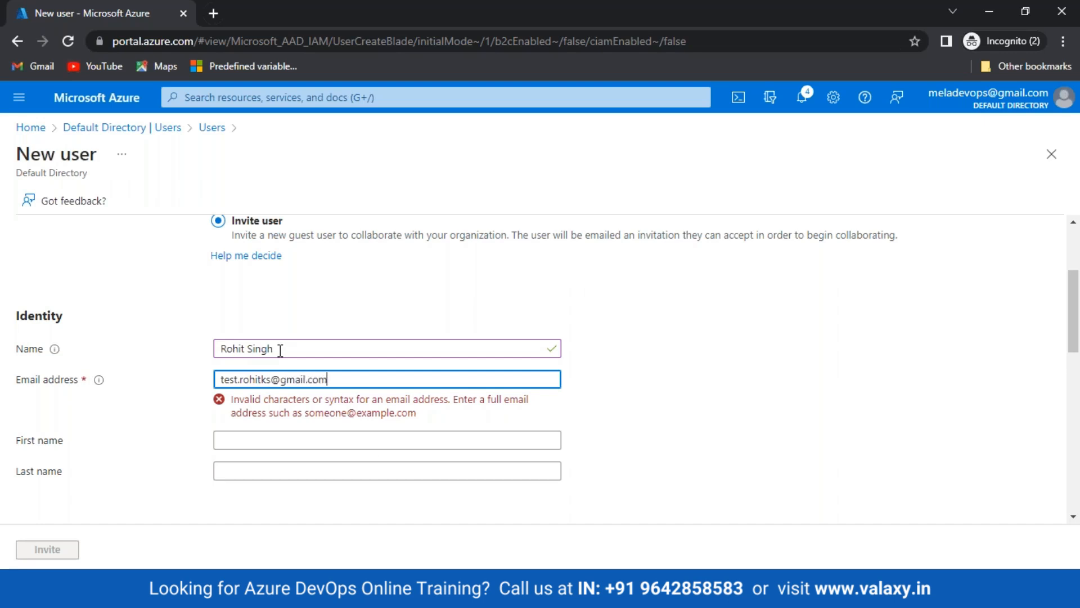
key(Tab)
scroll(297, 428, down, 1)
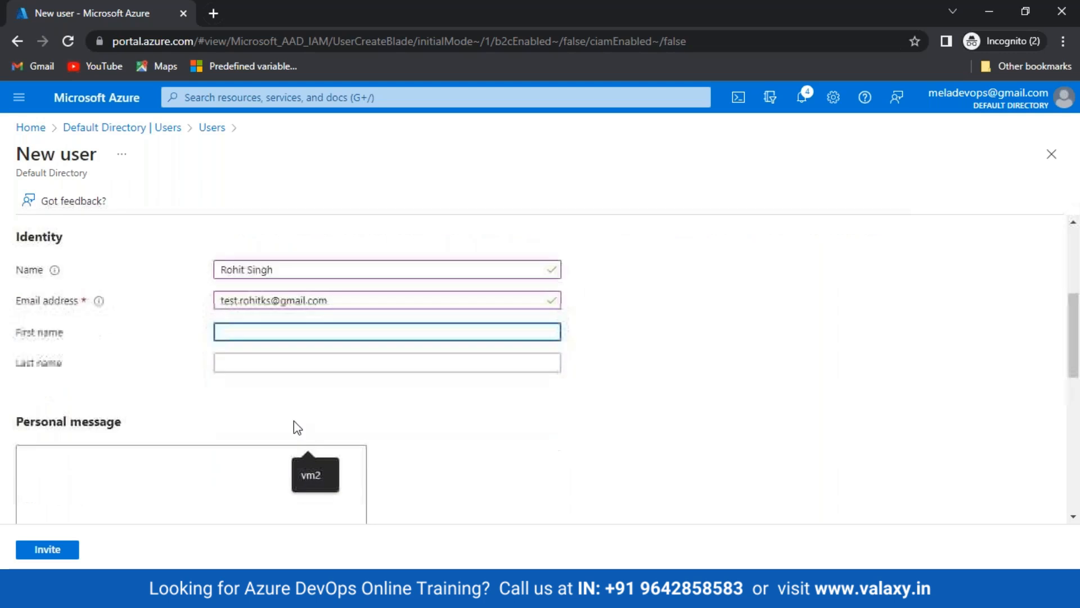
scroll(281, 427, down, 5)
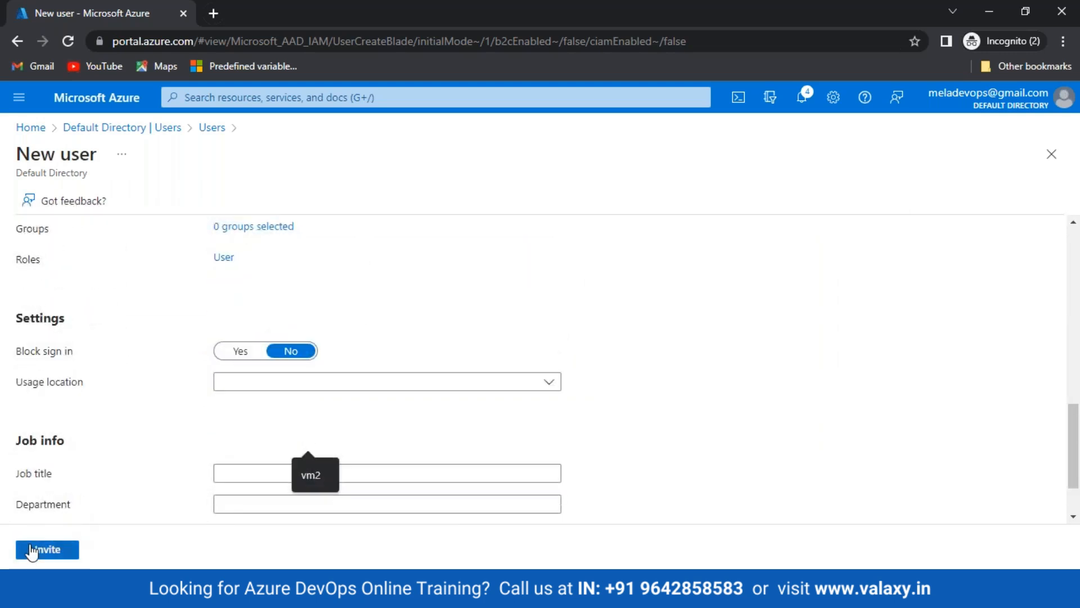
click(32, 550)
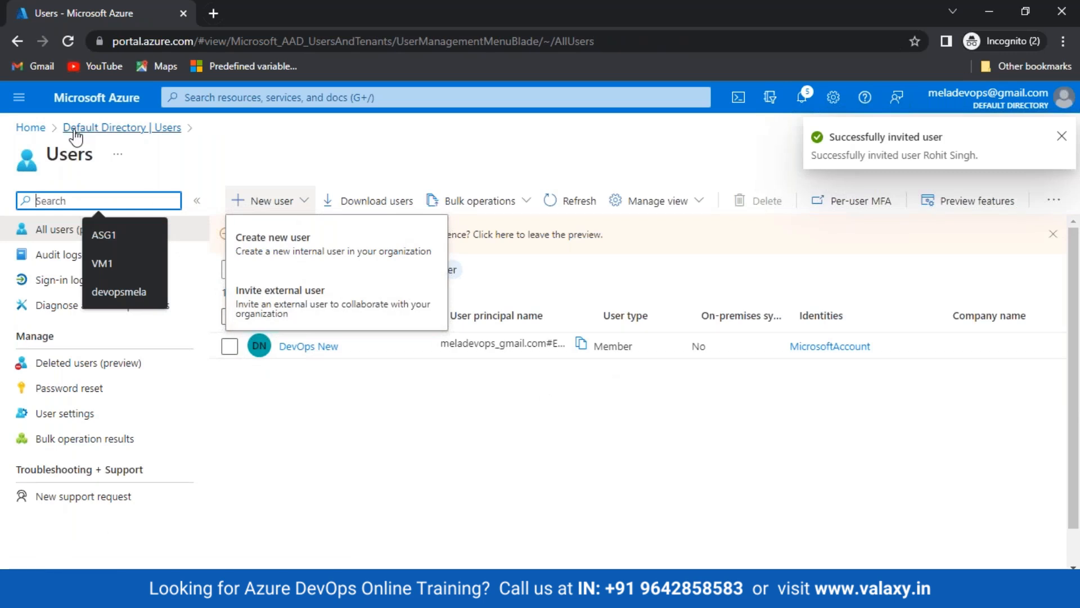
click(30, 127)
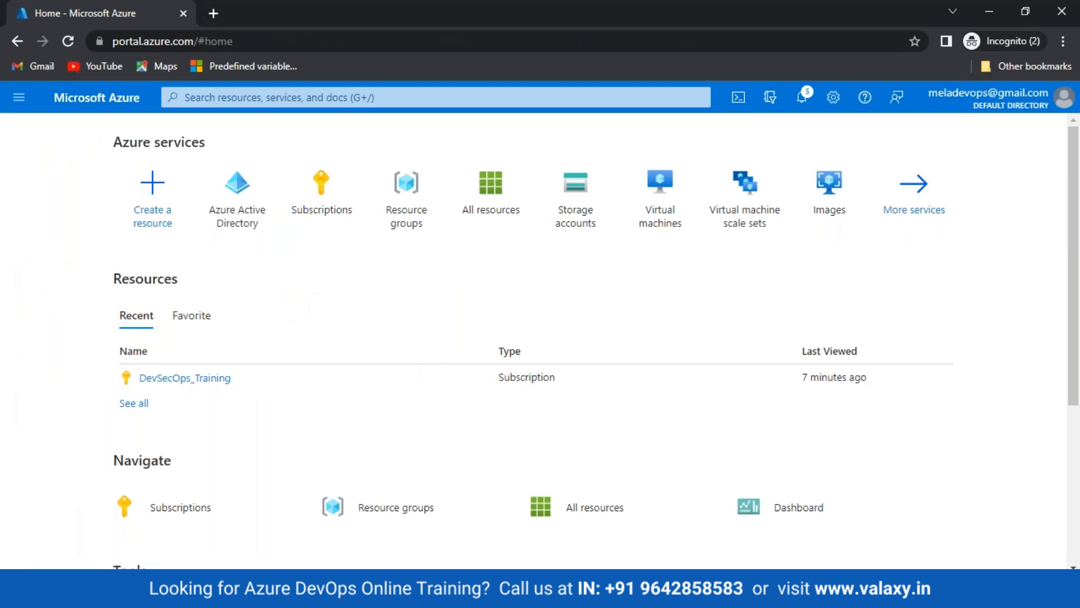
Open a new incognito tab and go to Gmail from the bookmark
click(138, 594)
click(241, 538)
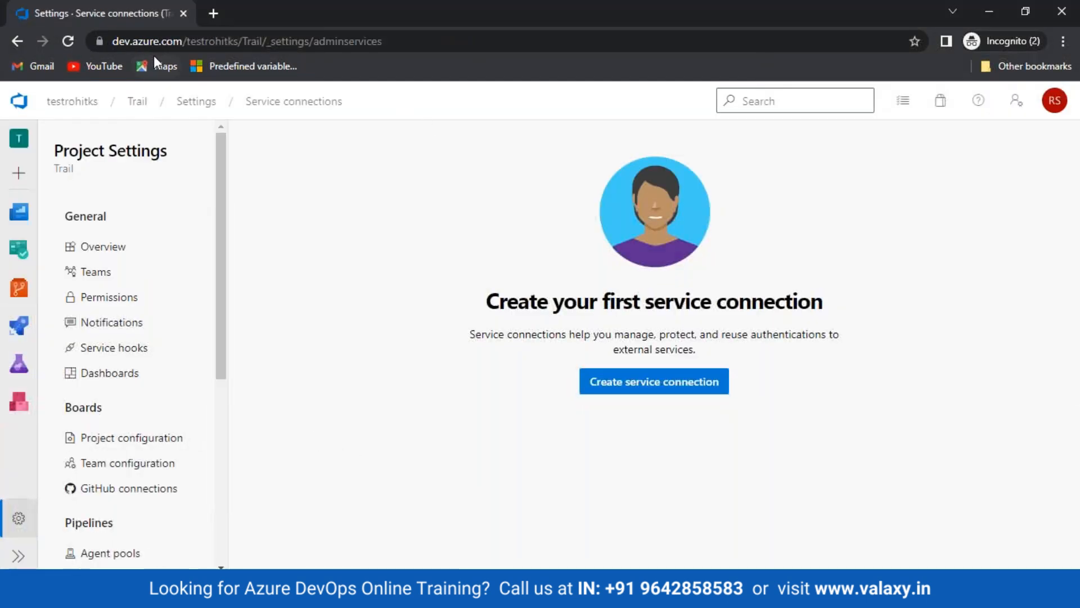
click(216, 16)
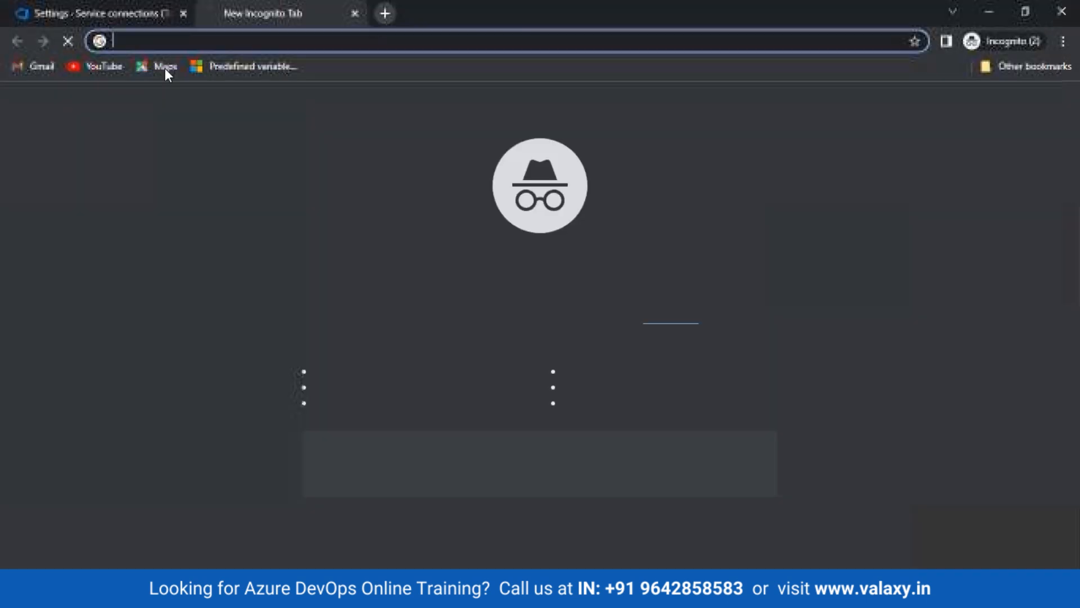
click(40, 64)
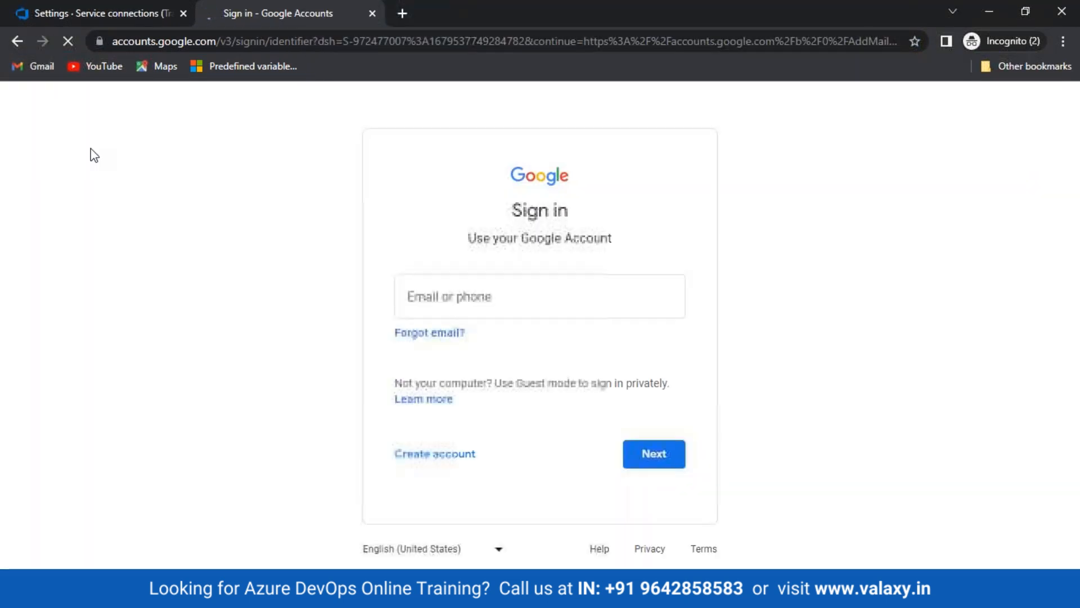
Sign in to Gmail as the invited guest with their e-mail and password
click(463, 300)
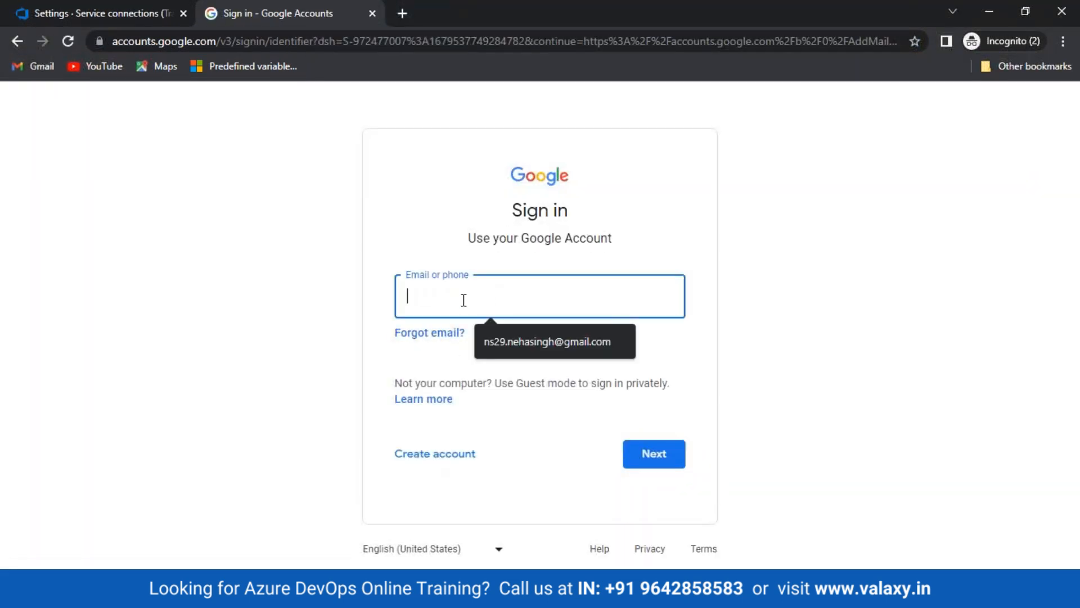
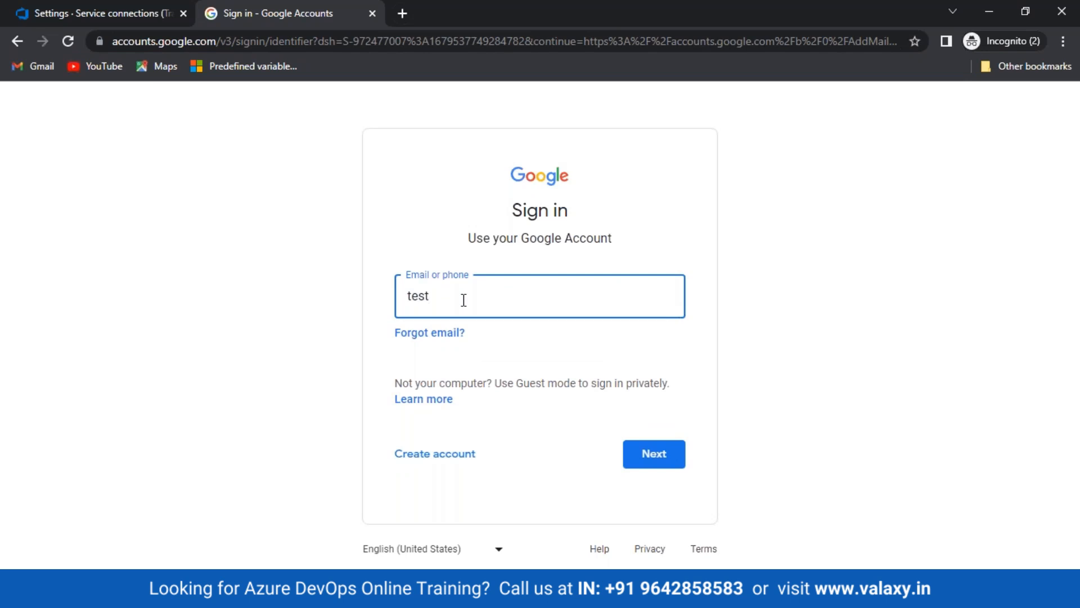
key(Return)
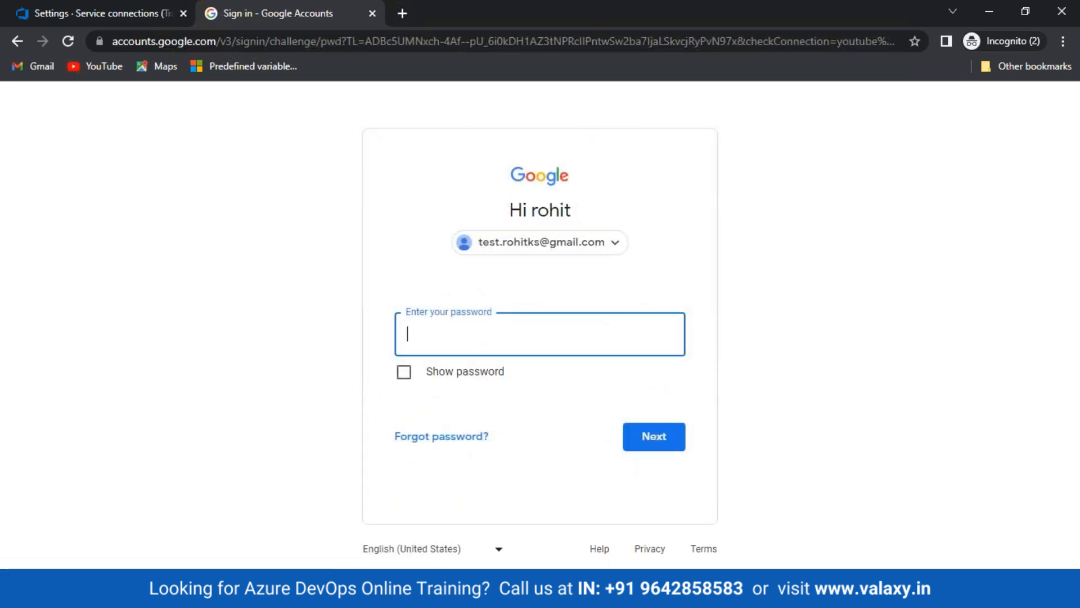
key(Return)
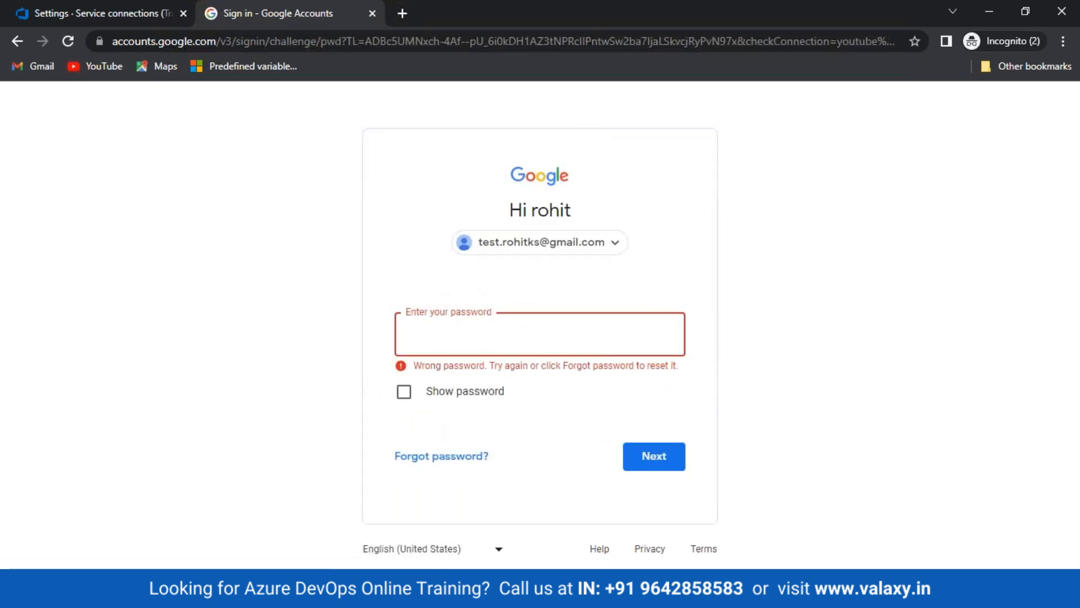
key(Return)
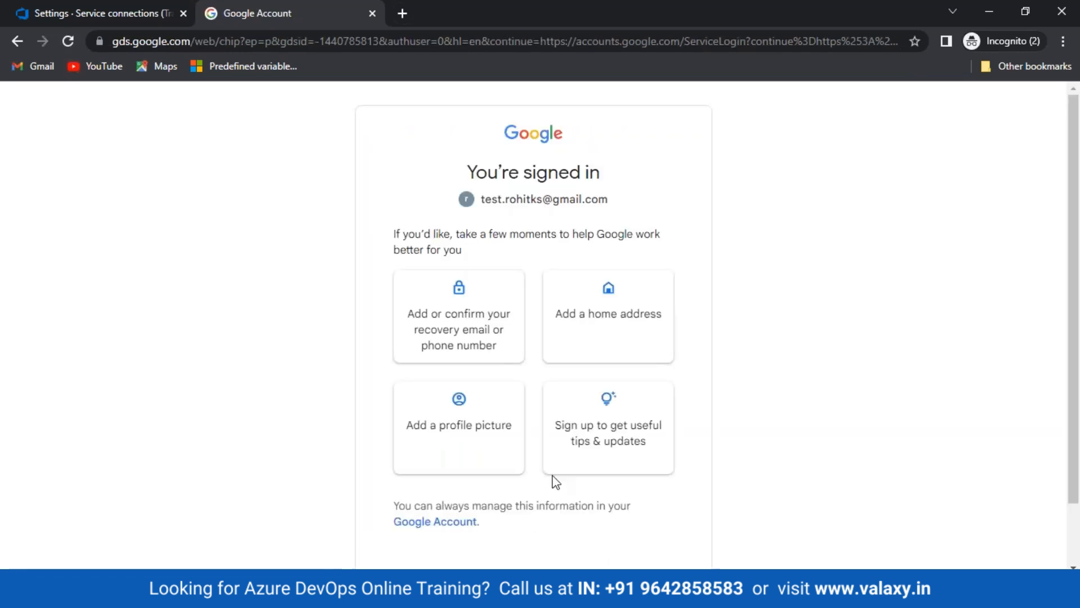
scroll(489, 495, down, 1)
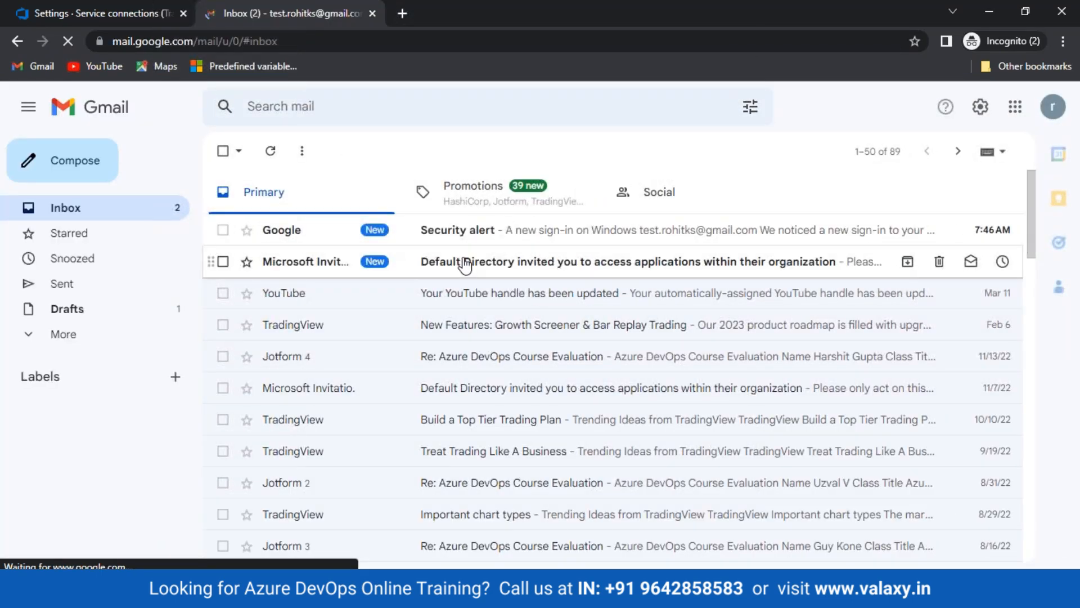
Open the Microsoft Invitations email from Default Directory and follow its Accept invitation link
click(465, 265)
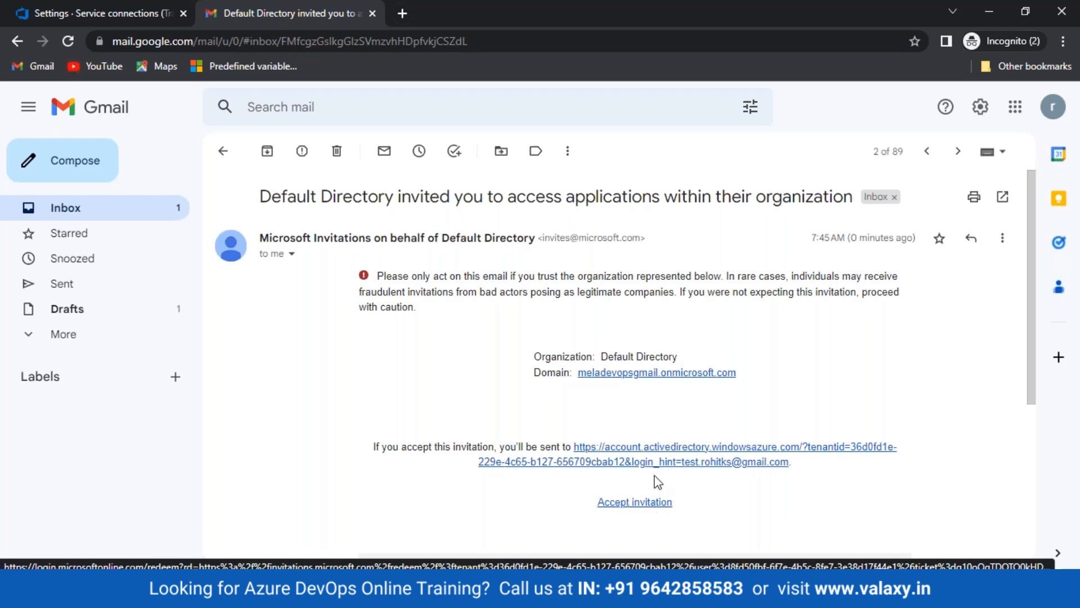
scroll(659, 484, down, 3)
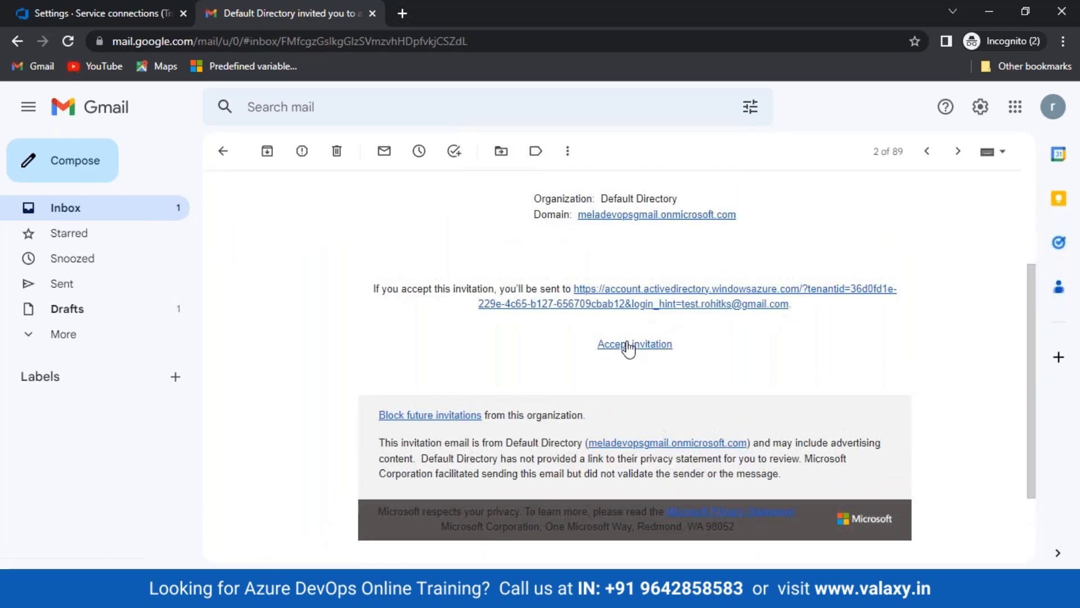
click(614, 344)
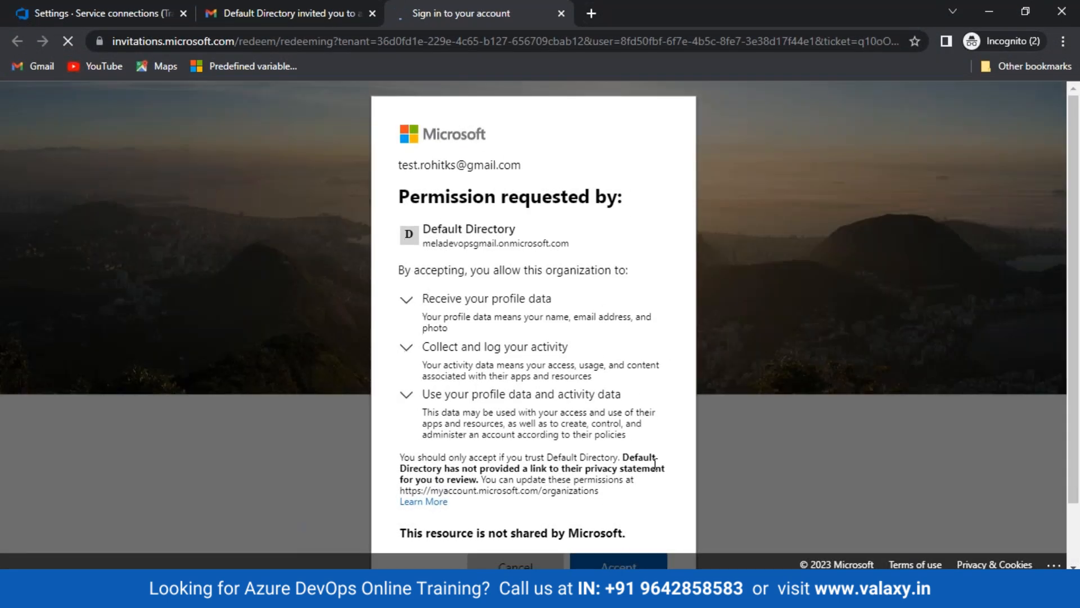
Accept Default Directory's permission request, then go back through the Azure portal to the Paint architecture diagram
scroll(622, 557, down, 1)
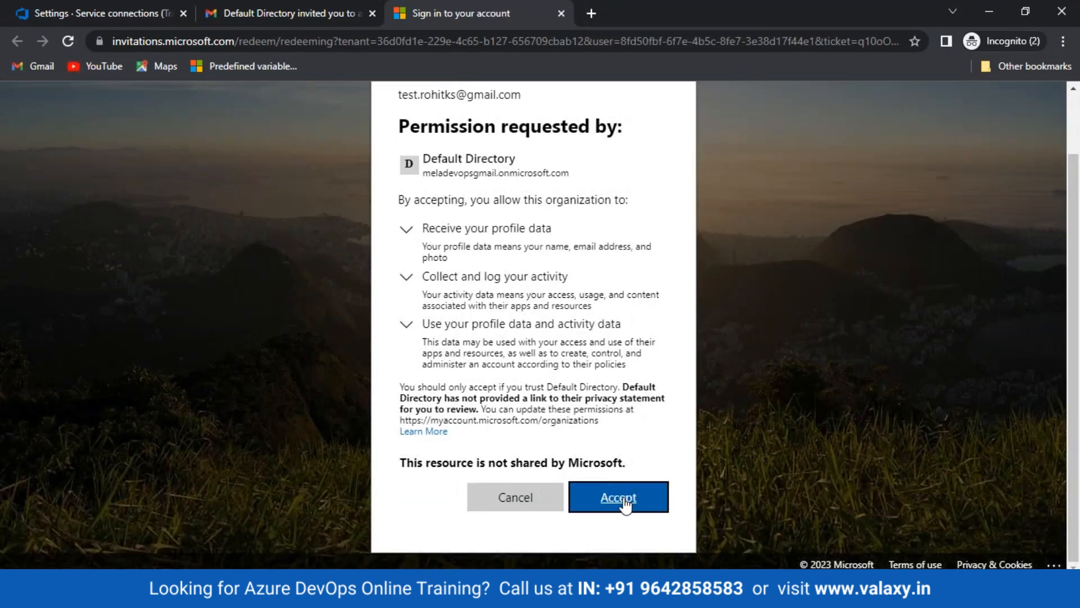
click(625, 502)
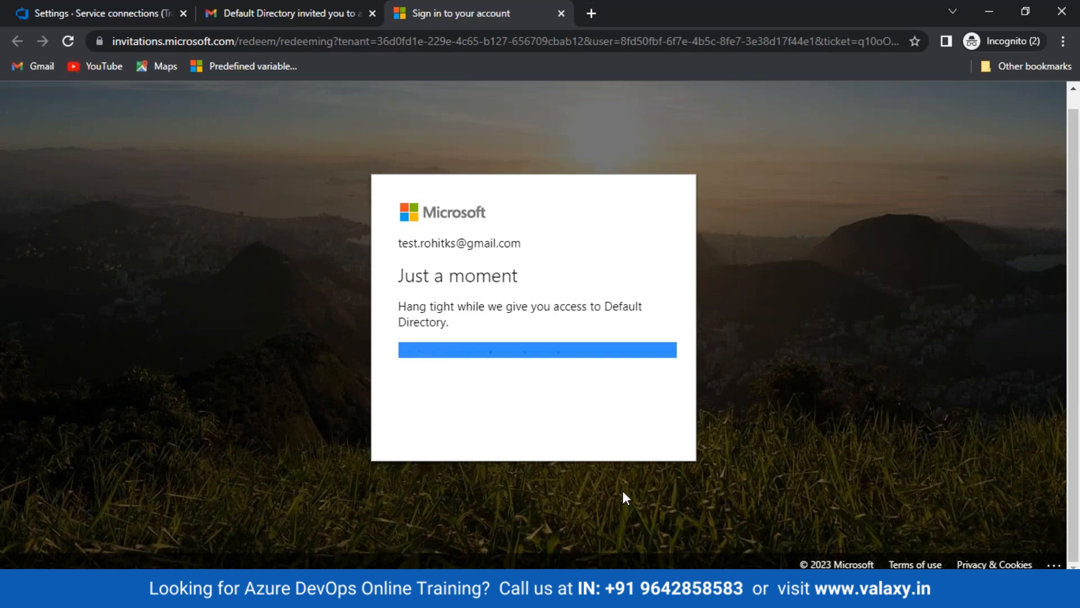
click(43, 12)
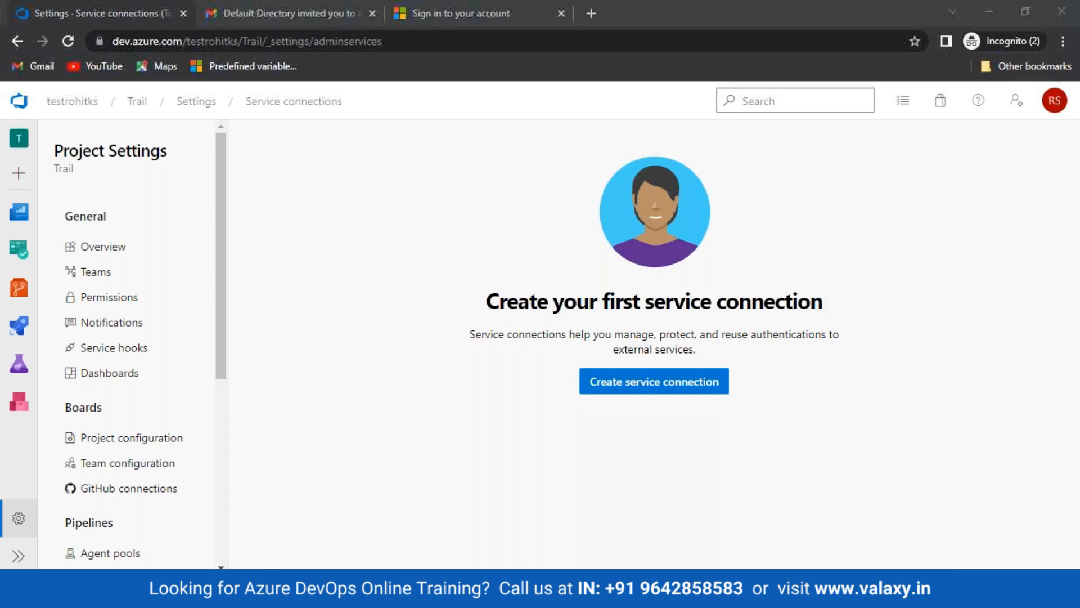
mouse_move(116, 545)
click(82, 538)
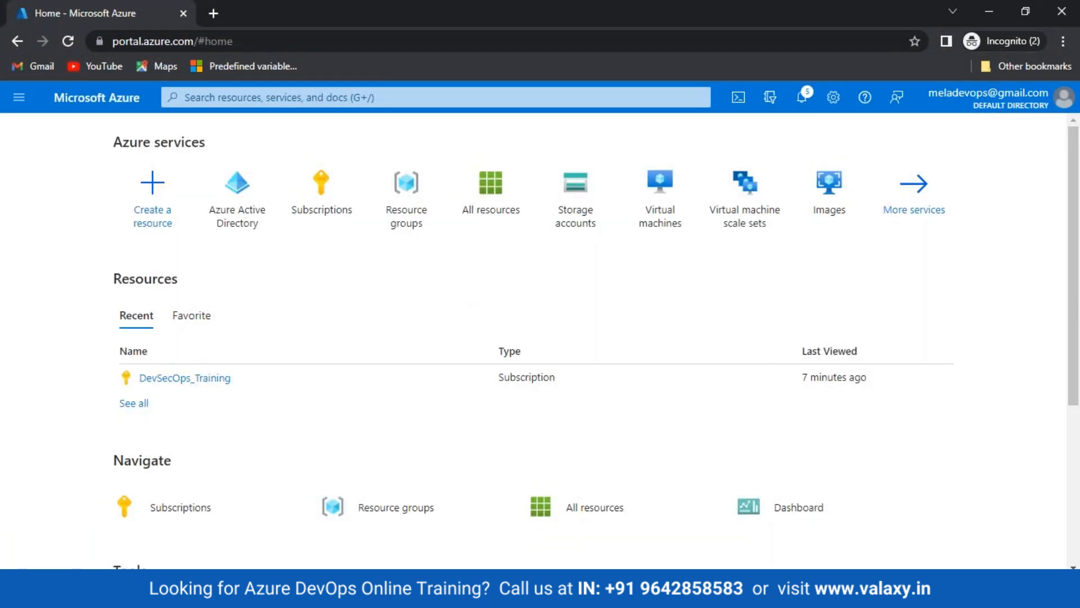
click(408, 594)
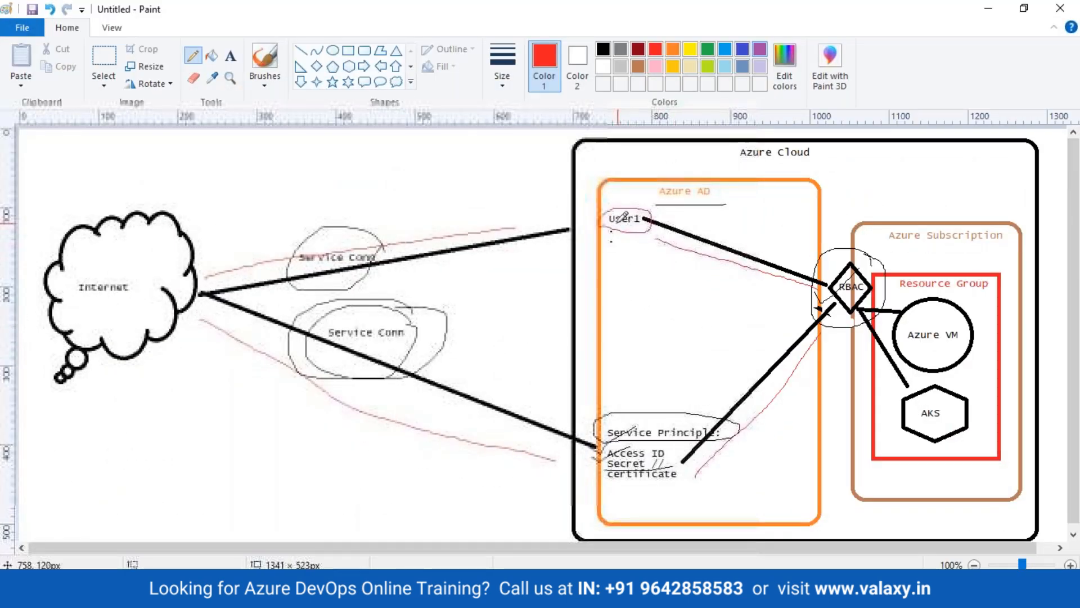
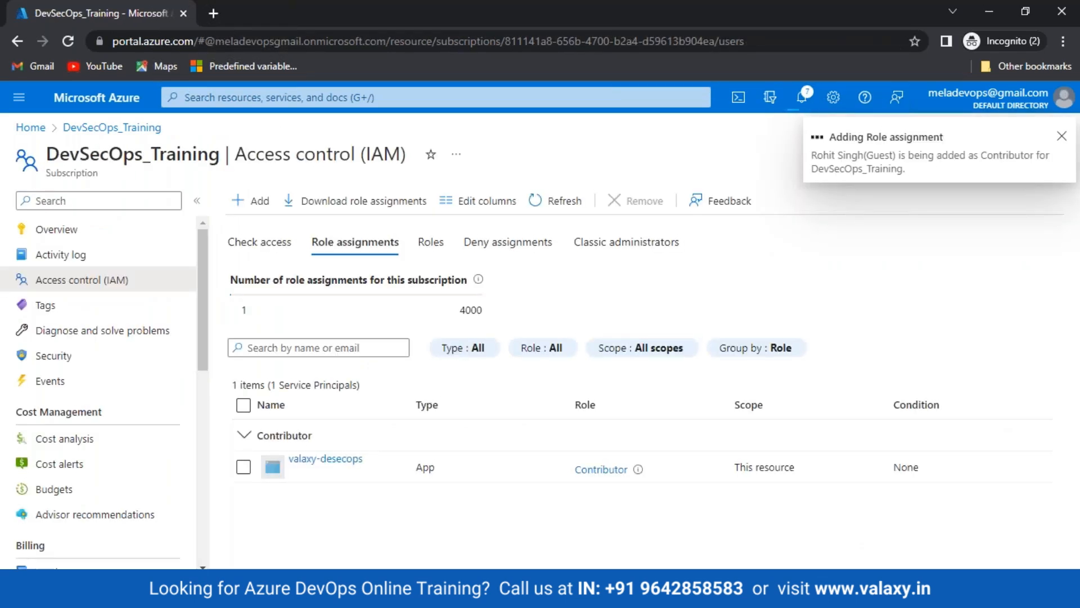
Bring the Paint RBAC architecture diagram to the front
key(alt+Tab)
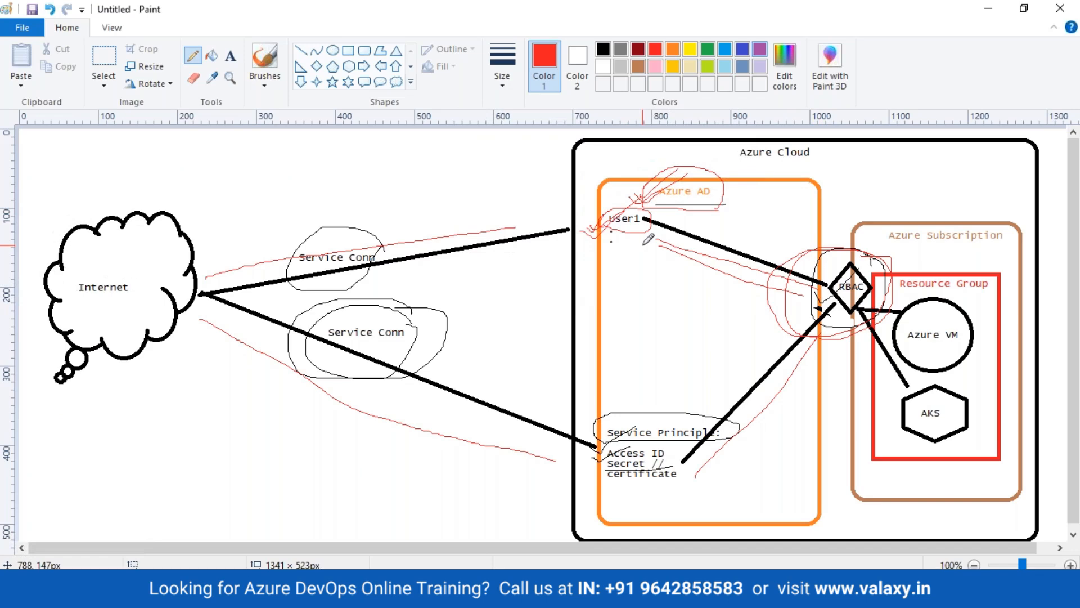
Draw red lines from the Internet to User1 and Azure AD, then return to Azure DevOps
drag(631, 206, 684, 167)
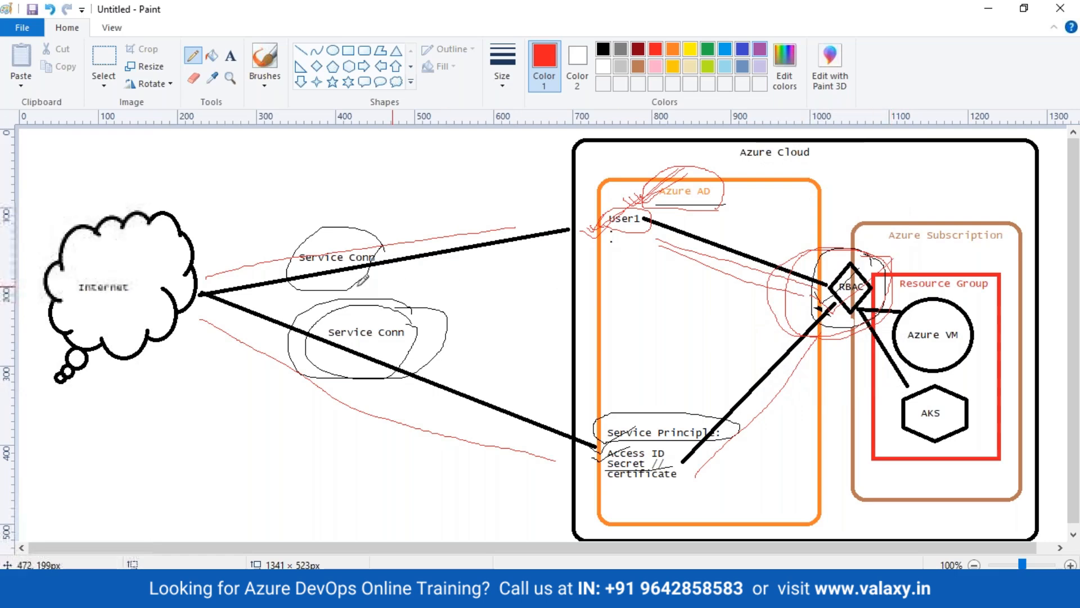
drag(209, 277, 587, 235)
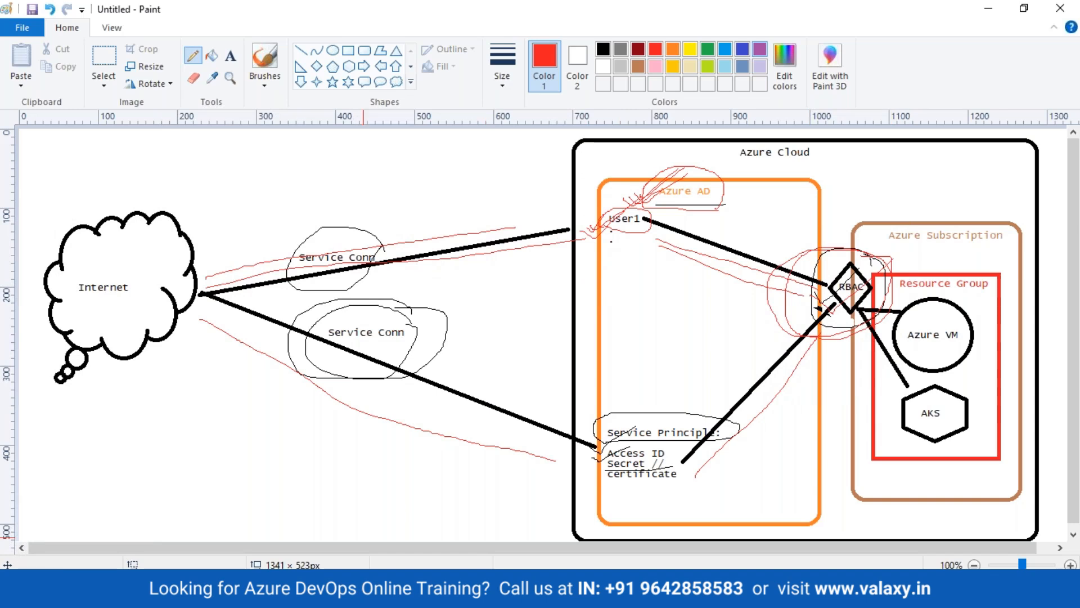
mouse_move(168, 596)
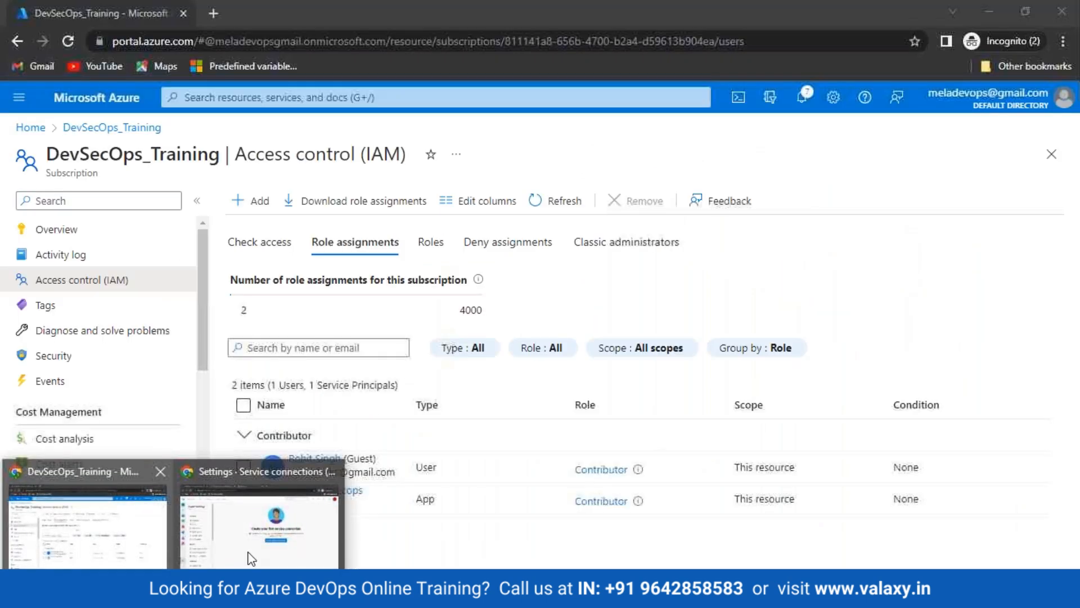
click(286, 552)
mouse_move(169, 597)
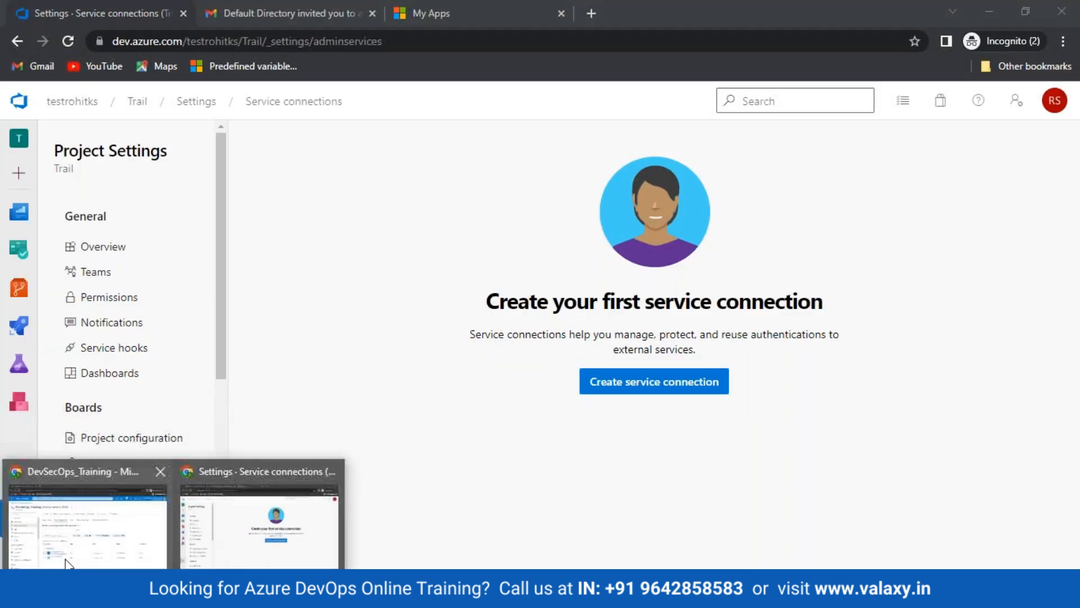
click(112, 523)
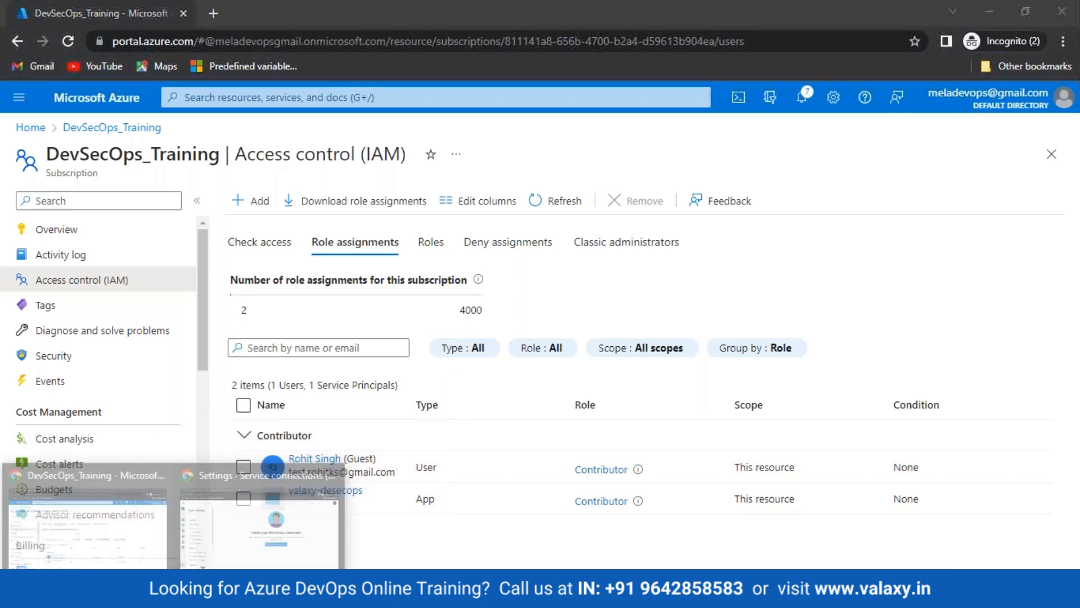
click(264, 540)
Close the My Apps and Gmail invitation tabs, leaving Azure DevOps Service connections
click(242, 3)
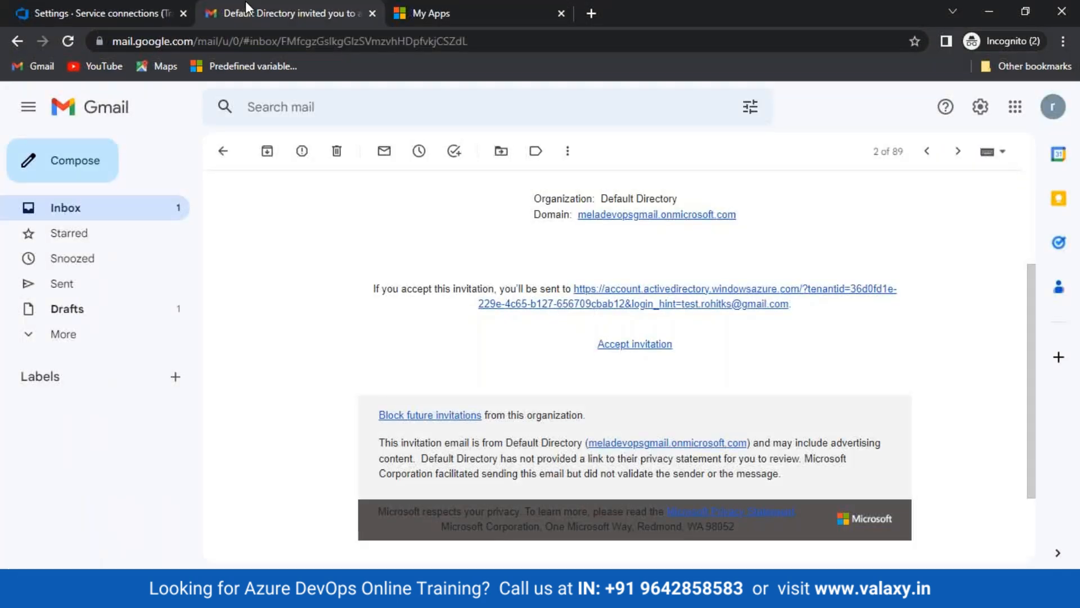
click(426, 23)
drag(425, 24, 236, 238)
click(806, 233)
drag(347, 21, 315, 113)
click(724, 115)
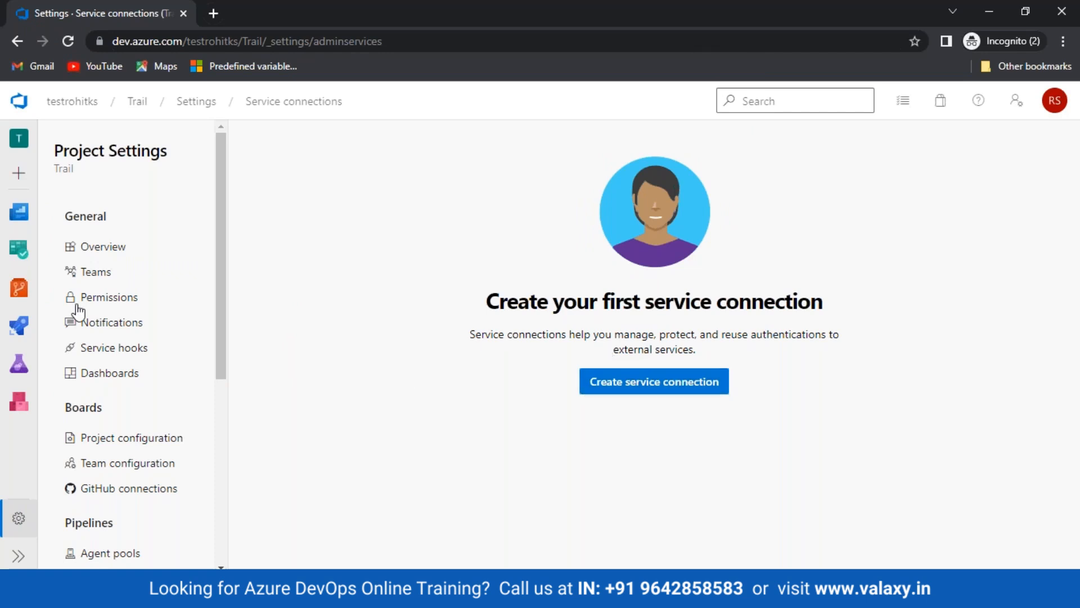
Create a new release pipeline from the Azure App Service deployment template and open Stage 1's tasks
mouse_move(26, 325)
click(75, 405)
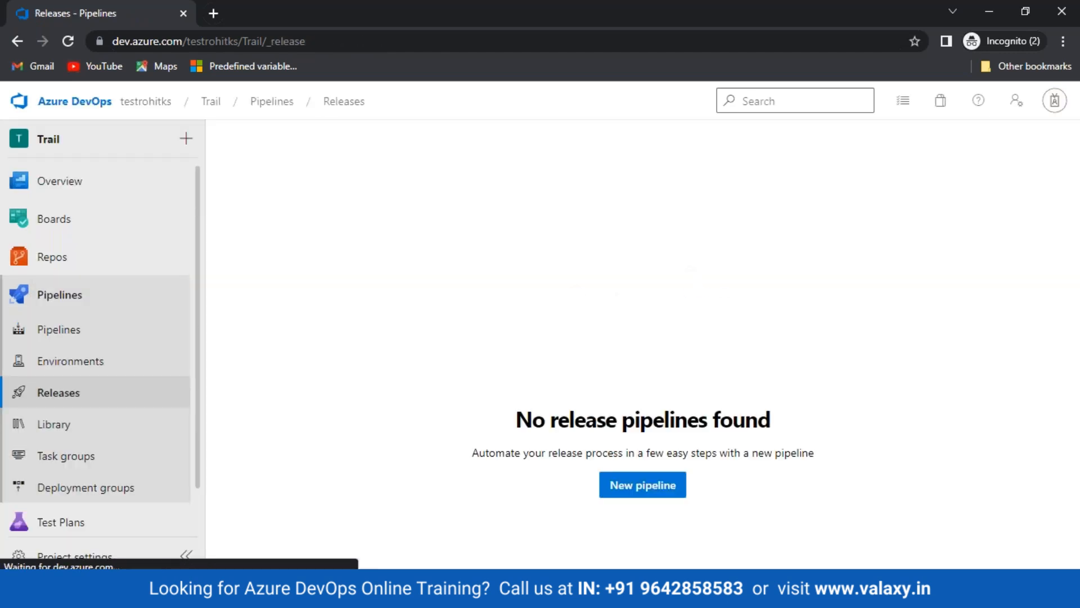
click(622, 484)
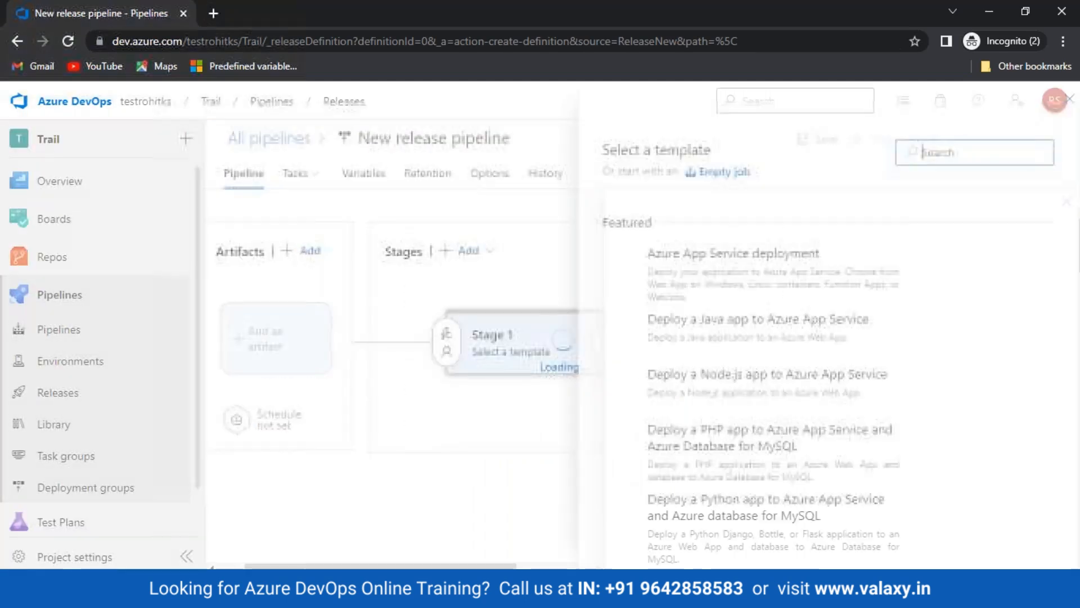
click(994, 273)
click(522, 364)
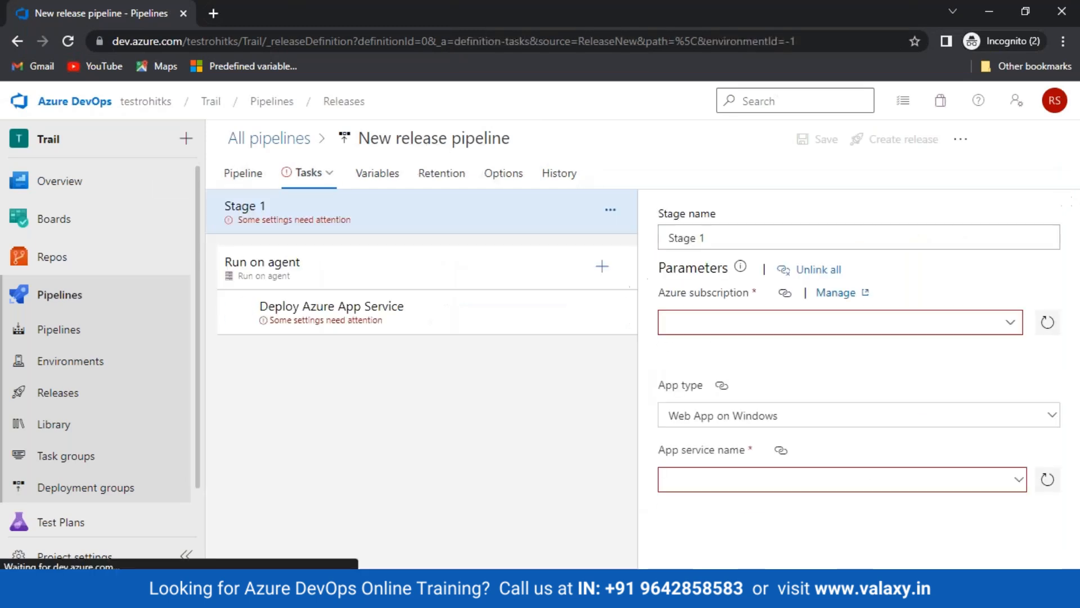
Compare the Azure subscription setting with the diagram, then list the available subscriptions
drag(651, 293, 744, 296)
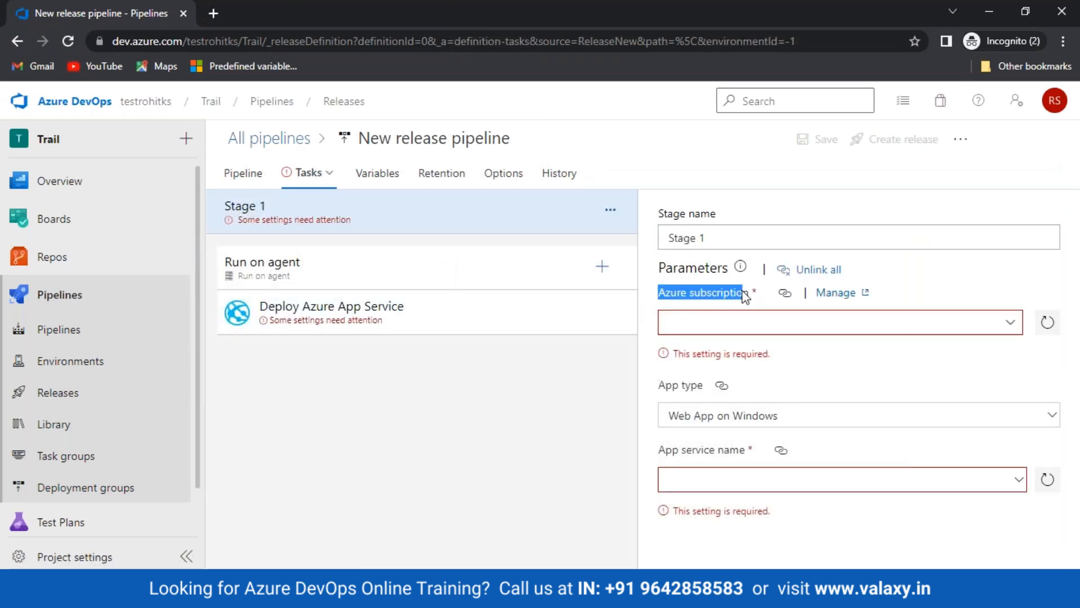
click(1010, 327)
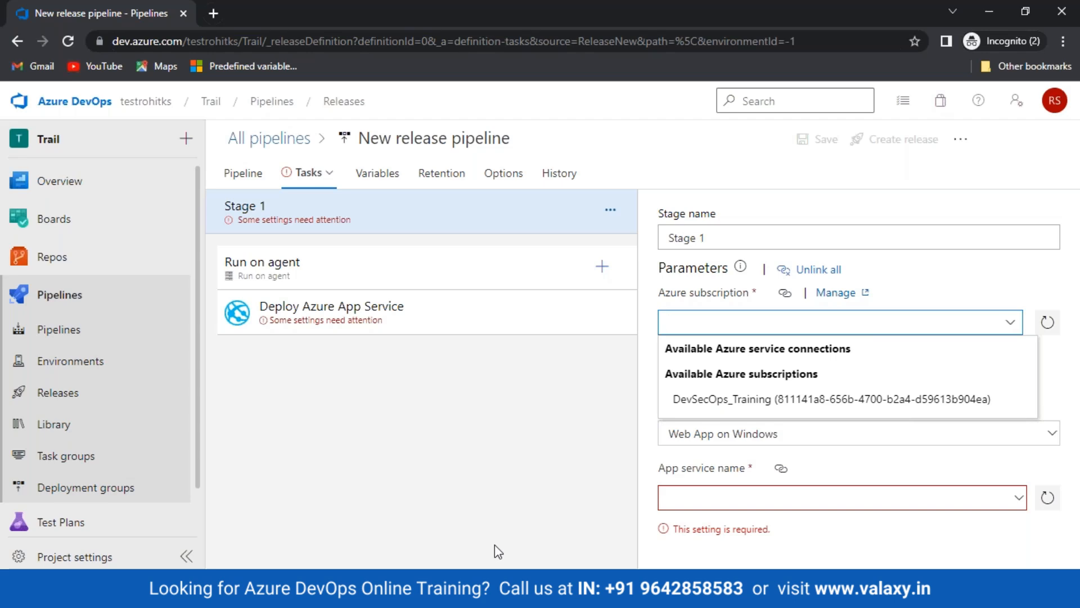
key(alt+Tab)
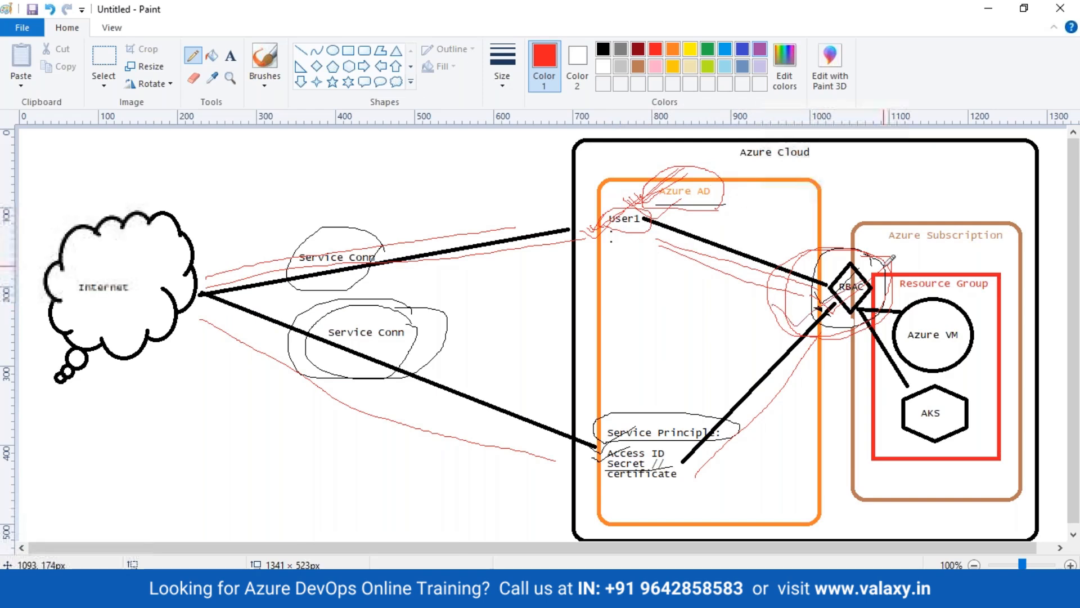
key(alt+Tab)
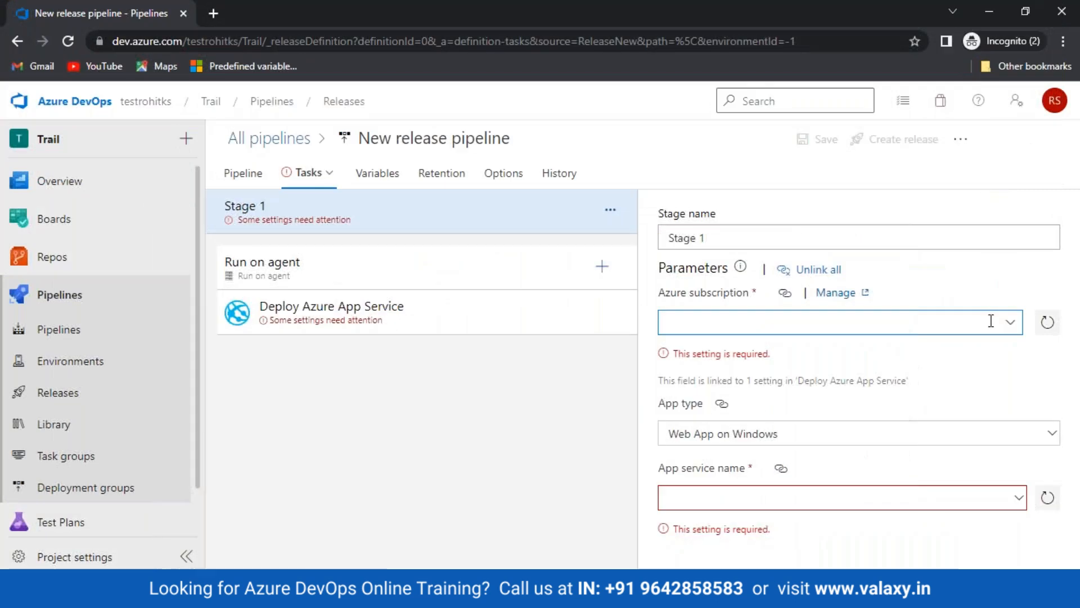
click(1011, 322)
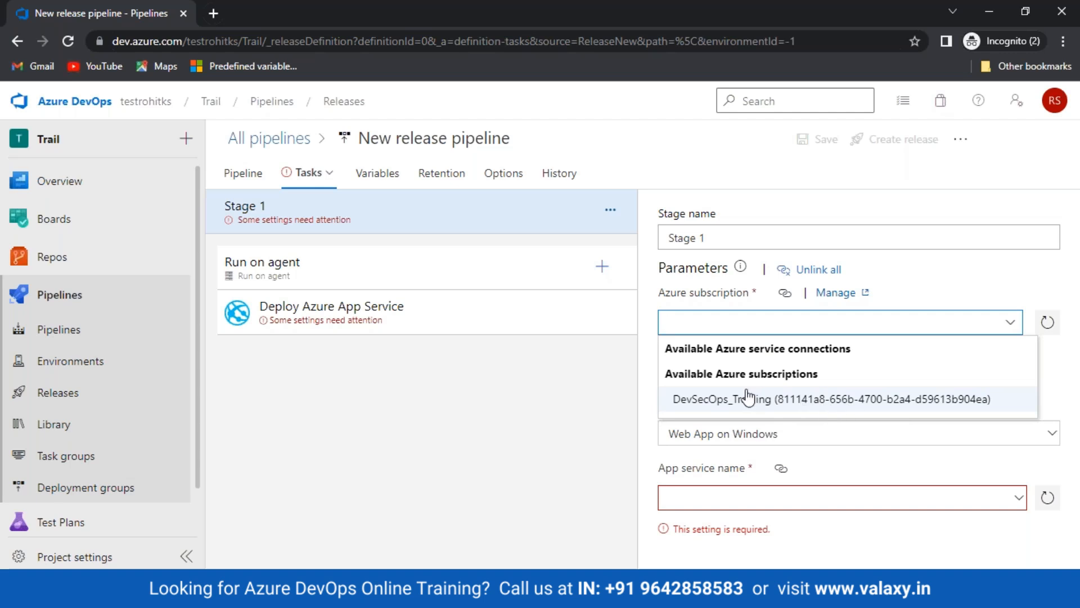
Select DevSecOps_Training and authorize it, signing in with the account e-mail and password
click(785, 401)
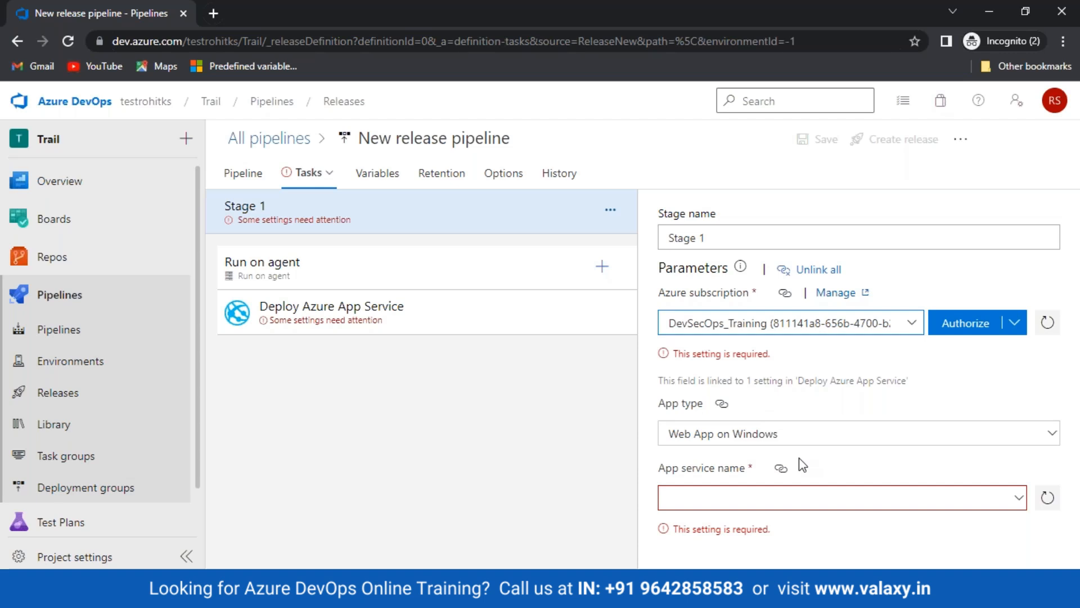
click(945, 327)
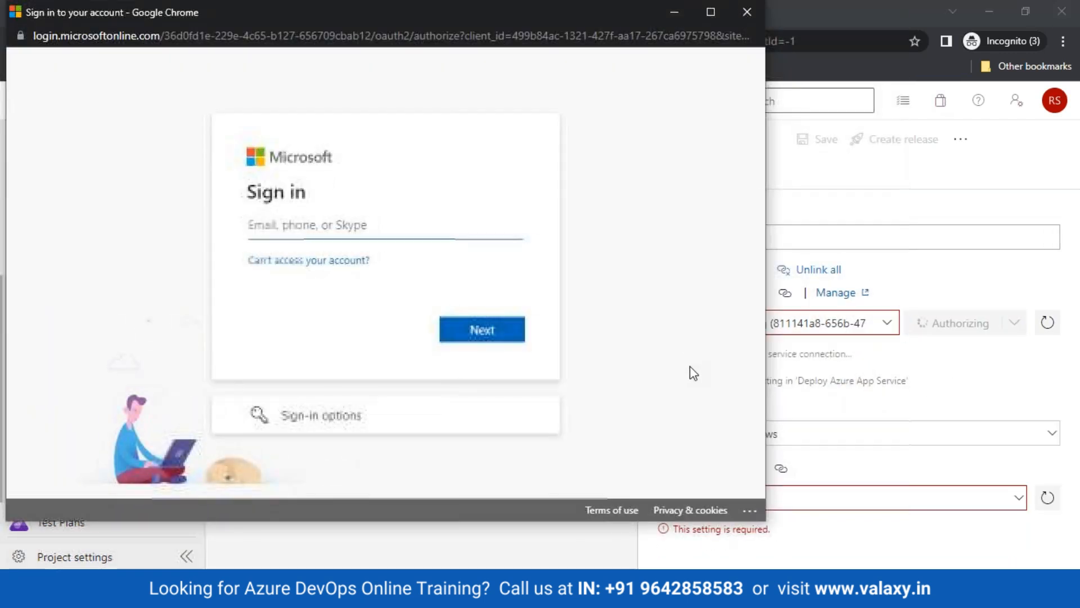
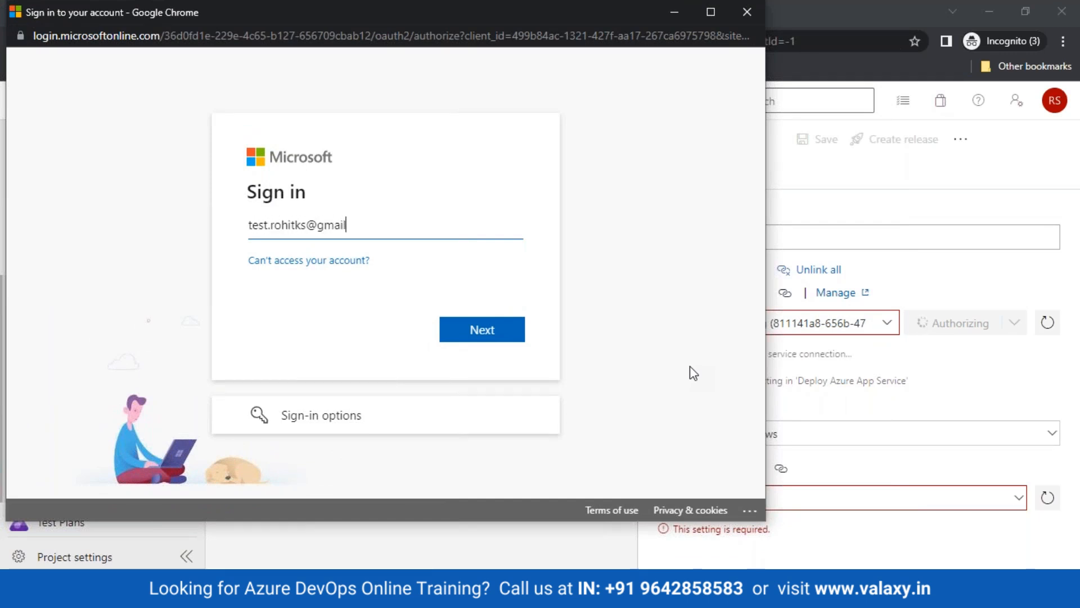
key(Return)
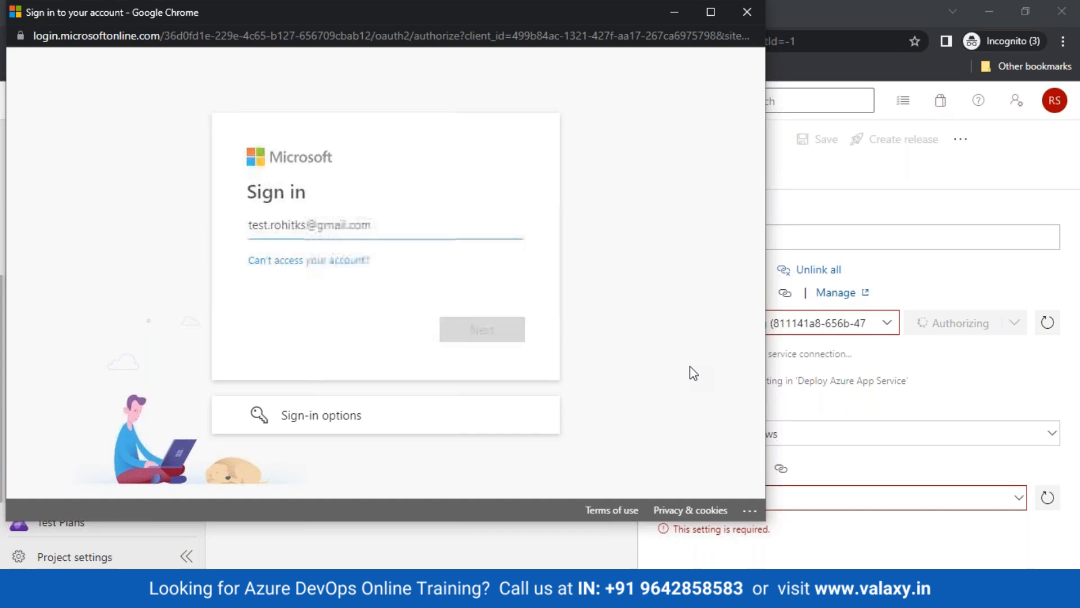
text(•••••)
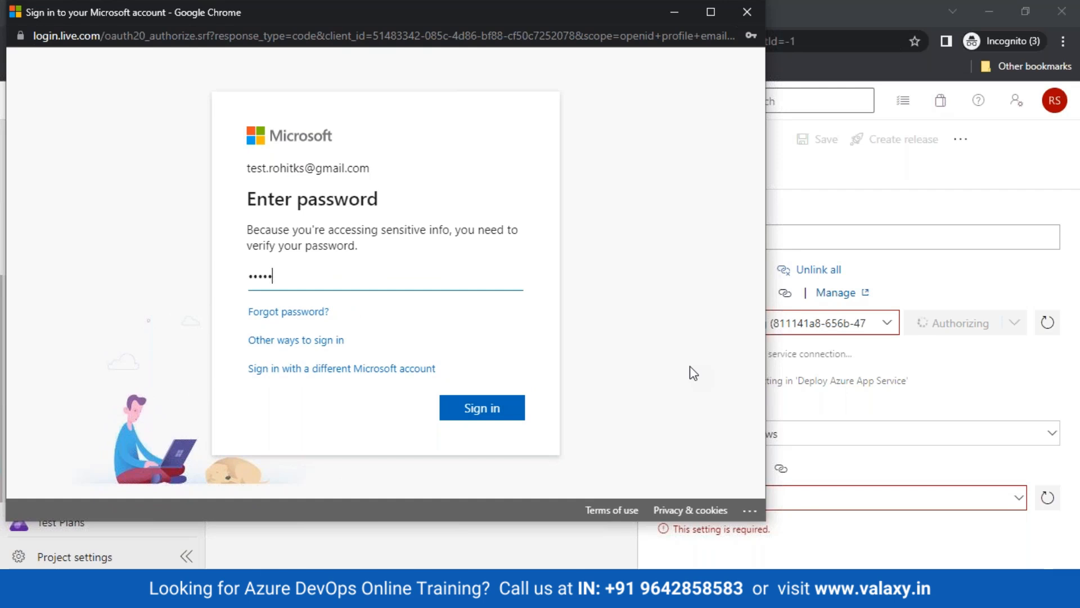
key(Return)
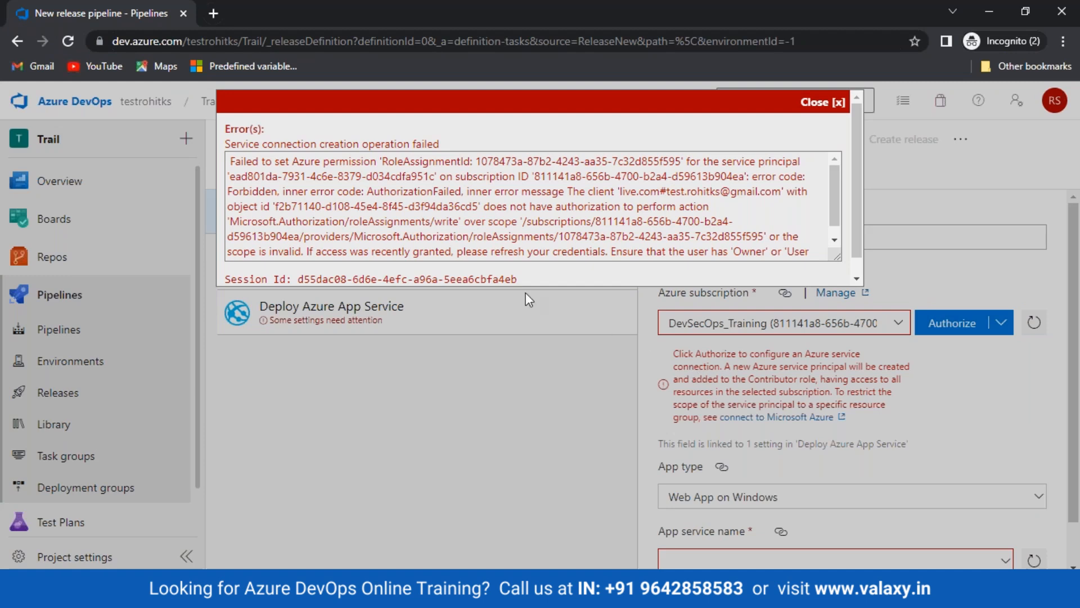
Highlight the missing-authorization message in the service connection error, then close it
drag(230, 162, 432, 164)
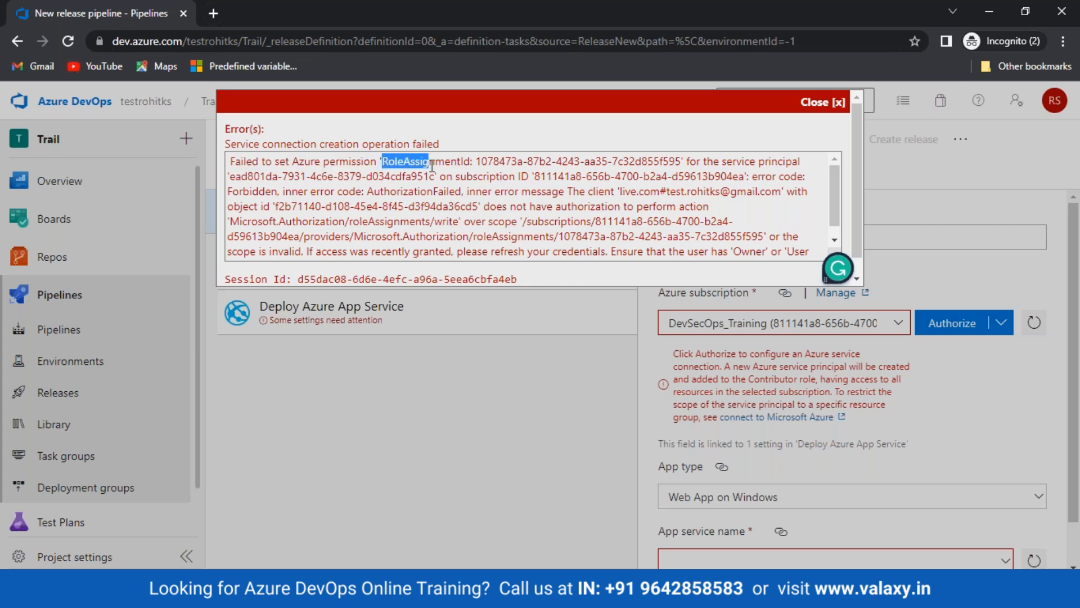
drag(484, 207, 718, 208)
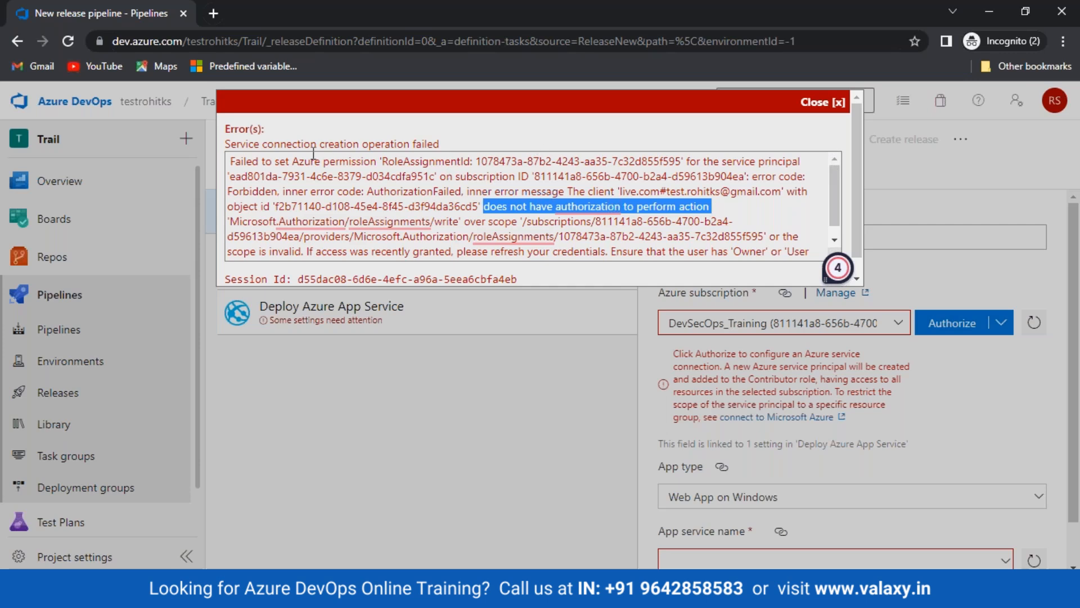
click(224, 153)
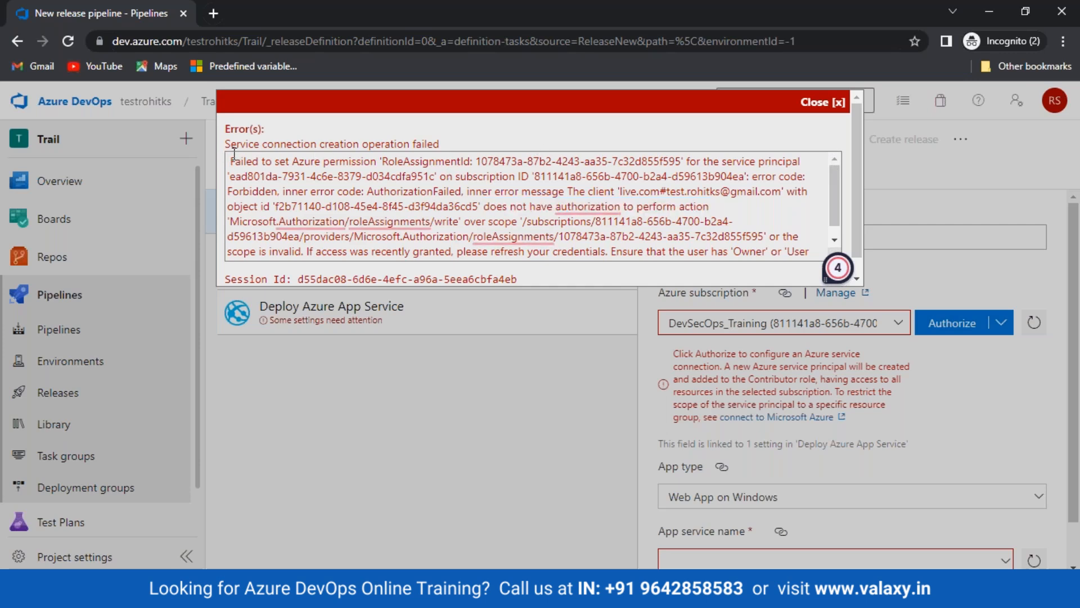
drag(234, 152, 638, 221)
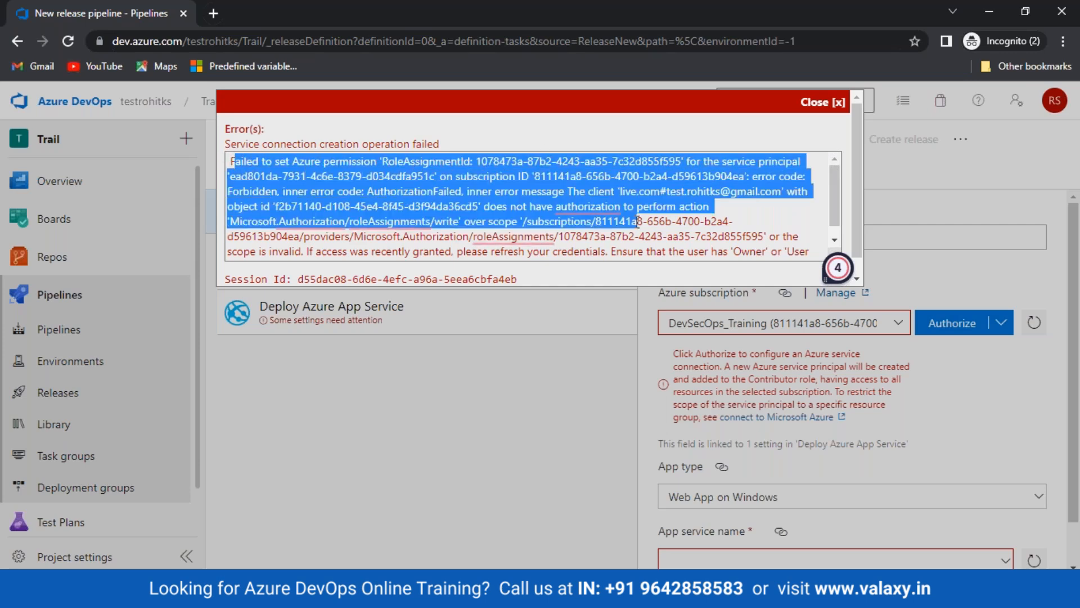
click(847, 105)
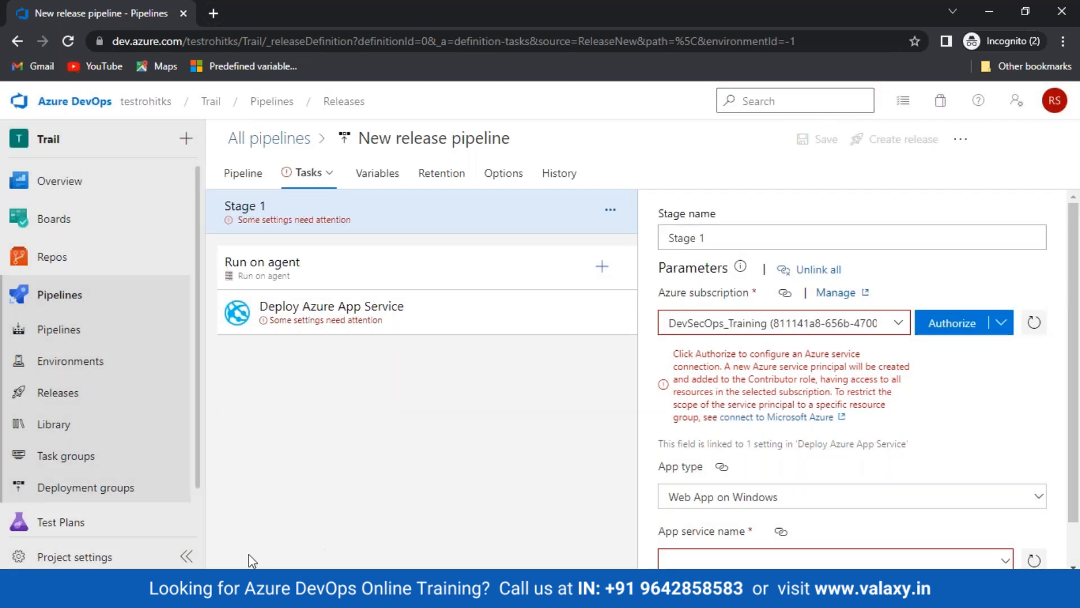
Remove the guest user's Contributor role assignment from the DevSecOps_Training subscription
mouse_move(185, 596)
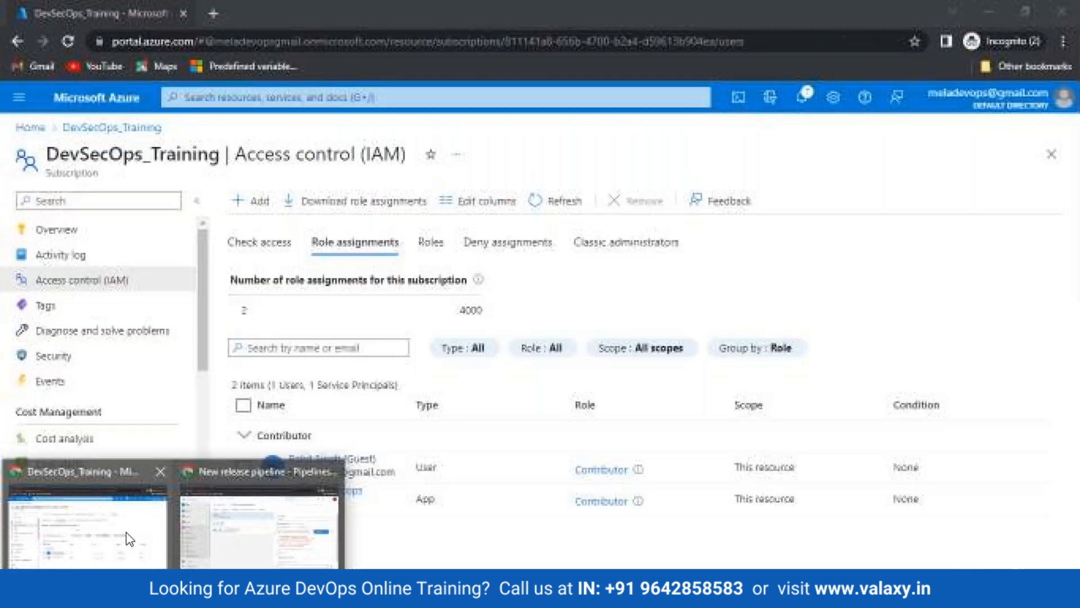
click(126, 531)
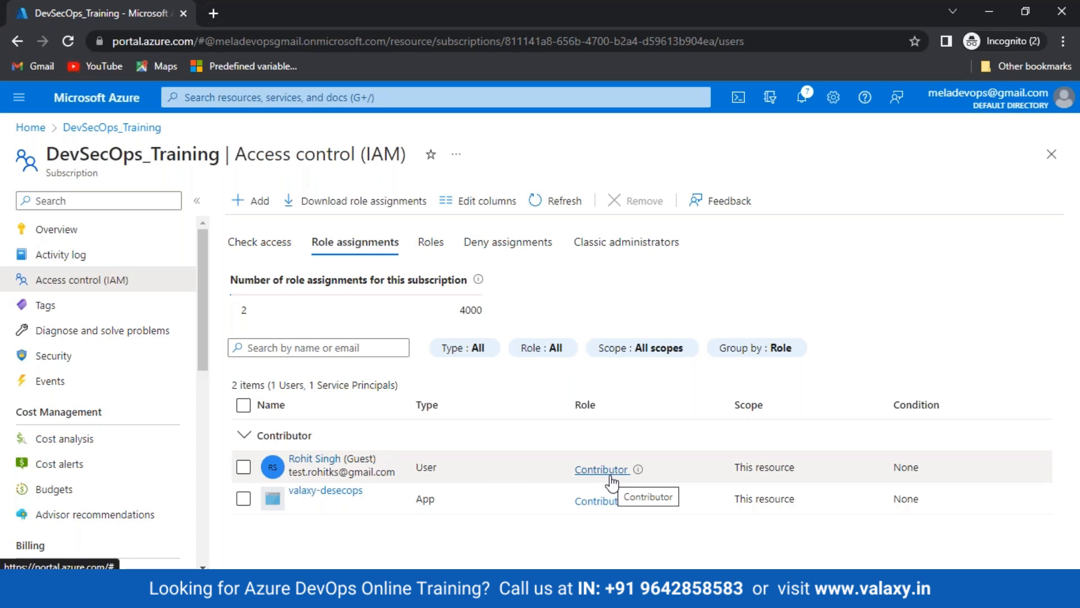
click(243, 467)
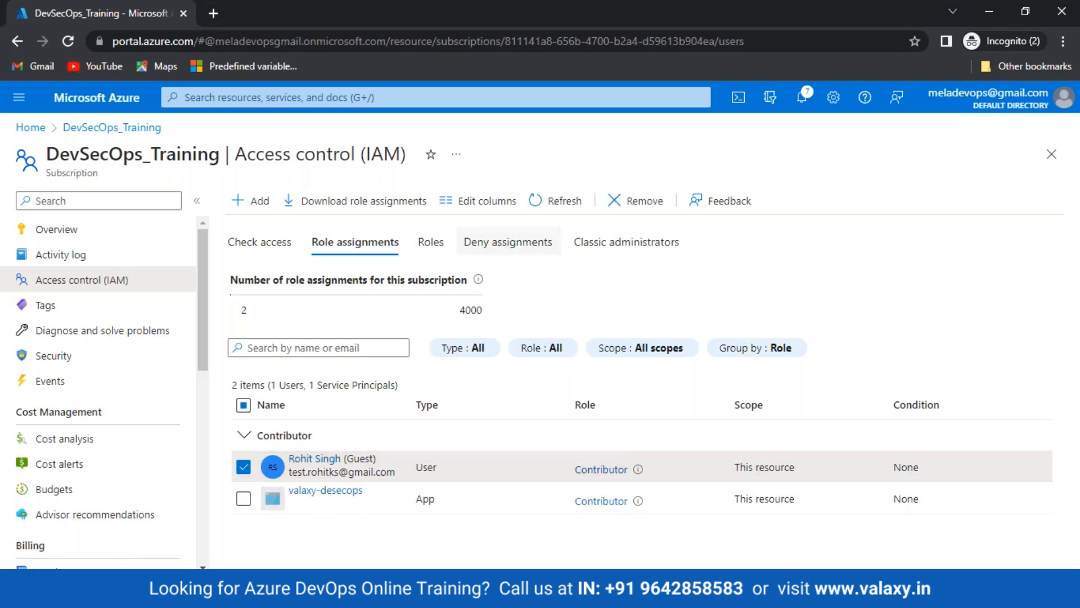
click(619, 204)
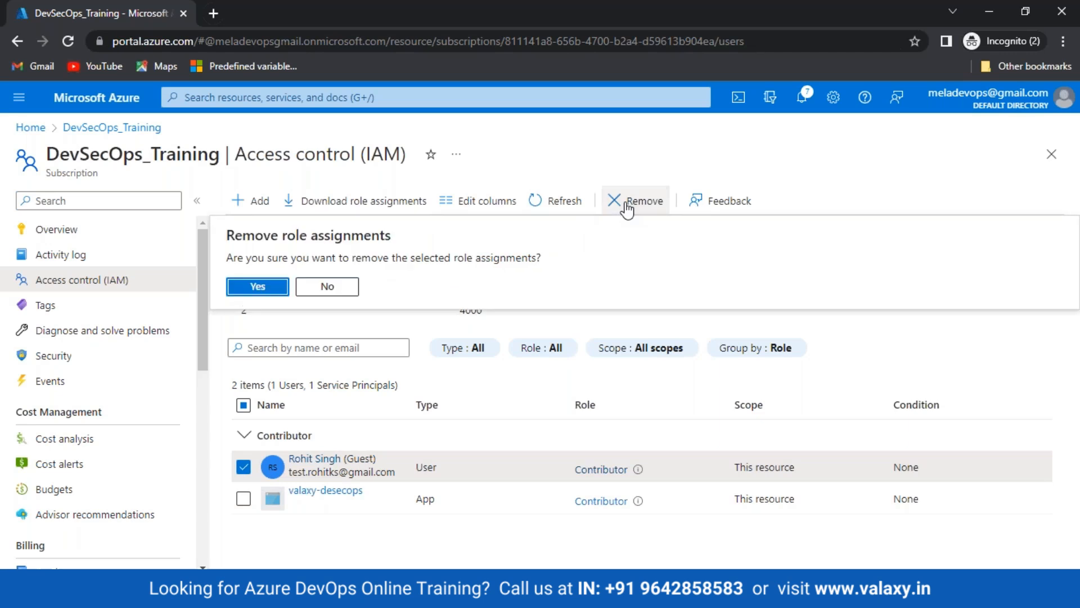
click(257, 287)
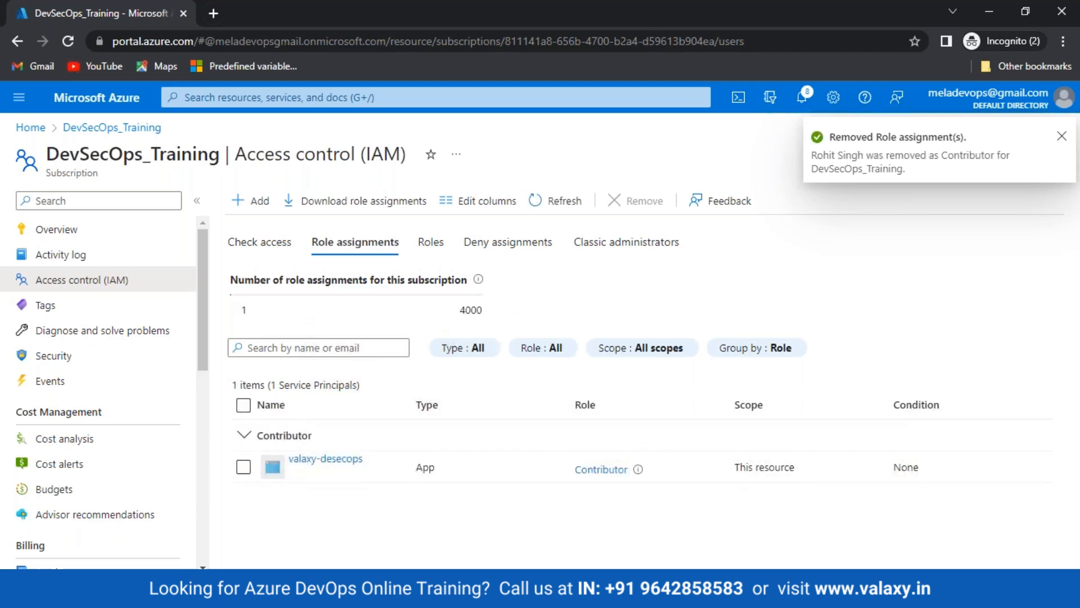
click(259, 200)
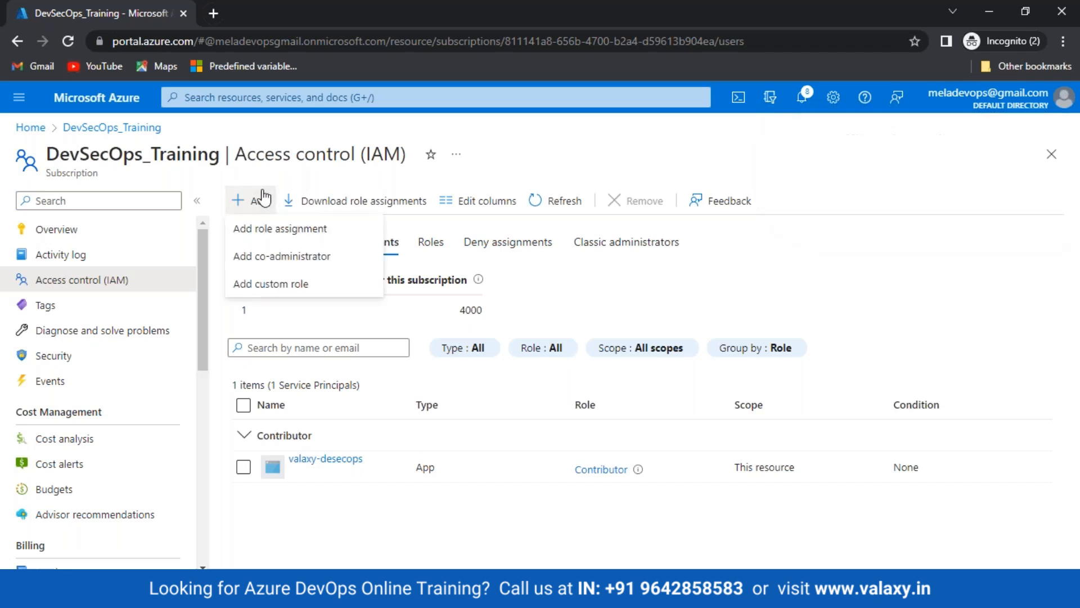
Assign the guest user the Owner role on DevSecOps_Training and point out the new entry
click(263, 228)
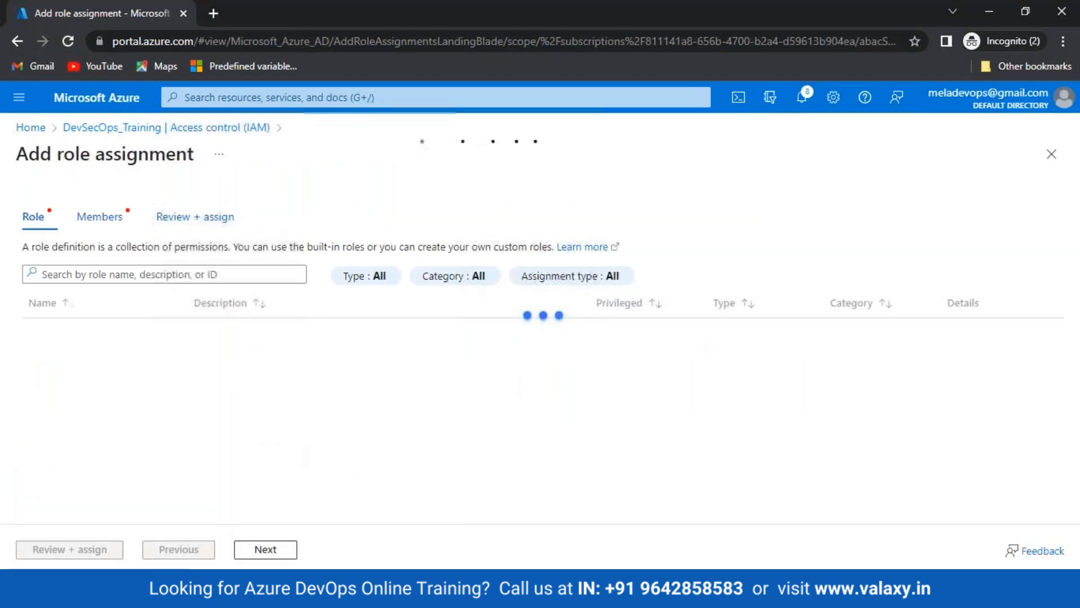
click(117, 331)
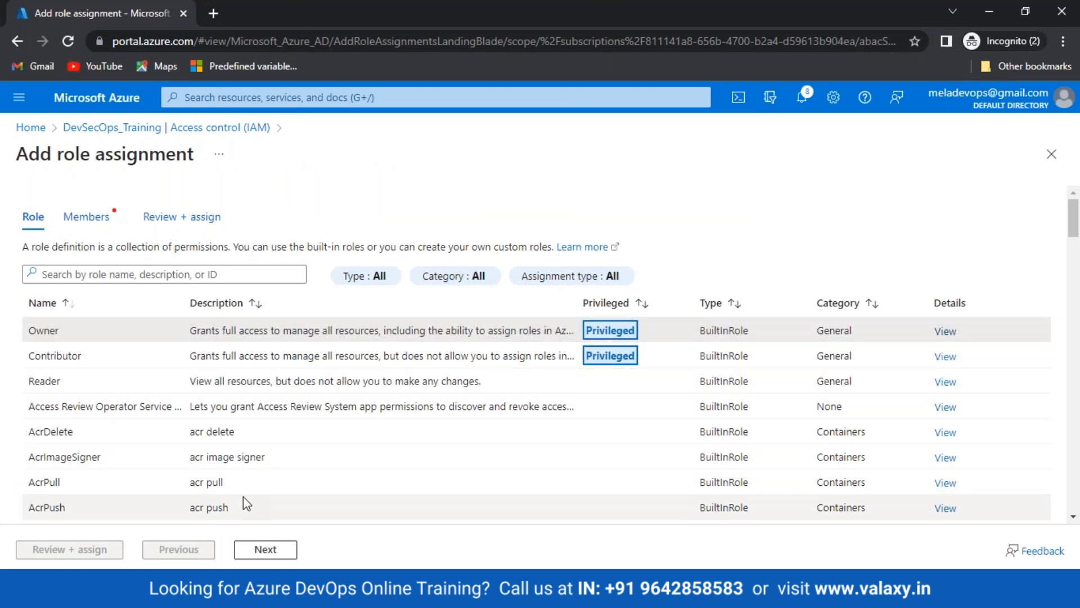
click(274, 556)
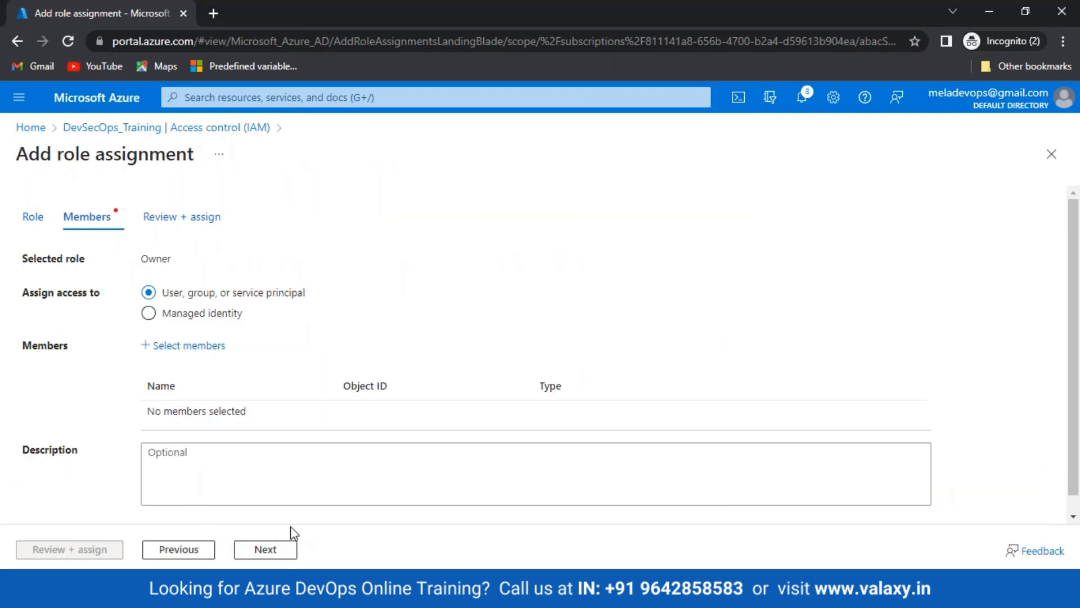
click(190, 346)
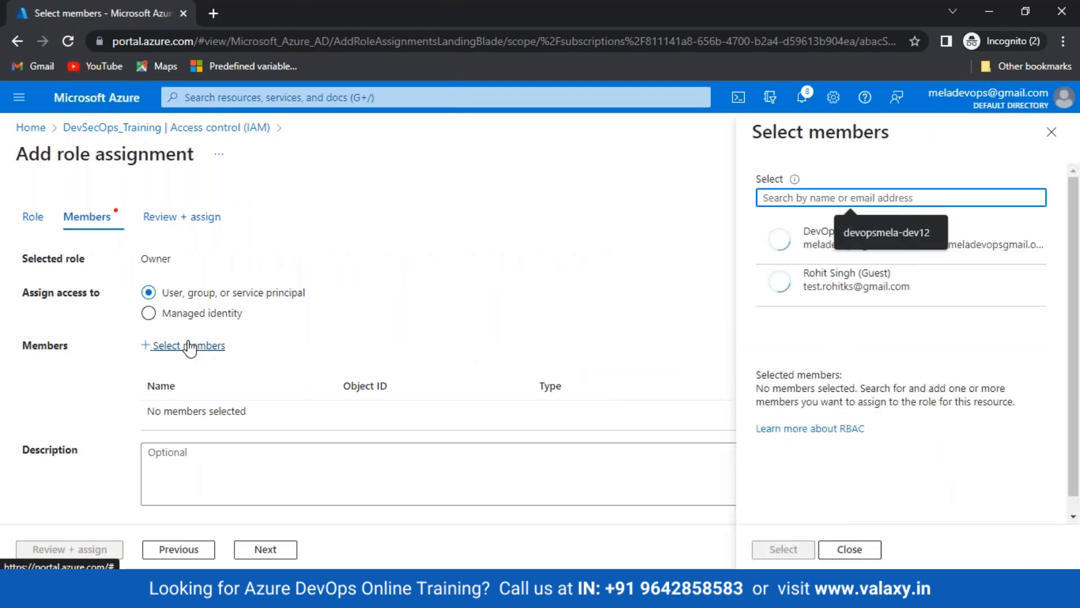
click(827, 277)
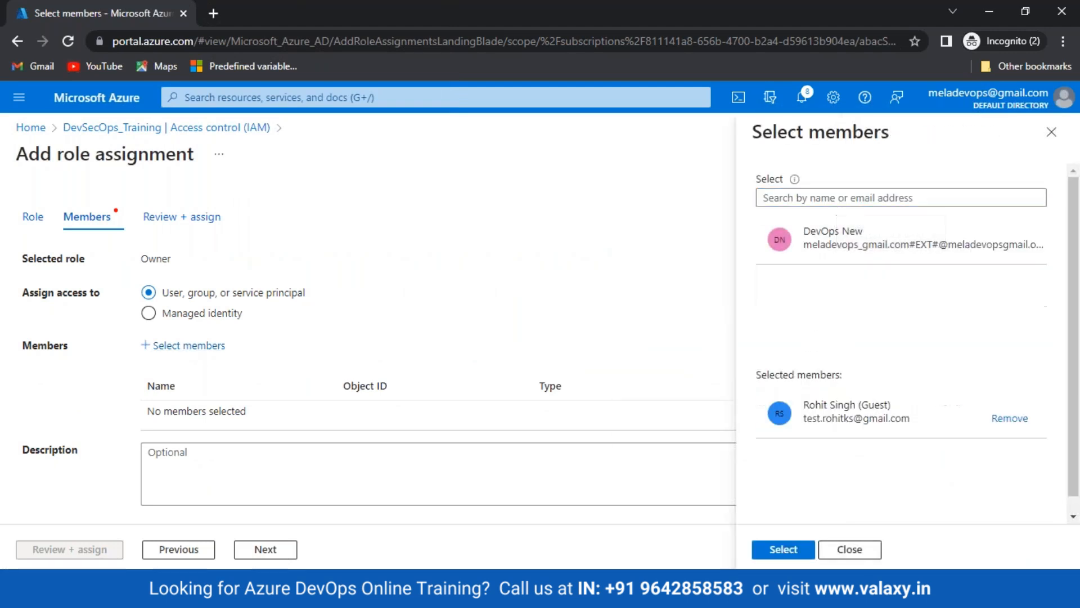
click(783, 549)
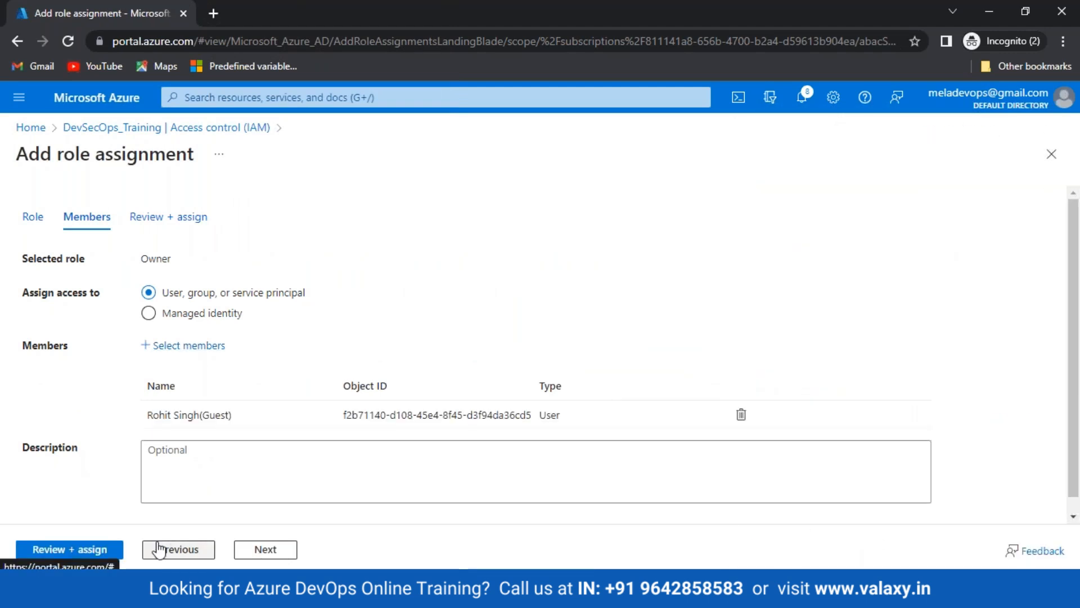
click(78, 554)
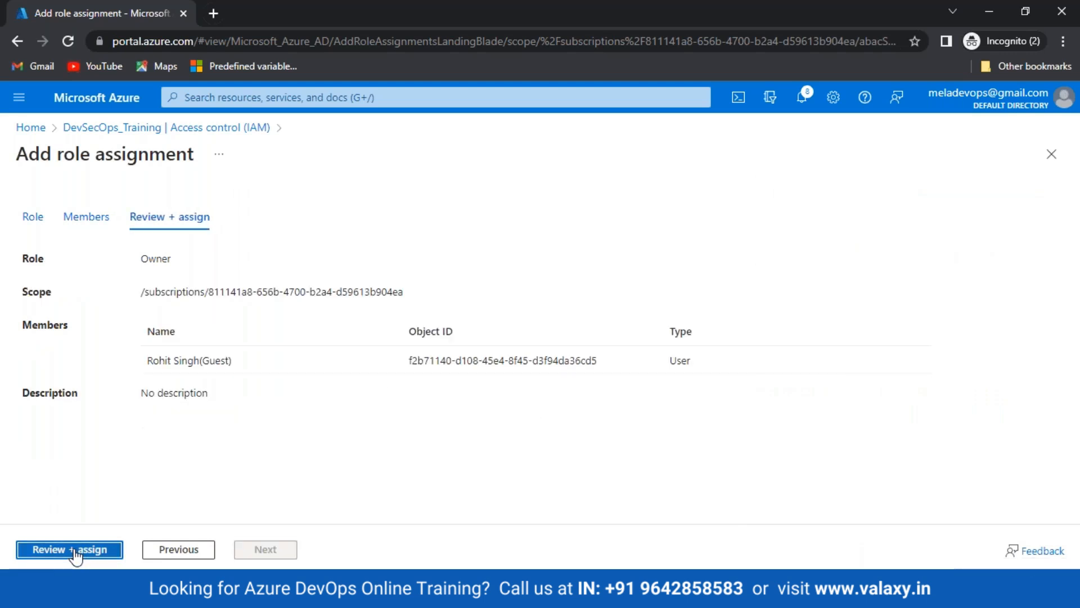
click(75, 551)
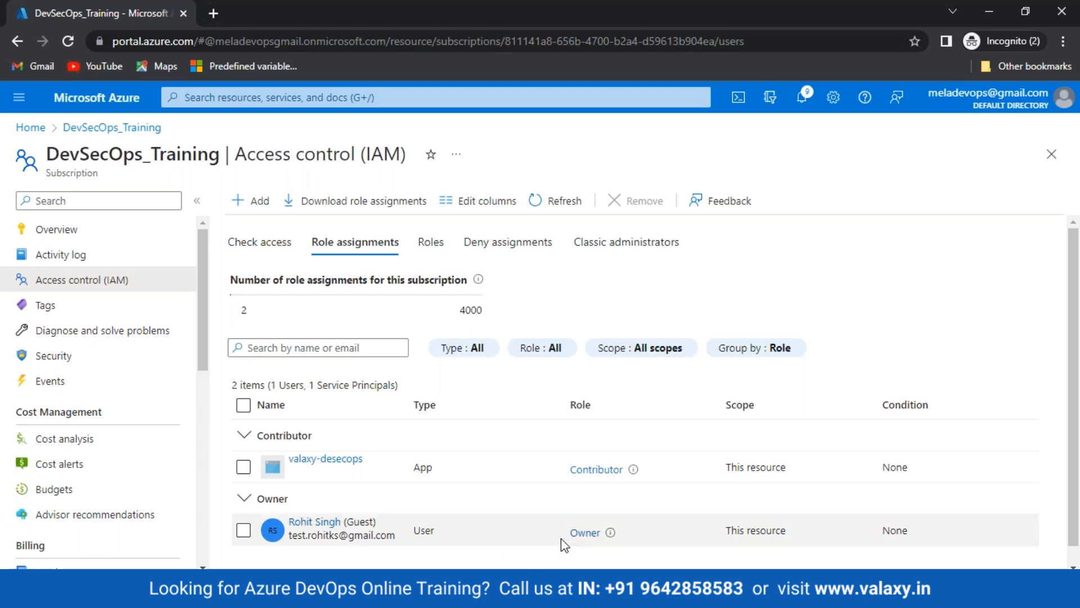
drag(562, 537, 607, 532)
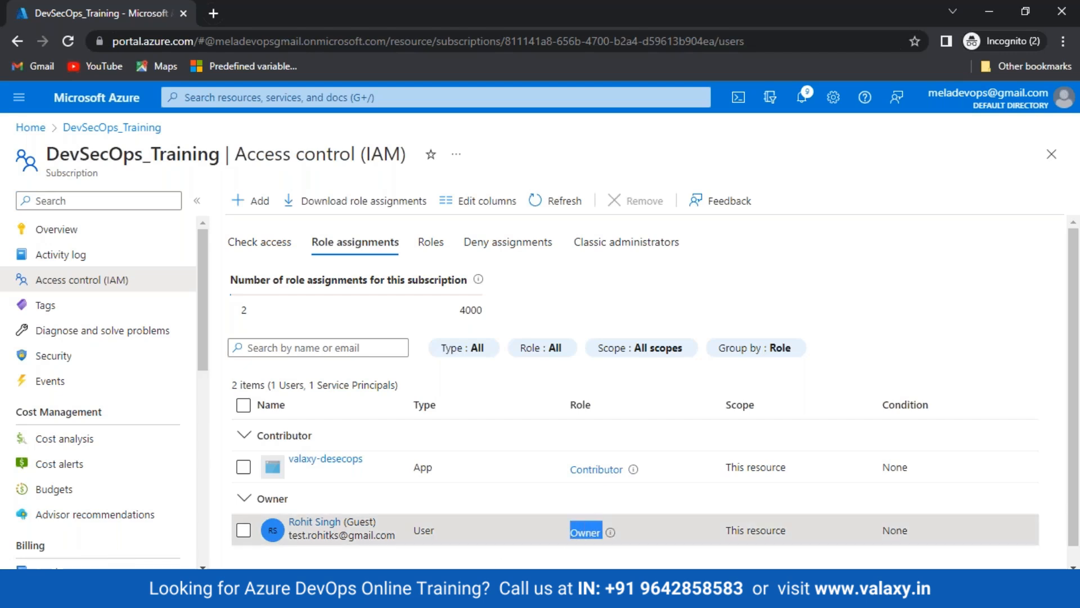
click(598, 563)
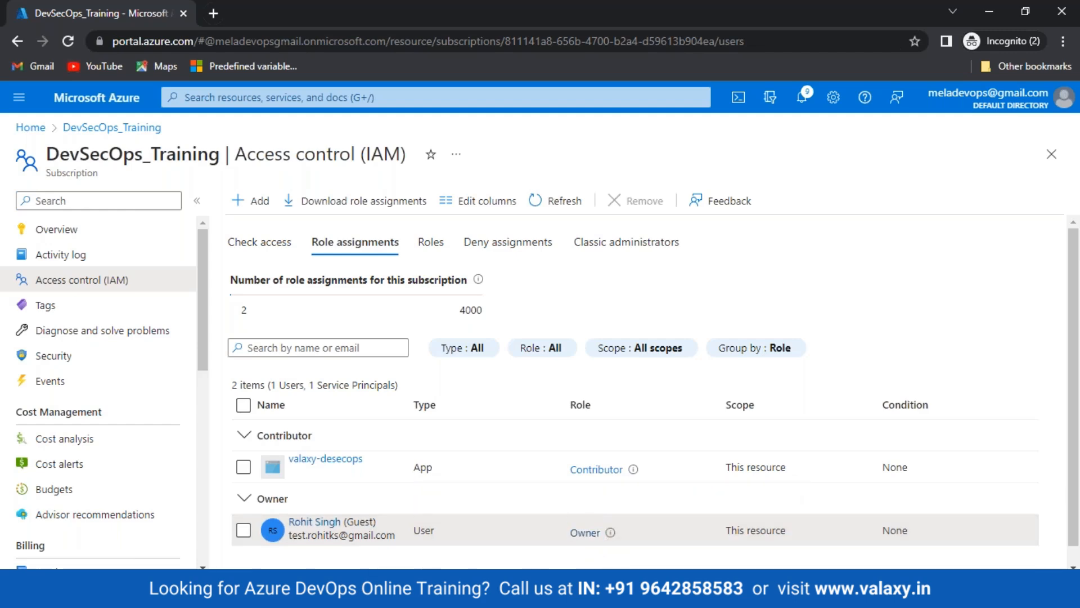
Authorize DevSecOps_Training in the pipeline by signing in with the account e-mail and password
click(264, 523)
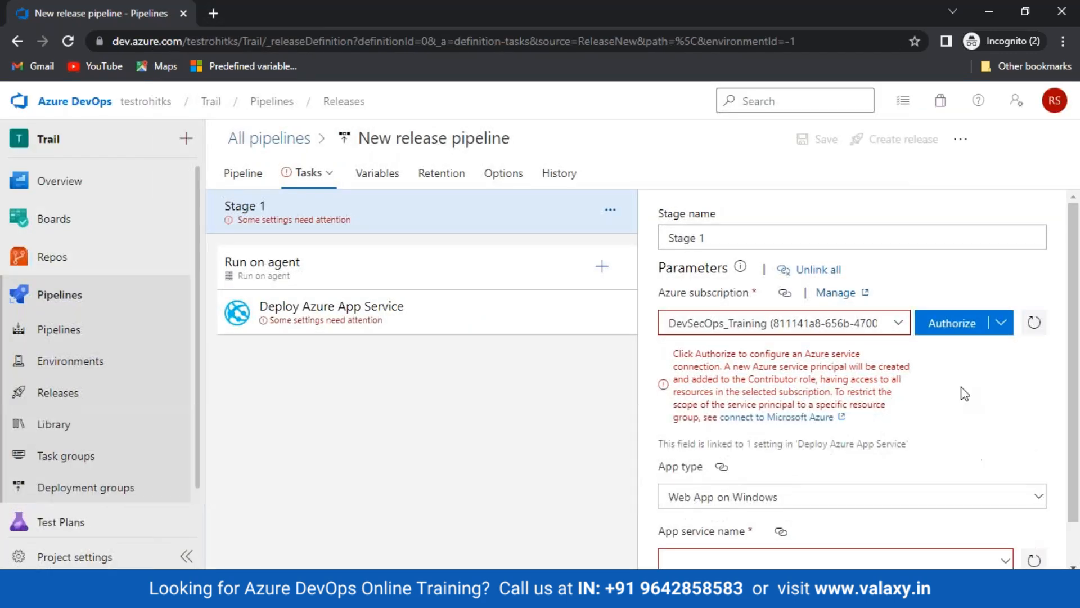
click(962, 333)
key(Return)
text(**********)
key(Return)
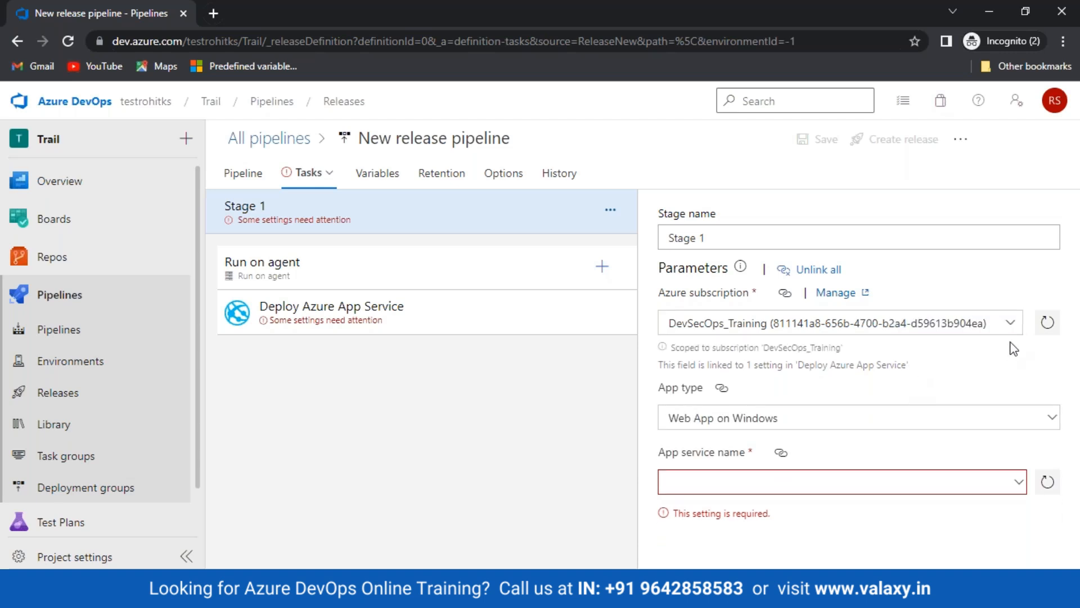
click(1012, 324)
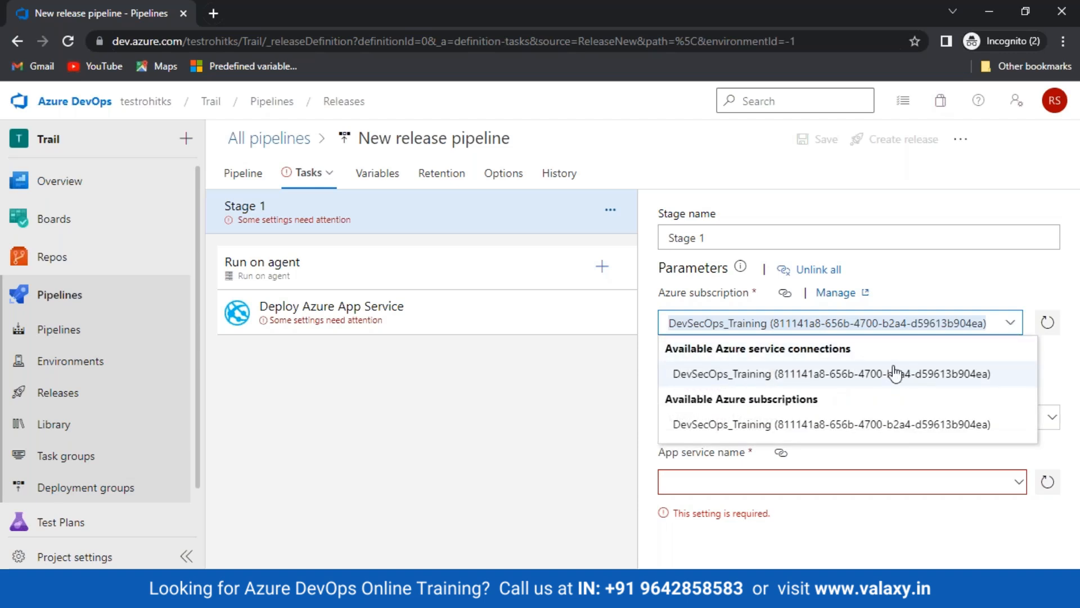
Leave the unsaved pipeline and go to the project's Service connections settings
click(470, 417)
mouse_move(96, 535)
click(84, 556)
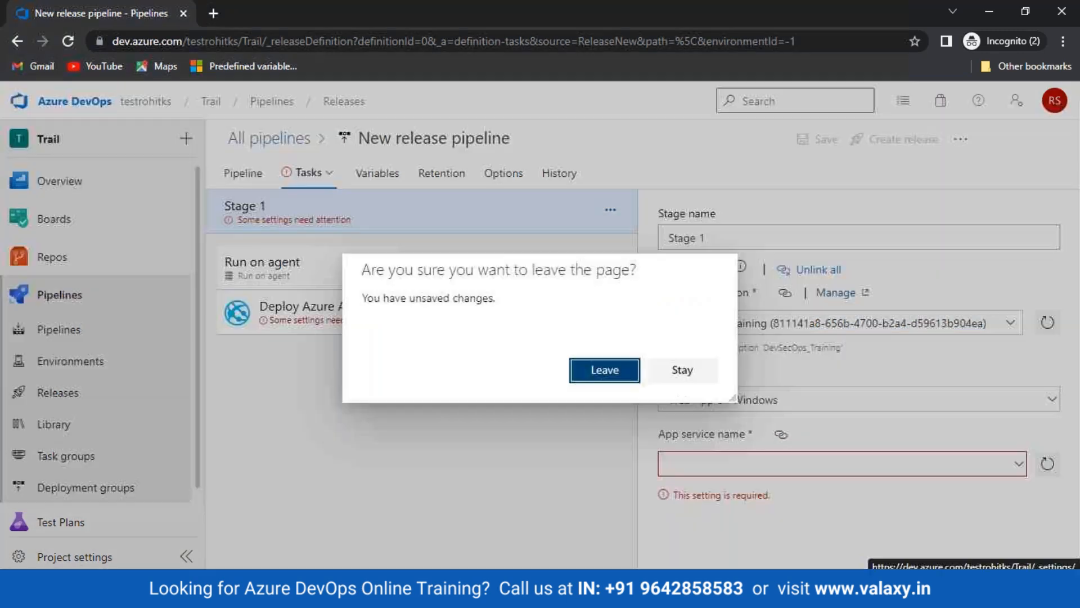
click(600, 369)
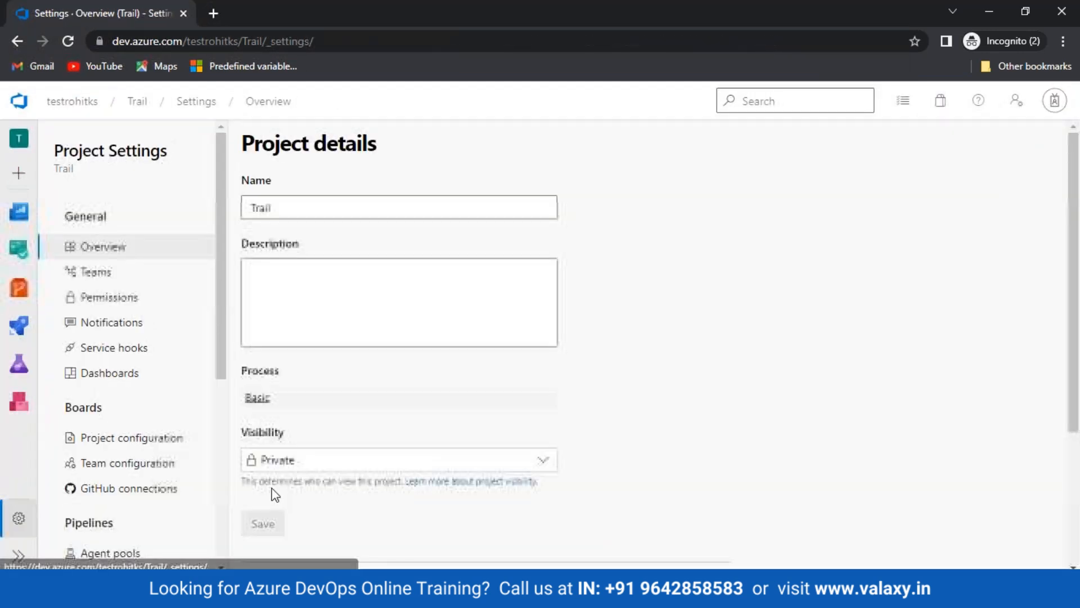
scroll(125, 470, down, 3)
scroll(125, 480, down, 3)
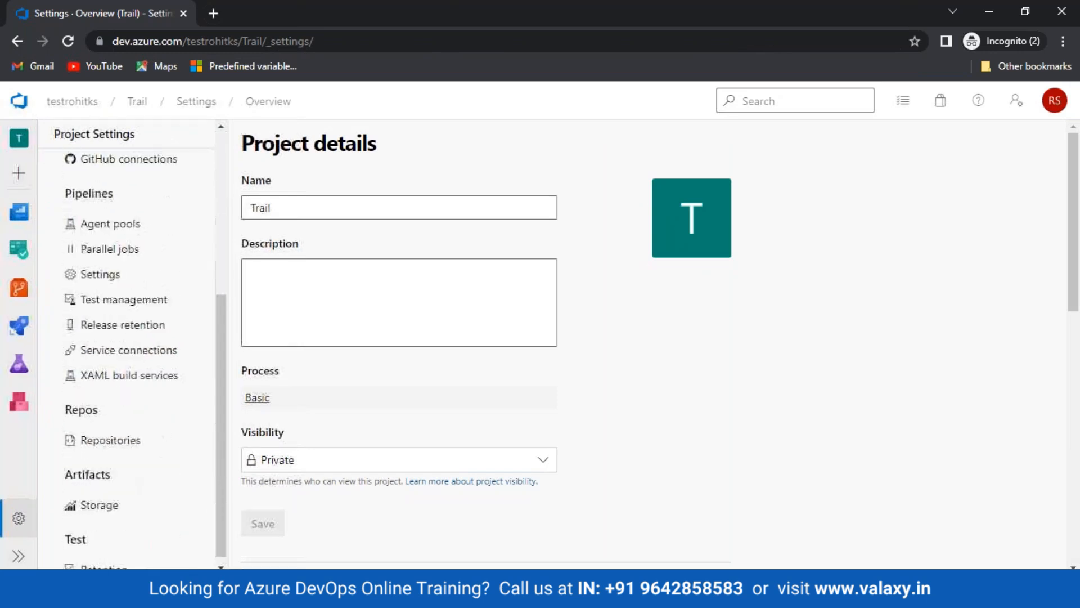
click(119, 351)
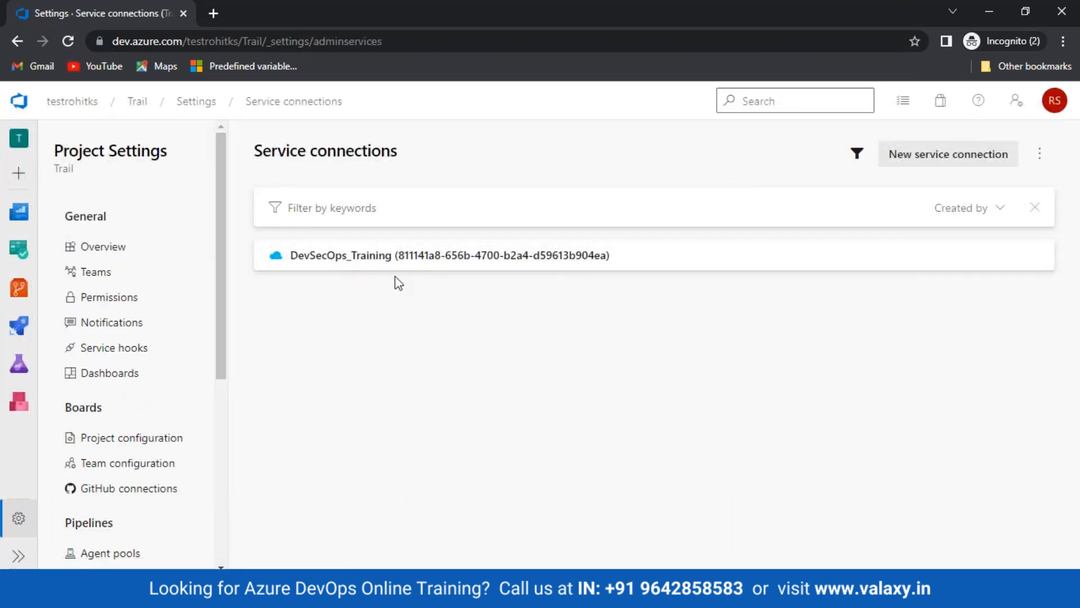
Open the DevSecOps_Training connection and follow its Manage Service Principal link
click(430, 265)
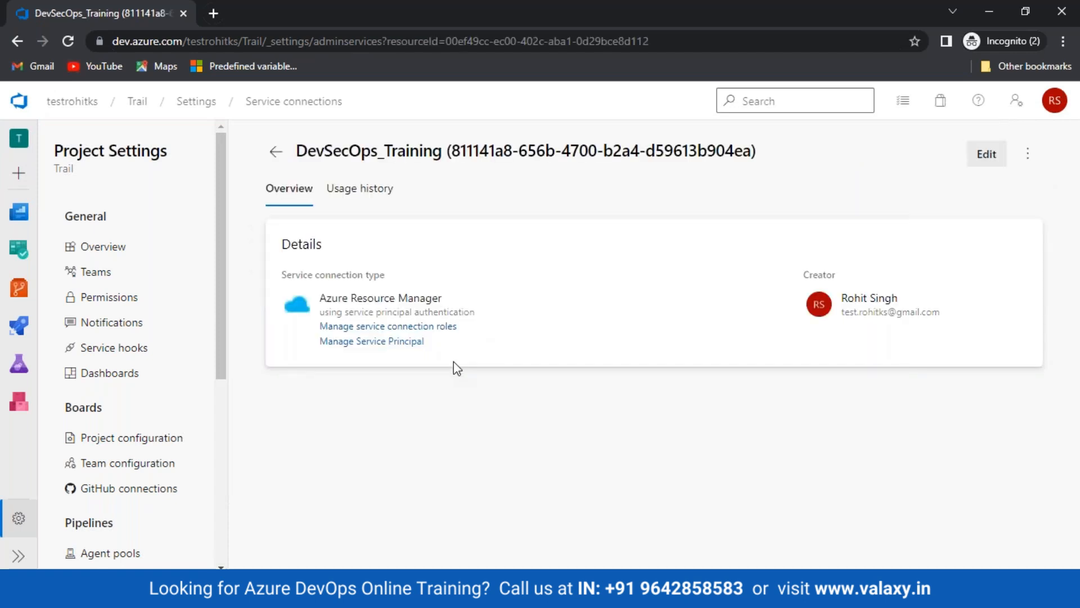
drag(309, 334, 458, 332)
click(450, 401)
click(352, 345)
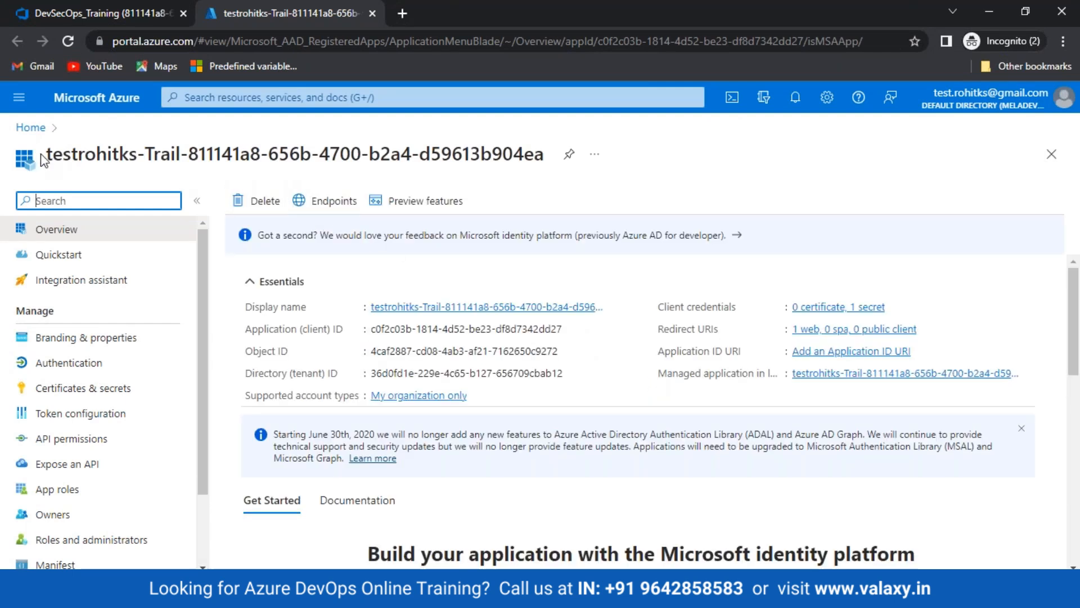
Highlight the app registration's name, then return to the Paint architecture diagram
drag(45, 156, 491, 184)
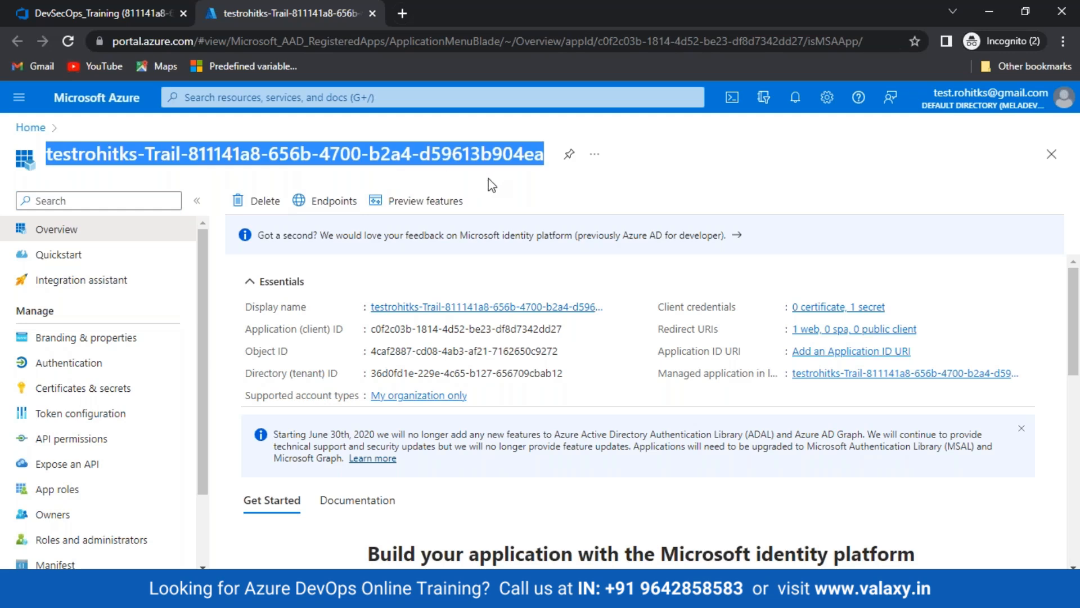
click(476, 591)
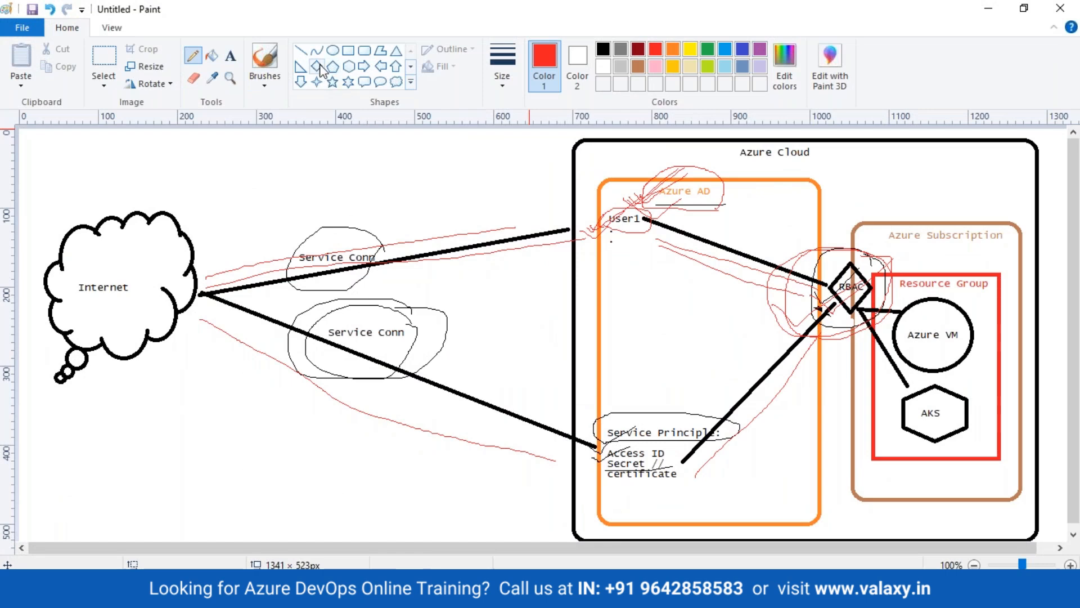
Draw red straight lines from User1 down to Service Principle and up to RBAC
click(300, 50)
mouse_move(629, 241)
mouse_down()
mouse_move(631, 410)
mouse_move(759, 345)
mouse_move(810, 302)
mouse_up()
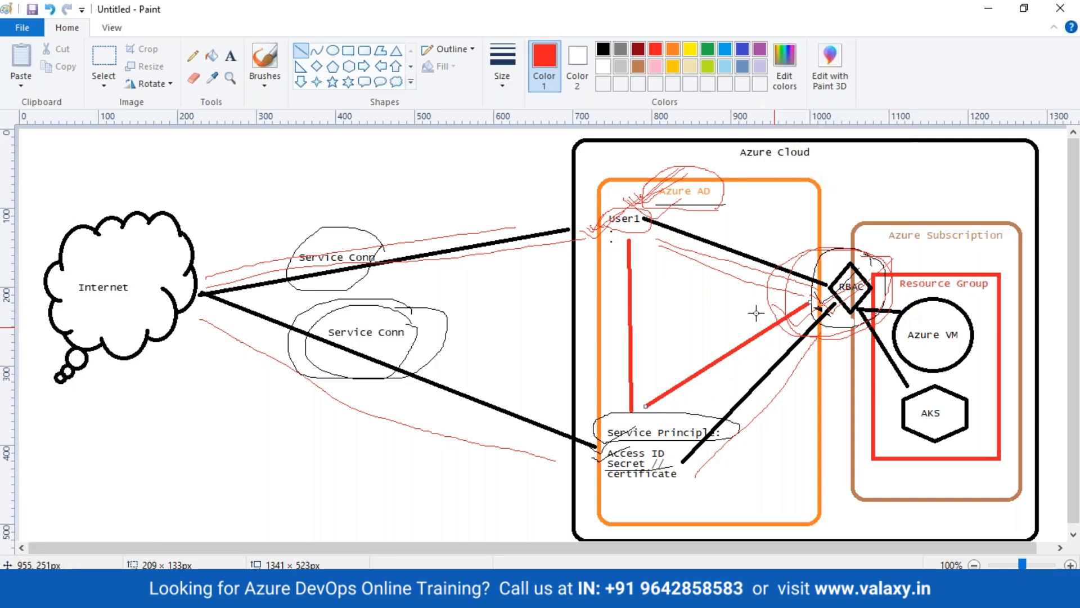
Bring the Azure portal window forward and return to its home page
mouse_move(155, 591)
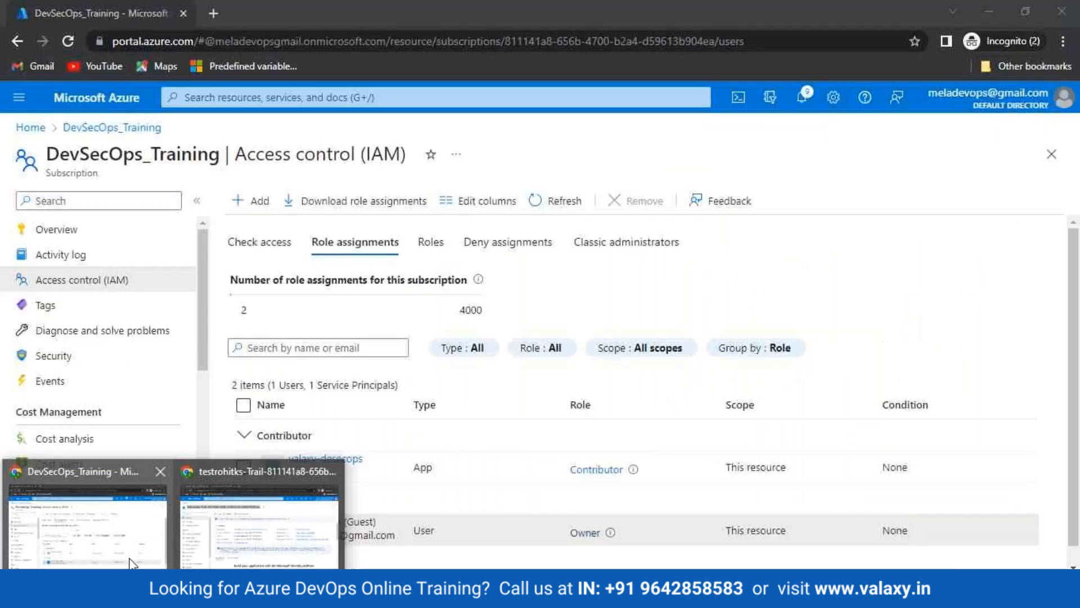
click(131, 562)
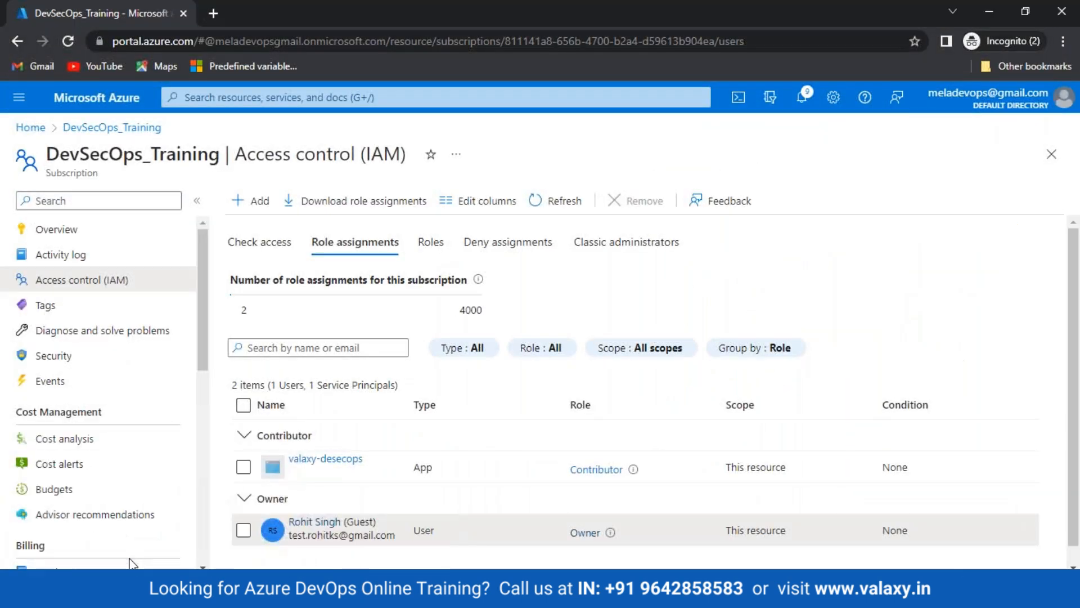
click(275, 555)
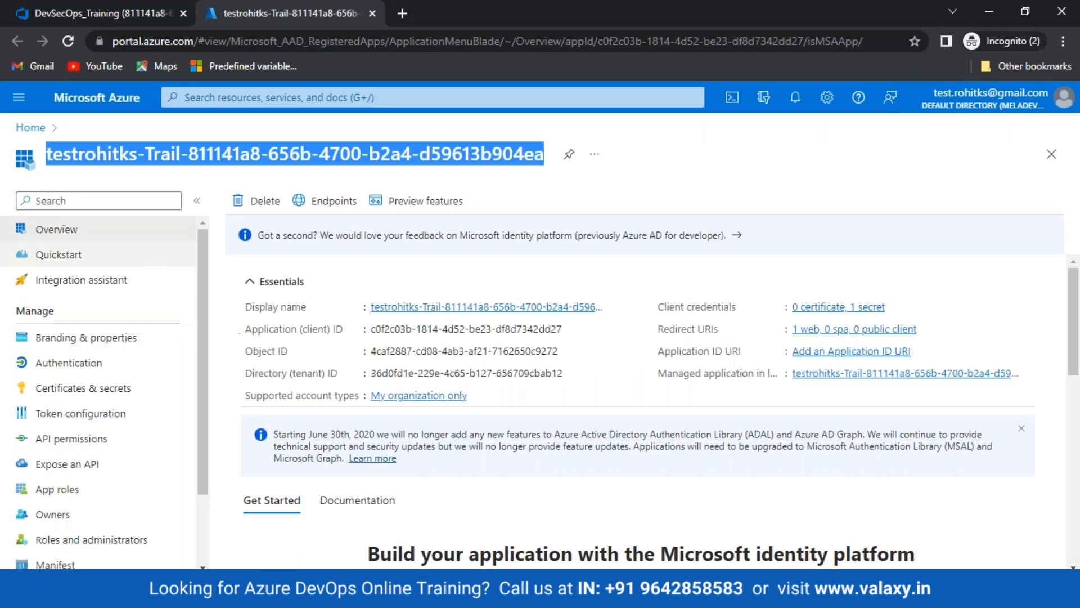
click(34, 128)
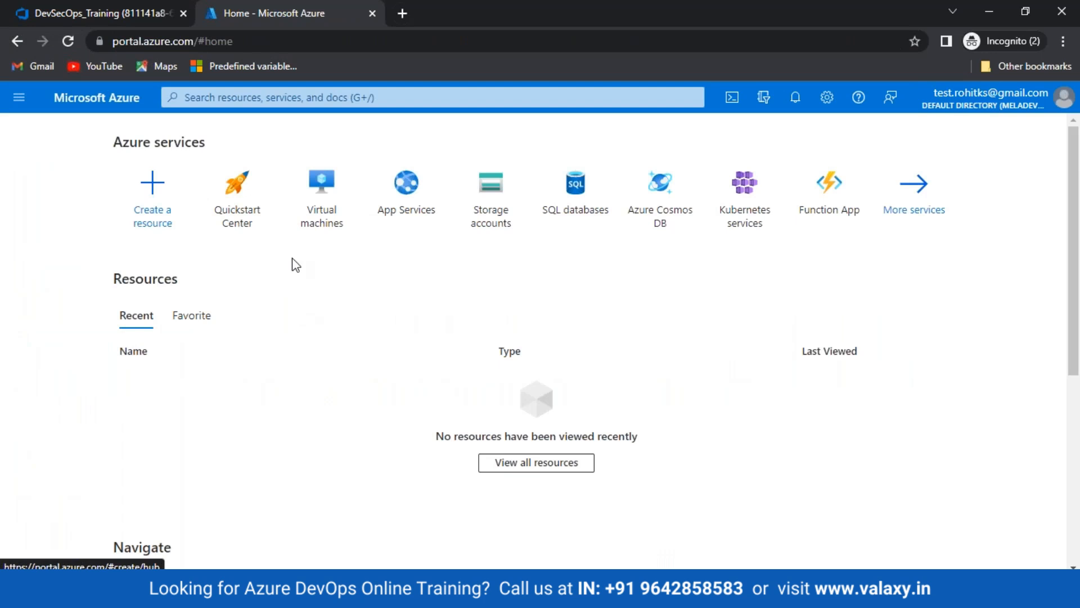
Search 'sub' and open the DevSecOps_Training subscription's Access control (IAM) role assignments
click(260, 103)
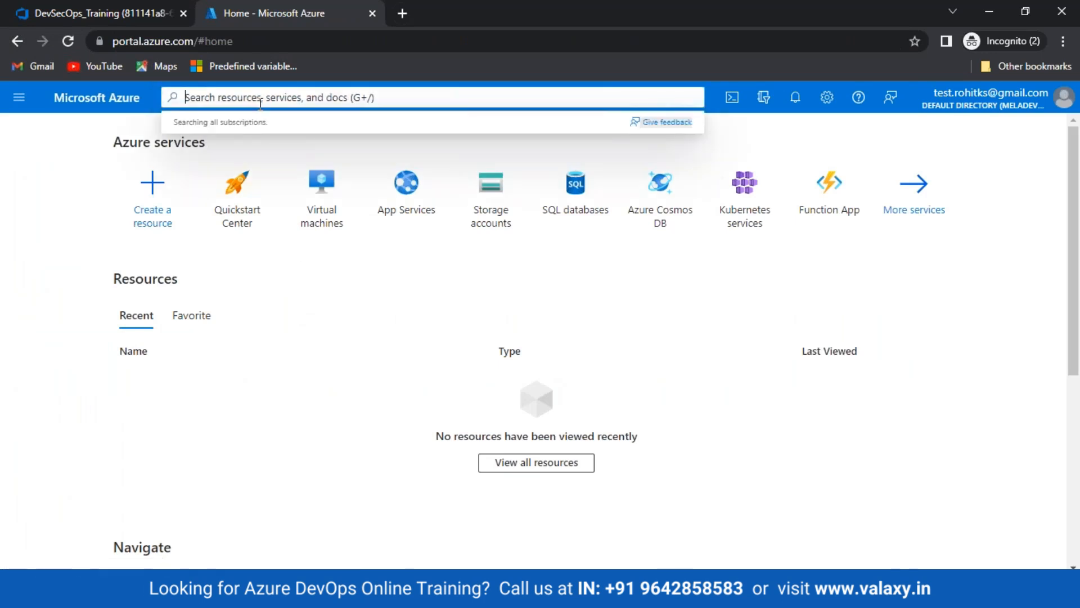
text(sub)
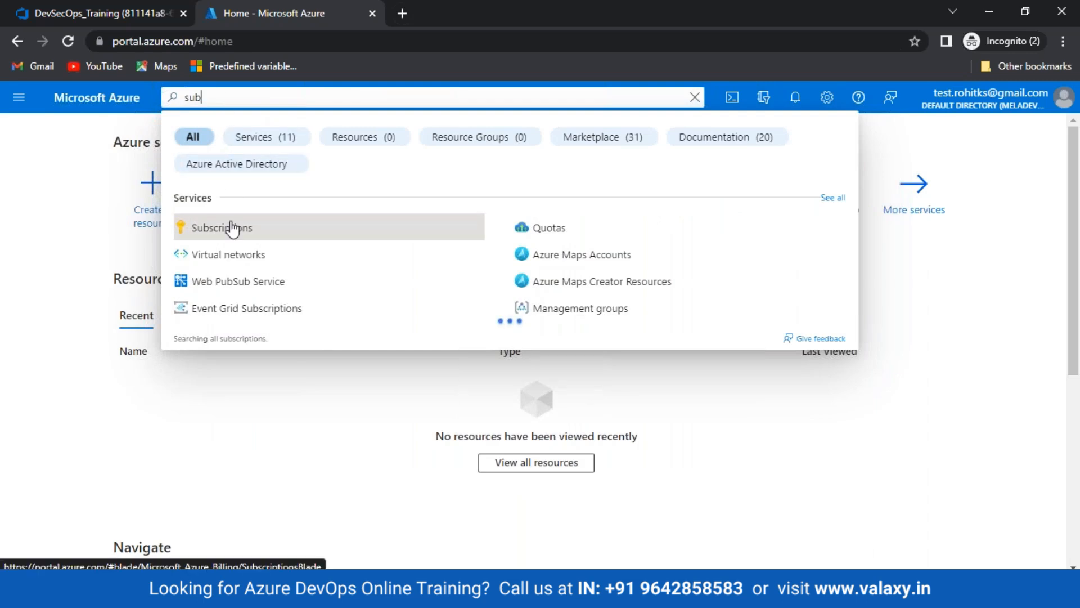
click(198, 228)
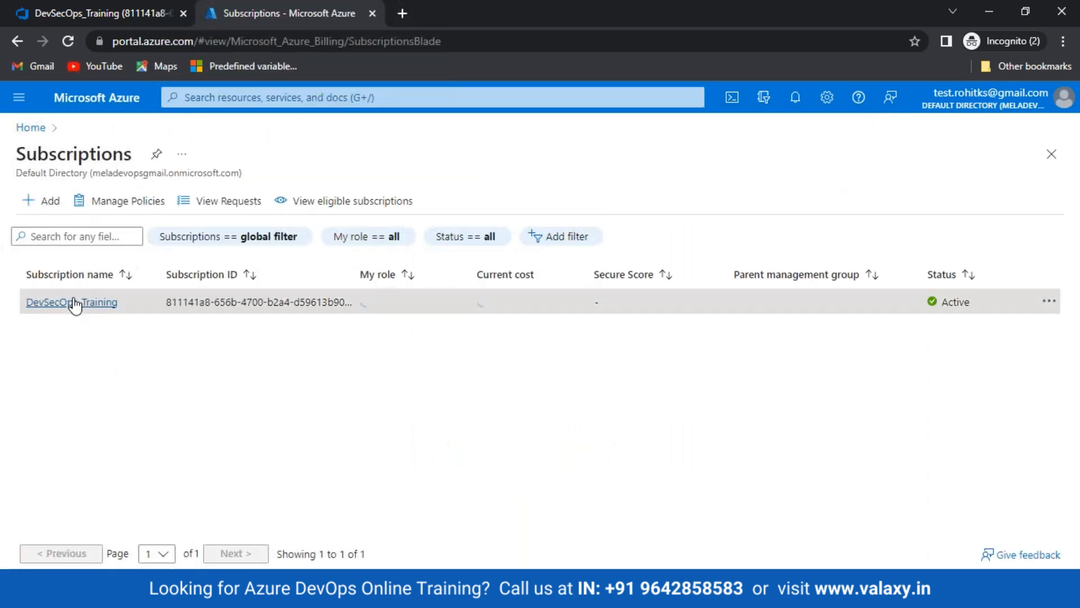
click(75, 304)
click(220, 154)
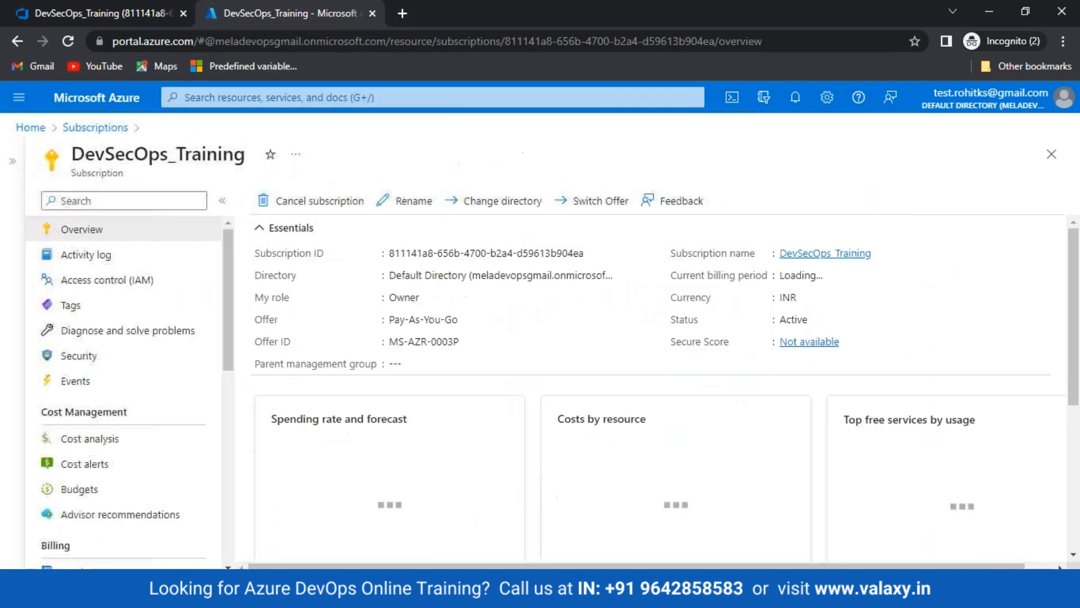
click(110, 280)
click(351, 243)
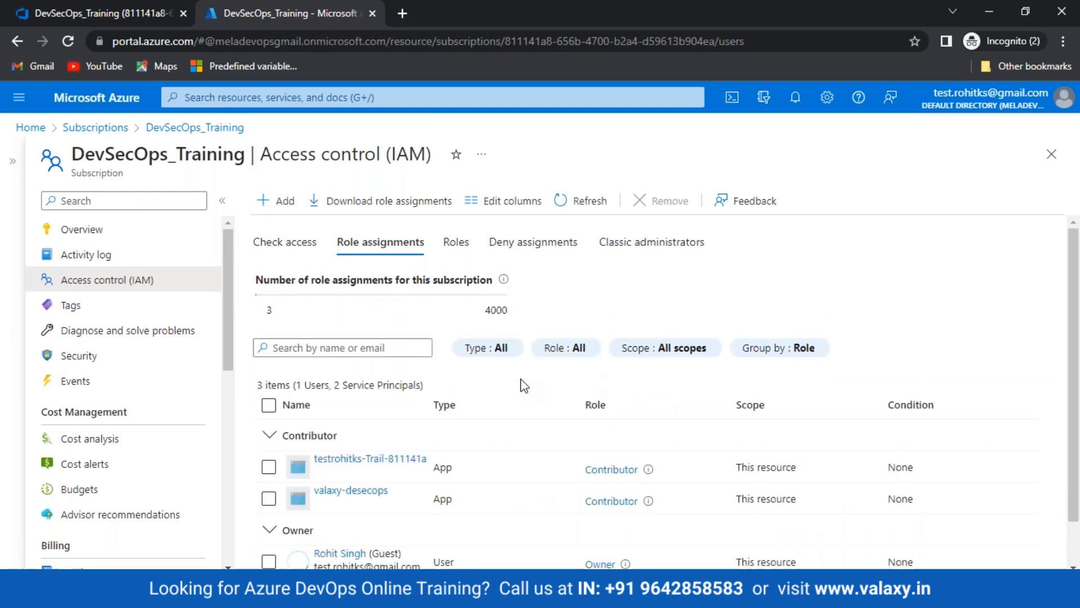
Highlight the new app's Contributor role, the Owner role and the owner's name, then return to Azure DevOps
scroll(524, 385, down, 1)
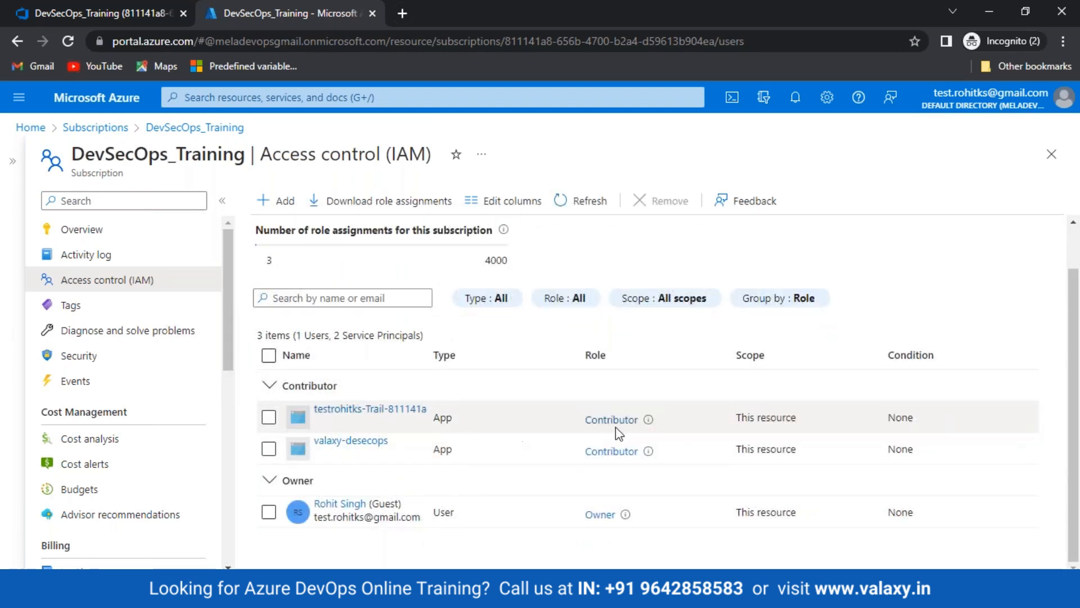
drag(642, 419, 538, 414)
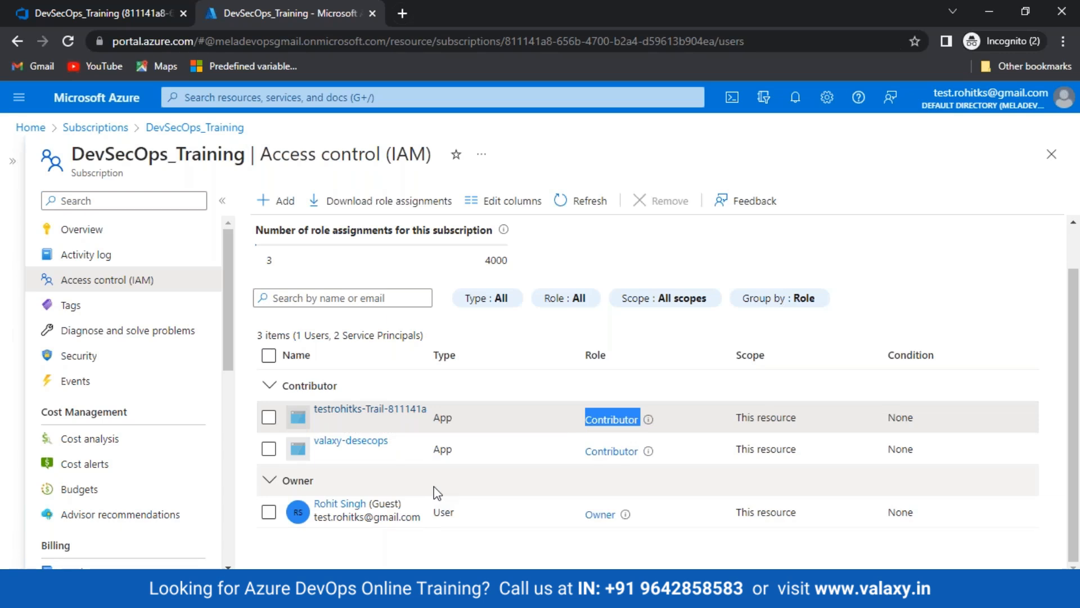
drag(621, 522, 581, 524)
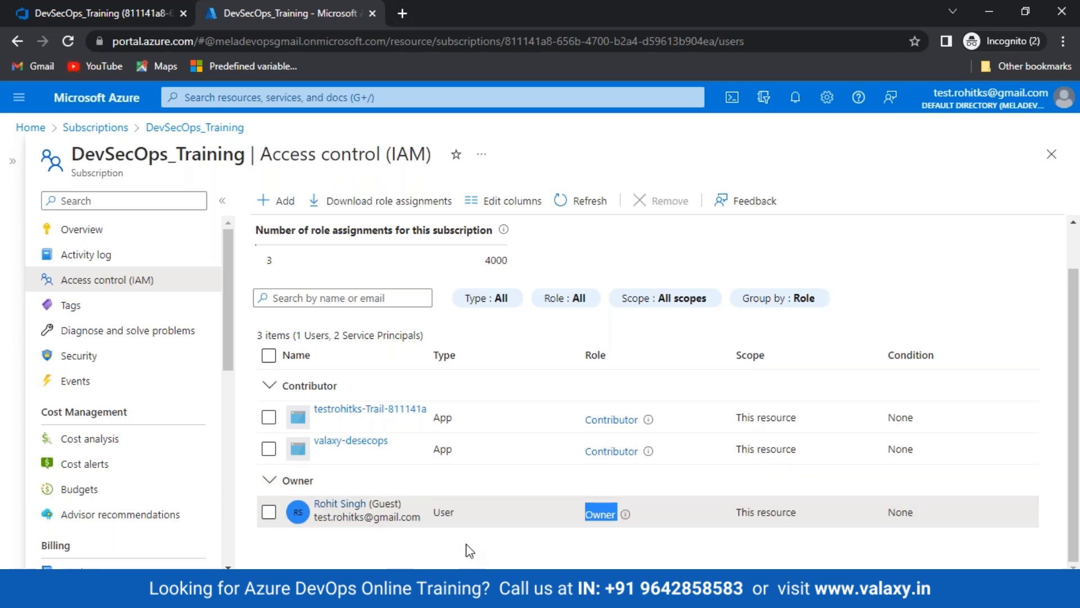
drag(413, 507, 313, 504)
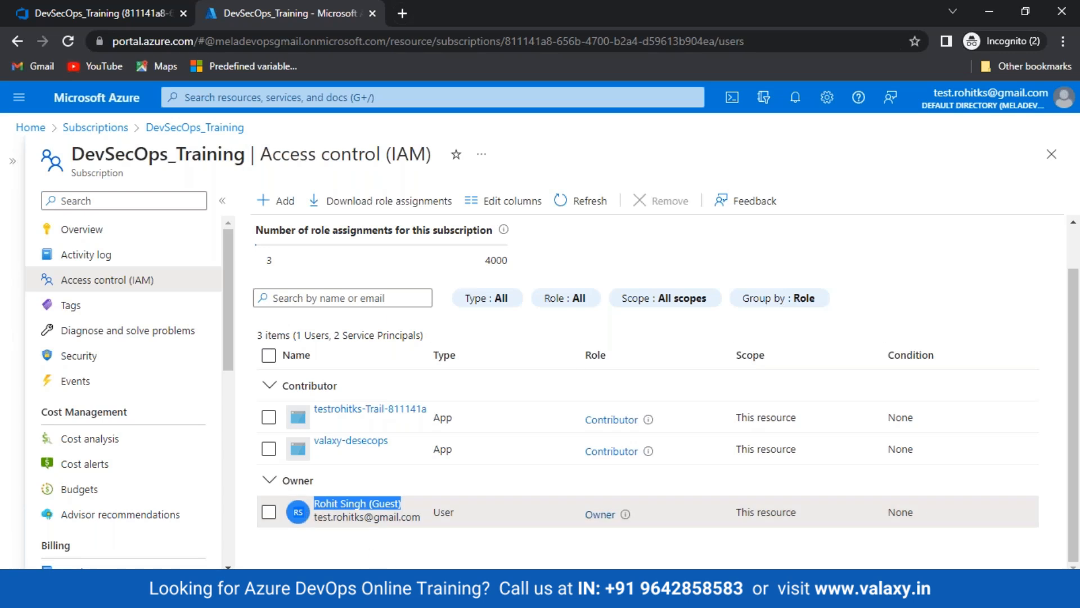
click(99, 12)
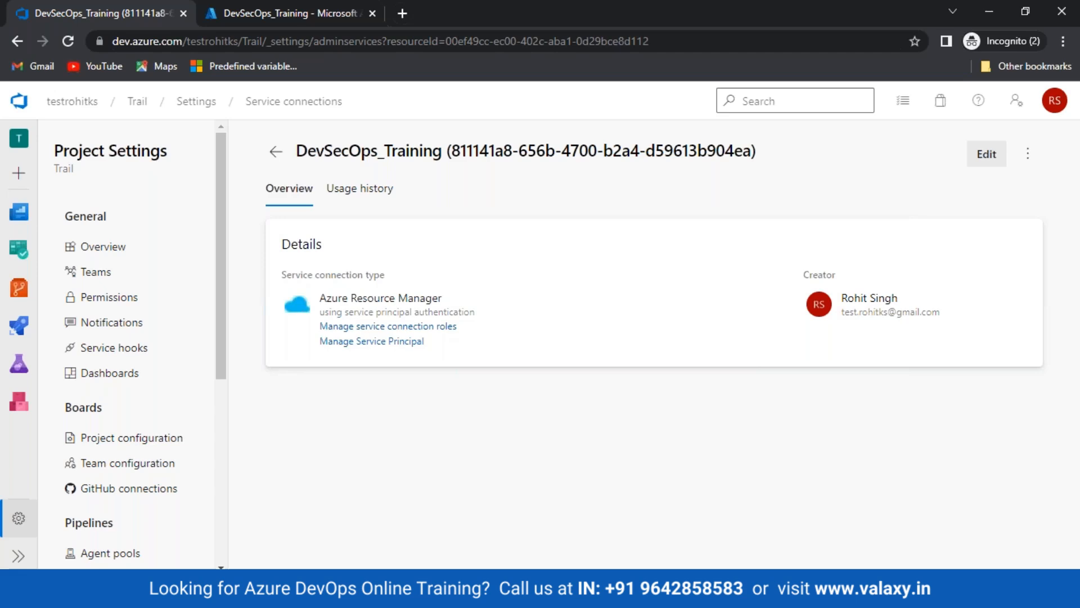
In Paint, circle the Service Principle box in red pencil and add a red check mark
key(alt+Tab)
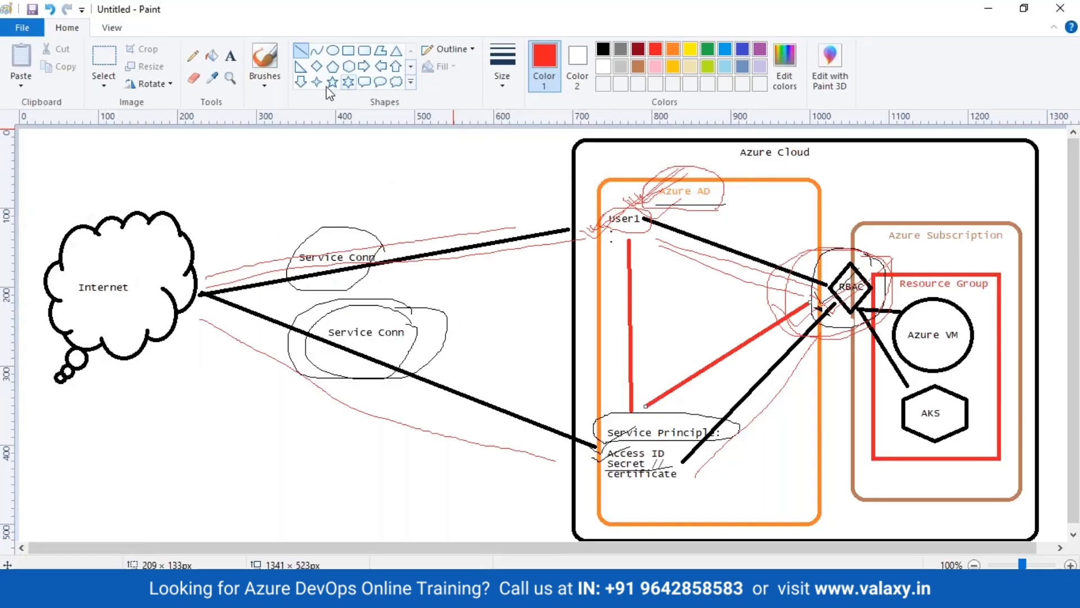
click(192, 55)
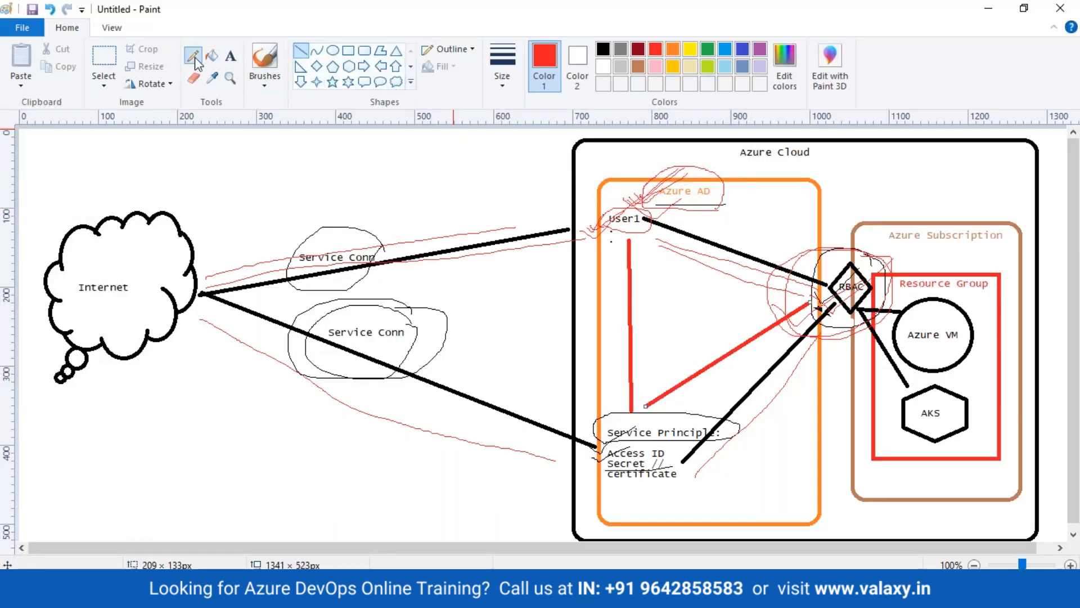
mouse_move(729, 404)
mouse_down()
mouse_move(557, 422)
mouse_move(596, 506)
mouse_move(713, 508)
mouse_move(753, 433)
mouse_move(717, 386)
mouse_up()
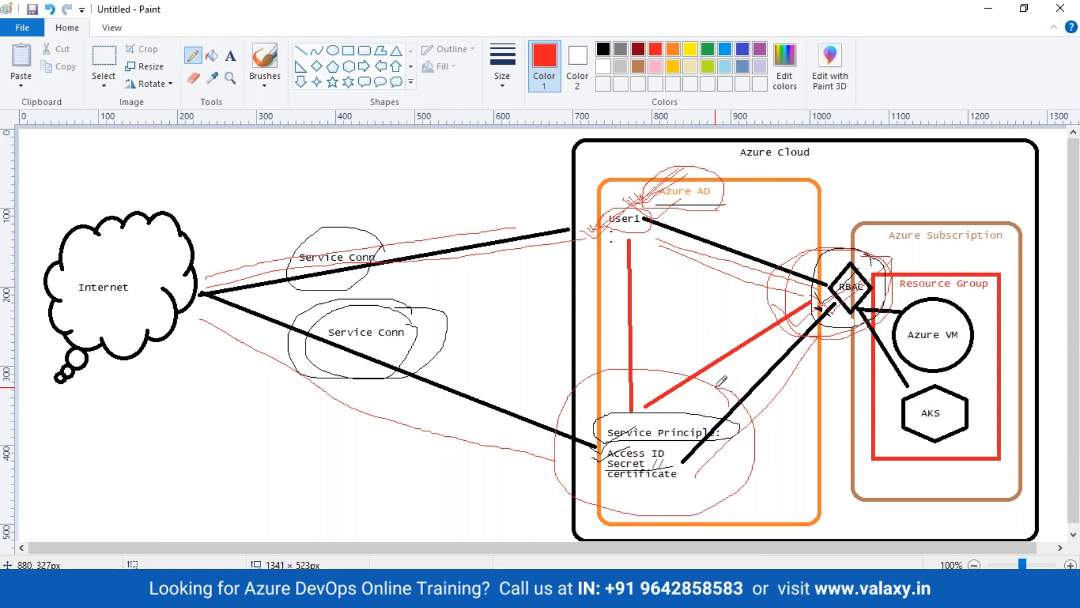
drag(567, 446, 730, 386)
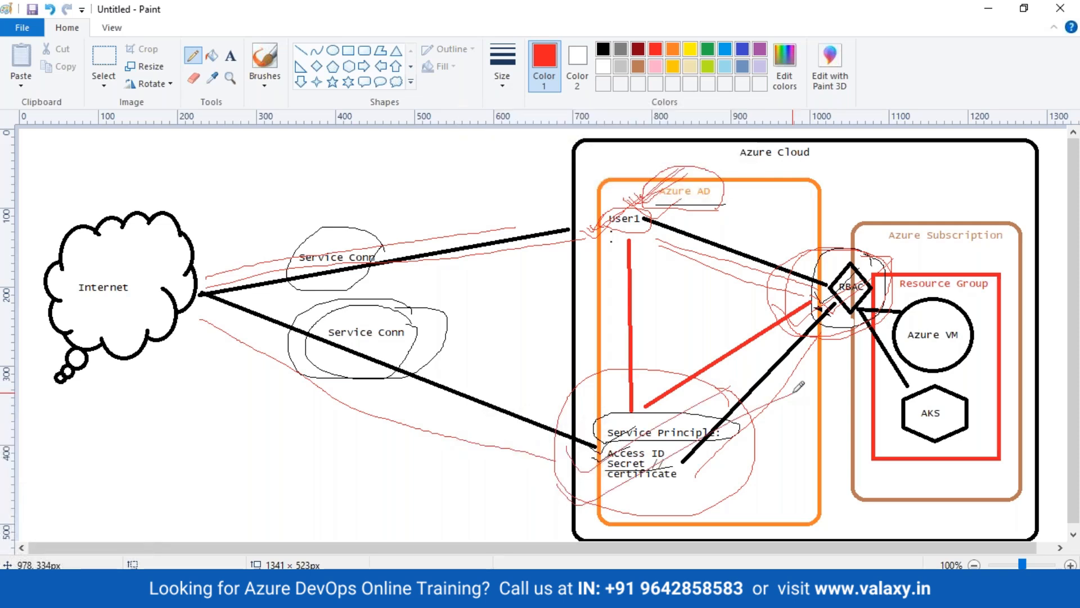